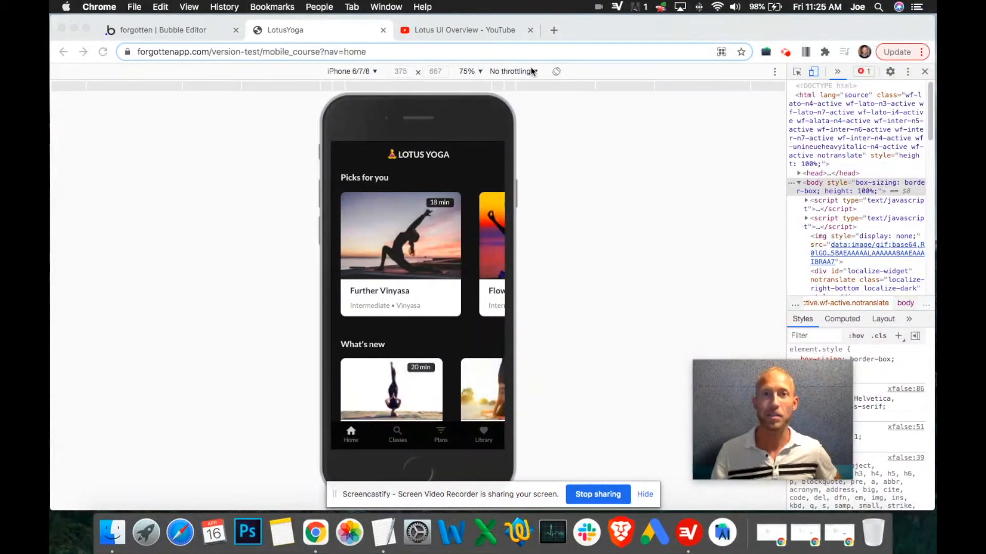
# Step: Play the Lotus UI Overview video up to the Classes screen, pause it and examine the class list up close
pyautogui.click(469, 33)
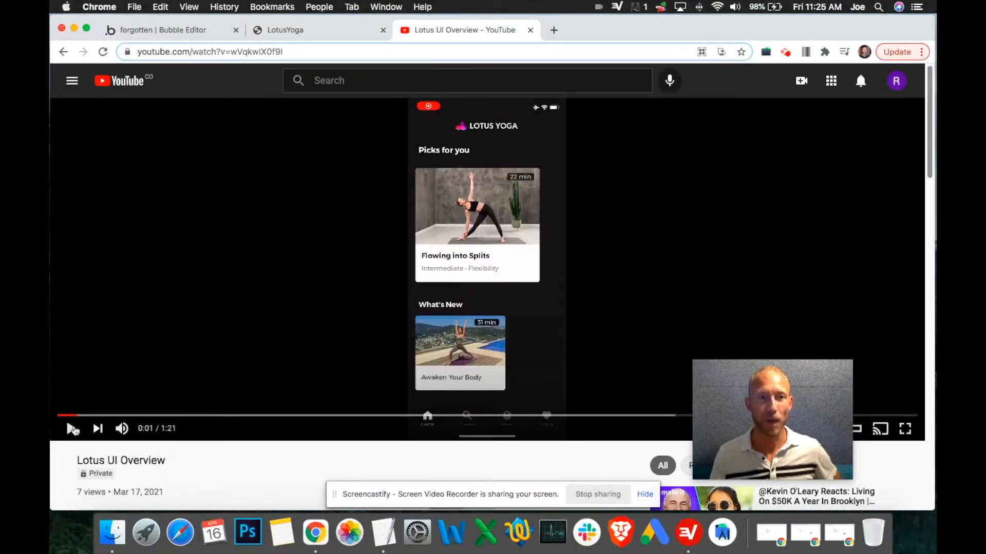
pyautogui.click(72, 430)
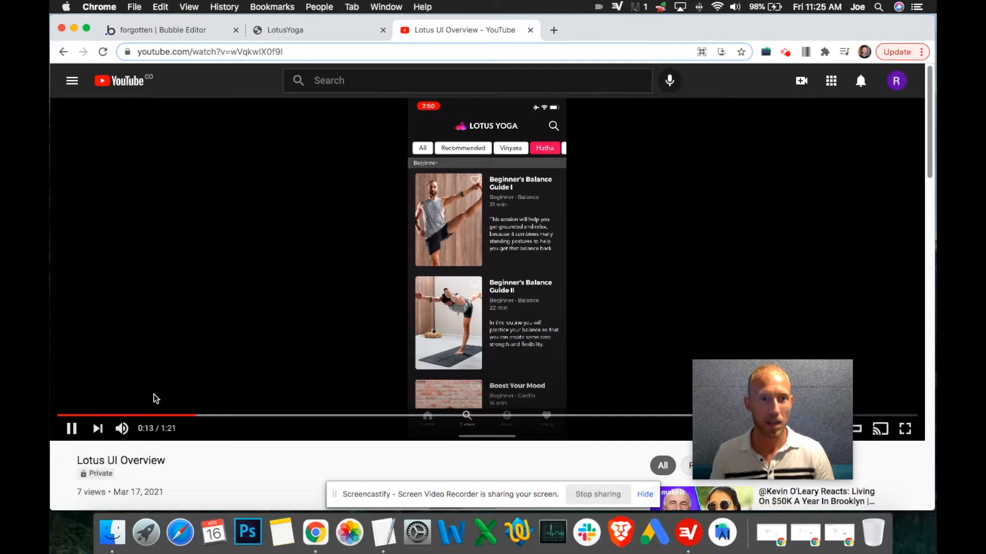
pyautogui.click(71, 428)
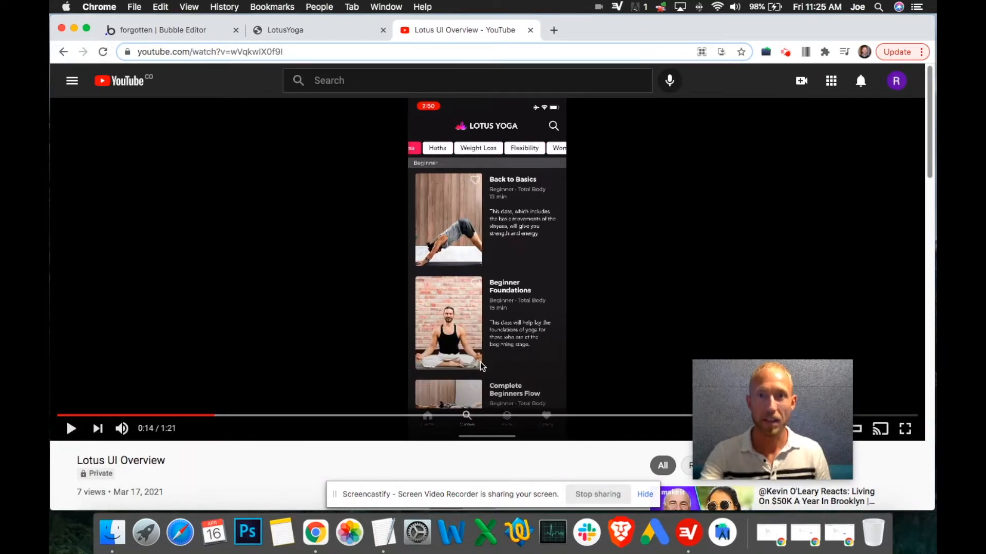
pyautogui.scroll(5, 485, 399)
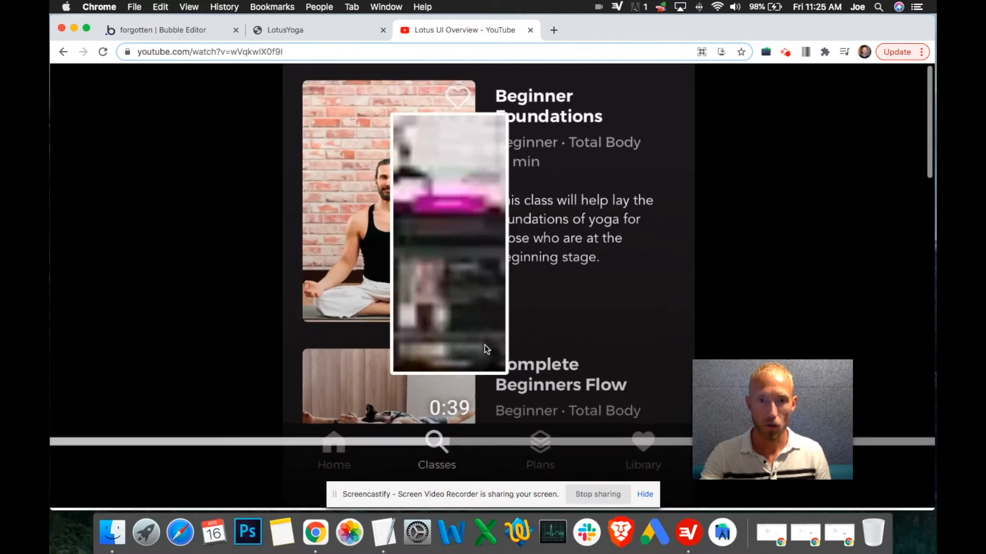
pyautogui.scroll(-5, 489, 334)
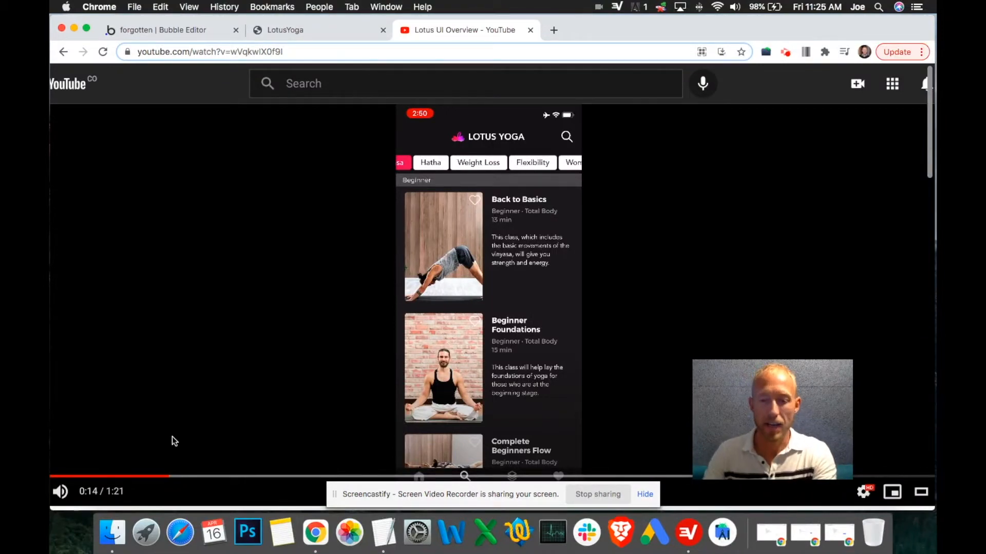
pyautogui.scroll(-3, 172, 437)
# Step: Continue the video through the category filters and pause it on the Recommended classes
pyautogui.click(70, 431)
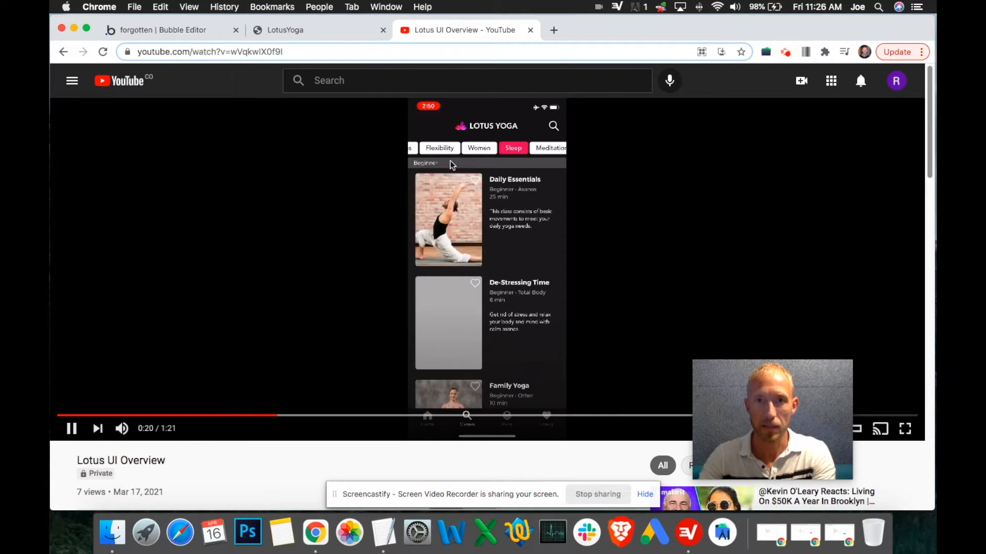
pyautogui.press('space')
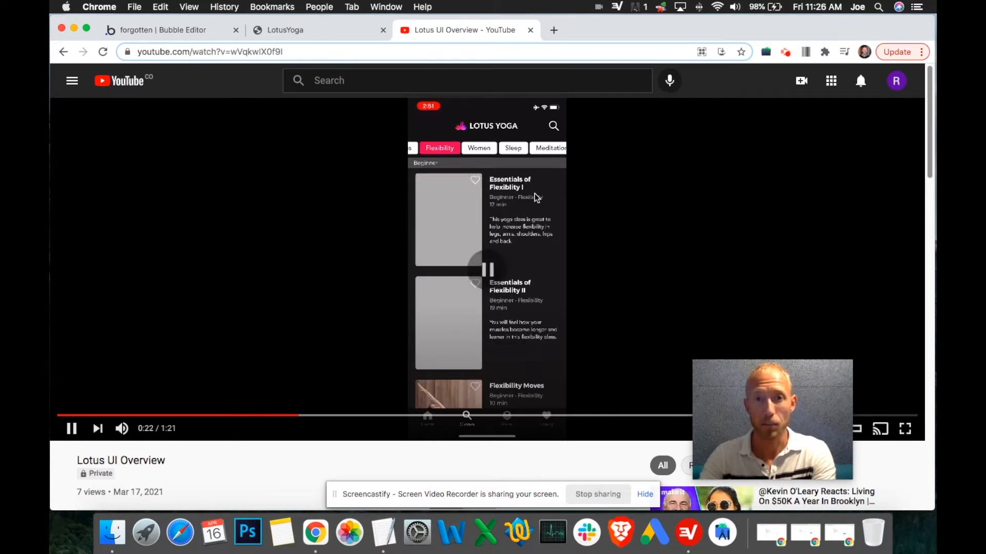
pyautogui.press('space')
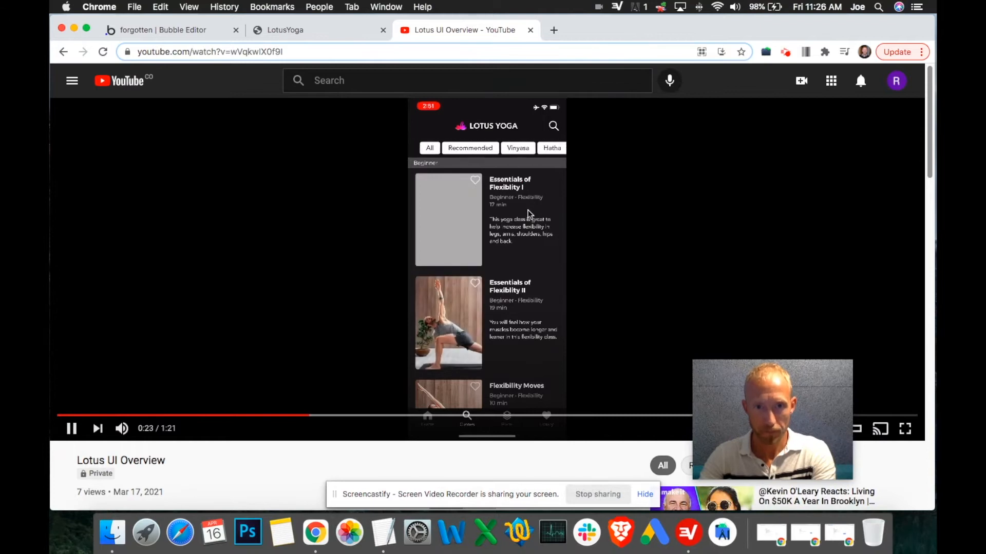
pyautogui.press('space')
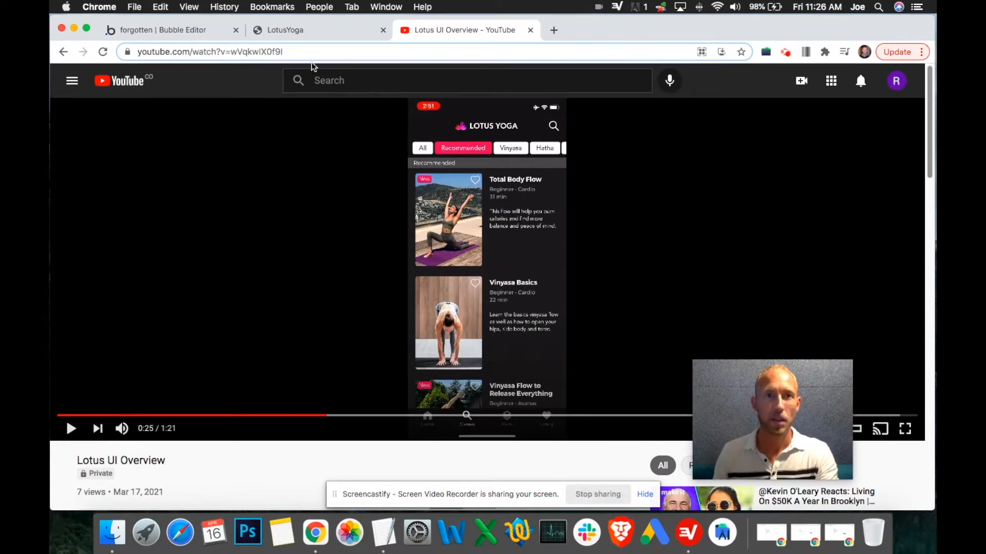
# Step: In the LotusYoga preview, try the Further Vinyasa class page and its video player, and view the Classes page
pyautogui.click(318, 36)
pyautogui.click(436, 267)
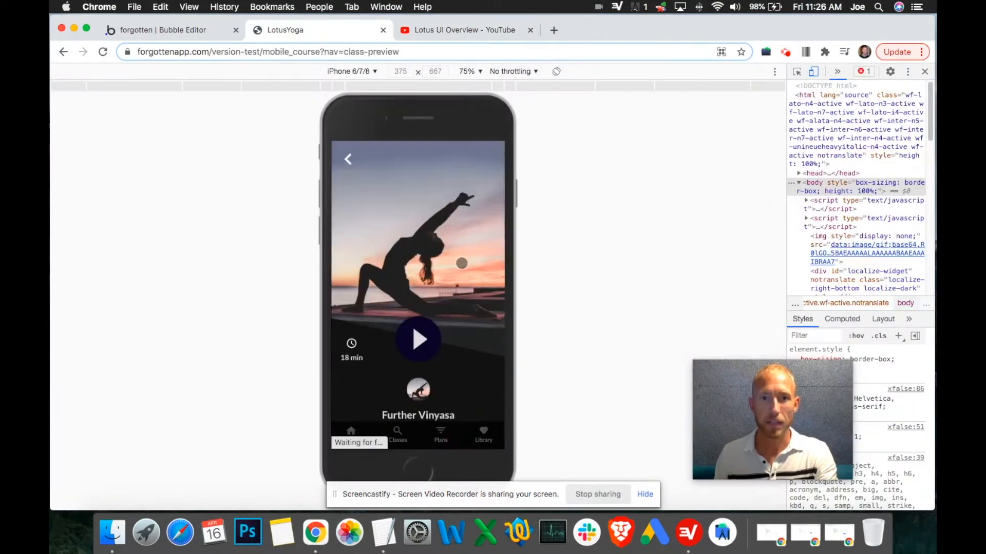
pyautogui.click(437, 334)
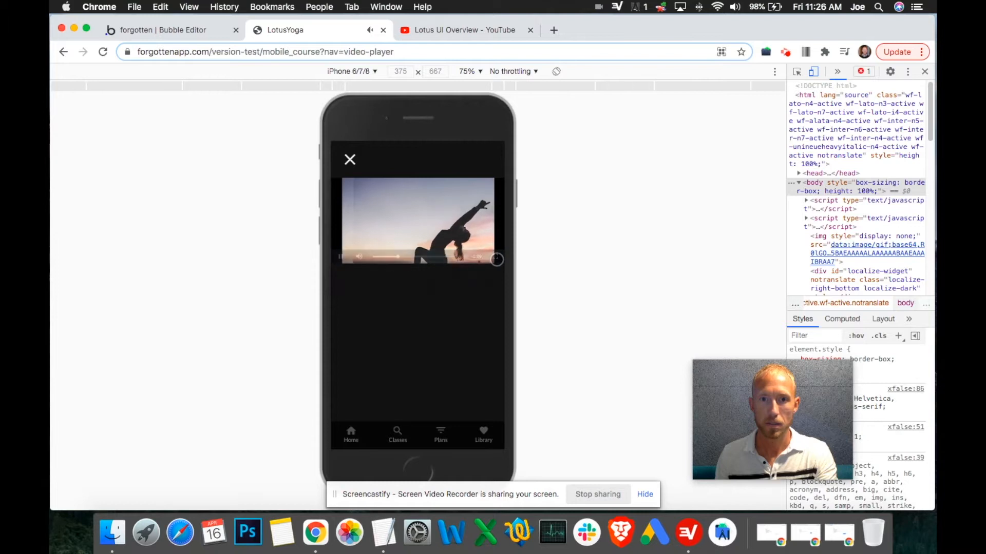
pyautogui.click(351, 161)
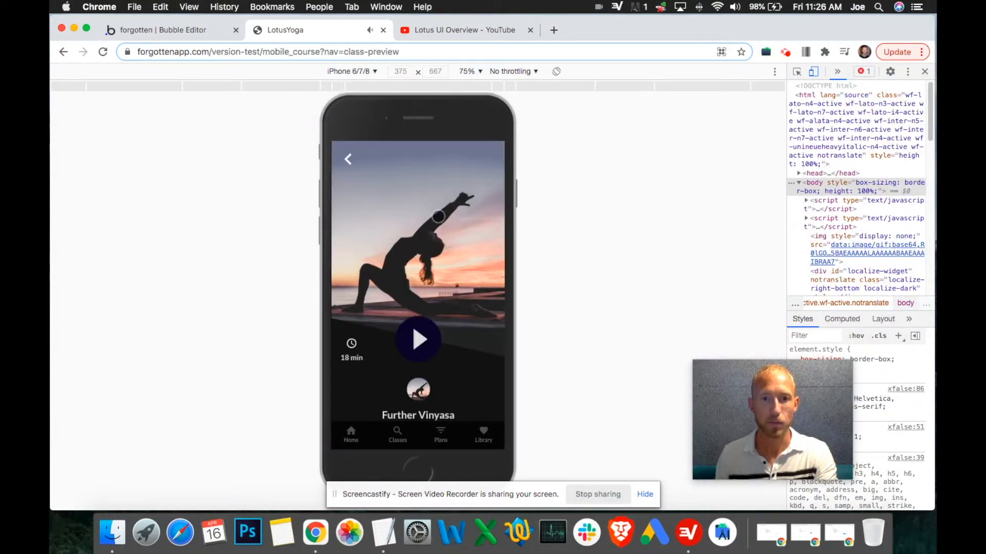
pyautogui.scroll(-2, 439, 241)
pyautogui.scroll(2, 432, 221)
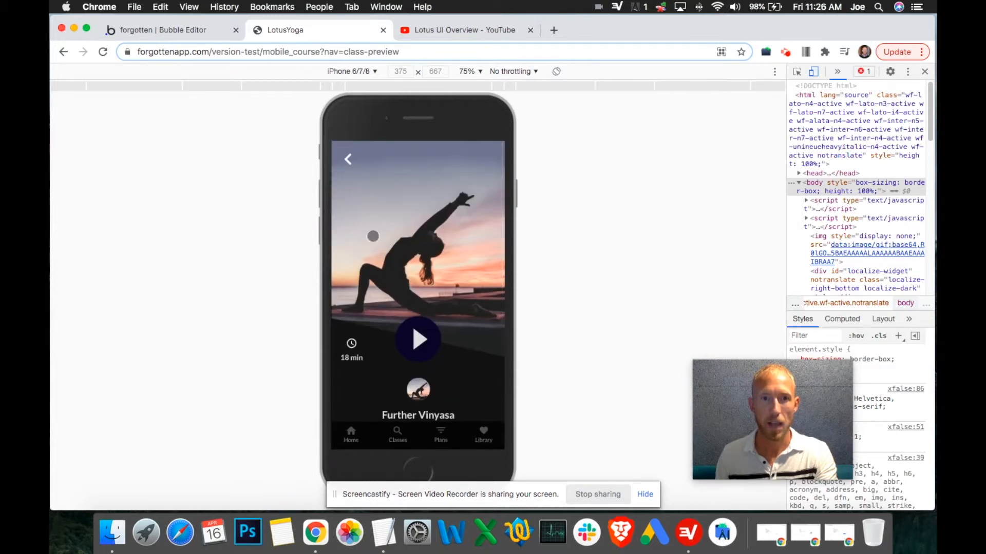
pyautogui.click(400, 432)
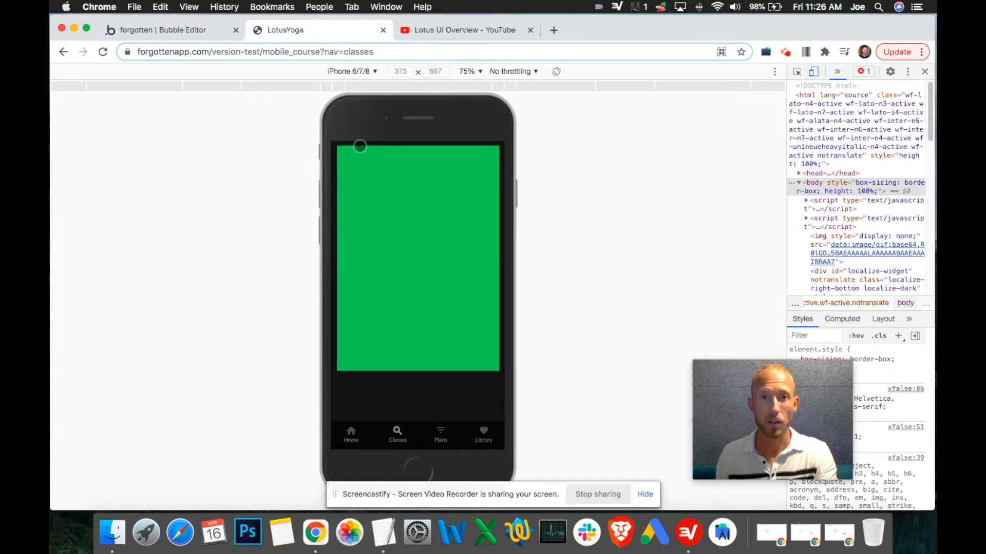
# Step: In the Bubble editor, examine the scrollbar styles and scroll script in the HTML element beside the LOTUS YOGA title
pyautogui.click(180, 32)
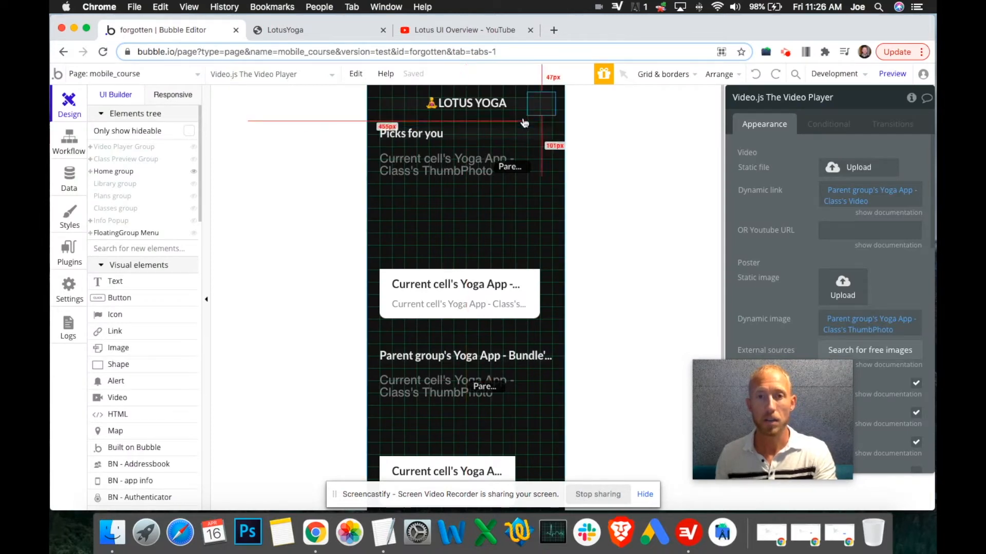
pyautogui.click(539, 111)
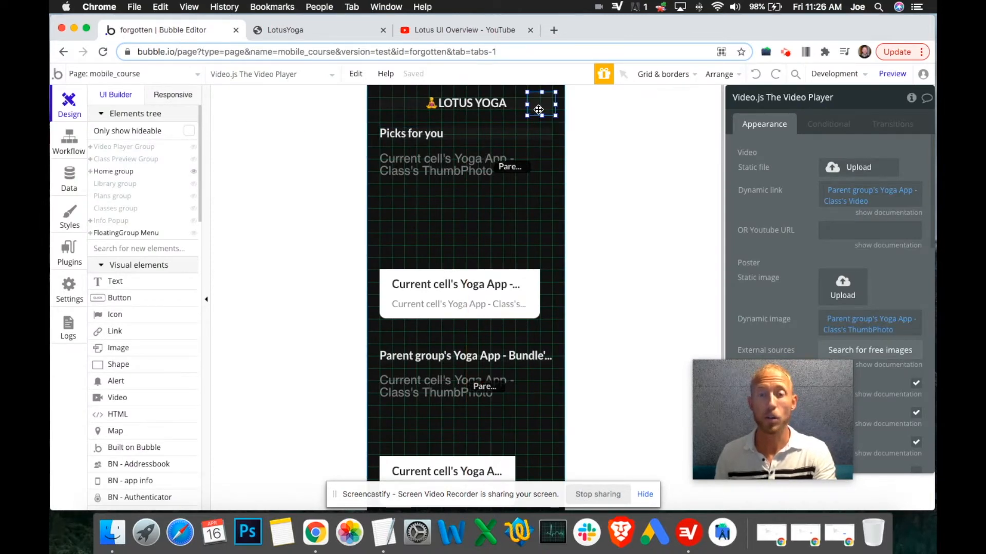
pyautogui.click(819, 223)
pyautogui.hotkey('ctrl', 'a')
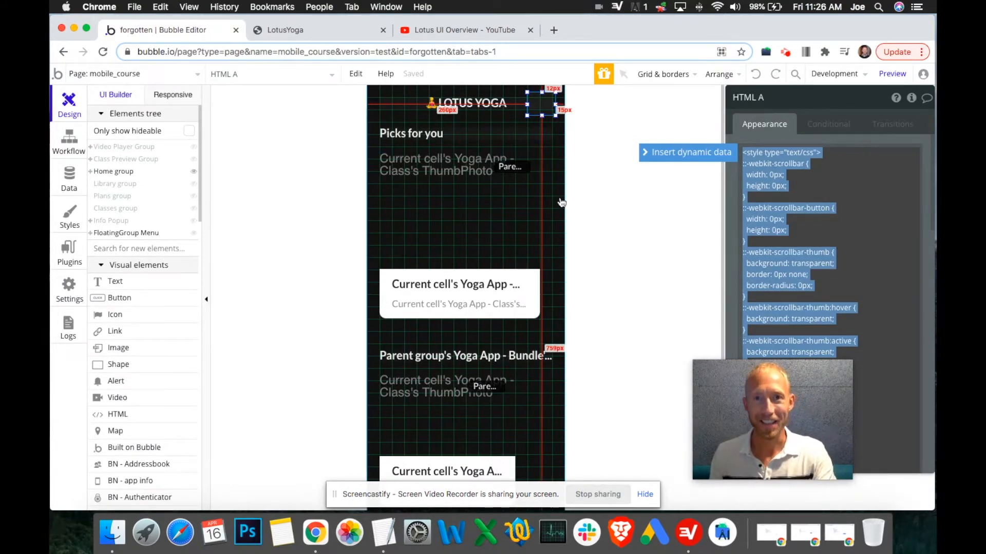
pyautogui.scroll(-4, 561, 203)
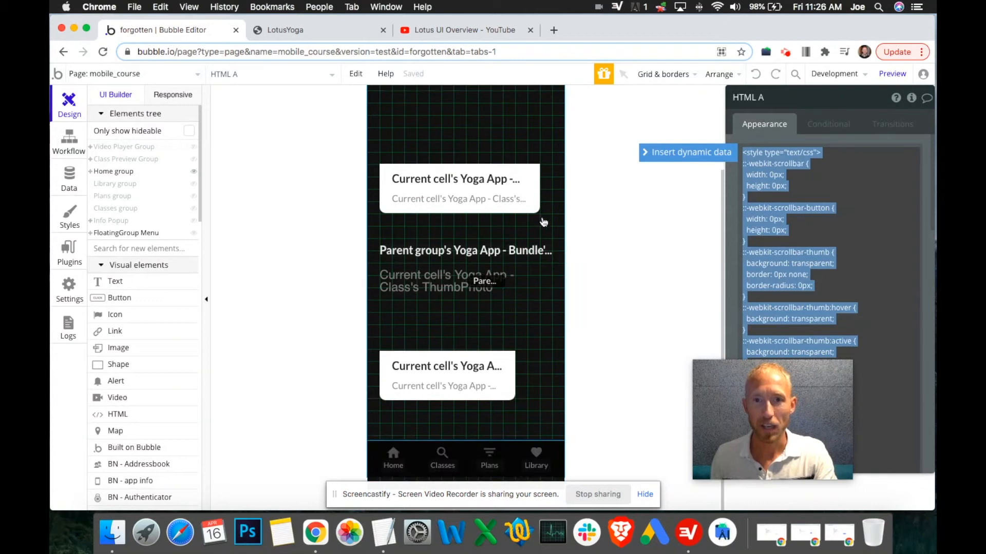
pyautogui.scroll(4, 564, 188)
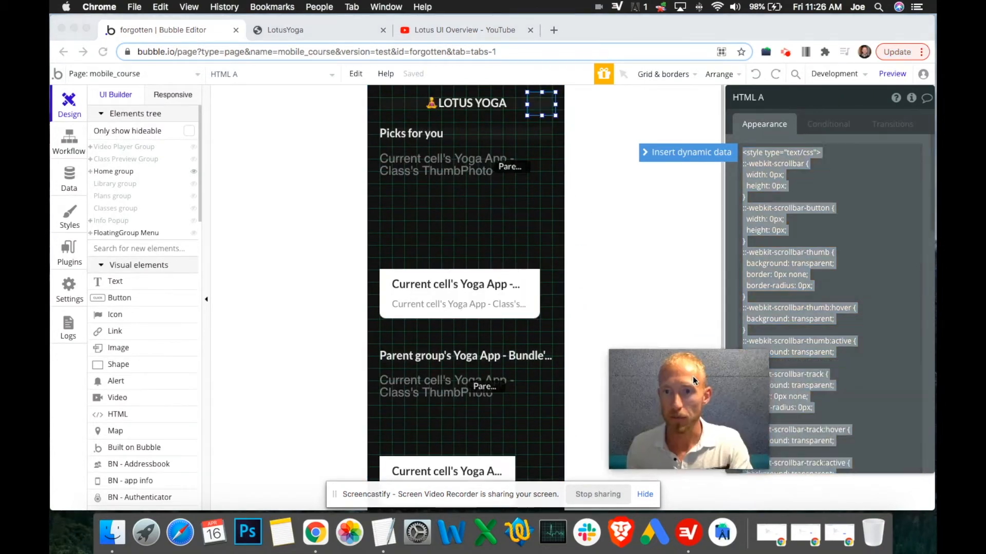
pyautogui.click(816, 298)
pyautogui.scroll(-10, 817, 298)
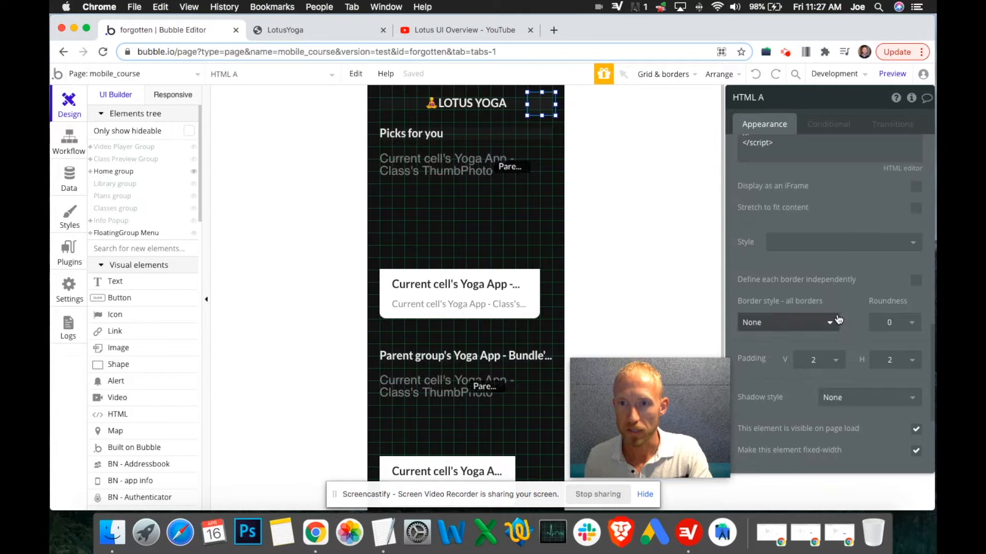
pyautogui.scroll(4, 832, 303)
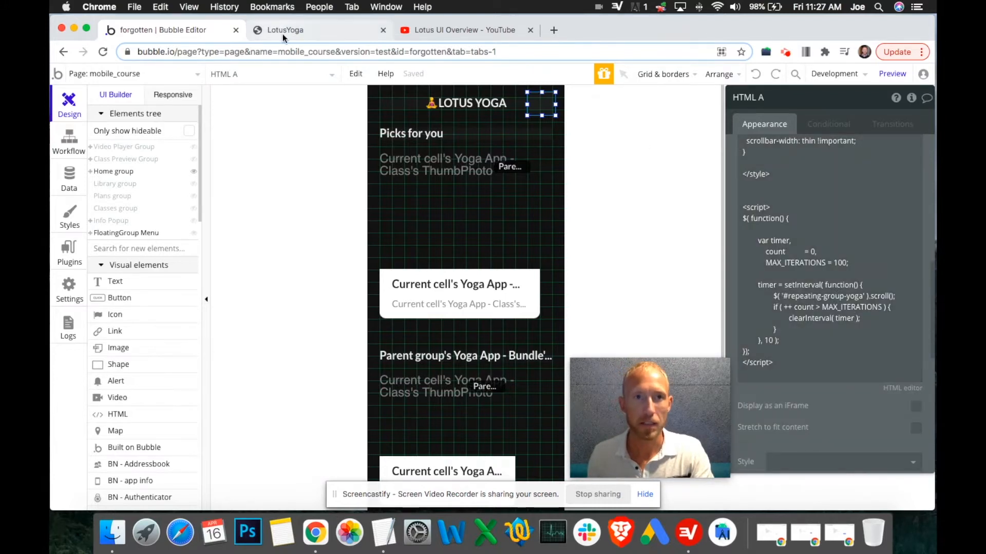
# Step: Return to the LotusYoga preview's Home page and swipe through its class carousels to check how their cards load
pyautogui.click(283, 34)
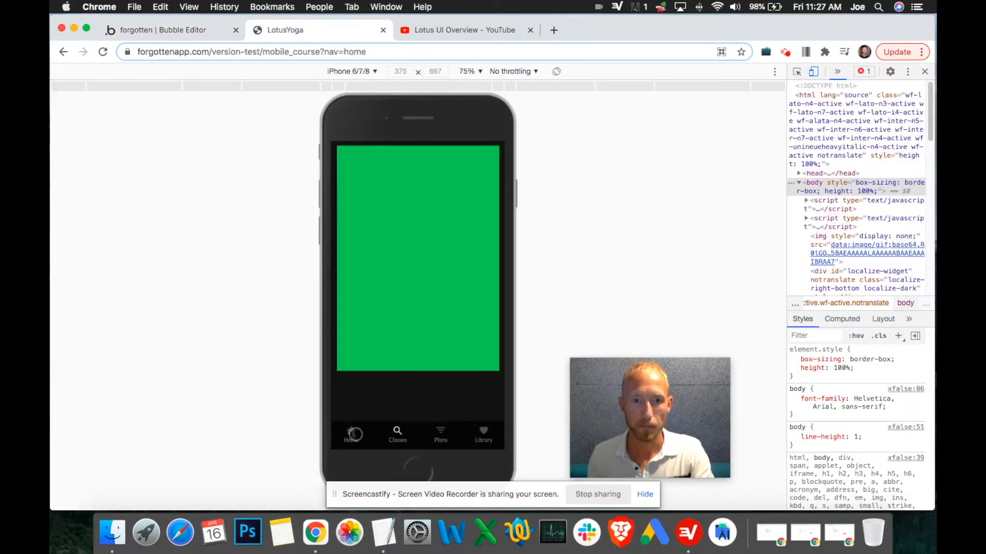
pyautogui.click(356, 434)
pyautogui.moveTo(443, 267); pyautogui.dragTo(349, 250)
pyautogui.moveTo(441, 247)
pyautogui.mouseDown()
pyautogui.moveTo(395, 242)
pyautogui.moveTo(452, 245)
pyautogui.mouseUp()
pyautogui.moveTo(390, 244); pyautogui.dragTo(449, 234)
pyautogui.moveTo(464, 276); pyautogui.dragTo(400, 275)
pyautogui.moveTo(483, 290); pyautogui.dragTo(392, 295)
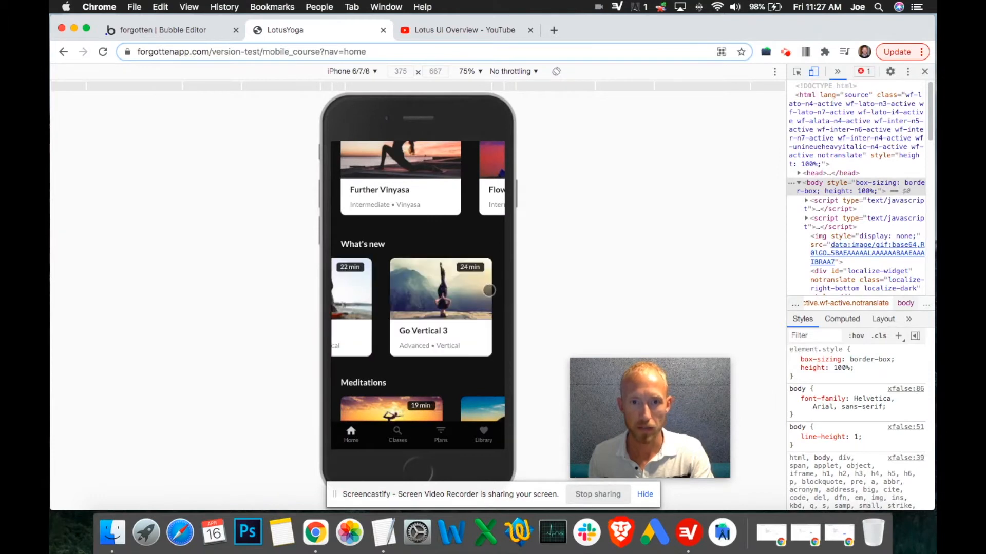
pyautogui.moveTo(488, 291); pyautogui.dragTo(353, 302)
pyautogui.moveTo(452, 304); pyautogui.dragTo(352, 269)
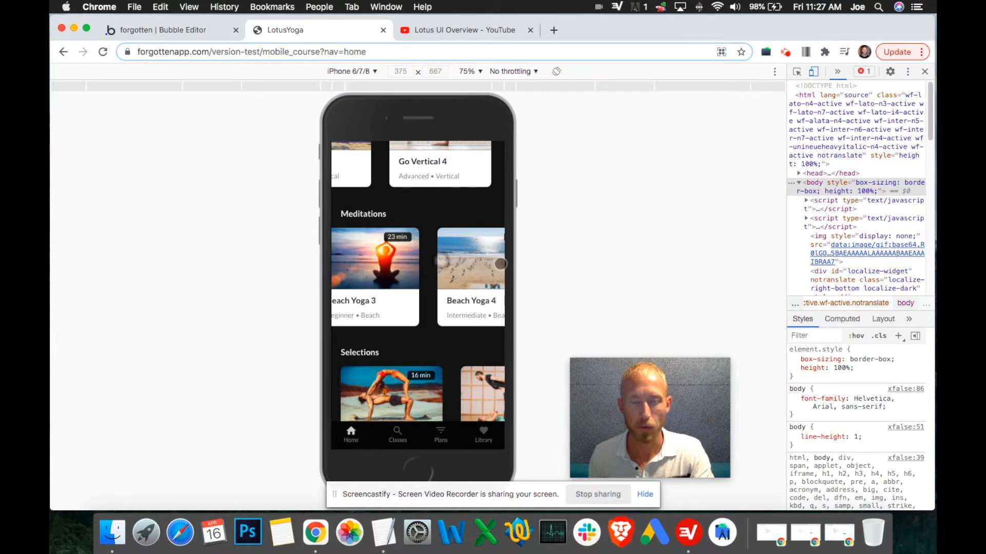
pyautogui.moveTo(455, 264); pyautogui.dragTo(518, 260)
pyautogui.moveTo(462, 172); pyautogui.dragTo(471, 251)
# Step: In the Bubble editor, copy the ID attribute repeating-group-yoga from the Picks for you repeating group
pyautogui.click(153, 32)
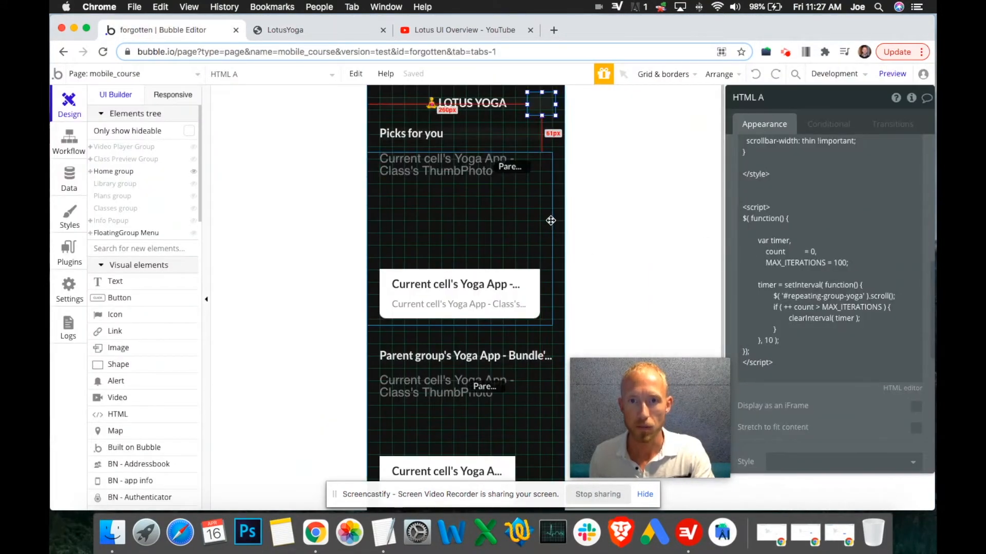
pyautogui.click(551, 261)
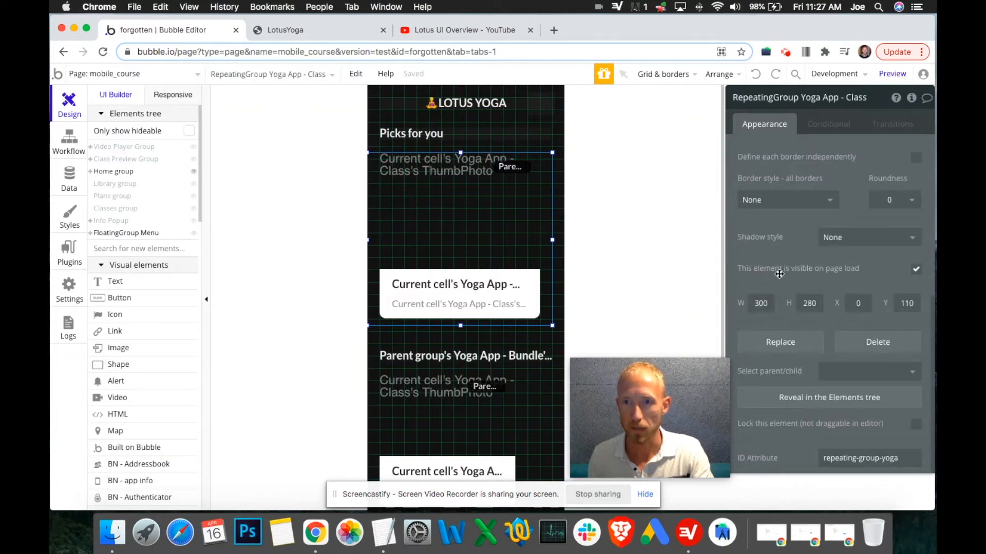
pyautogui.scroll(10, 796, 273)
pyautogui.scroll(-10, 821, 275)
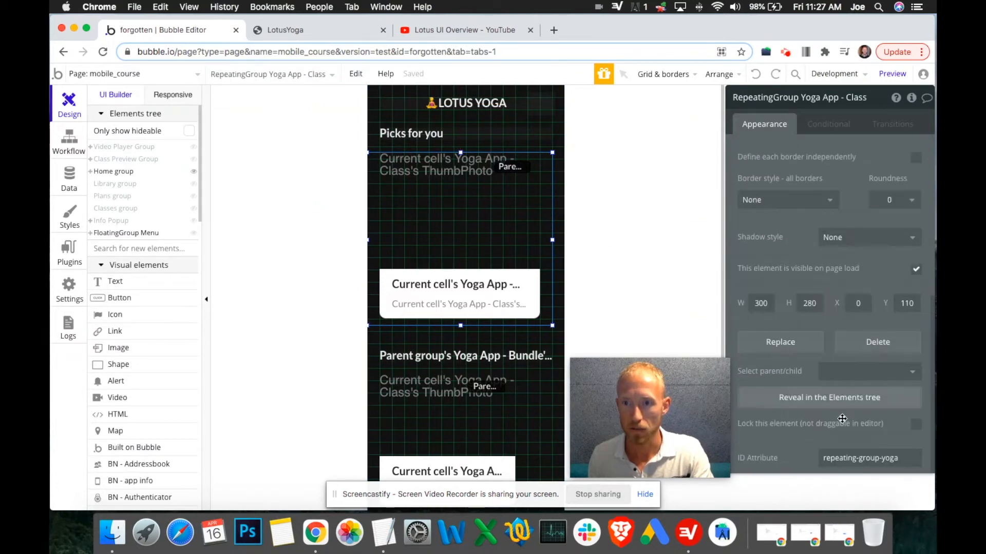
pyautogui.tripleClick(866, 458)
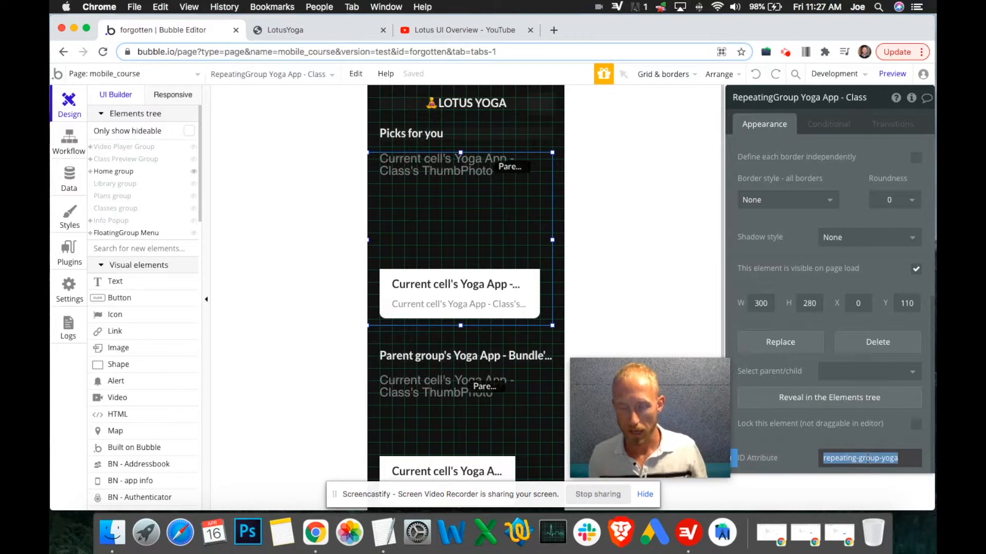
pyautogui.tripleClick(872, 459)
pyautogui.press('super+c')
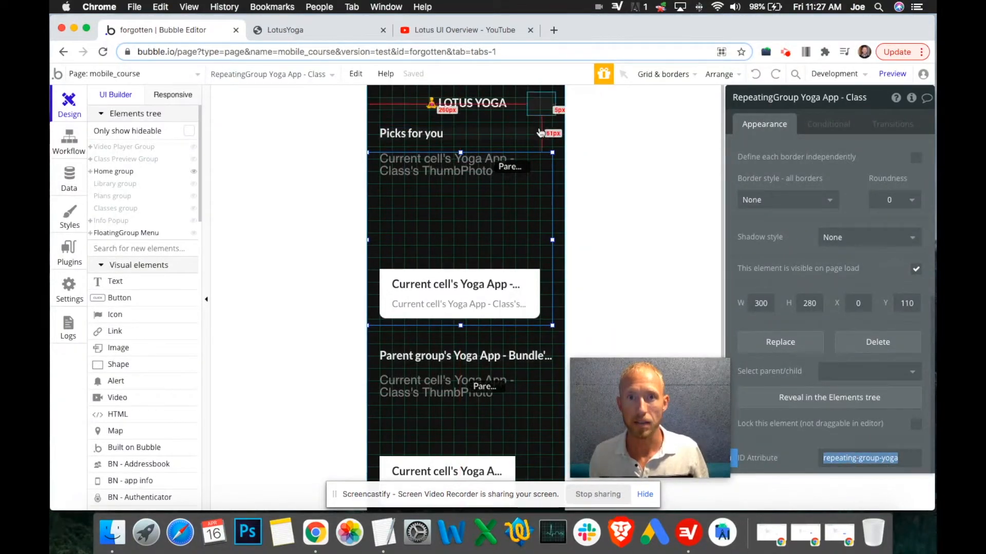
# Step: Set the ID attribute of the Horizontal RepeatingGroup inside Group Yoga App - Bundle to repeating-group-yoga
pyautogui.scroll(-3, 540, 293)
pyautogui.click(546, 291)
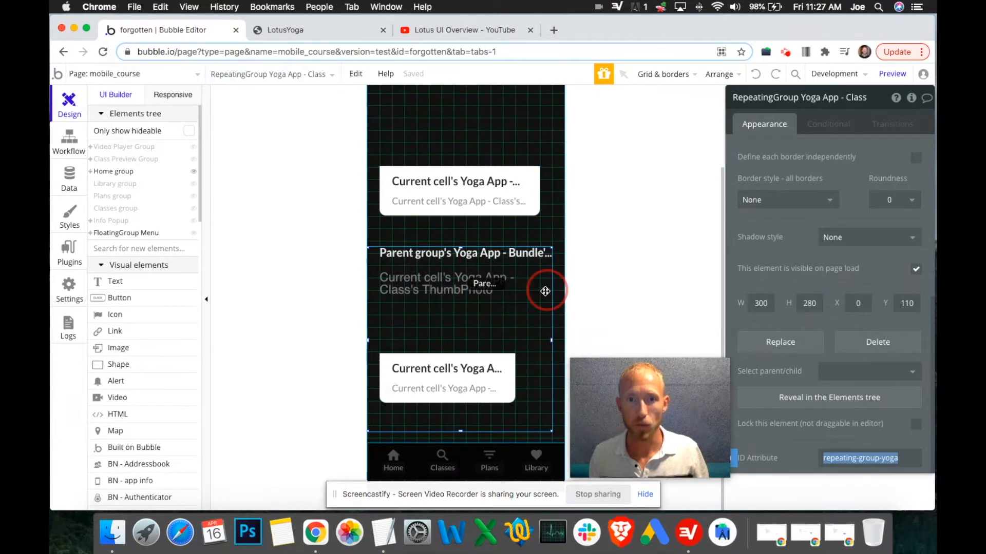
pyautogui.click(486, 304)
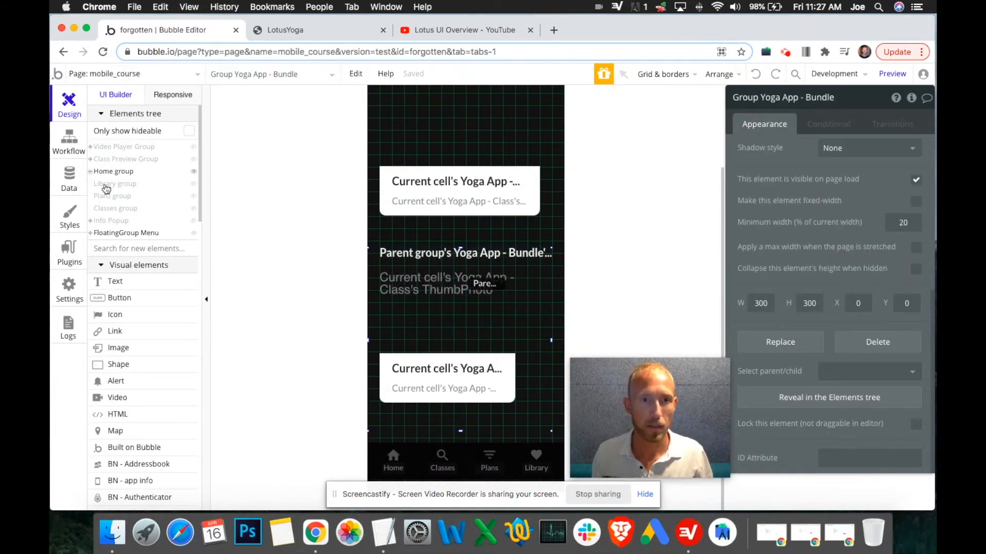
pyautogui.click(90, 172)
pyautogui.click(96, 233)
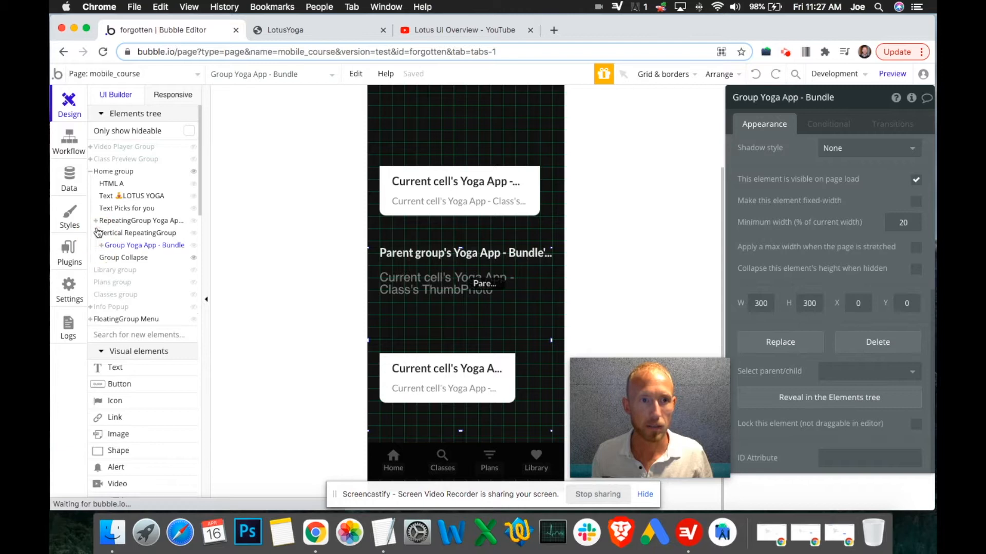
pyautogui.click(103, 246)
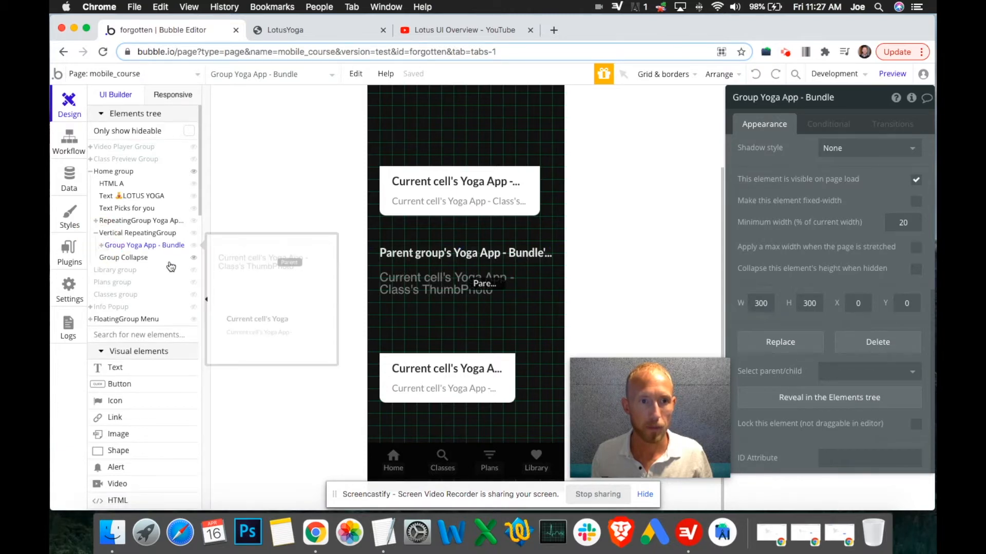
pyautogui.click(105, 247)
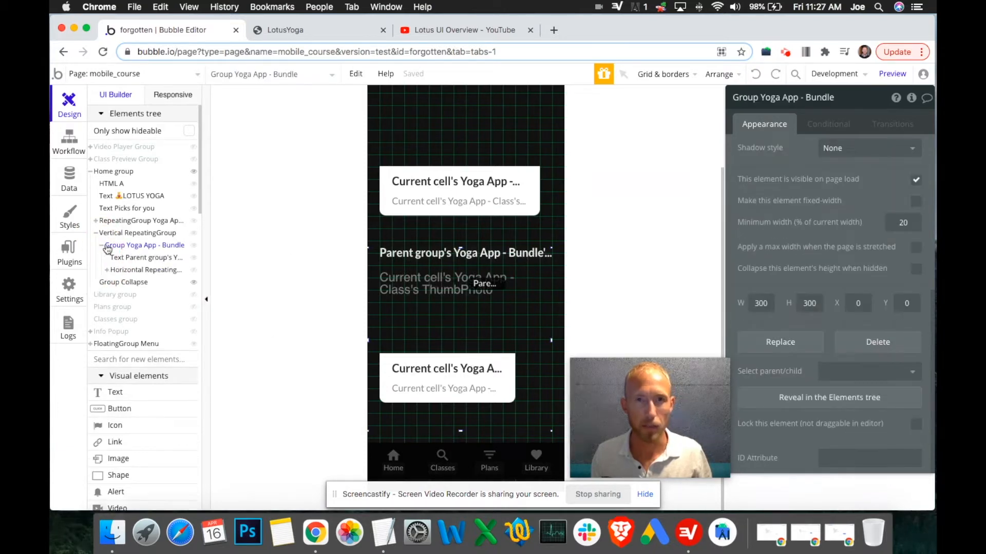
pyautogui.click(133, 271)
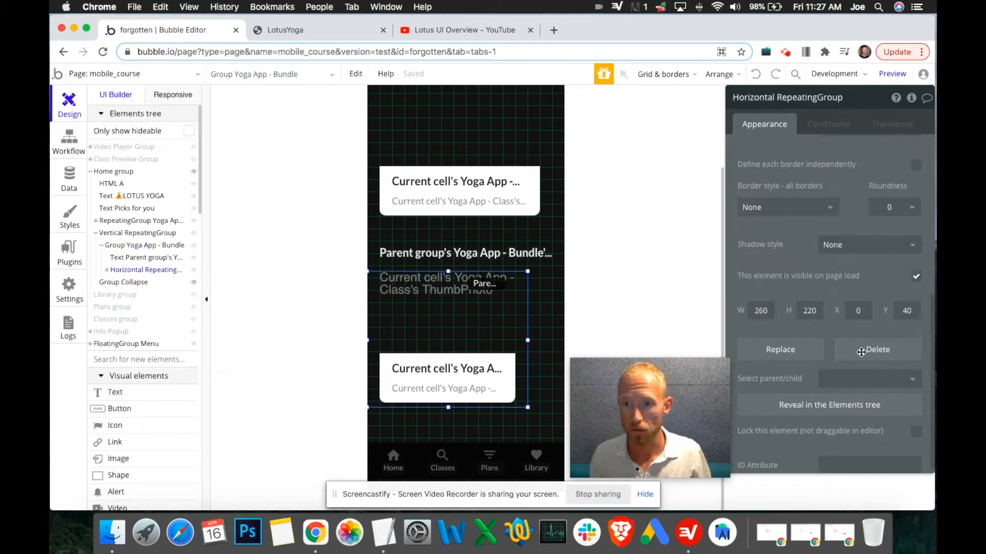
pyautogui.click(843, 464)
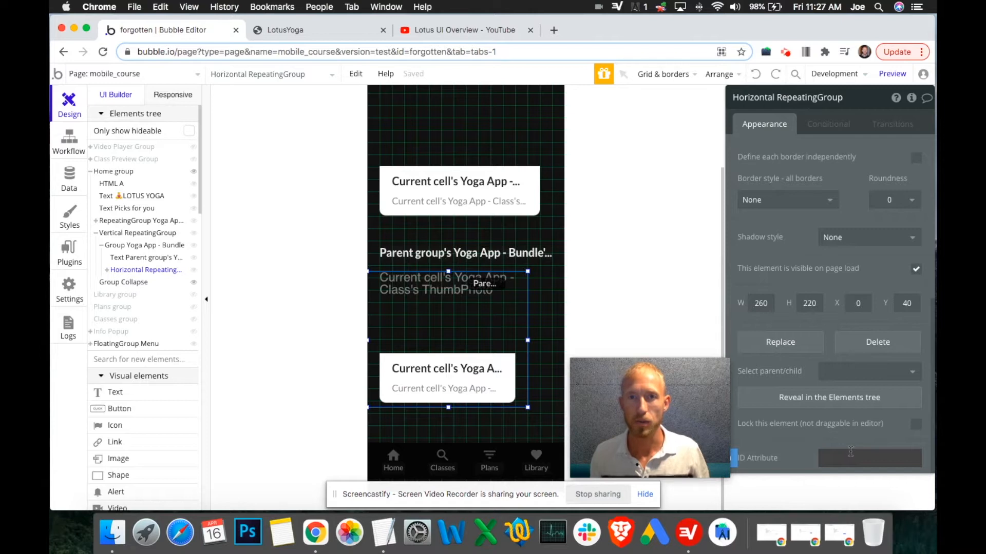
pyautogui.write('repeating-group-yoga')
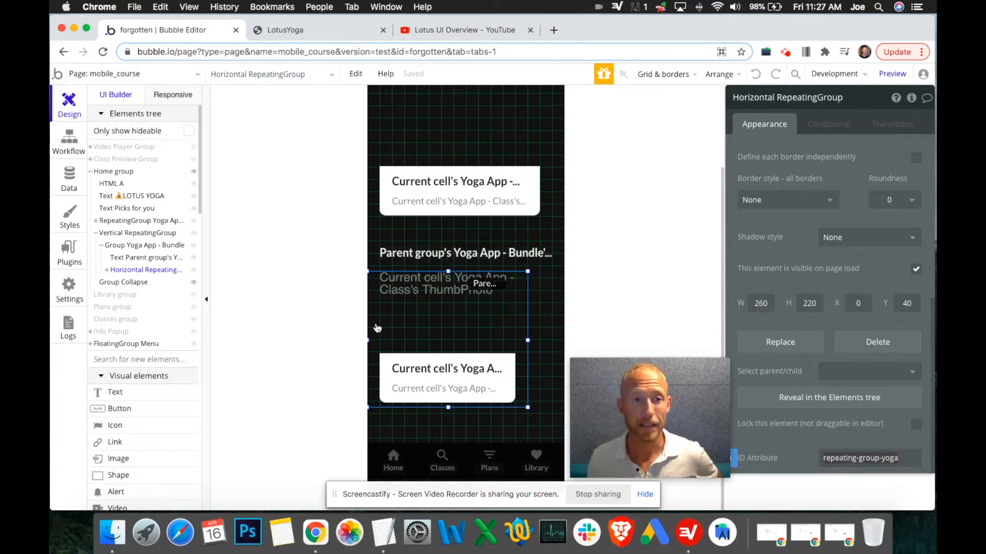
# Step: Set the Vertical RepeatingGroup's ID attribute to repeating-group-yoga and reload the LotusYoga preview
pyautogui.click(152, 235)
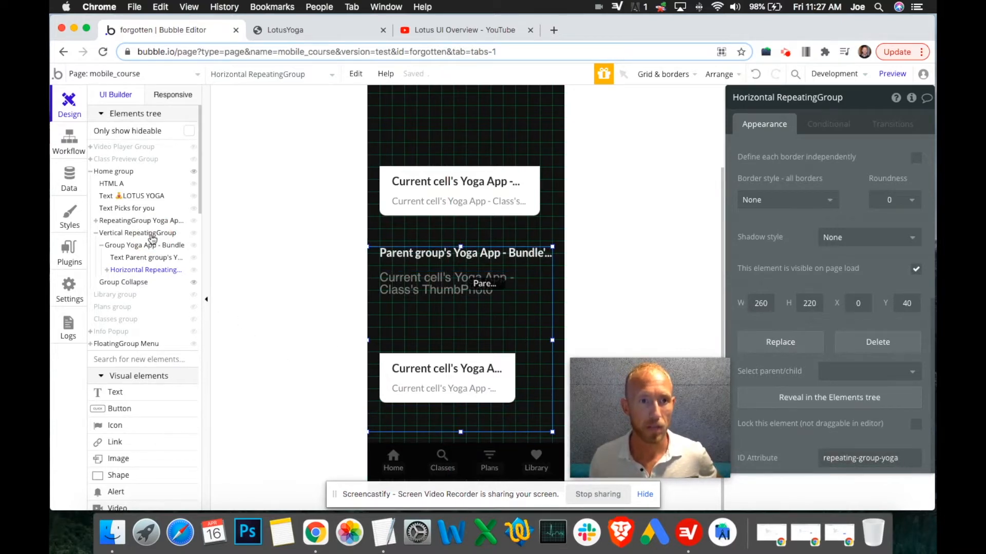
pyautogui.click(850, 464)
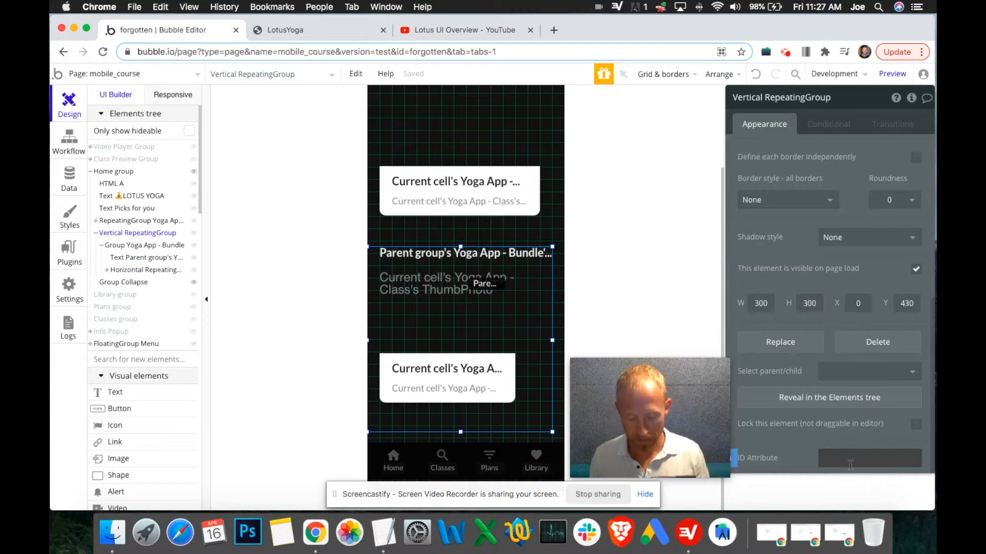
pyautogui.press('super+v')
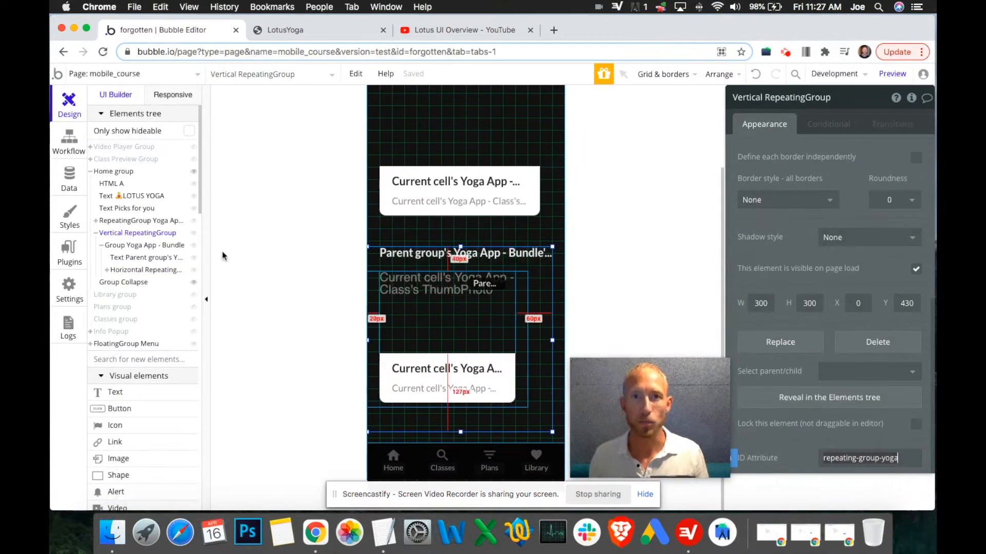
pyautogui.click(319, 24)
pyautogui.click(205, 31)
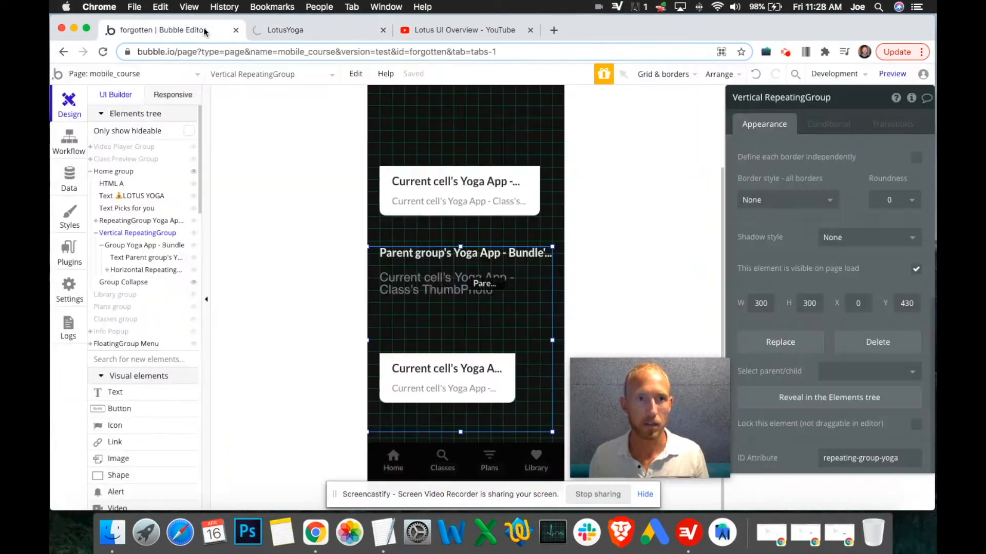
pyautogui.click(95, 237)
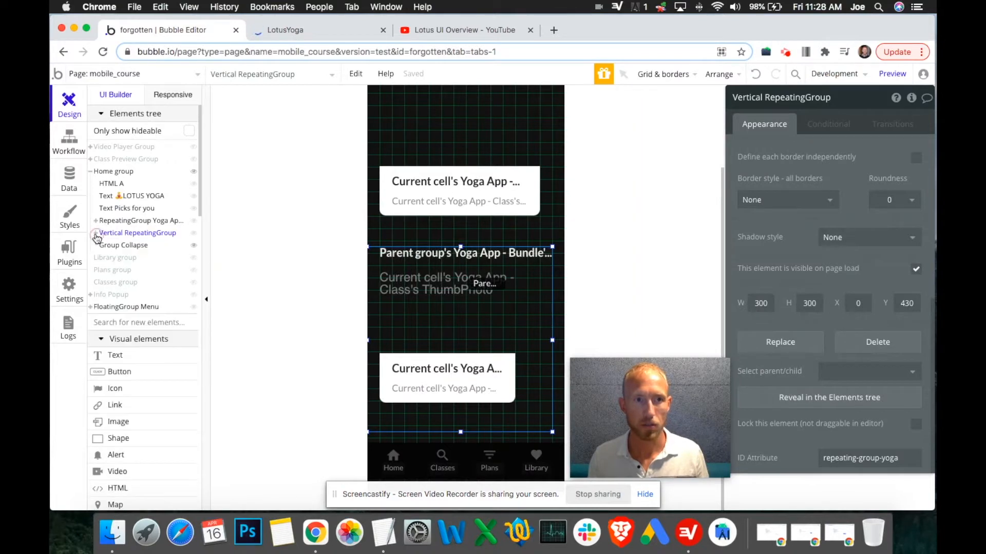
pyautogui.scroll(3, 533, 197)
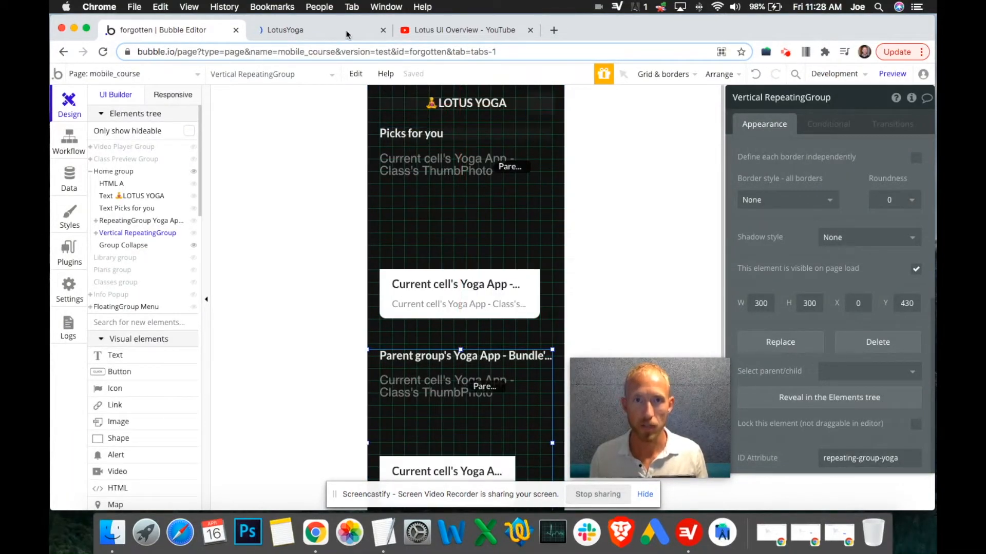
pyautogui.click(542, 114)
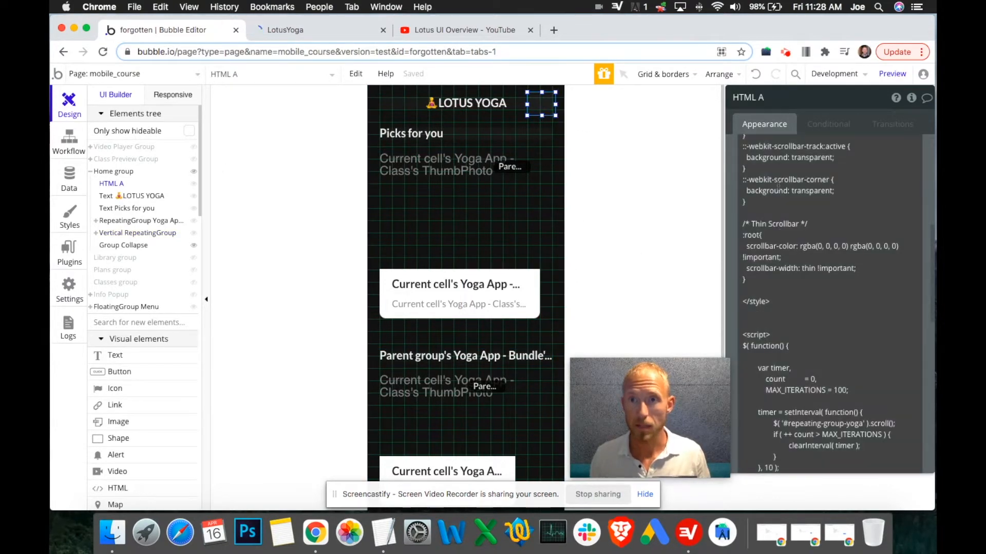
pyautogui.rightClick(536, 107)
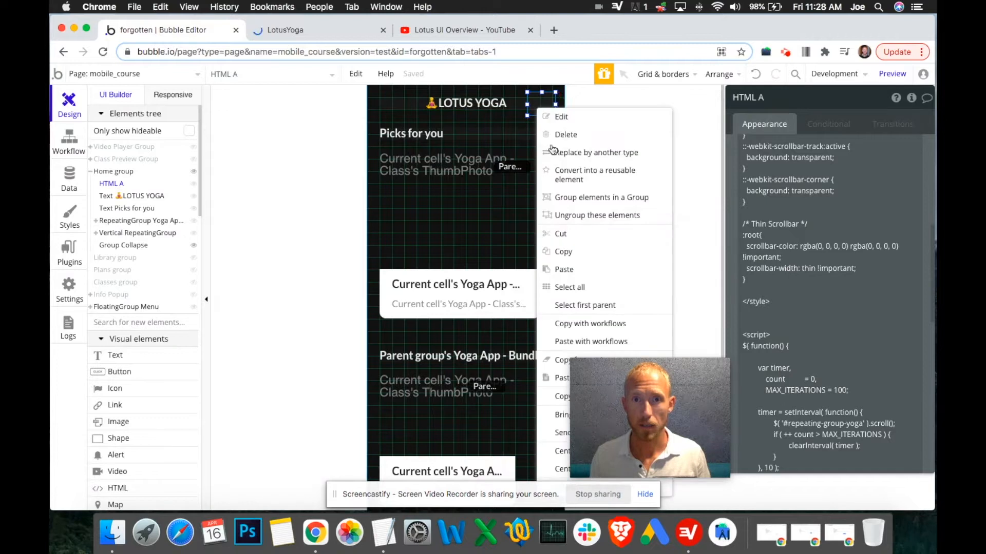
pyautogui.click(571, 255)
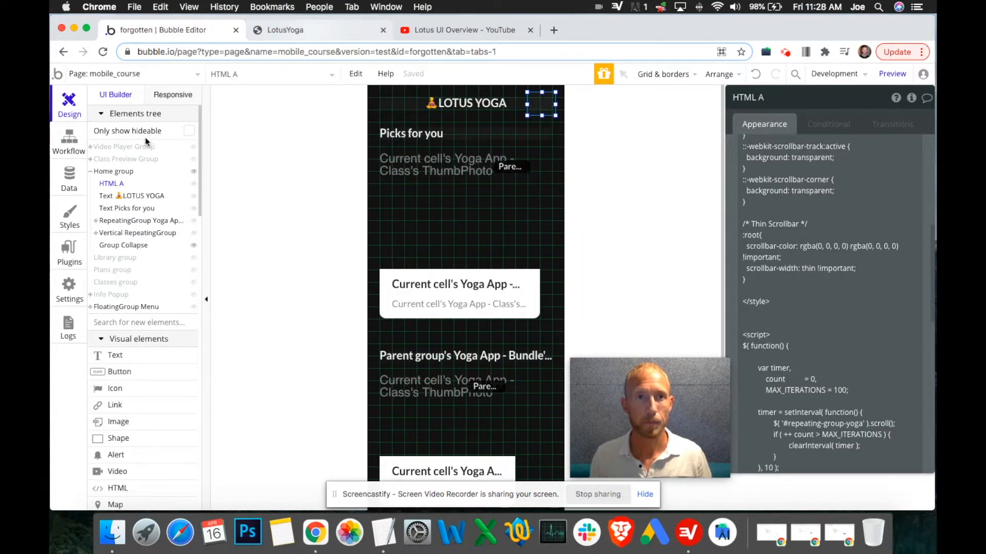
pyautogui.click(194, 172)
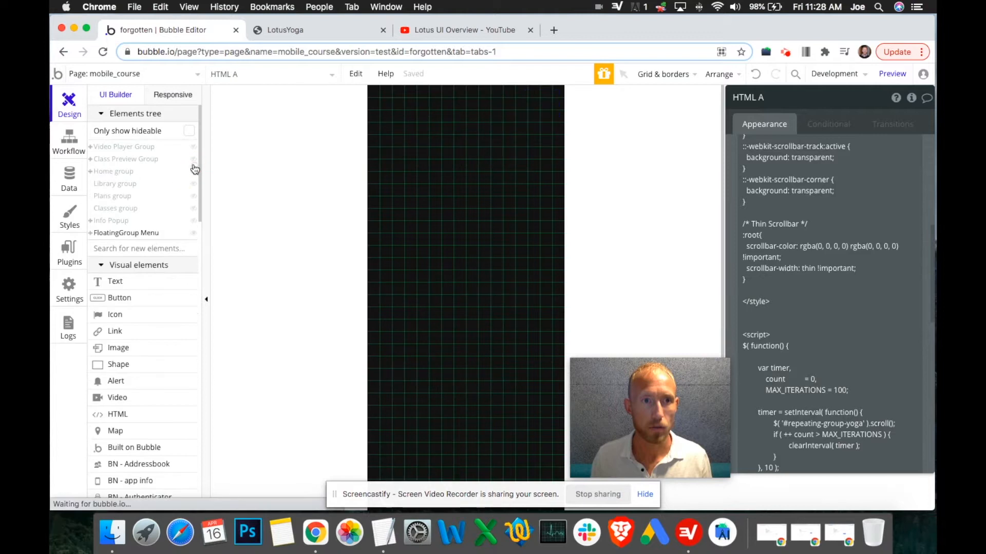
pyautogui.click(193, 209)
pyautogui.click(484, 181)
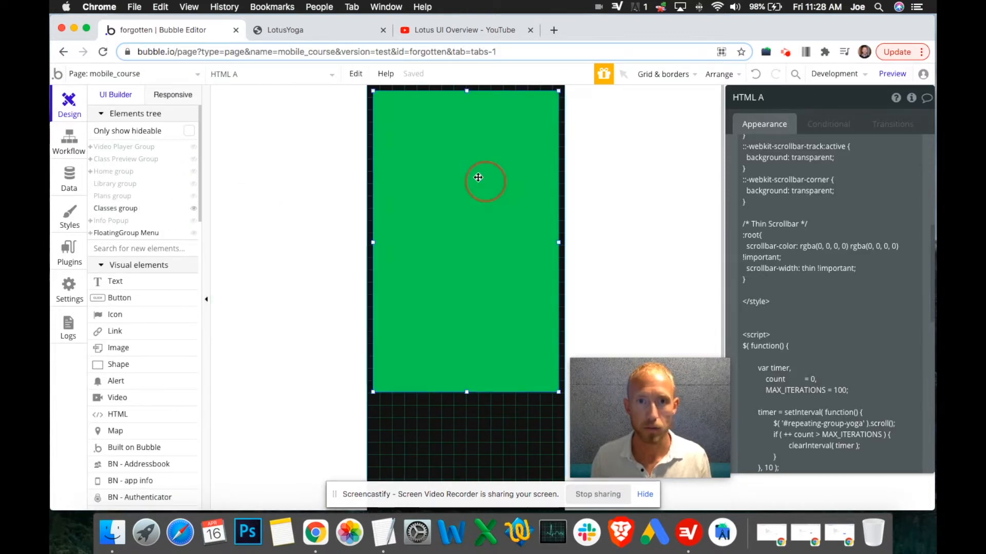
pyautogui.rightClick(425, 141)
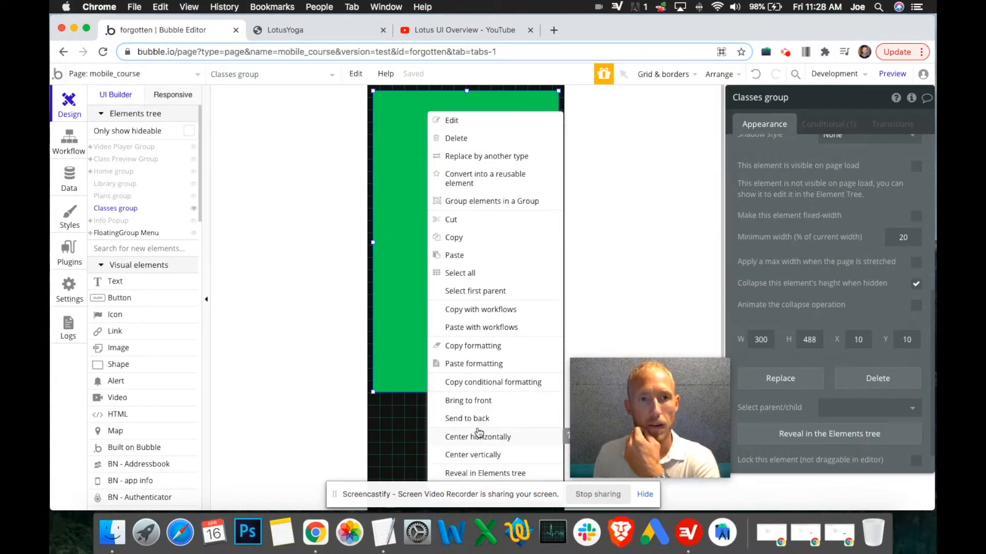
pyautogui.click(291, 198)
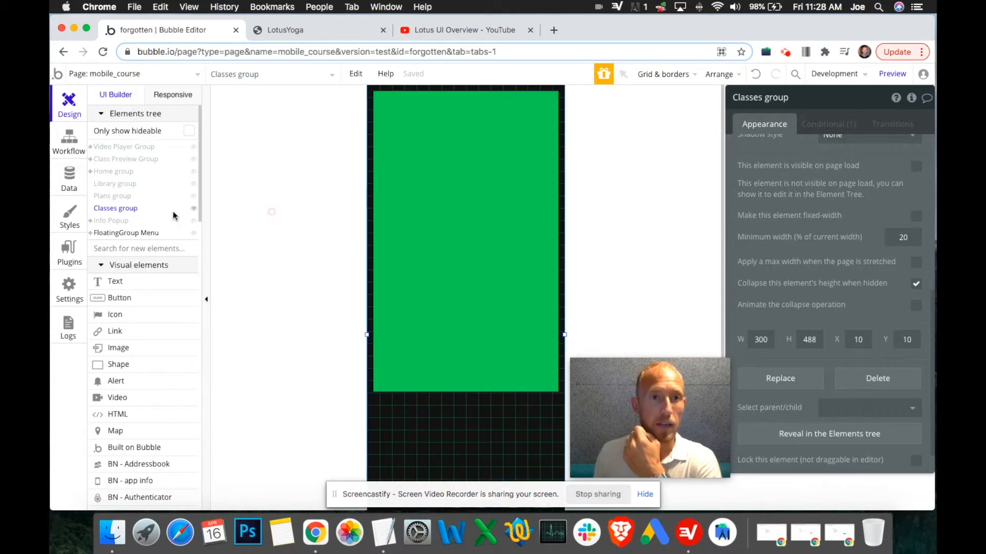
pyautogui.click(194, 210)
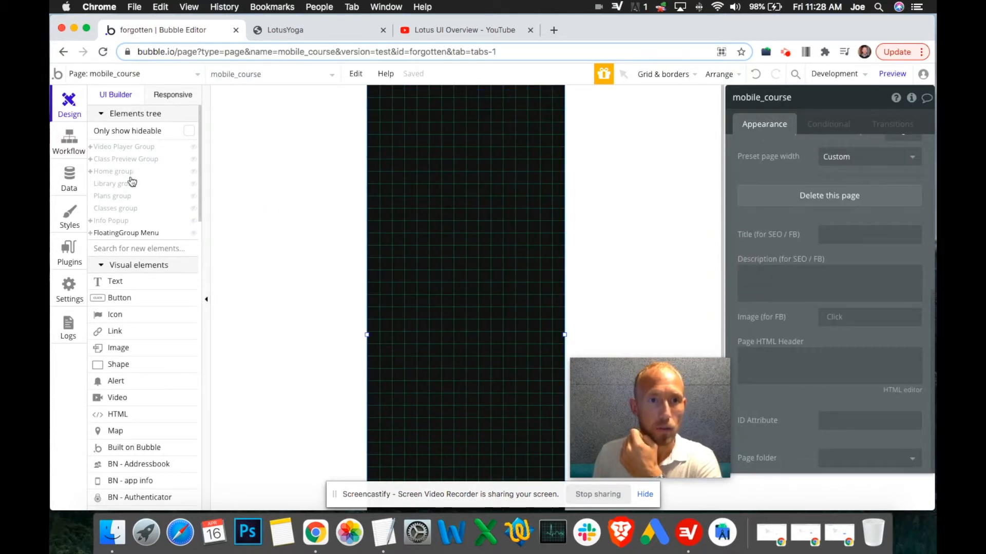
# Step: Show the Home group and move the HTML A element out of it, directly onto the mobile_course page
pyautogui.click(112, 174)
pyautogui.click(90, 172)
pyautogui.click(544, 108)
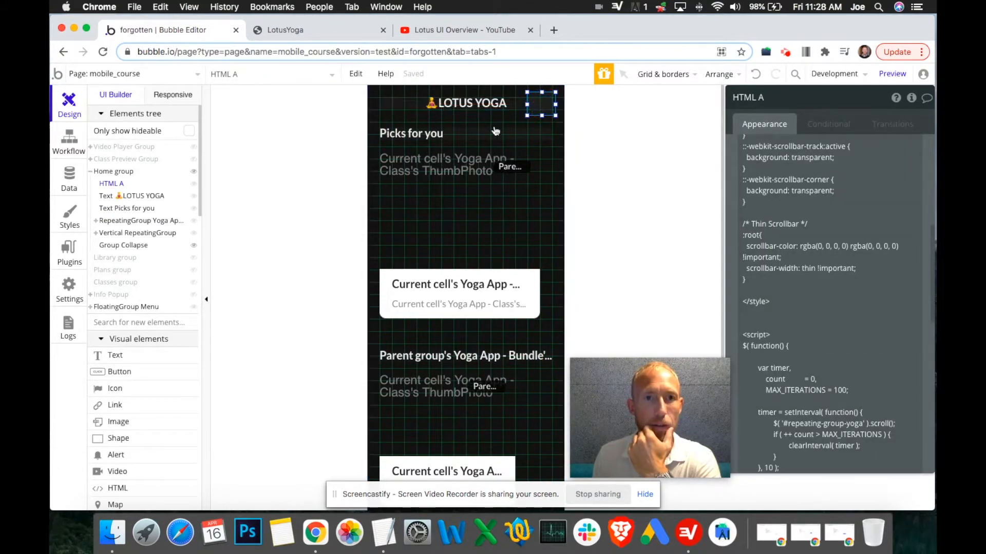
pyautogui.moveTo(561, 130); pyautogui.dragTo(543, 108)
pyautogui.click(541, 152)
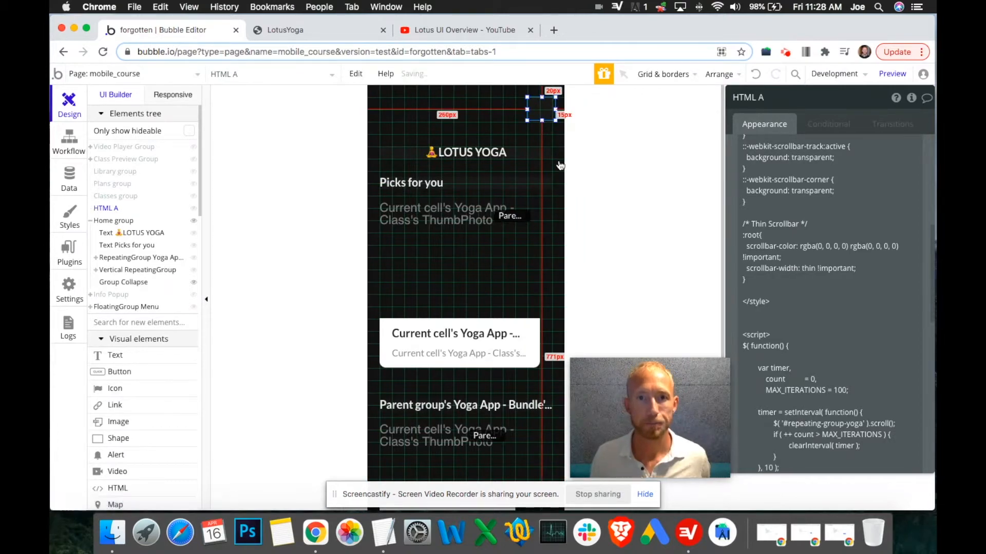
# Step: Set the Home group's Y position to 0 and collapse it in the elements tree
pyautogui.click(119, 222)
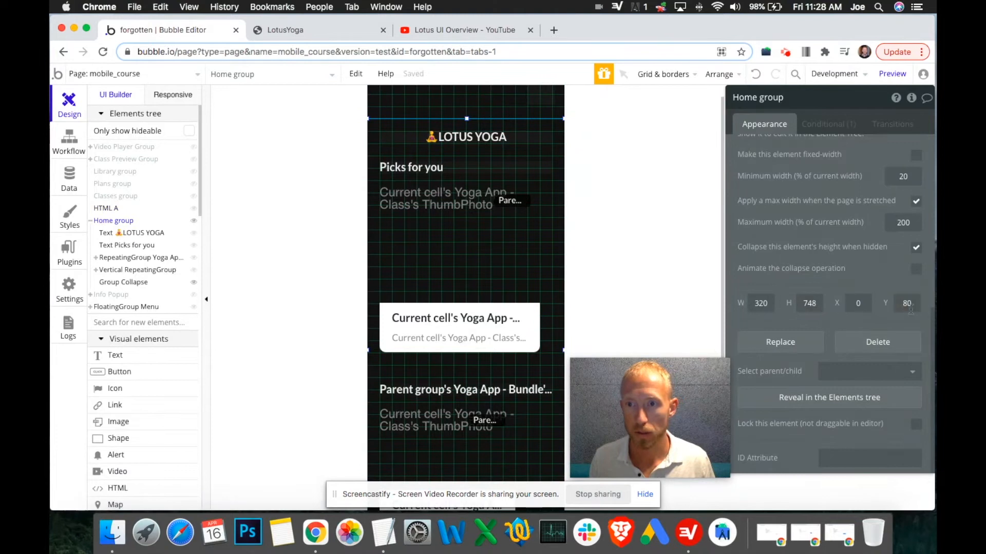
pyautogui.click(907, 304)
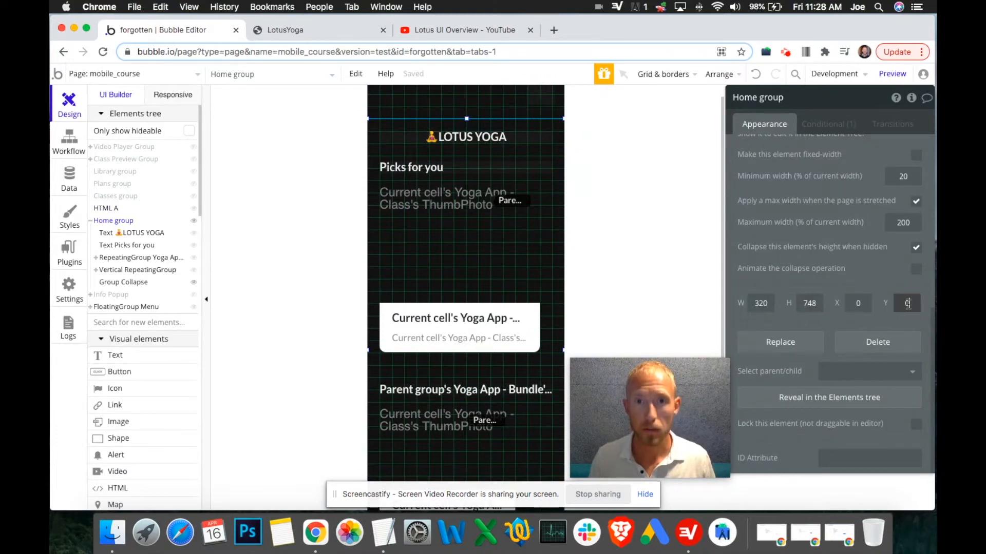
pyautogui.write('0')
pyautogui.press('Return')
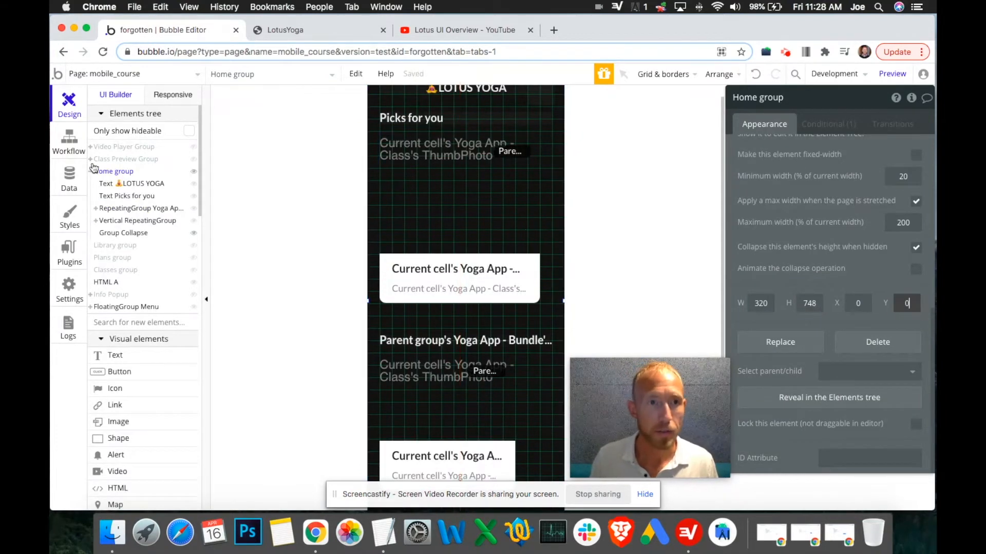
pyautogui.click(89, 172)
# Step: Hide the Home group and show the Classes group to check the HTML A element's placement outside the page groups
pyautogui.click(112, 221)
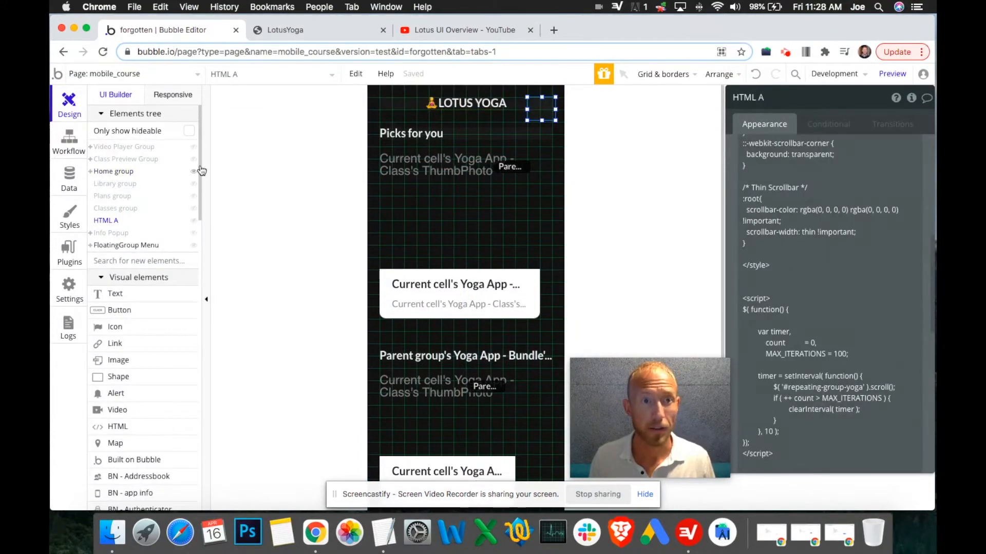
pyautogui.click(192, 173)
pyautogui.scroll(-10, 831, 285)
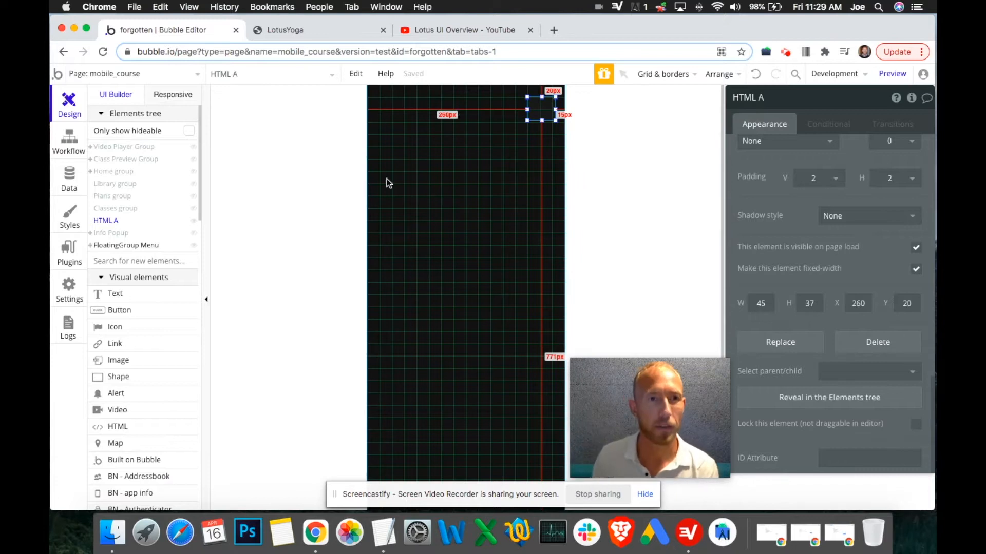
pyautogui.click(194, 210)
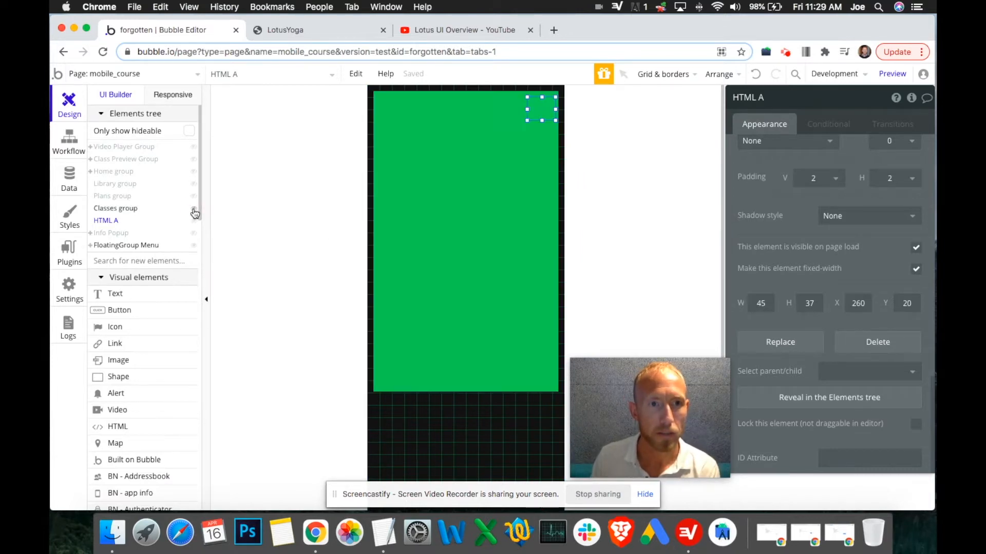
pyautogui.click(495, 185)
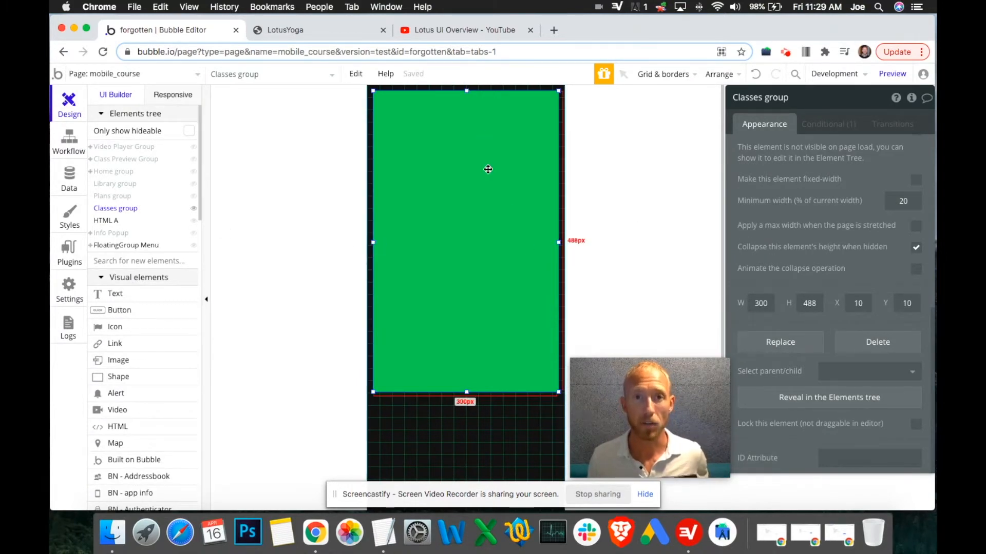
pyautogui.moveTo(195, 212)
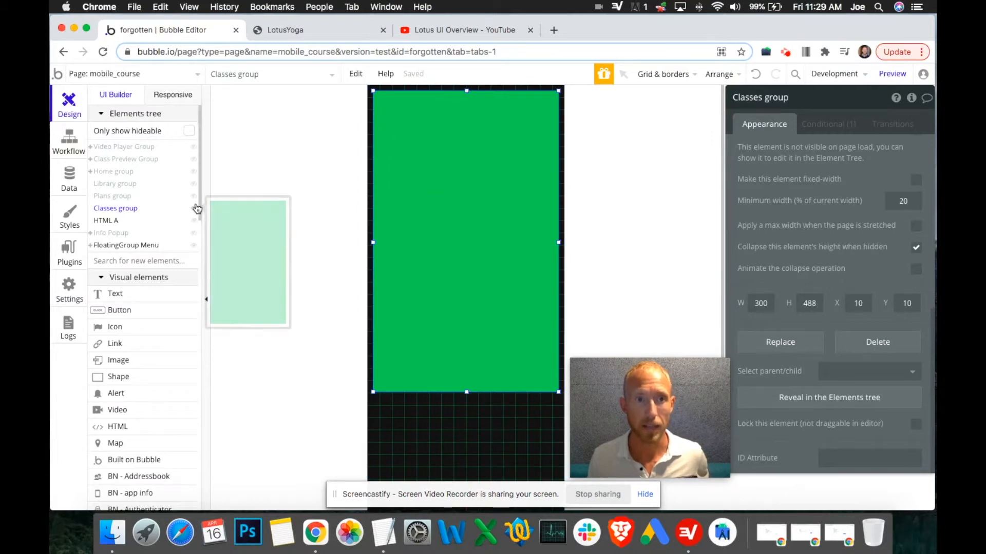
# Step: In the LotusYoga preview, load the latest app version and swipe the home page to check its class carousels
pyautogui.click(363, 34)
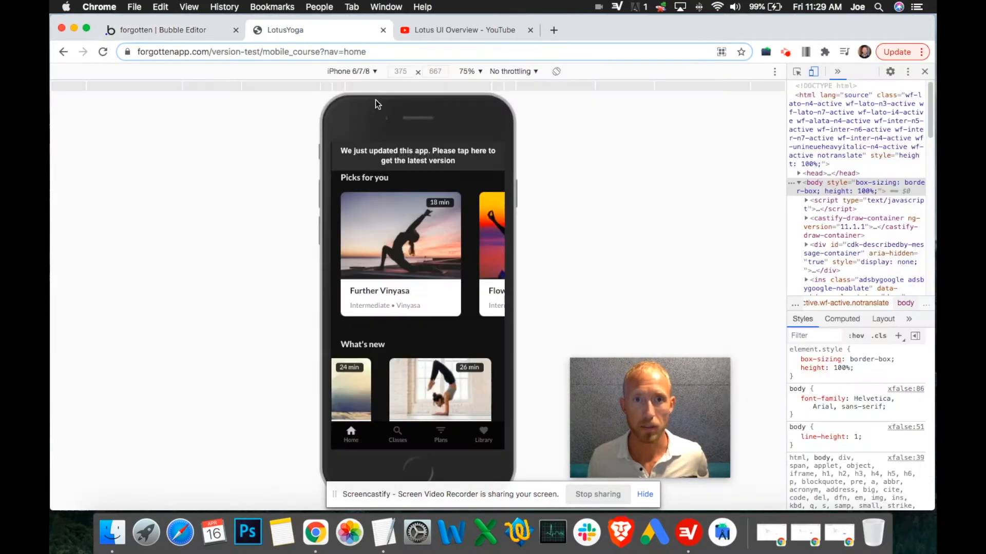
pyautogui.click(443, 154)
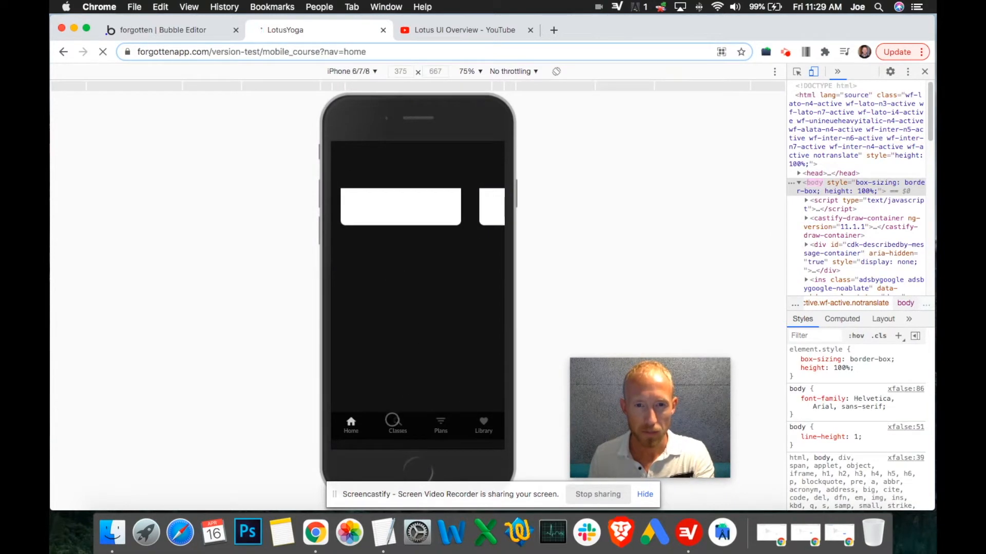
pyautogui.moveTo(436, 384); pyautogui.dragTo(385, 362)
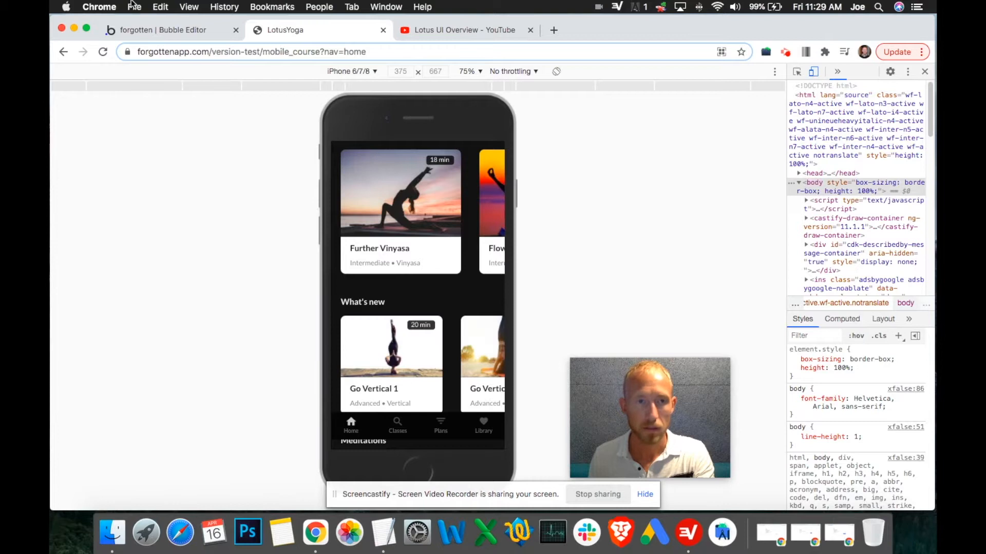
# Step: Switch to the Bubble editor, undo moving HTML A out of the Home group, and show the Home group instead of the Classes group
pyautogui.click(191, 31)
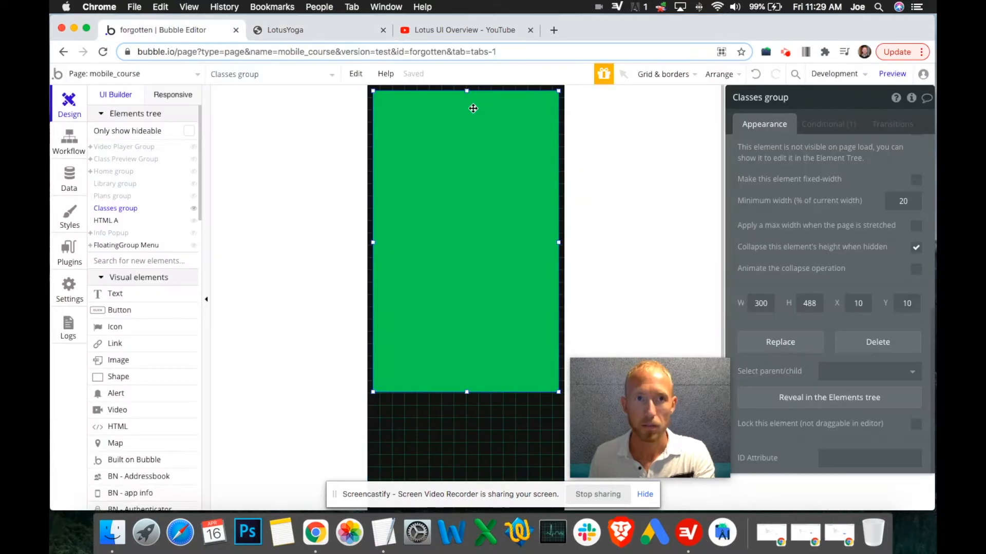
pyautogui.click(755, 75)
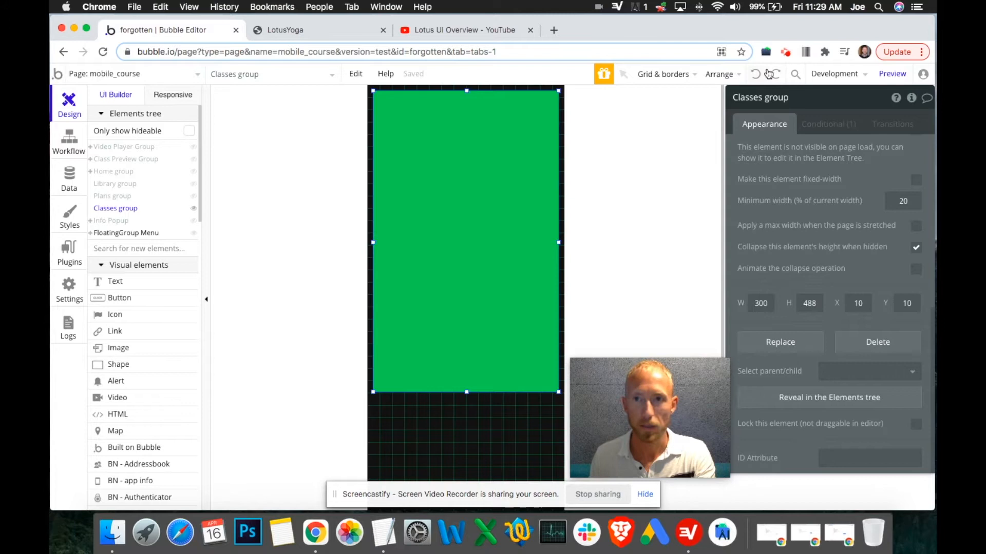
pyautogui.click(91, 171)
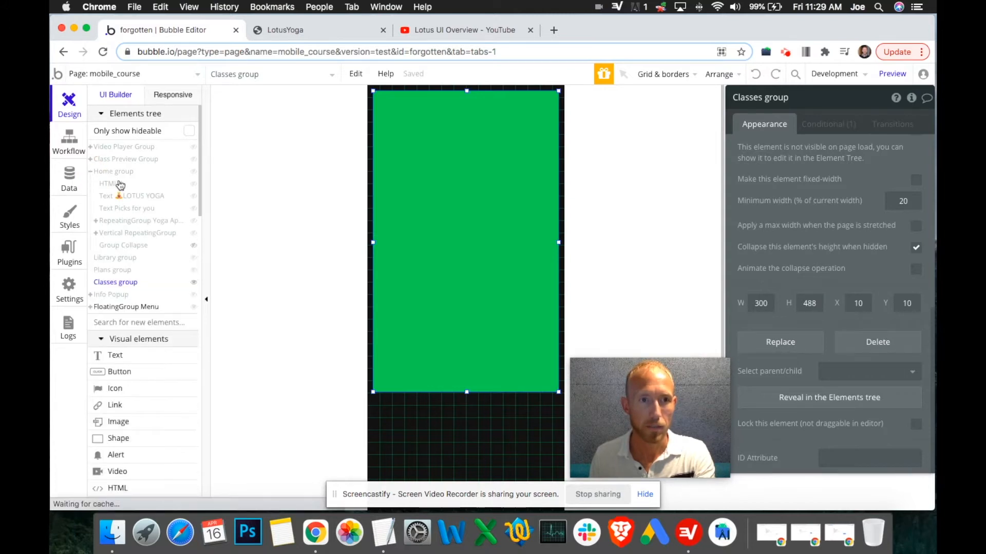
pyautogui.click(194, 281)
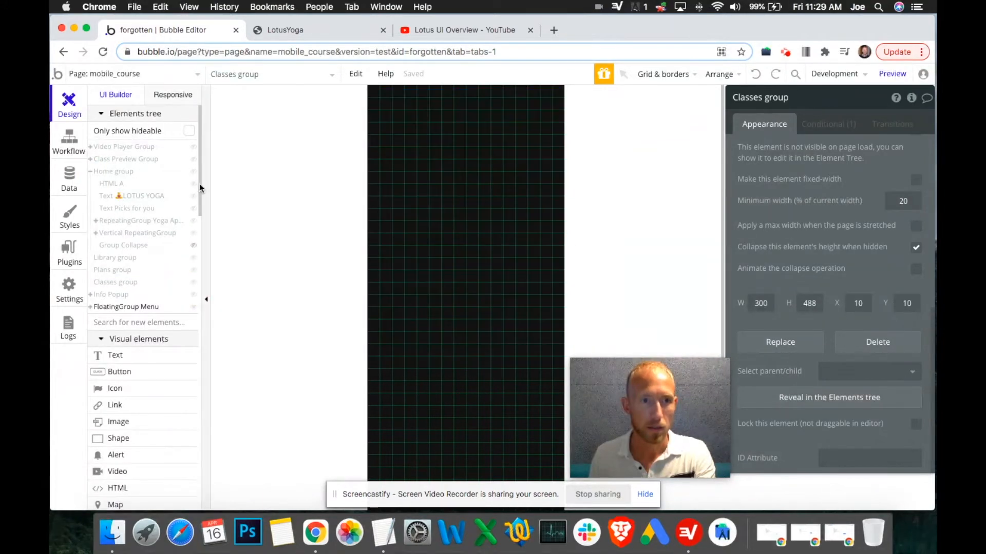
pyautogui.click(193, 172)
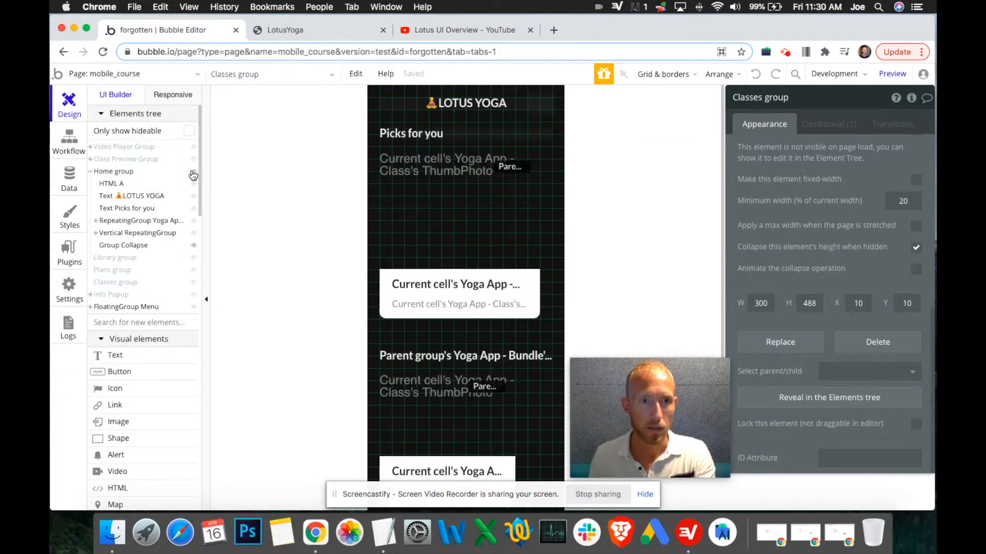
pyautogui.click(540, 104)
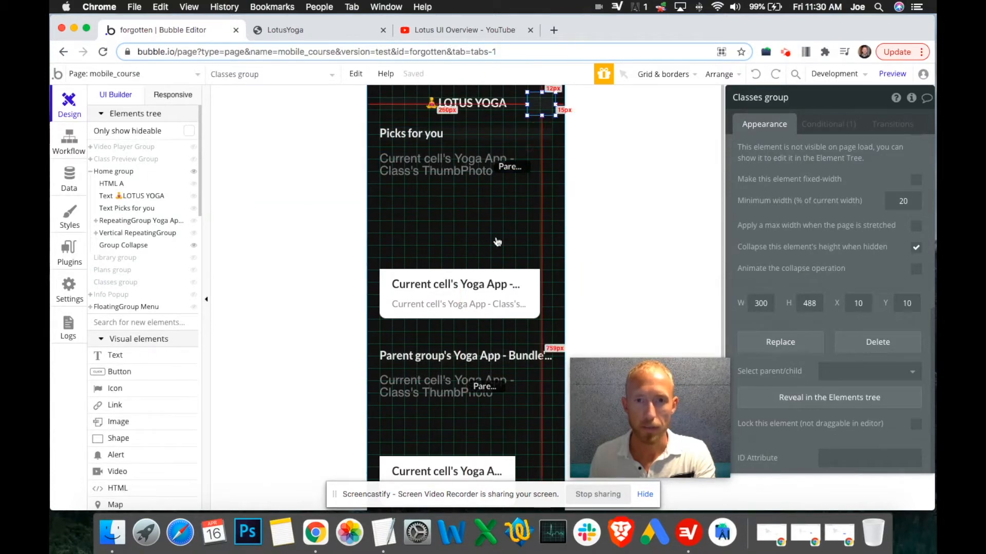
# Step: Copy the ID attribute repeating-group-yoga from the Horizontal RepeatingGroup into the Vertical RepeatingGroup's ID attribute
pyautogui.scroll(-3, 537, 401)
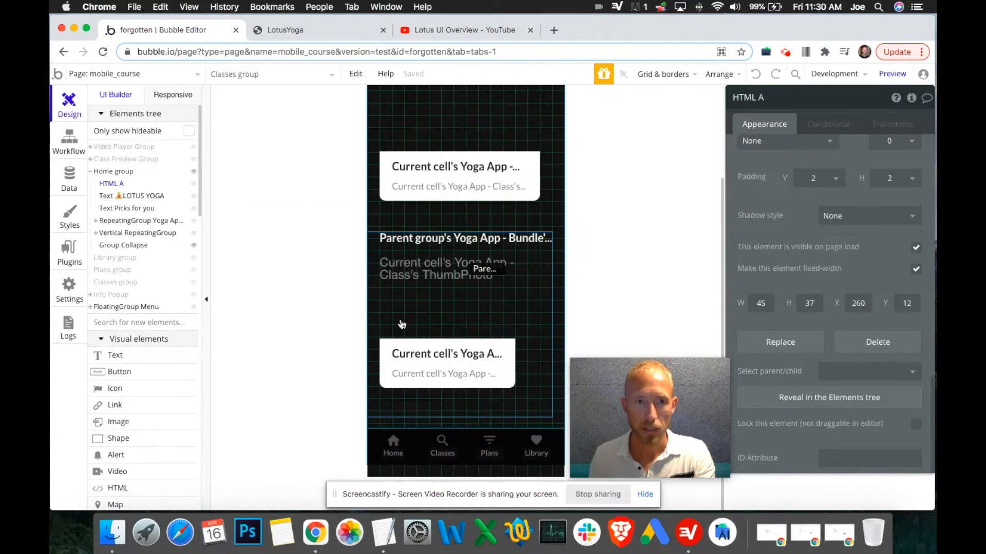
pyautogui.click(100, 235)
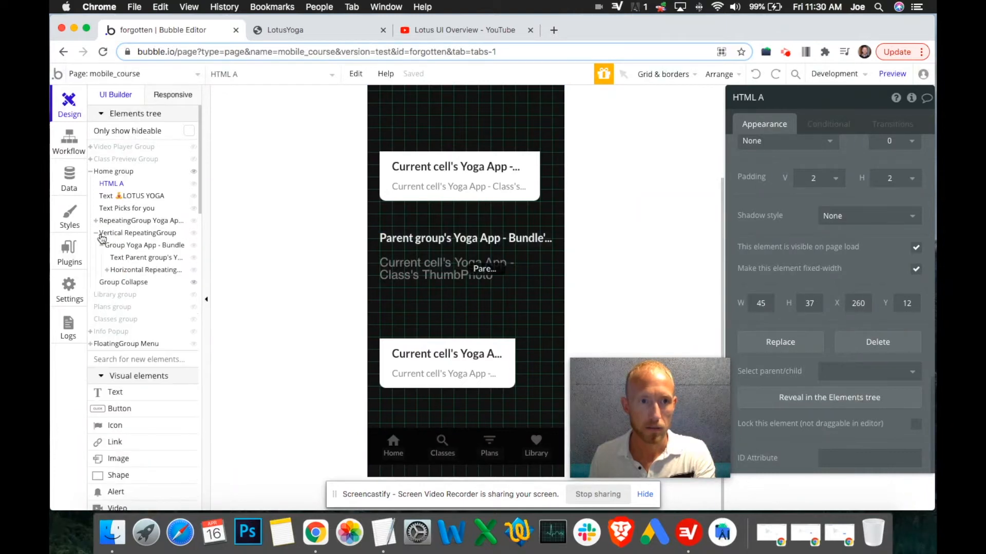
pyautogui.click(107, 270)
pyautogui.click(134, 270)
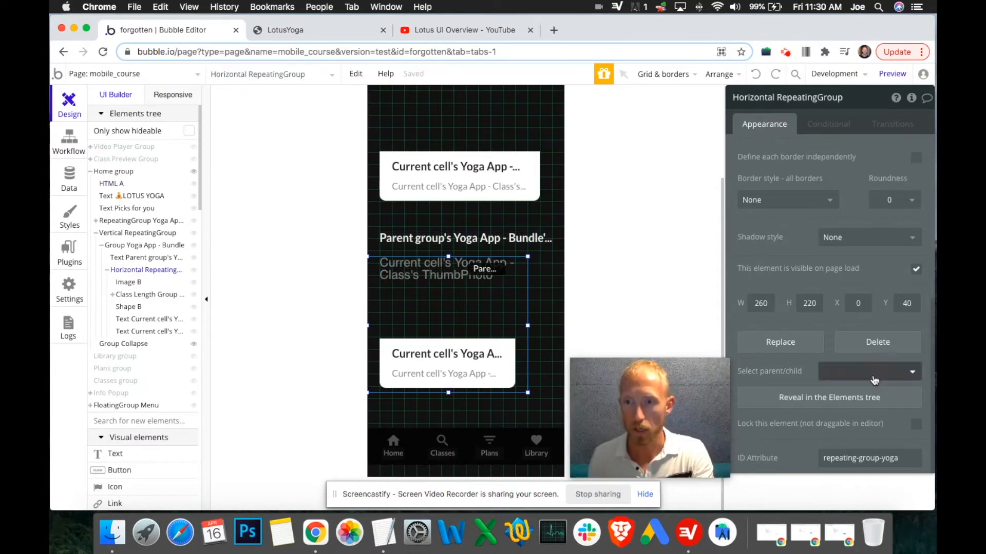
pyautogui.tripleClick(861, 458)
pyautogui.press('super+c')
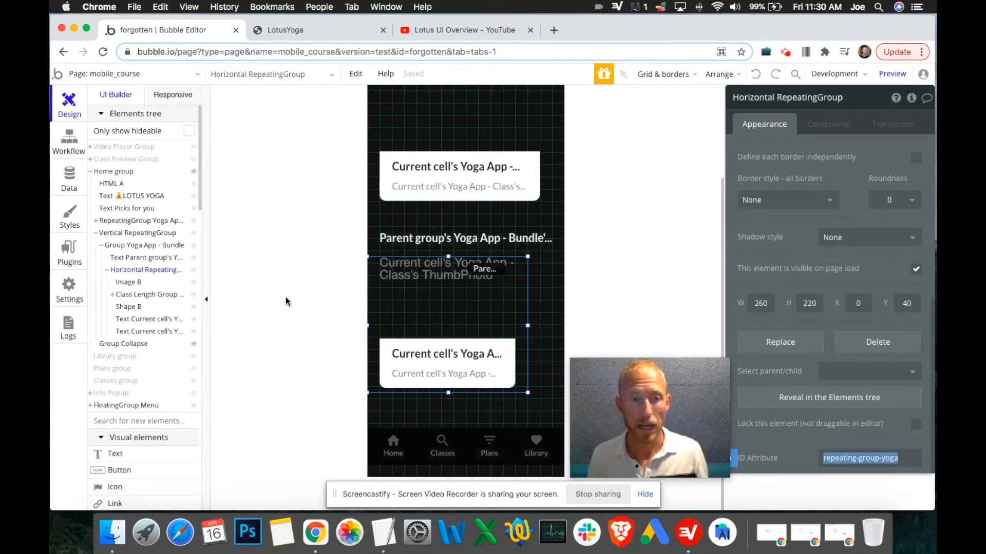
pyautogui.click(120, 234)
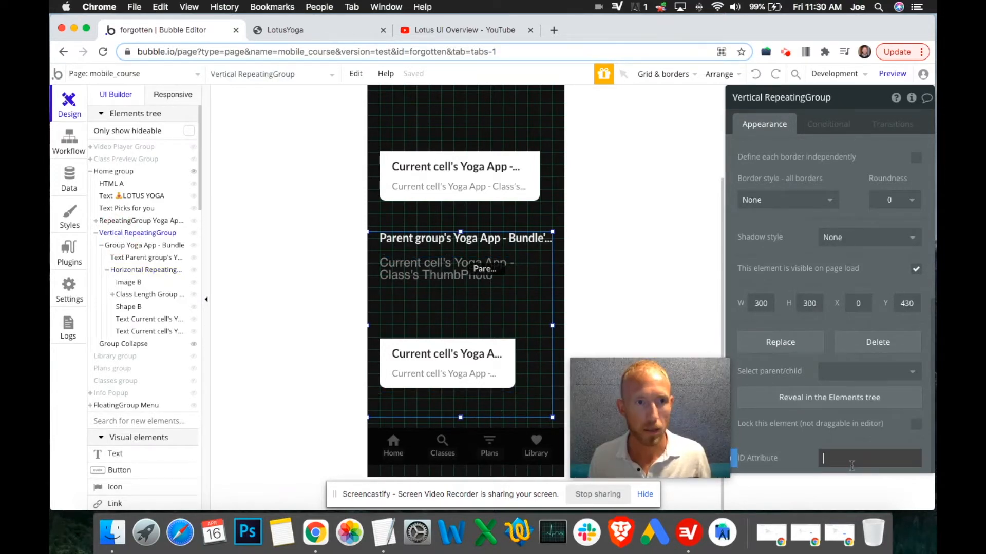
pyautogui.click(852, 459)
pyautogui.press('super+v')
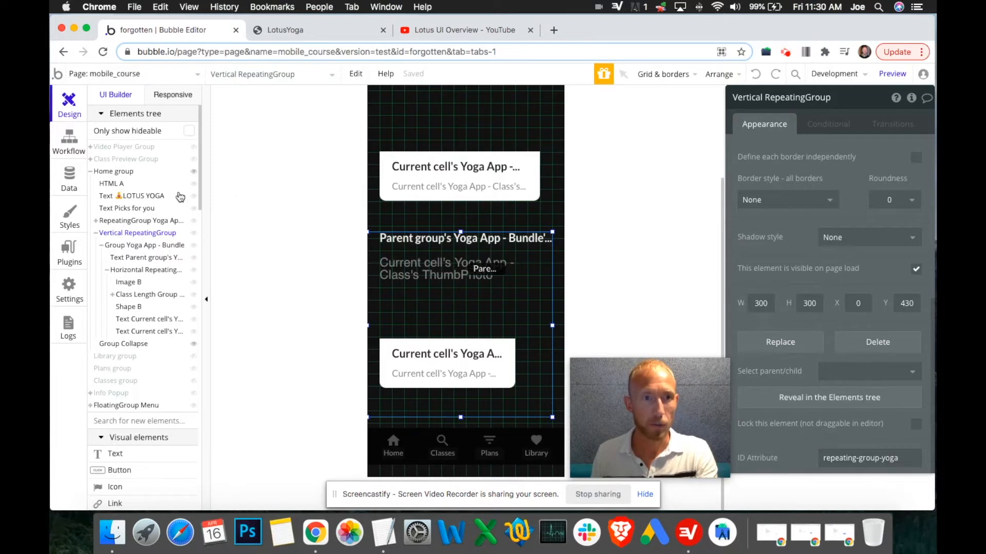
# Step: Copy the HTML A element in the Home group and collapse the group in the elements tree
pyautogui.click(112, 184)
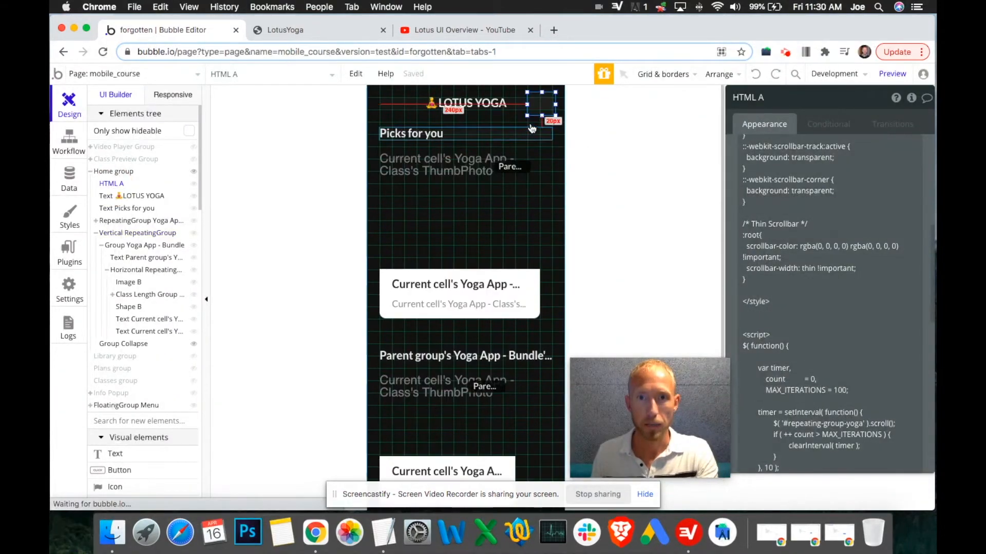
pyautogui.rightClick(537, 108)
pyautogui.click(570, 252)
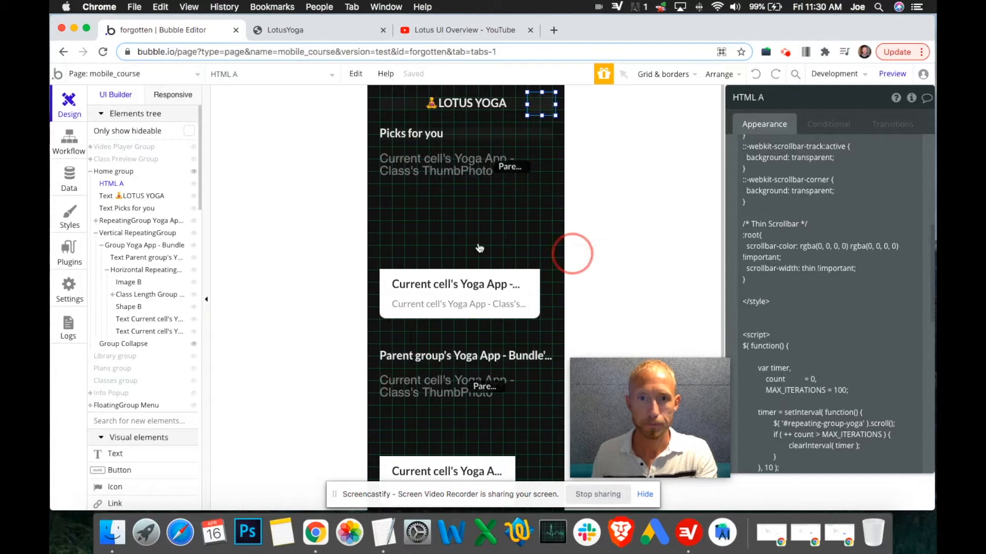
pyautogui.click(88, 170)
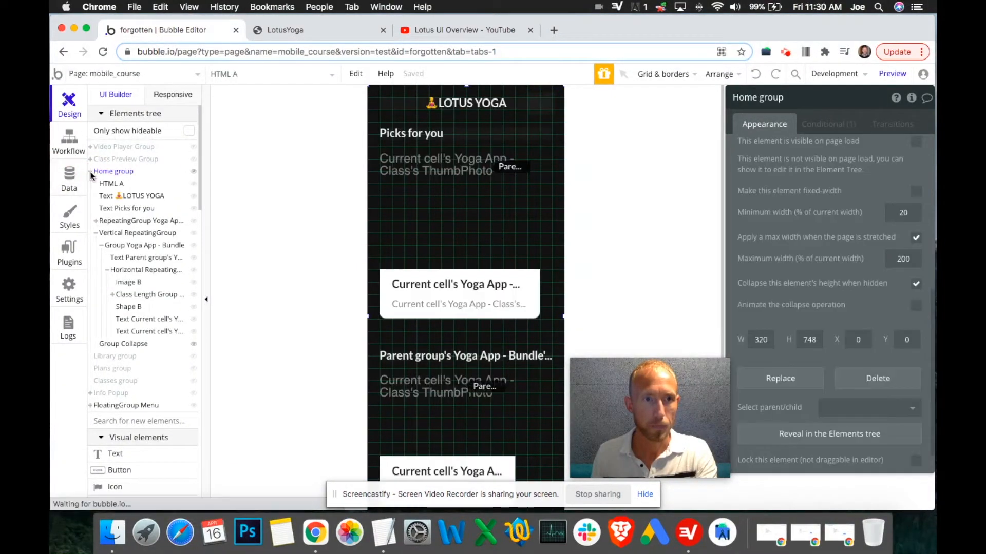
pyautogui.click(91, 172)
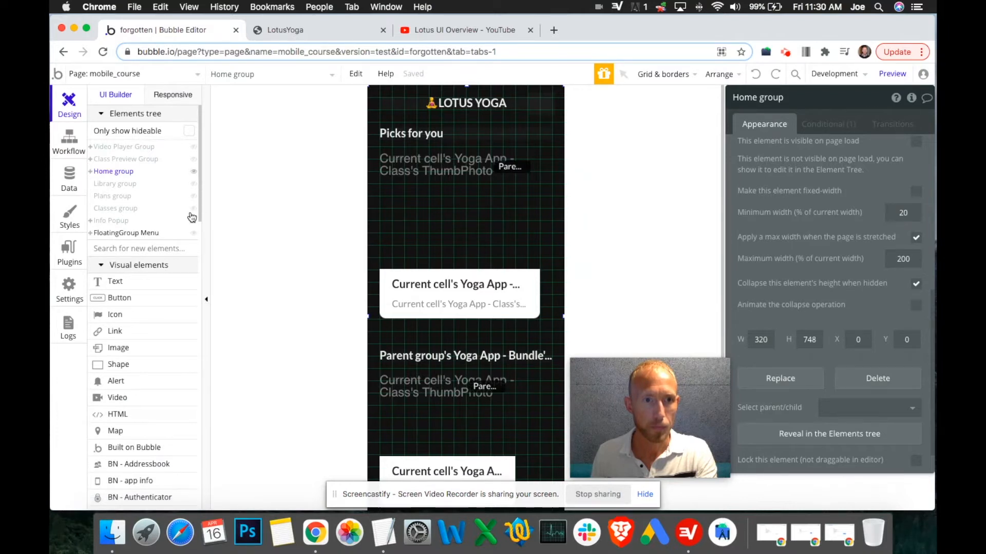
# Step: Show the Classes group, paste the copied HTML element into it and place it in the group's upper-right corner
pyautogui.click(192, 210)
pyautogui.click(434, 176)
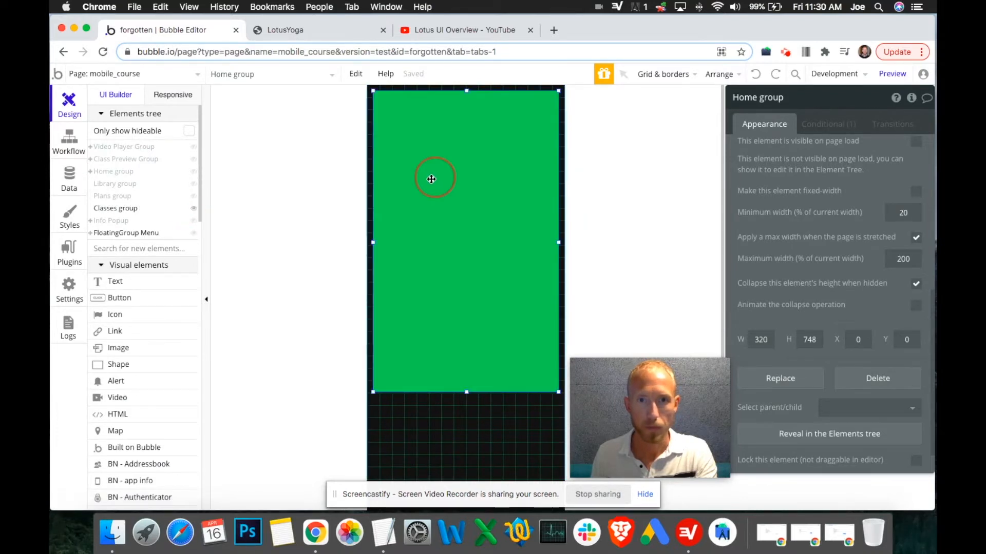
pyautogui.rightClick(431, 179)
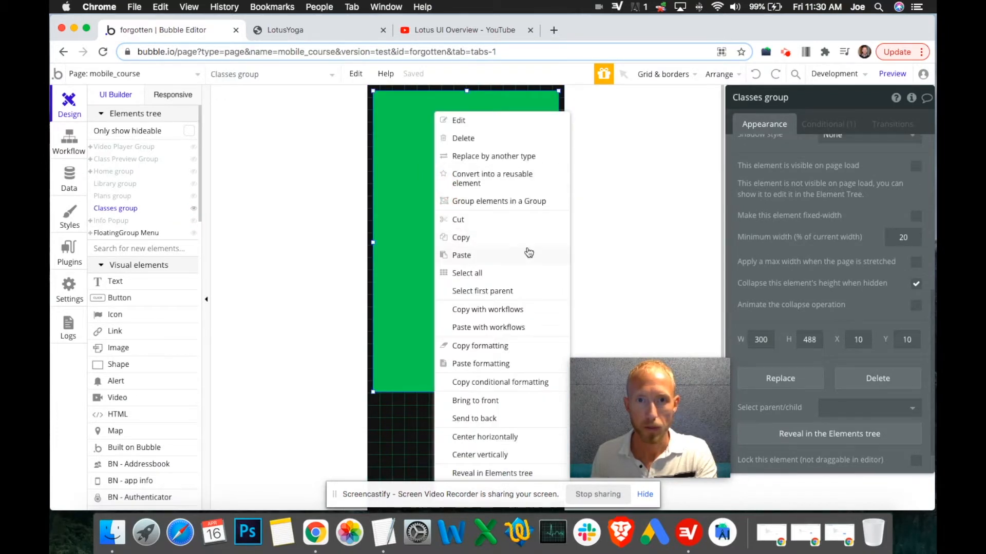
pyautogui.click(474, 256)
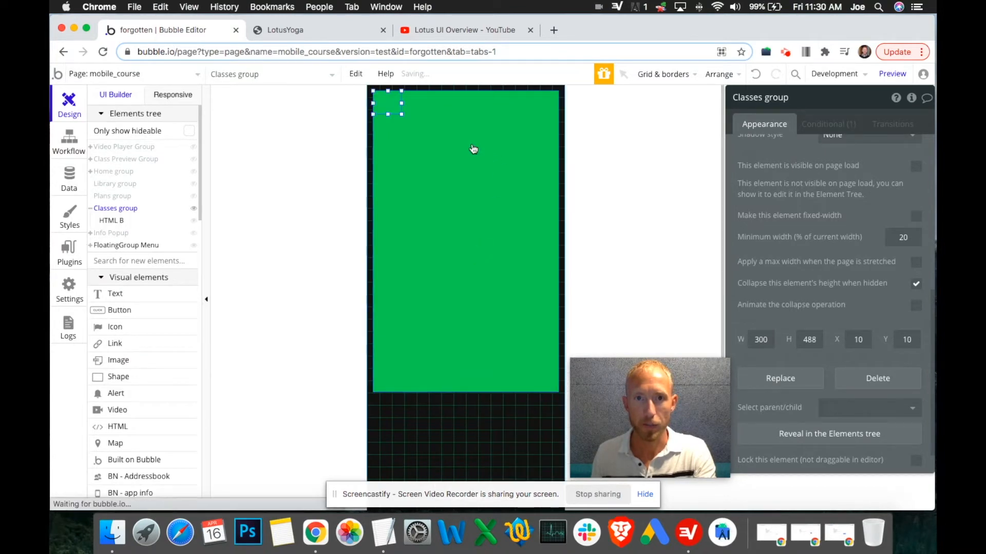
pyautogui.click(387, 102)
pyautogui.moveTo(387, 103); pyautogui.dragTo(537, 106)
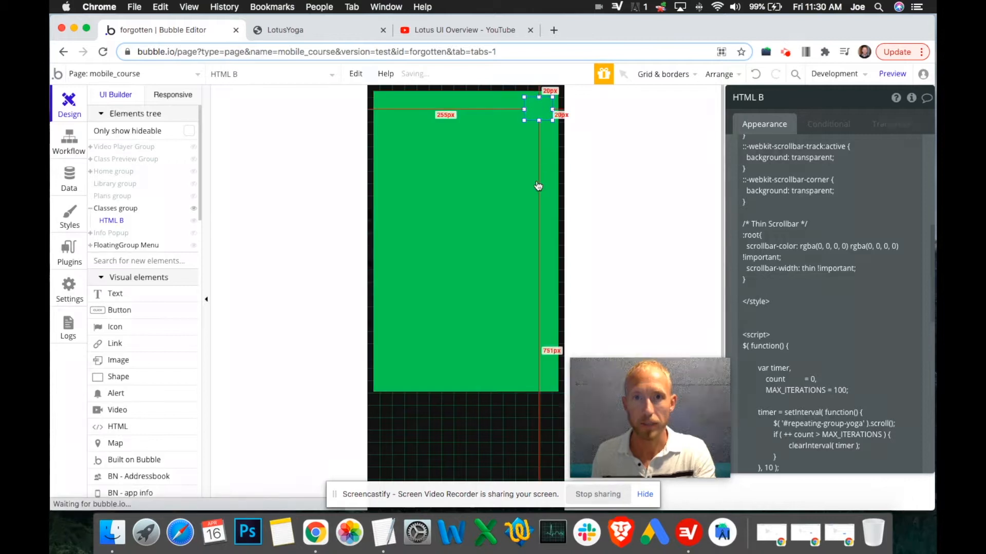
pyautogui.click(537, 182)
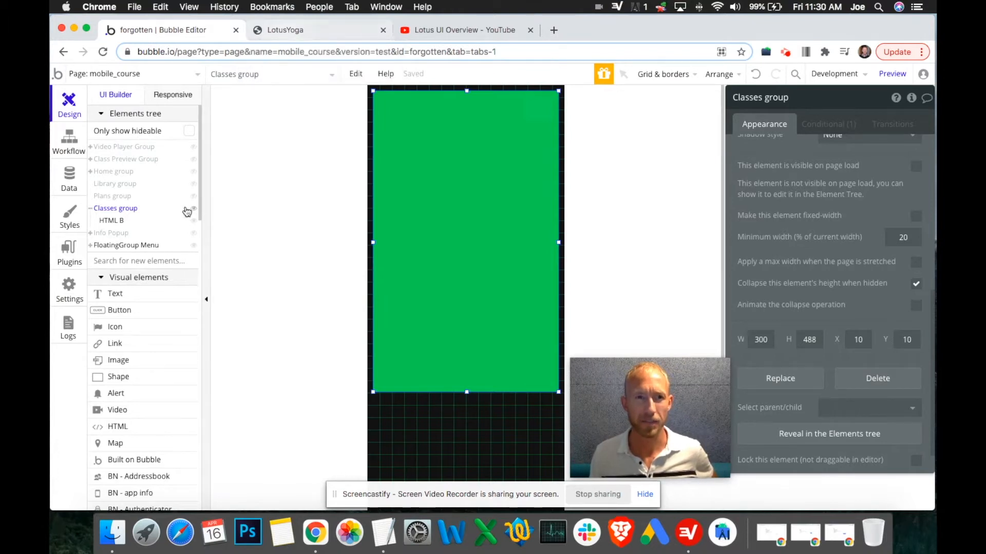
pyautogui.moveTo(195, 212)
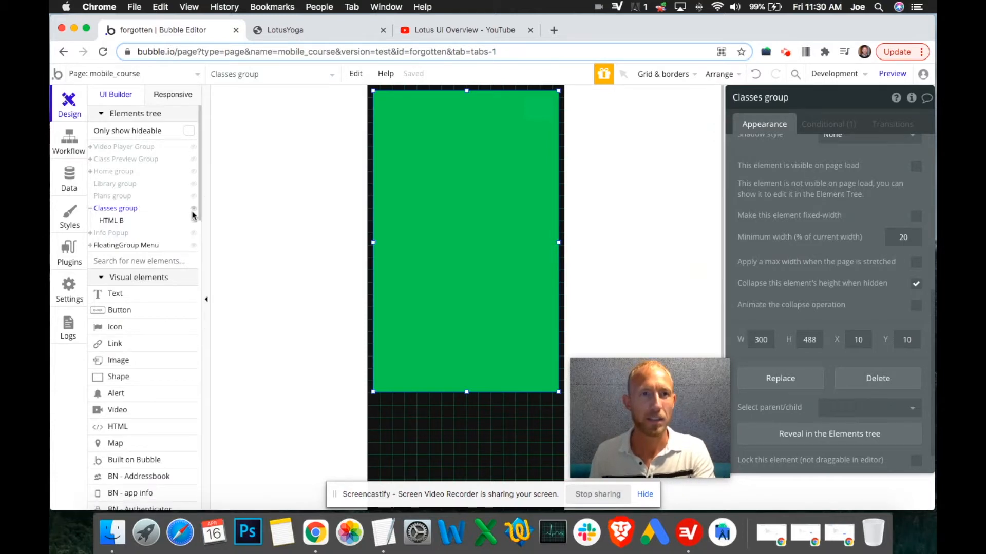
pyautogui.click(194, 210)
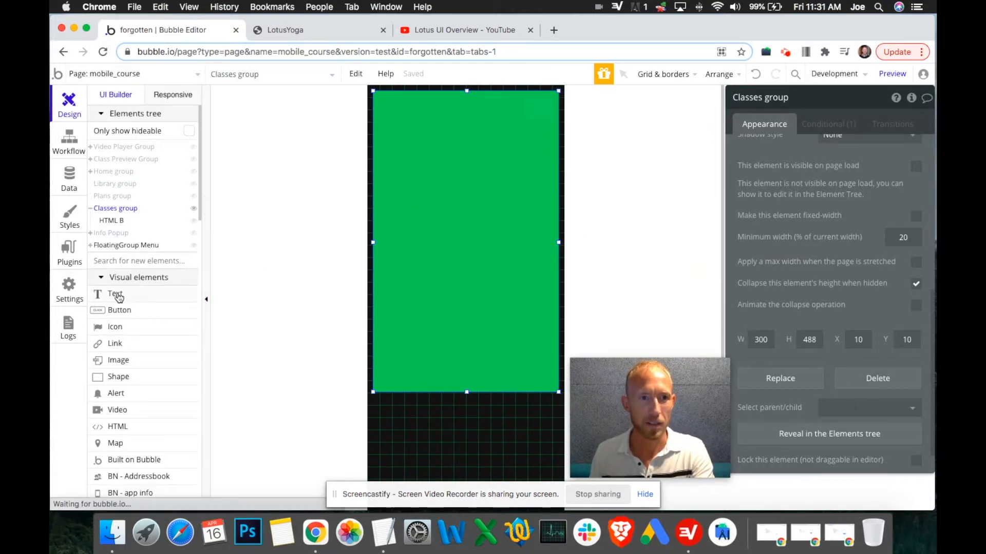
# Step: Load the latest app version in the LotusYoga preview and swipe through the Picks for you, What's new, Meditations and Selections carousels
pyautogui.click(334, 29)
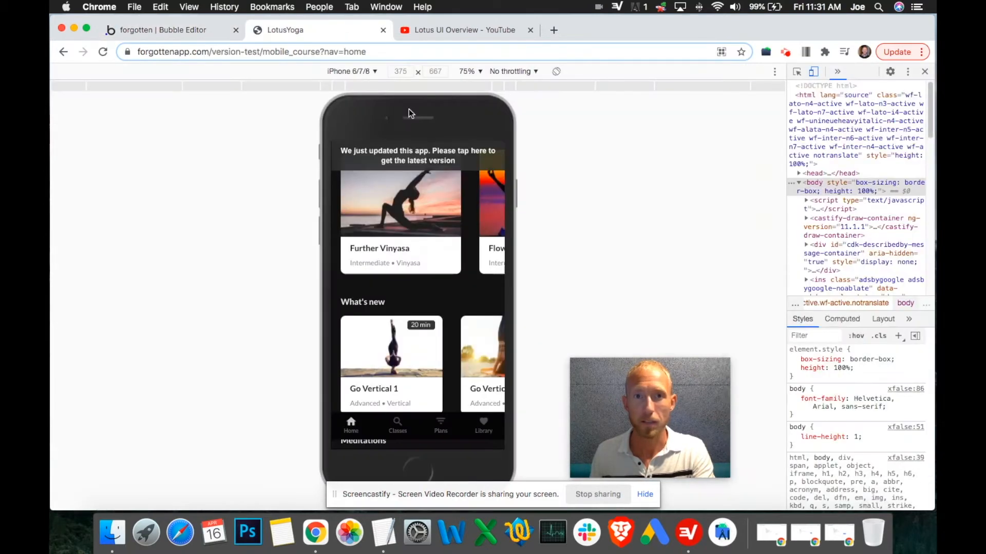
pyautogui.click(423, 154)
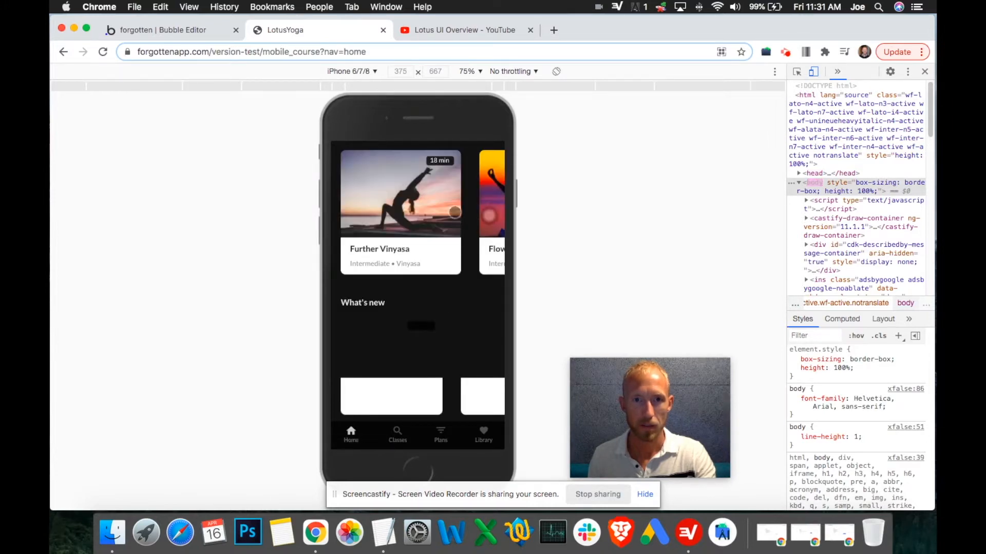
pyautogui.moveTo(455, 212); pyautogui.dragTo(344, 217)
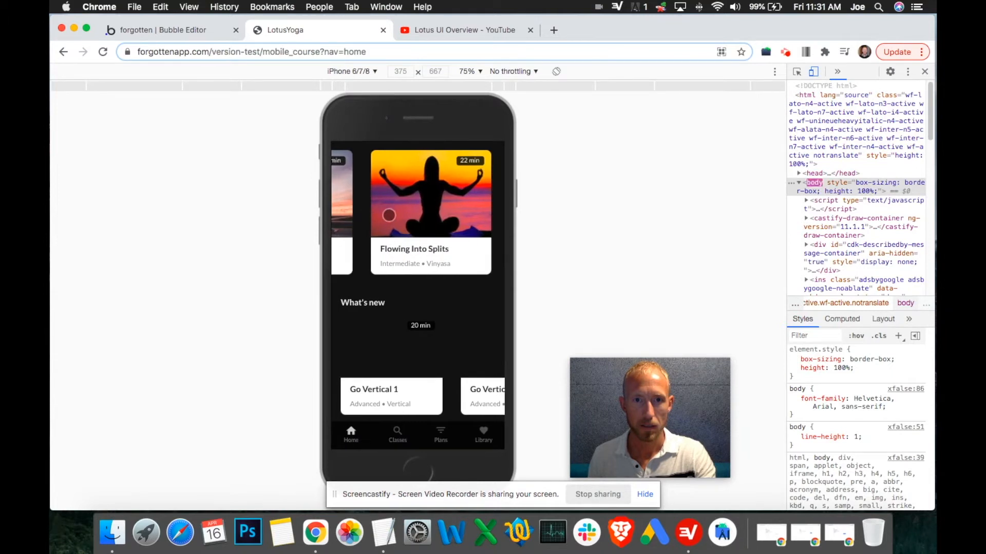
pyautogui.moveTo(412, 209); pyautogui.dragTo(345, 212)
pyautogui.moveTo(445, 217); pyautogui.dragTo(380, 212)
pyautogui.moveTo(464, 352); pyautogui.dragTo(451, 268)
pyautogui.moveTo(450, 331); pyautogui.dragTo(388, 261)
pyautogui.moveTo(448, 275); pyautogui.dragTo(392, 277)
pyautogui.moveTo(451, 362); pyautogui.dragTo(461, 296)
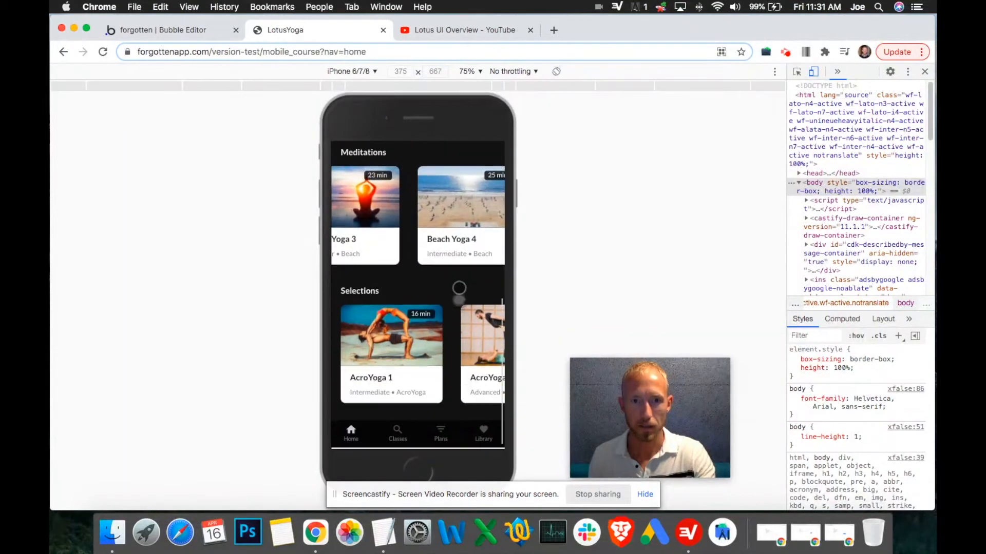
pyautogui.moveTo(462, 334); pyautogui.dragTo(394, 338)
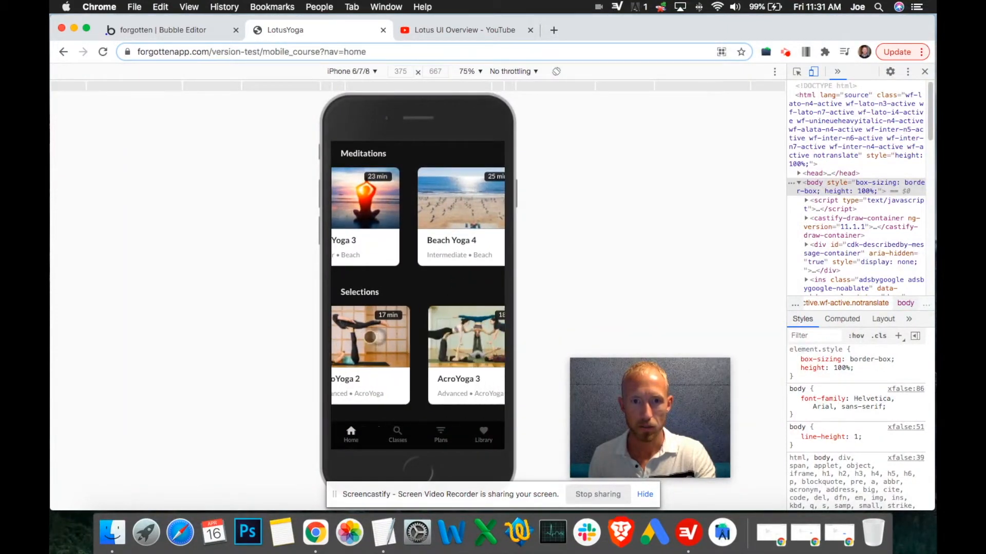
pyautogui.moveTo(458, 351); pyautogui.dragTo(590, 334)
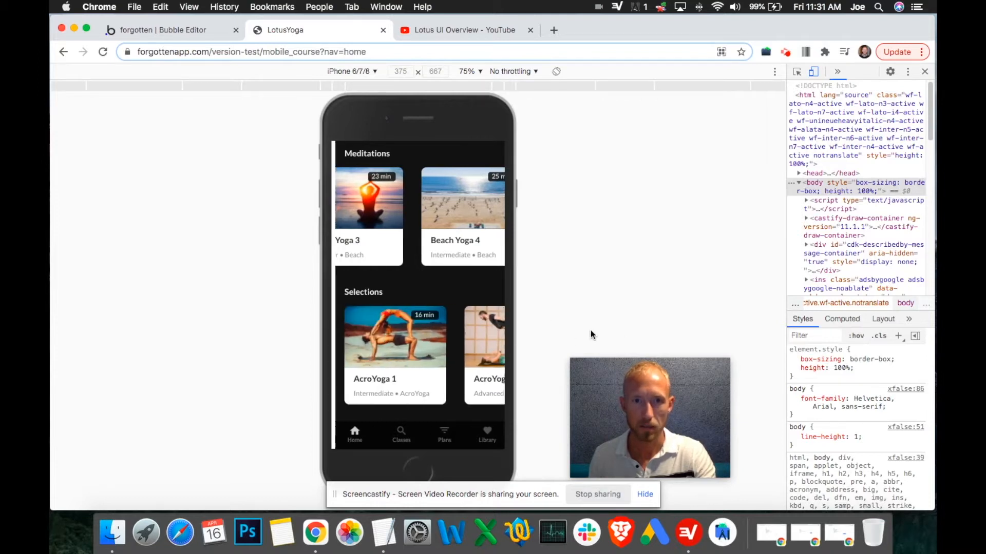
pyautogui.moveTo(438, 244); pyautogui.dragTo(427, 374)
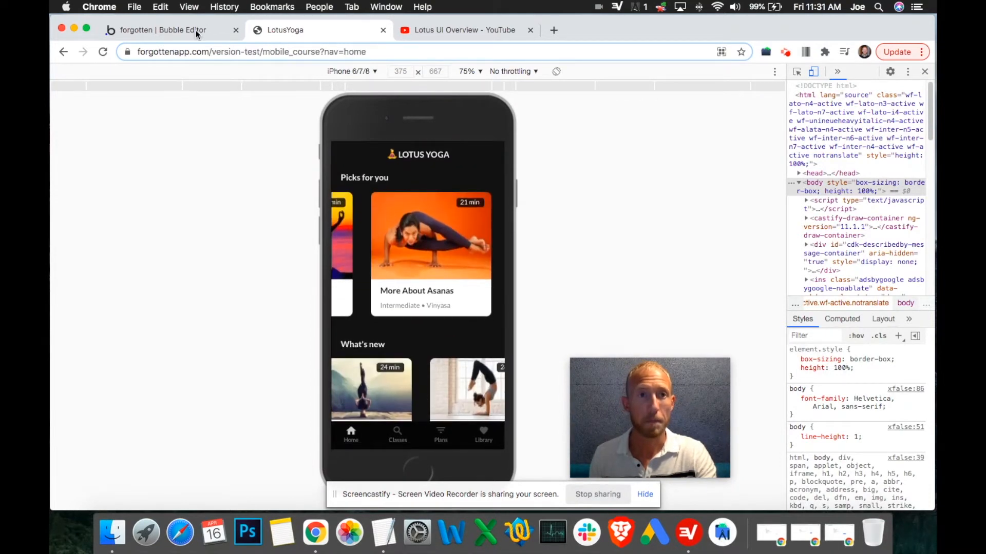
# Step: Back in the Bubble editor, set the Classes group's X and Y positions to 0 and its width to 320
pyautogui.click(195, 30)
pyautogui.click(440, 209)
pyautogui.click(851, 341)
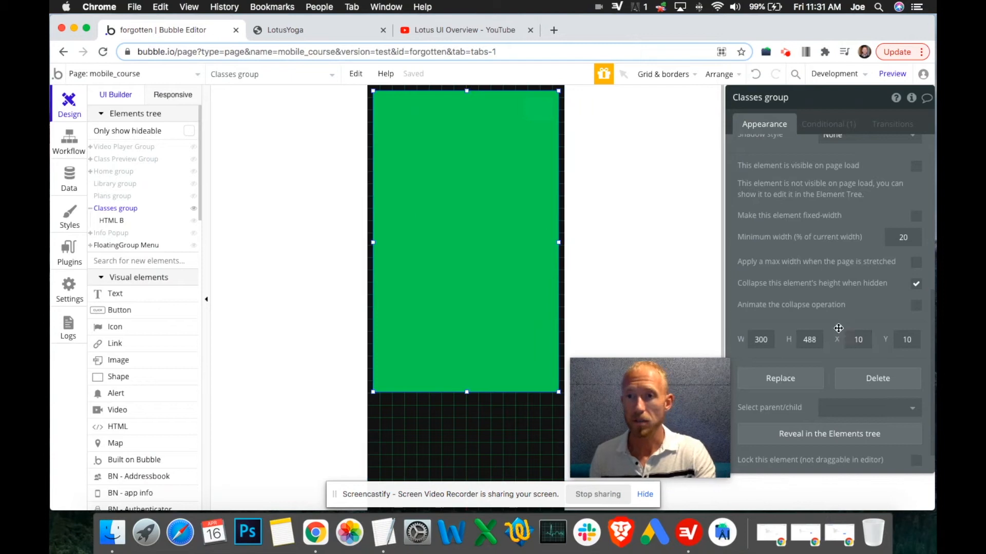
pyautogui.write('0')
pyautogui.press('Tab')
pyautogui.write('0')
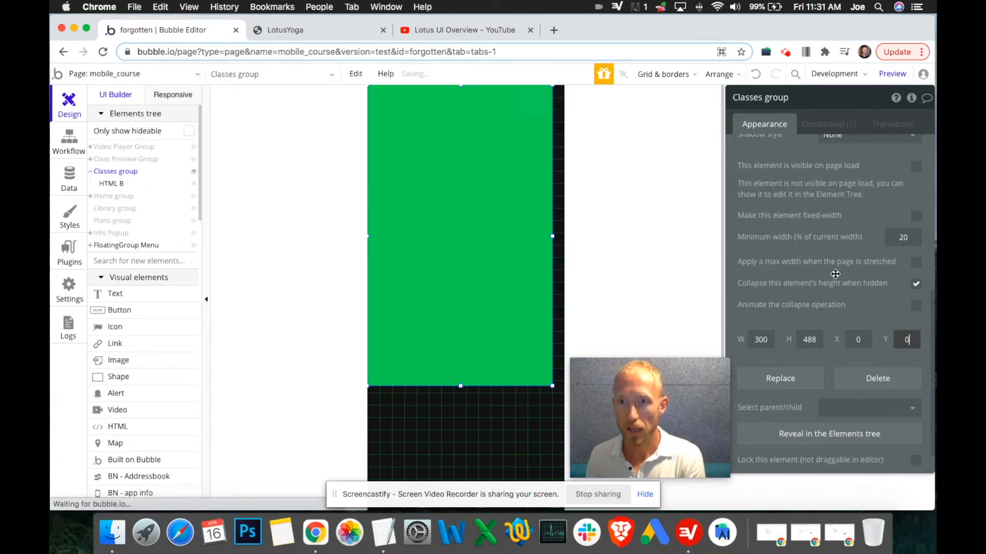
pyautogui.click(763, 340)
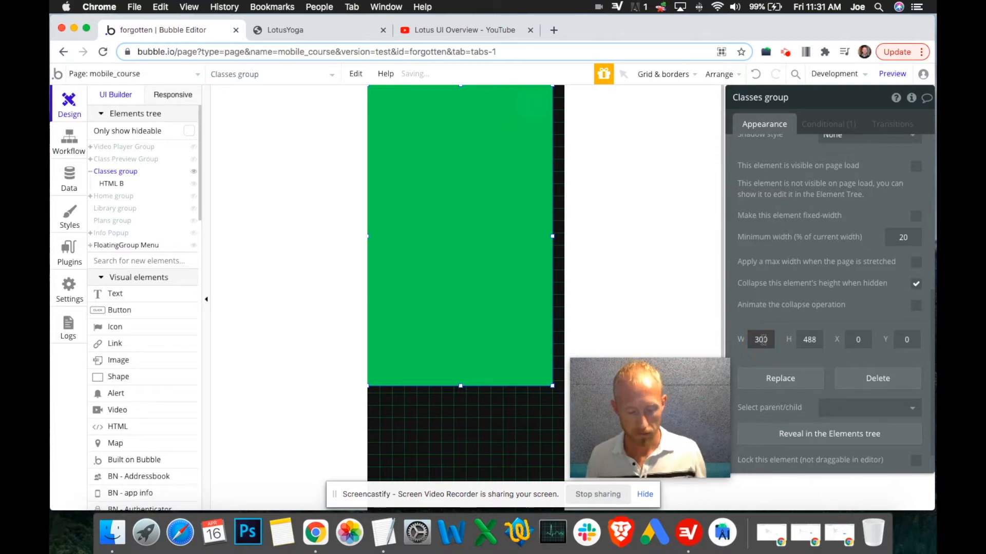
pyautogui.press('BackSpace')
pyautogui.write('2')
pyautogui.click(462, 274)
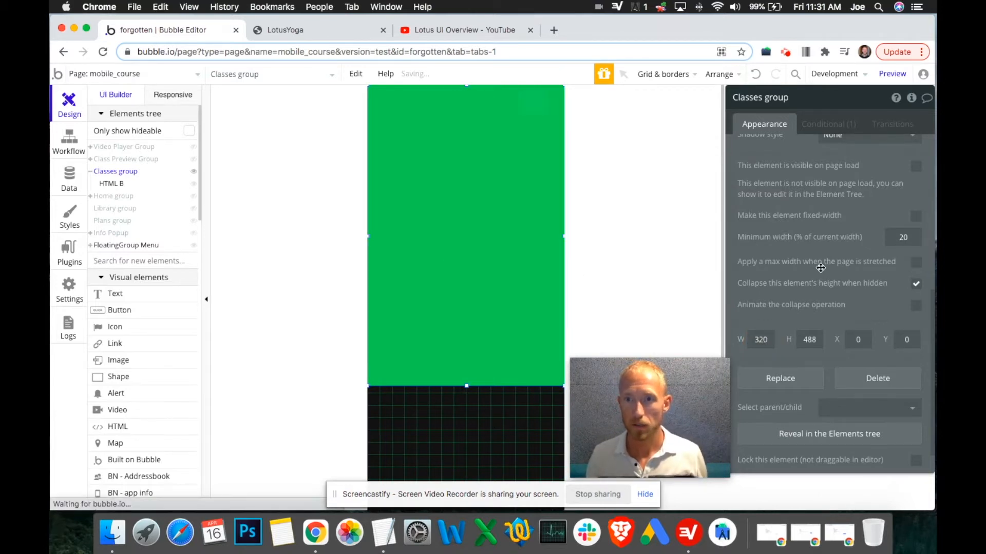
# Step: Remove the Classes group's green background and open its conditional settings
pyautogui.scroll(6, 820, 268)
pyautogui.click(842, 309)
pyautogui.click(842, 324)
pyautogui.click(836, 128)
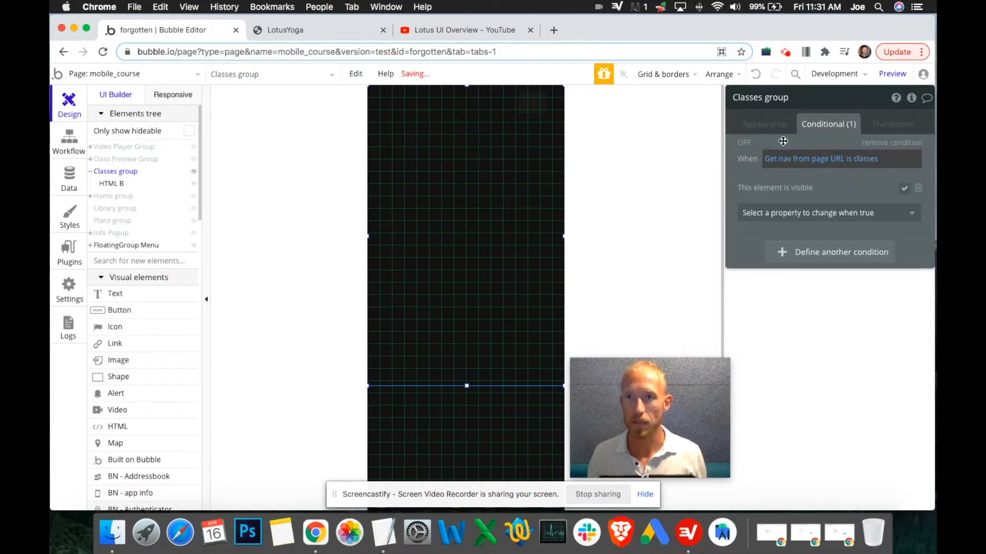
# Step: Extend the Classes group down to the bottom menu at a height of 748 and apply a max width when the page is stretched
pyautogui.click(764, 125)
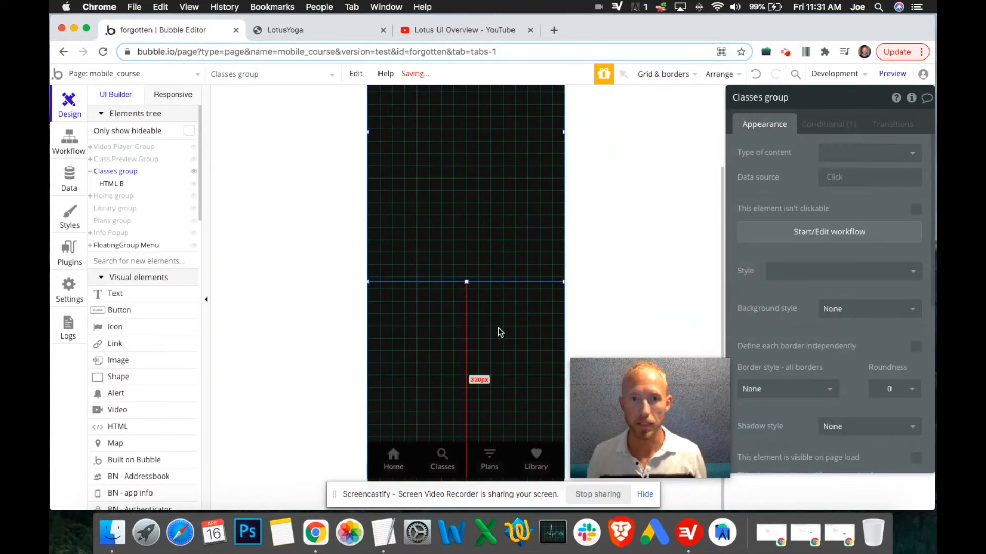
pyautogui.moveTo(467, 283); pyautogui.dragTo(467, 284)
pyautogui.moveTo(476, 374); pyautogui.dragTo(467, 444)
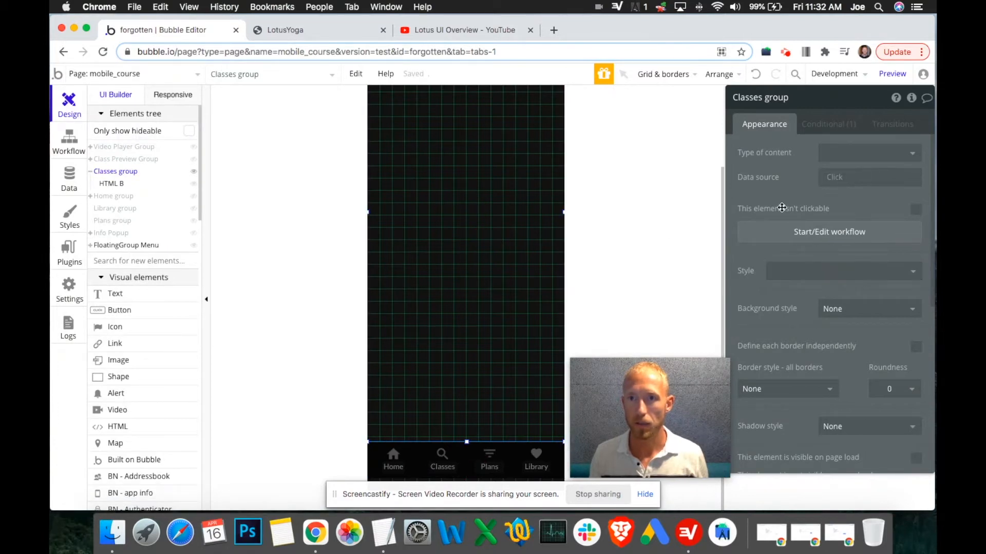
pyautogui.scroll(-5, 855, 356)
pyautogui.click(916, 346)
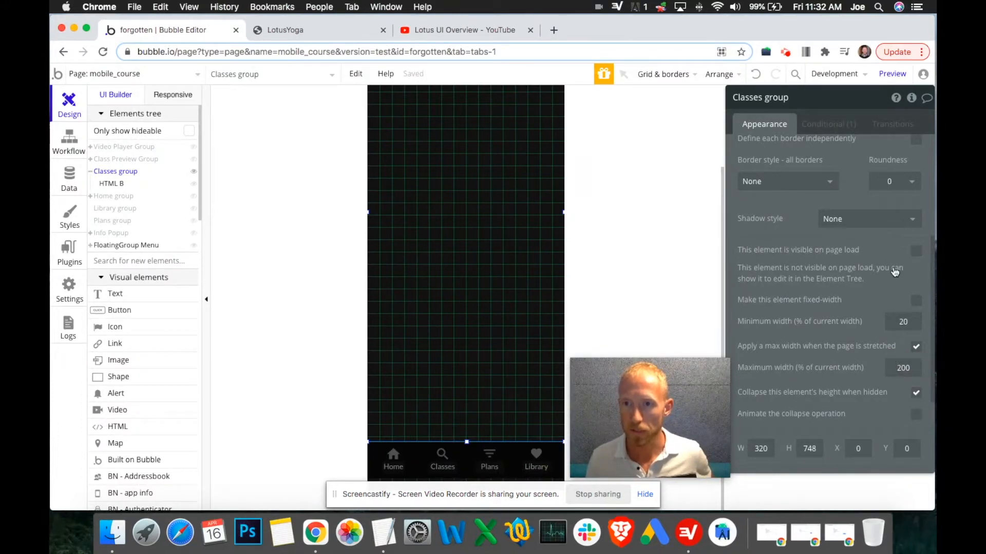
pyautogui.scroll(5, 883, 287)
pyautogui.click(419, 248)
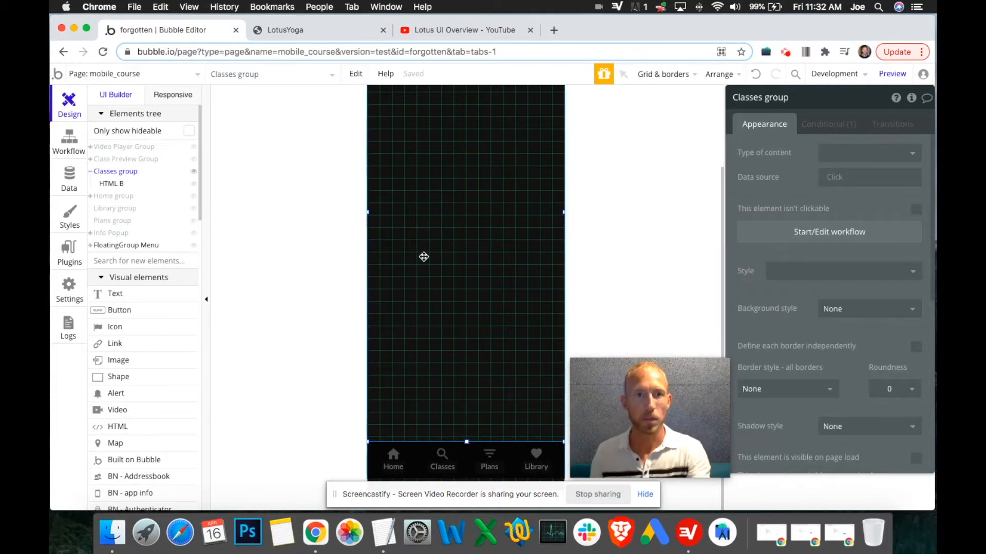
pyautogui.scroll(2, 423, 257)
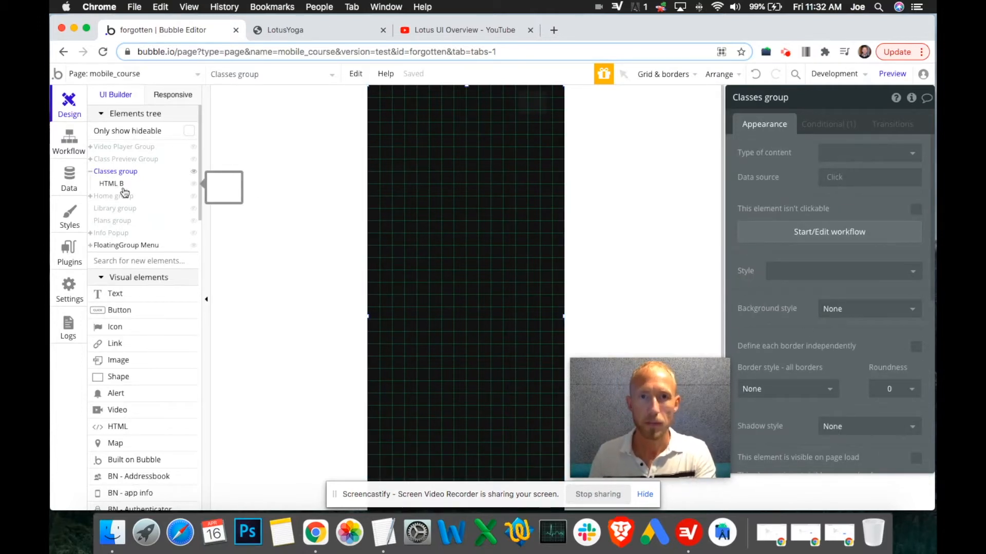
# Step: Hide the Classes group, show the Home group and set the Picks for you text's Y position to 70
pyautogui.click(193, 171)
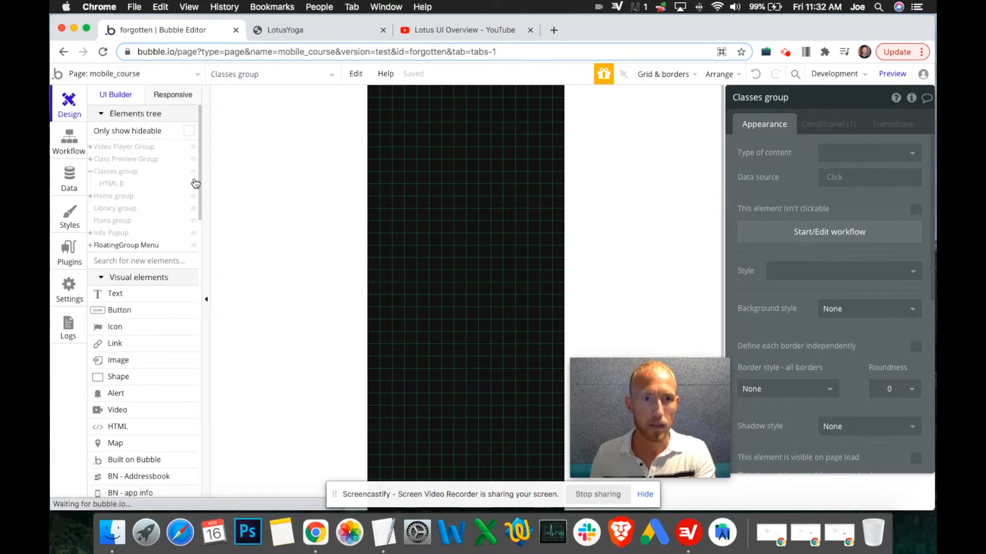
pyautogui.click(94, 202)
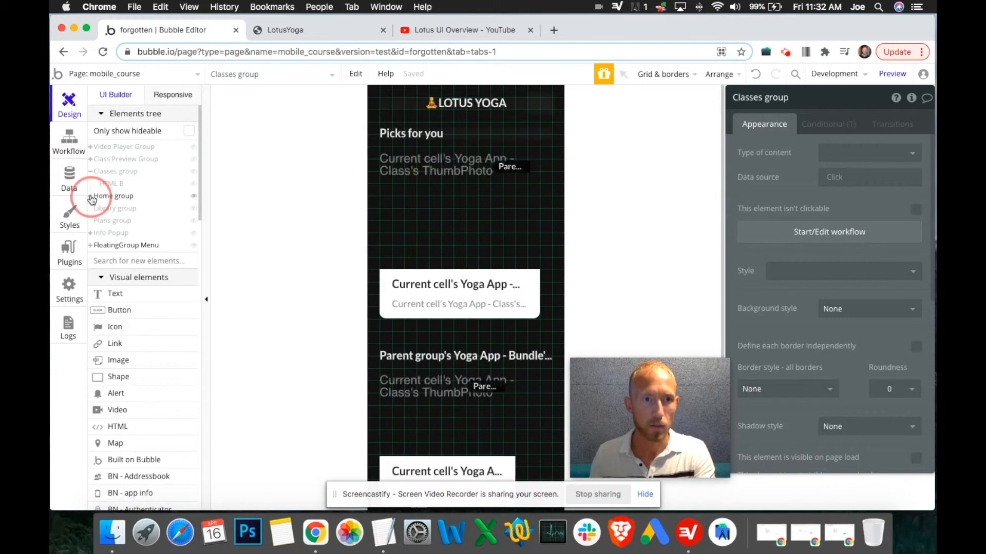
pyautogui.click(434, 137)
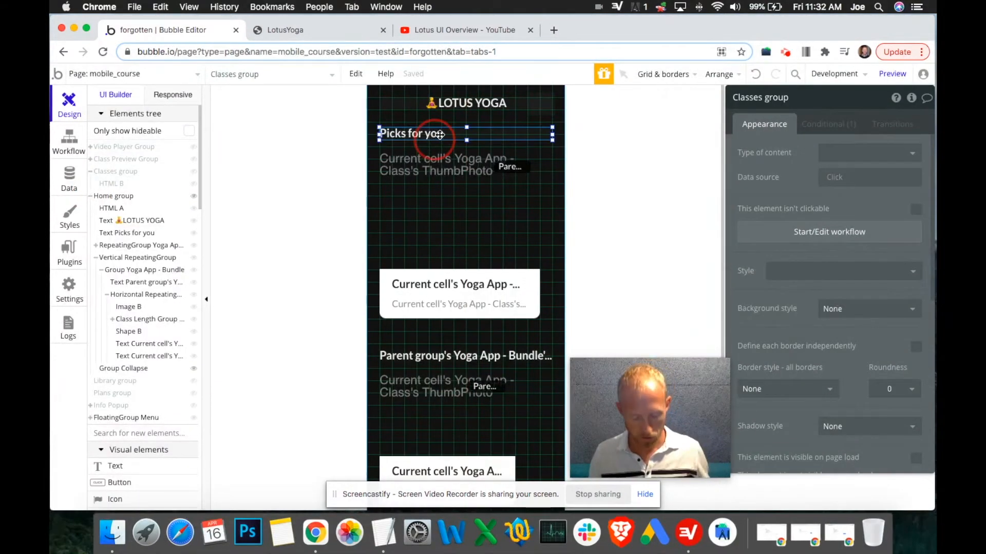
pyautogui.scroll(-10, 878, 274)
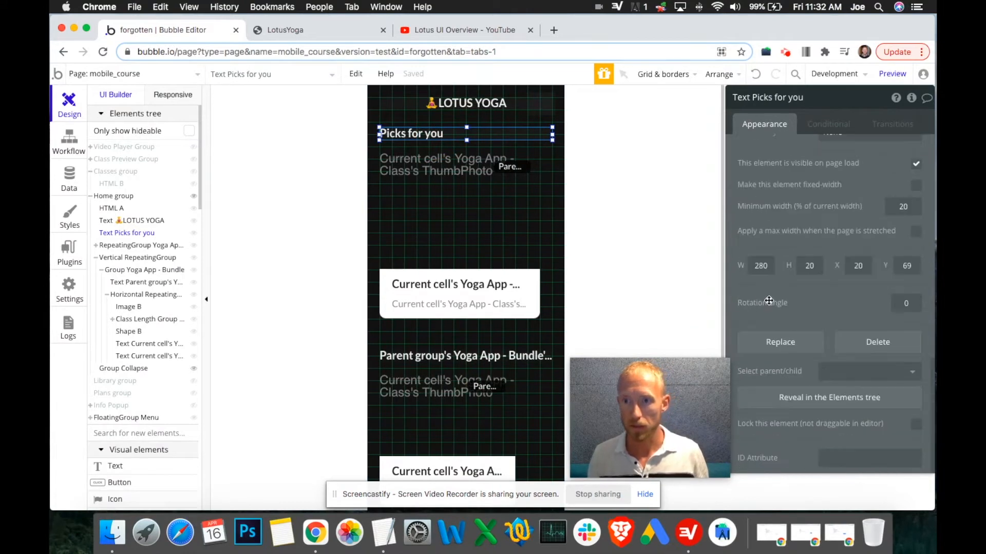
pyautogui.click(899, 264)
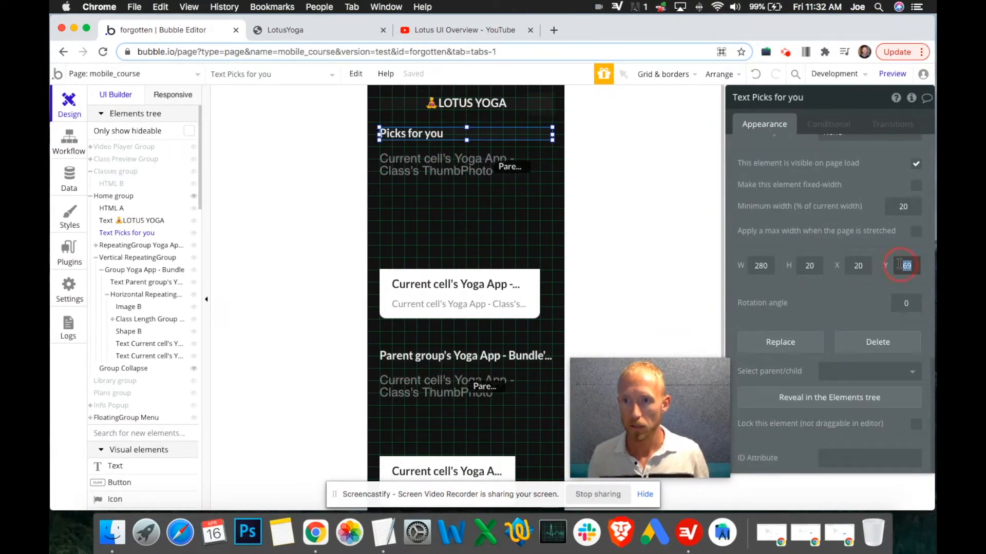
pyautogui.write('70')
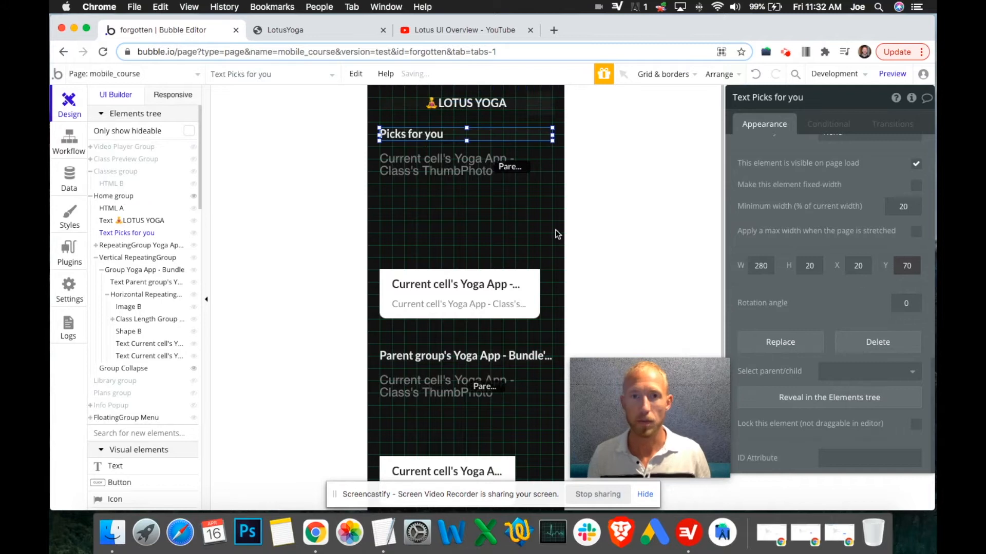
# Step: Copy the LOTUS YOGA title text from the Home group and hide the Home group
pyautogui.keyDown('shift'); pyautogui.click(492, 108); pyautogui.keyUp('shift')
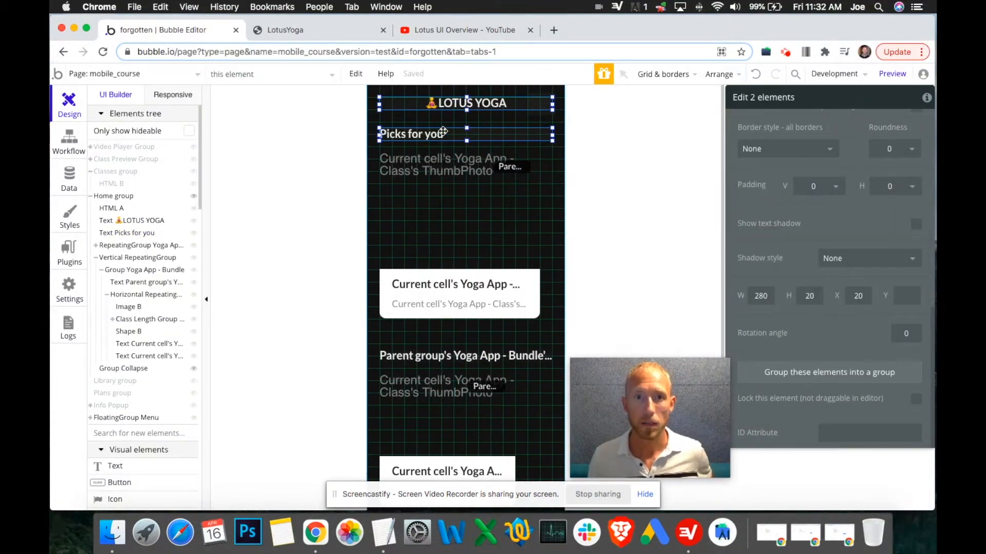
pyautogui.keyDown('shift'); pyautogui.click(470, 108); pyautogui.keyUp('shift')
pyautogui.click(470, 107)
pyautogui.click(193, 199)
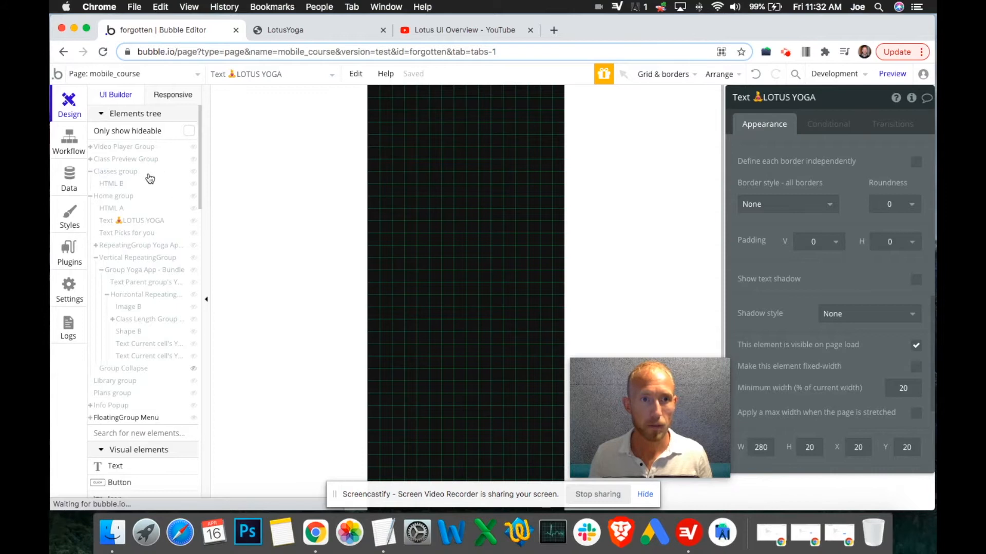
# Step: Check the Classes screen layout in the Lotus UI Overview video and return to the Bubble editor
pyautogui.click(304, 31)
pyautogui.click(438, 32)
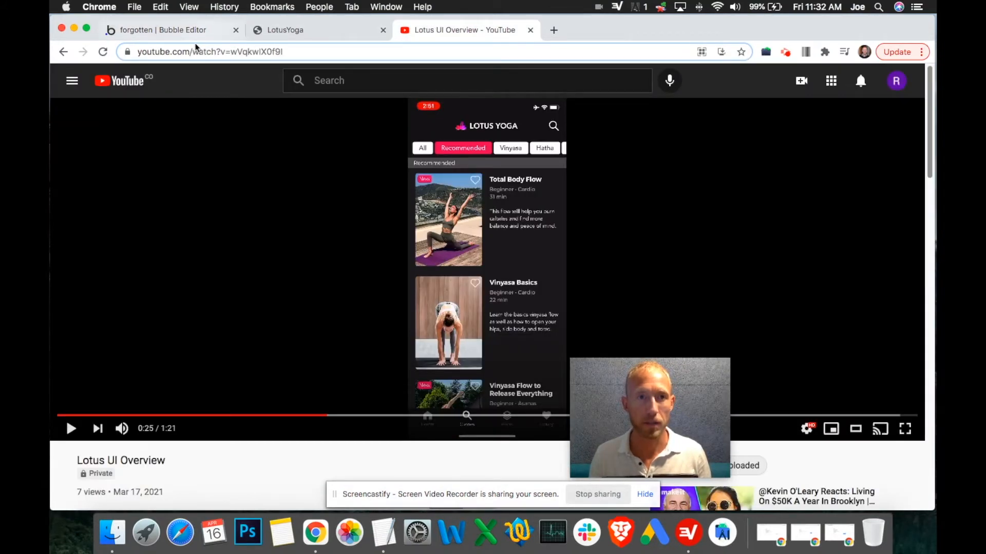
pyautogui.click(180, 31)
# Step: Show the Classes group, paste the LOTUS YOGA title into it at X 20, Y 20 and center it horizontally
pyautogui.click(451, 195)
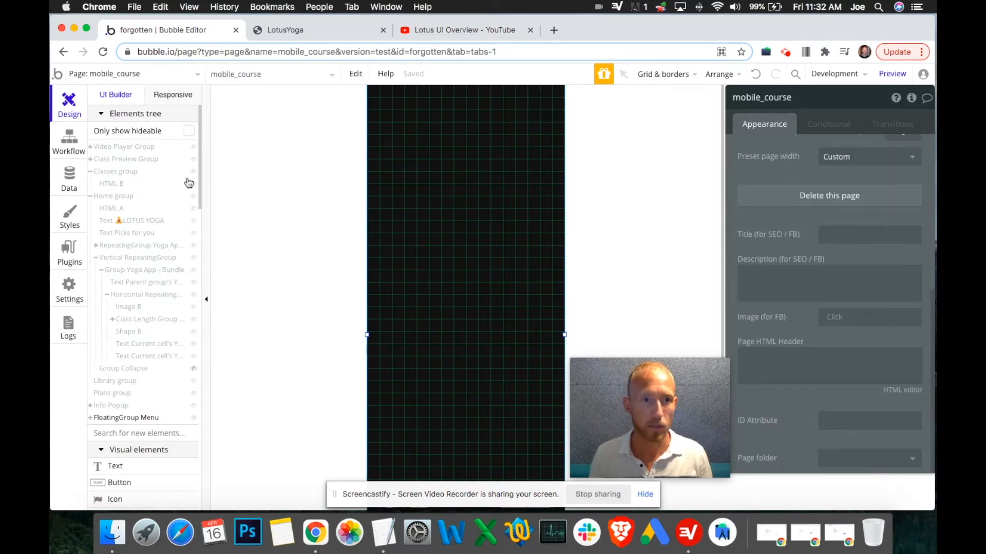
pyautogui.click(503, 183)
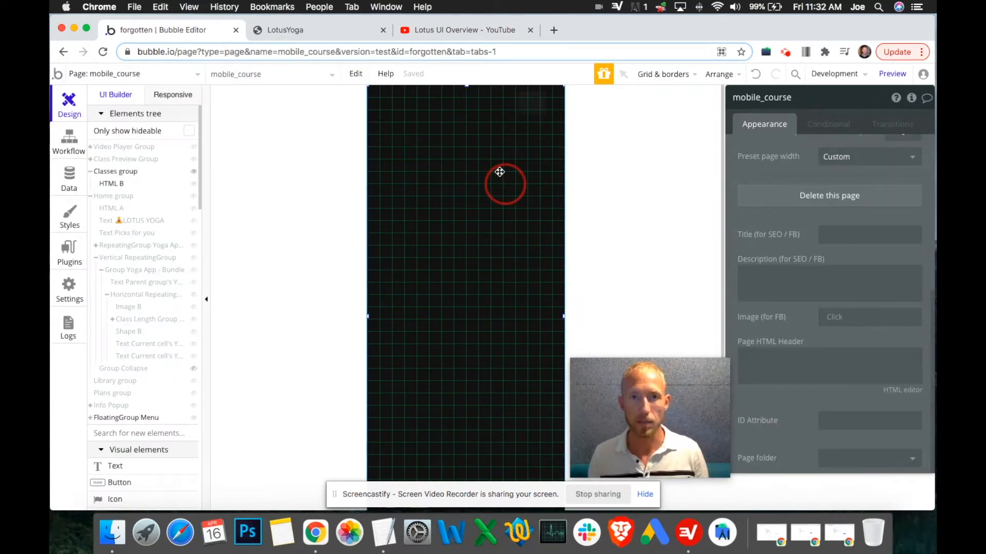
pyautogui.press('cmd+v')
pyautogui.click(479, 108)
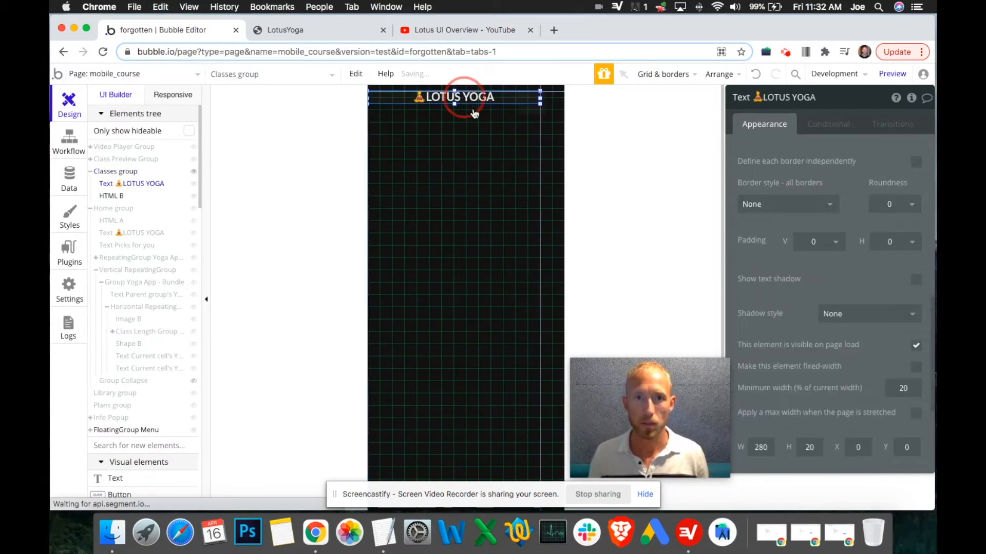
pyautogui.moveTo(478, 108); pyautogui.dragTo(472, 104)
pyautogui.scroll(-5, 825, 262)
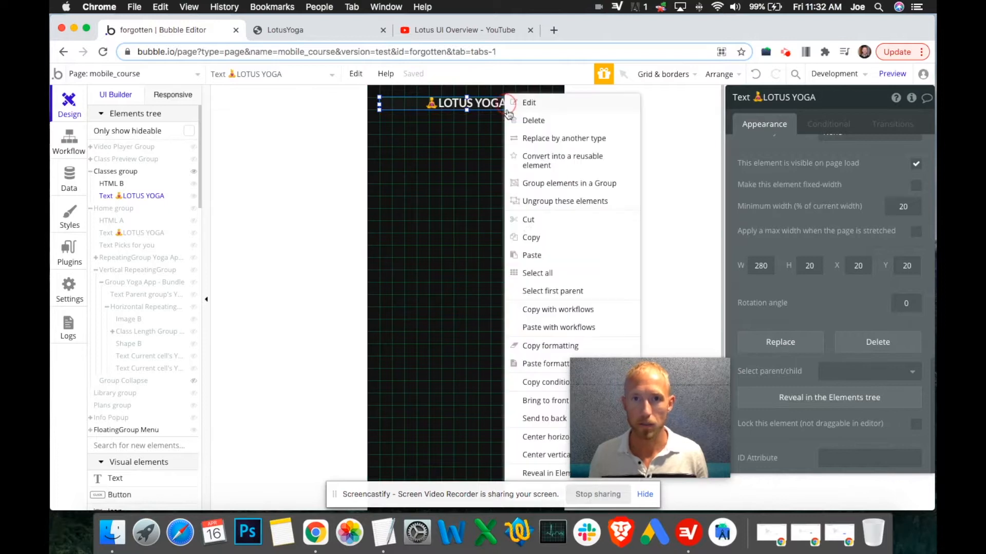
pyautogui.rightClick(506, 101)
pyautogui.click(538, 438)
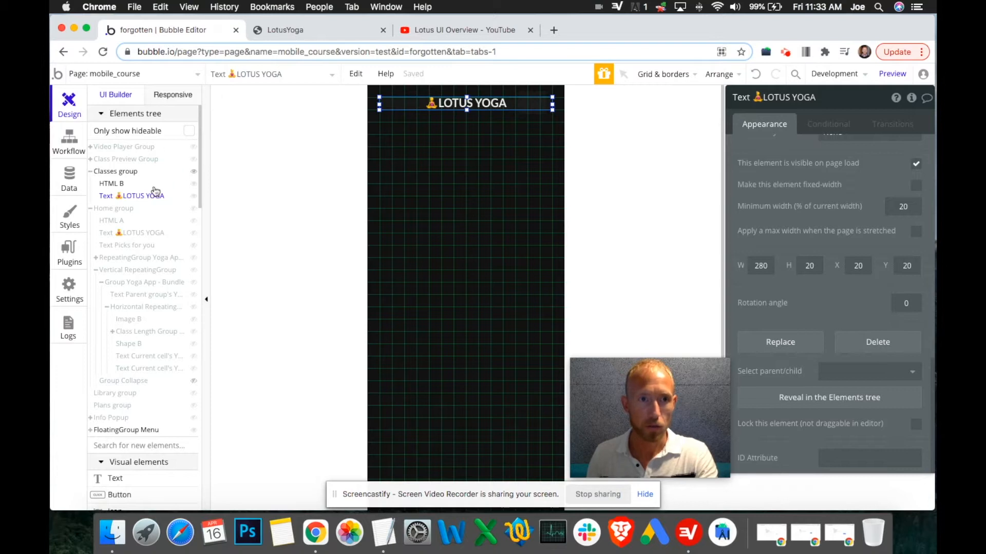
# Step: Compare the Classes title's position with the Home group's and review the reference video's category bar
pyautogui.click(194, 209)
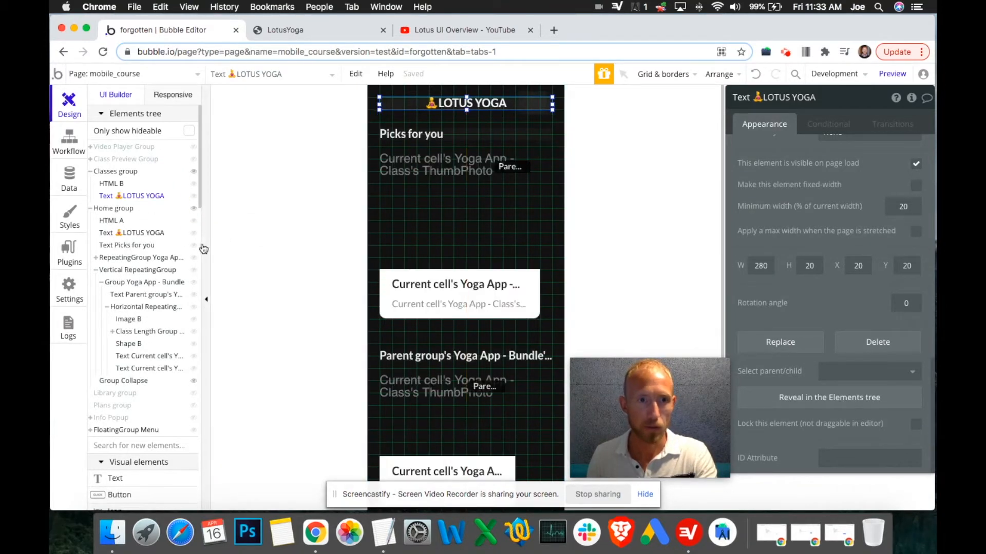
pyautogui.click(195, 209)
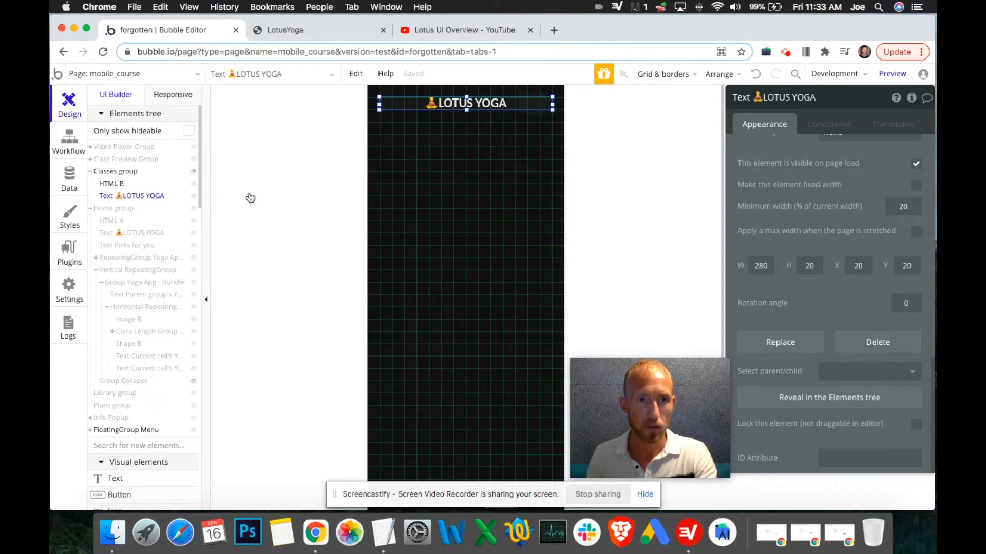
pyautogui.scroll(-5, 150, 339)
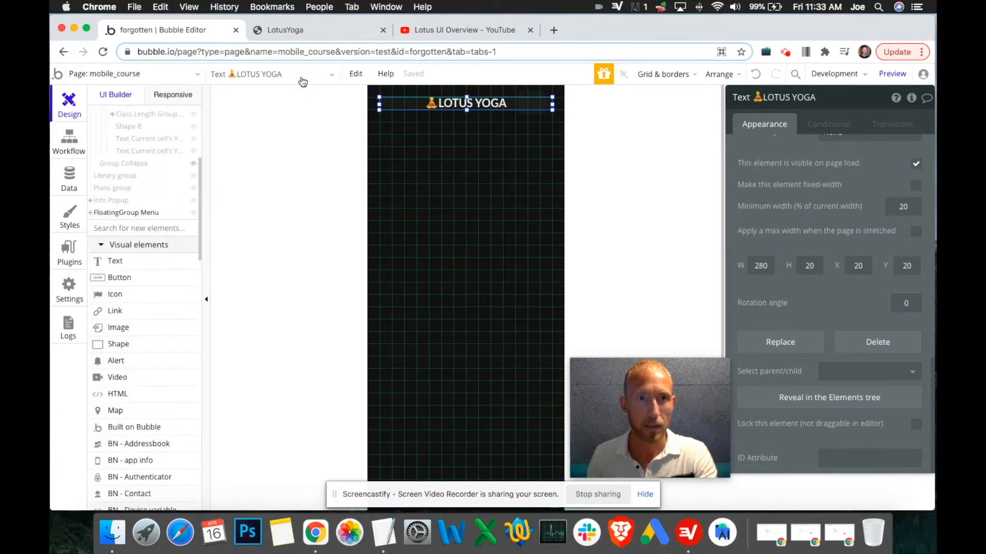
pyautogui.click(312, 35)
pyautogui.click(464, 30)
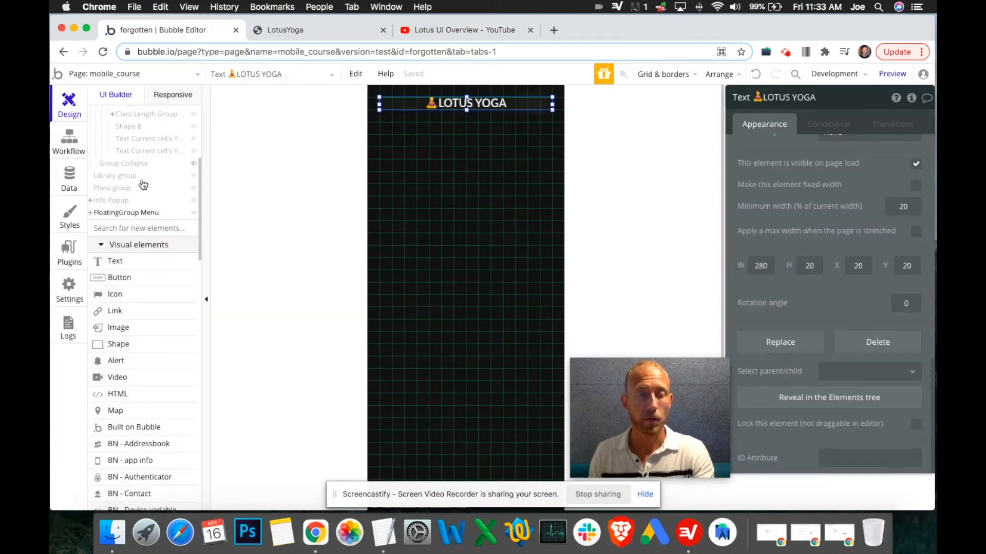
pyautogui.click(163, 30)
# Step: Examine the Category values of the entries in the All Yoga App - Classes data
pyautogui.click(69, 180)
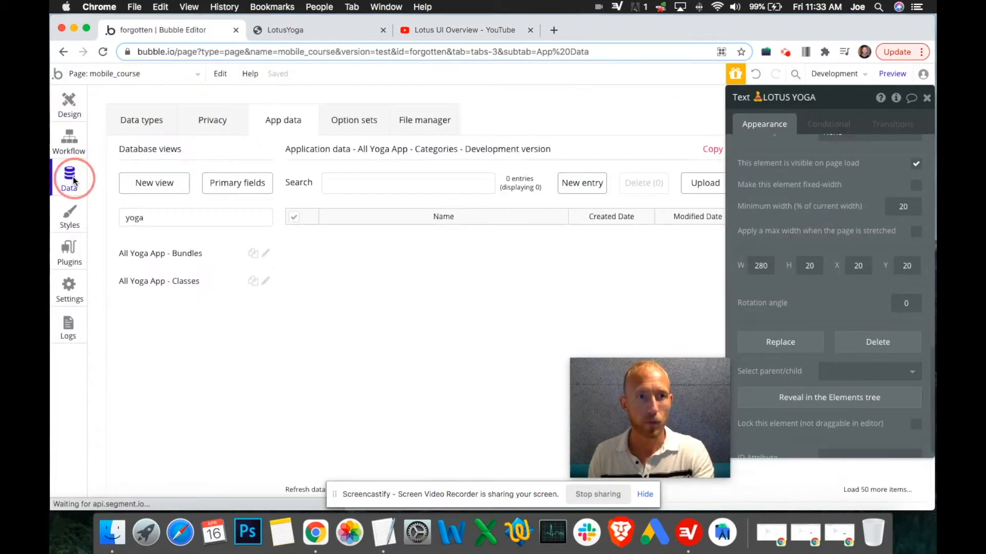
pyautogui.click(178, 283)
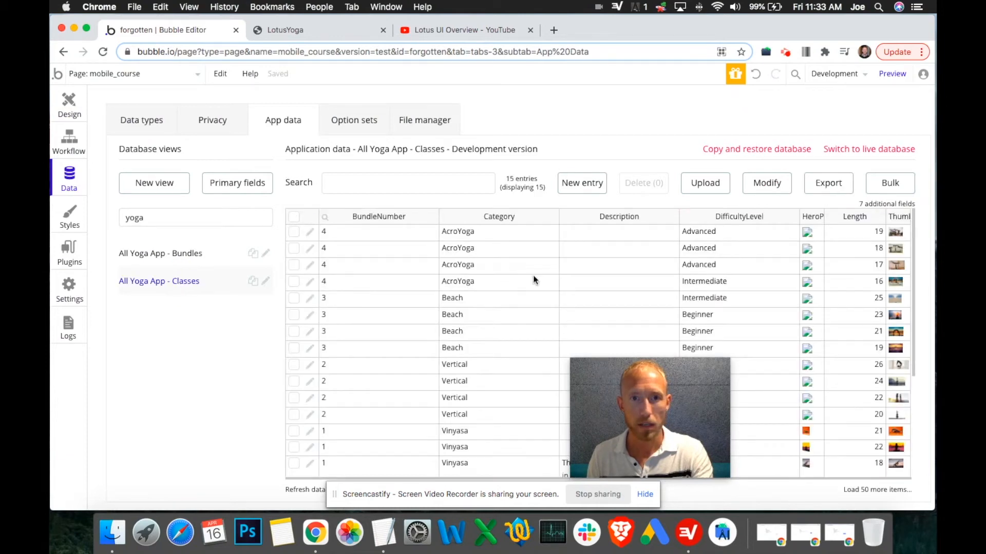
pyautogui.moveTo(473, 233); pyautogui.dragTo(480, 253)
pyautogui.click(473, 297)
pyautogui.scroll(-5, 491, 323)
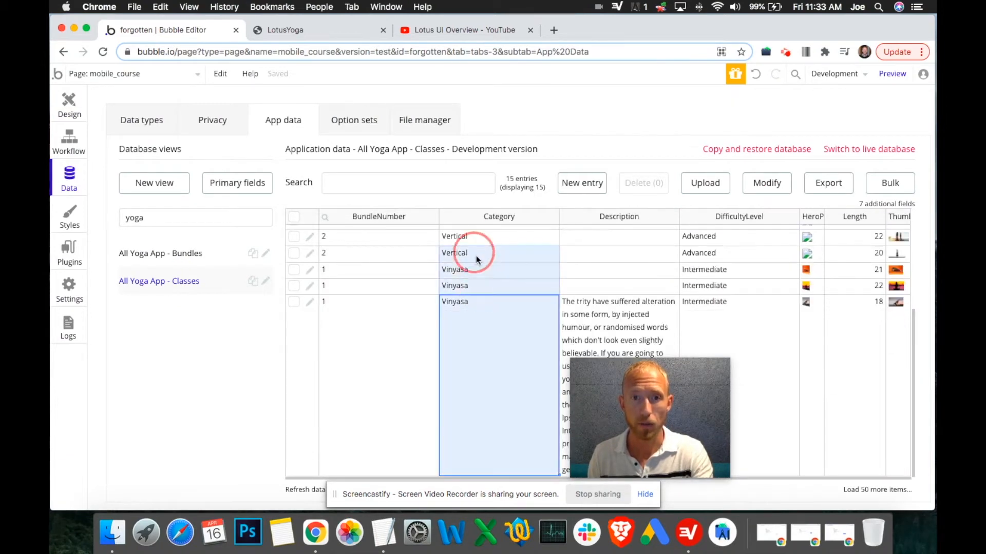
pyautogui.scroll(5, 495, 303)
pyautogui.scroll(-3, 516, 361)
pyautogui.moveTo(480, 345); pyautogui.dragTo(473, 396)
pyautogui.scroll(4, 498, 348)
pyautogui.moveTo(485, 352); pyautogui.dragTo(475, 310)
pyautogui.click(468, 384)
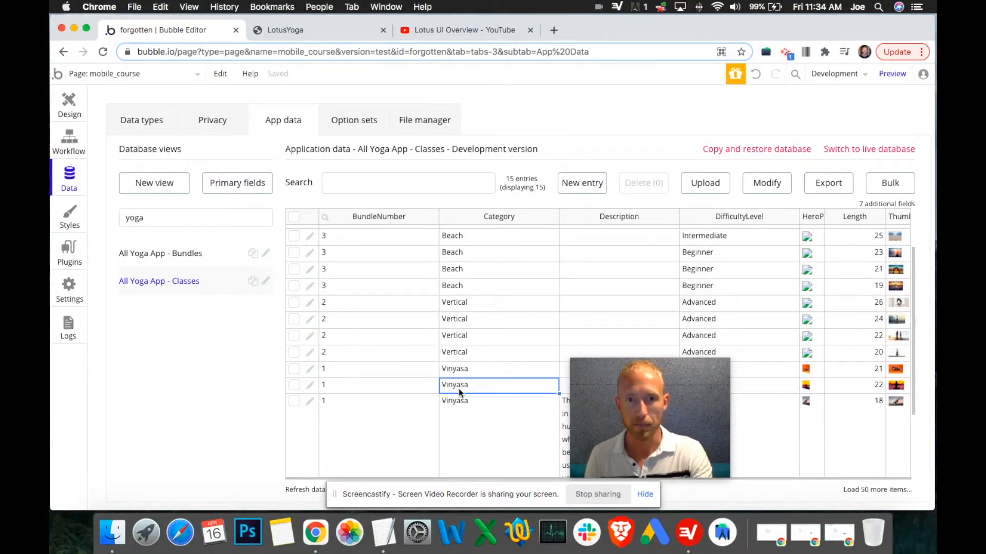
pyautogui.moveTo(469, 374); pyautogui.dragTo(477, 399)
pyautogui.click(479, 291)
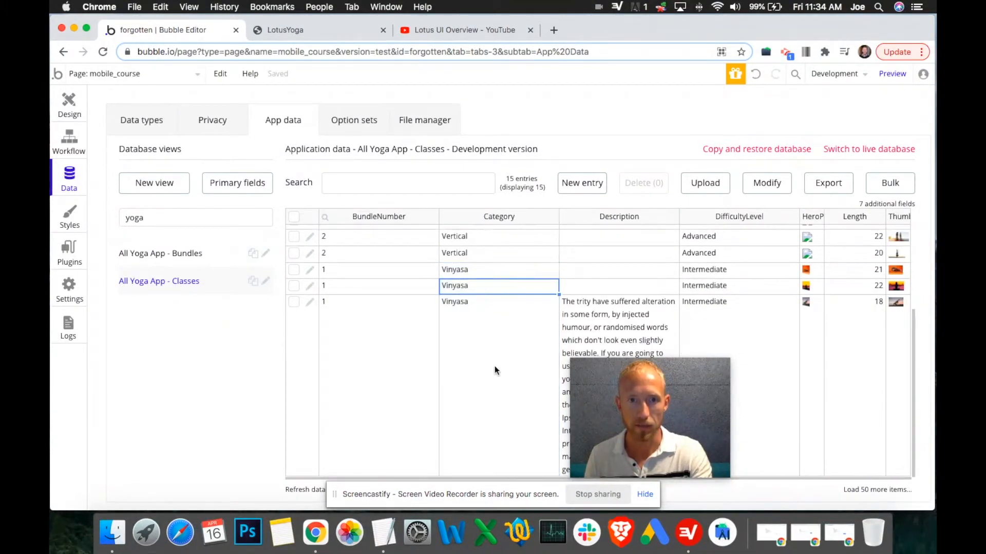
pyautogui.scroll(2, 493, 368)
pyautogui.moveTo(474, 373); pyautogui.dragTo(470, 250)
pyautogui.scroll(3, 473, 329)
# Step: Draw a repeating group about 269 px wide below the title in the Classes group and set its layout style to Horizontal scrolling
pyautogui.click(71, 101)
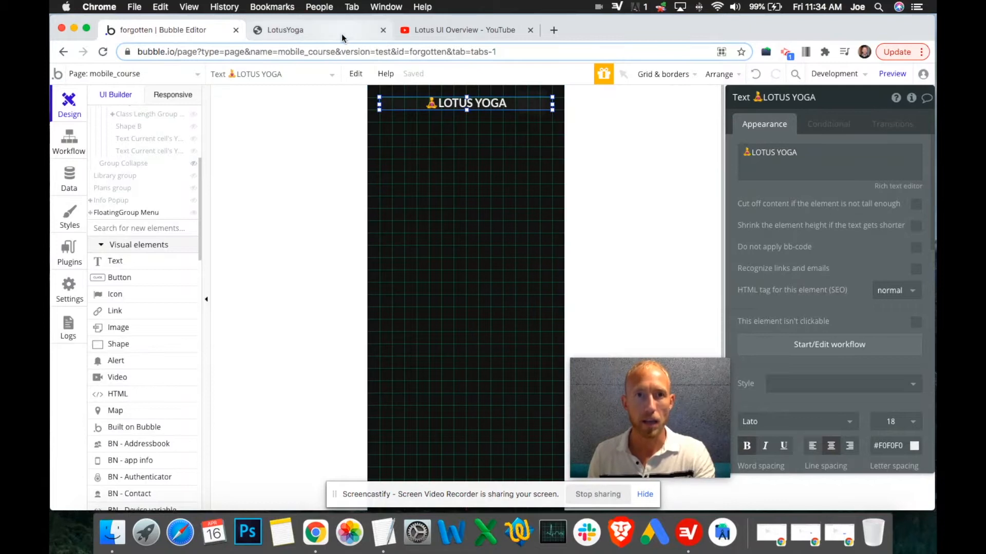
pyautogui.scroll(-10, 157, 352)
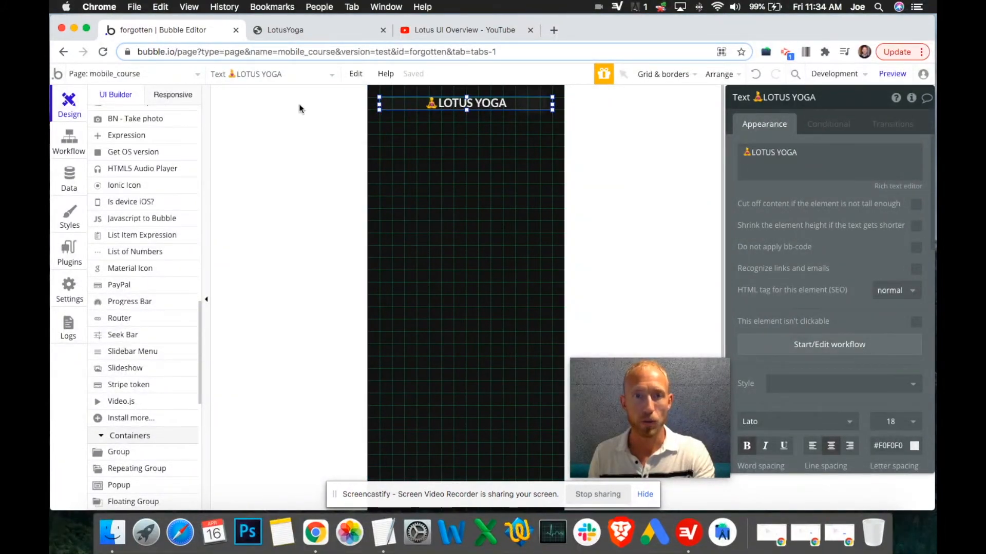
pyautogui.click(135, 469)
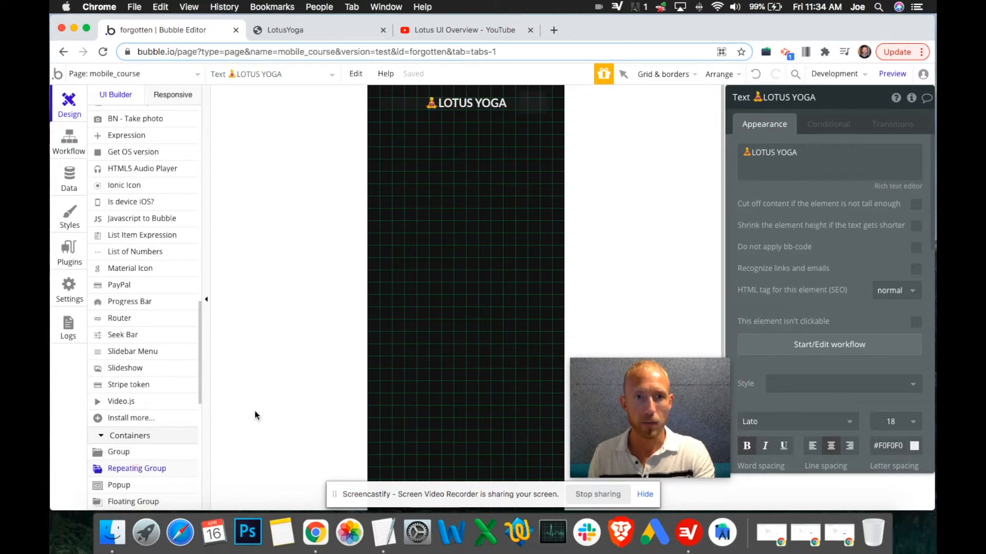
pyautogui.moveTo(385, 121); pyautogui.dragTo(552, 157)
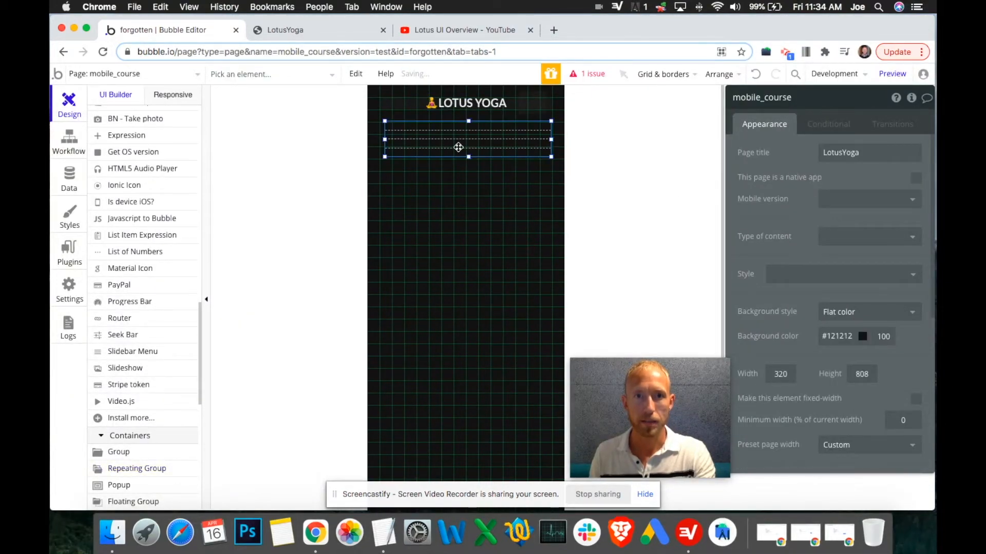
pyautogui.click(869, 215)
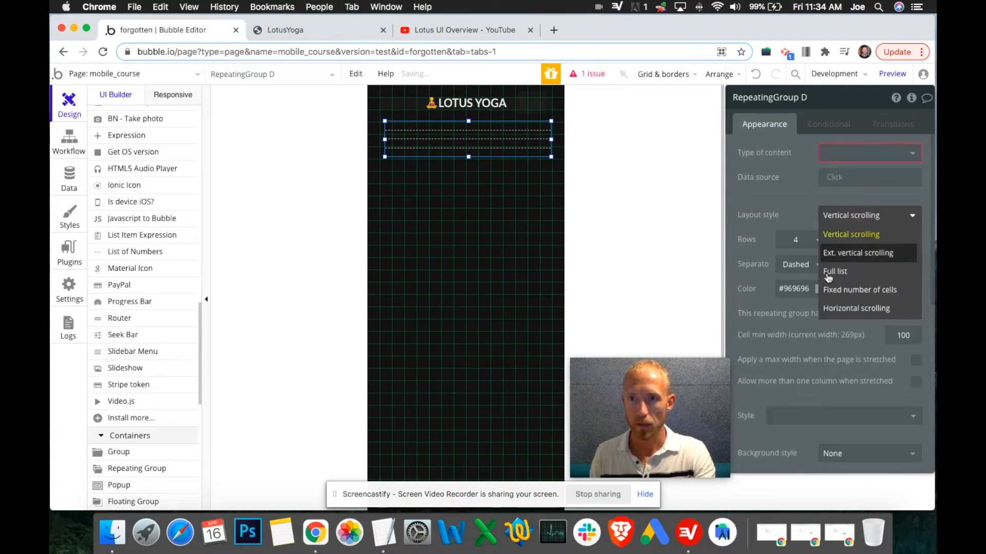
pyautogui.click(840, 310)
# Step: Replay the reference video from about 0:20 to examine how the category bar scrolls on the classes screen
pyautogui.click(316, 30)
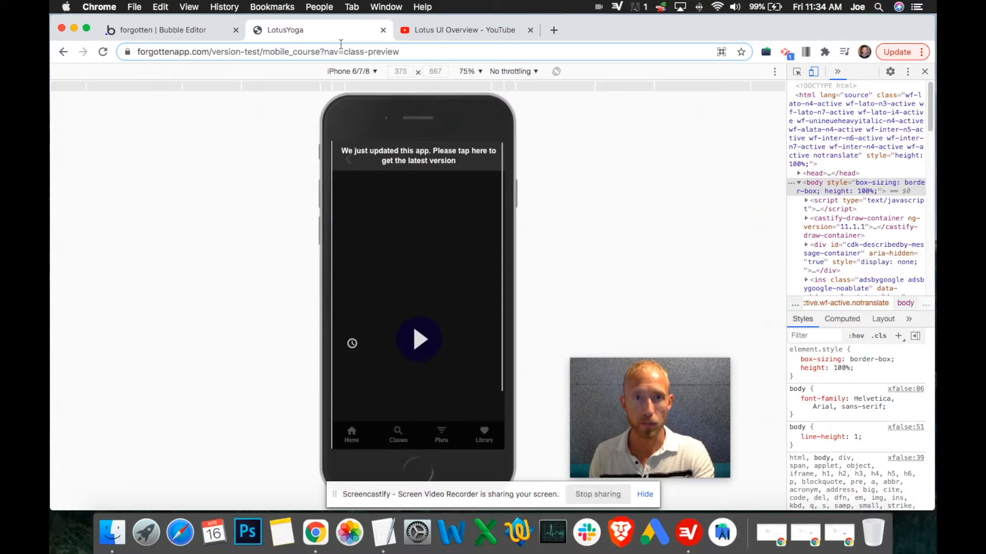
pyautogui.click(457, 30)
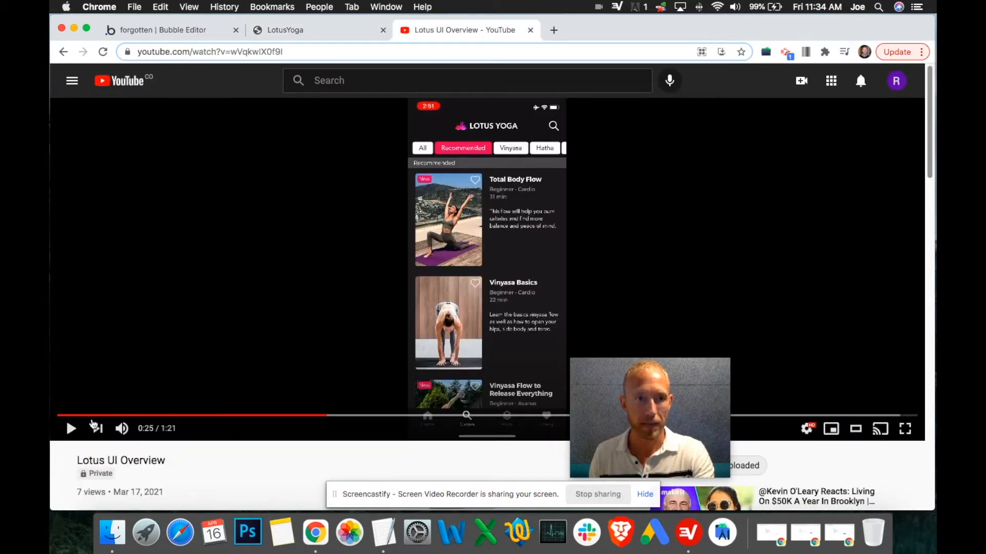
pyautogui.click(71, 428)
pyautogui.click(280, 416)
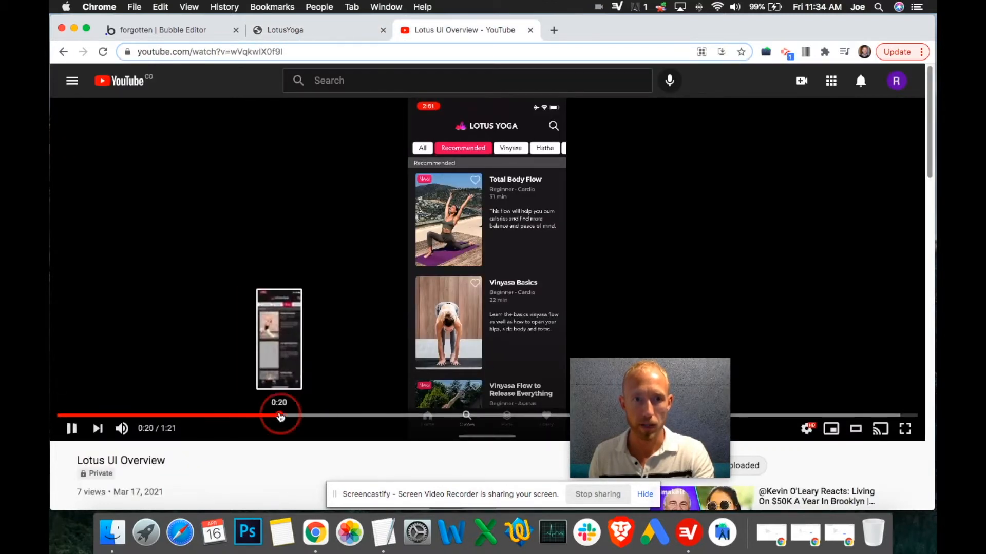
pyautogui.click(258, 415)
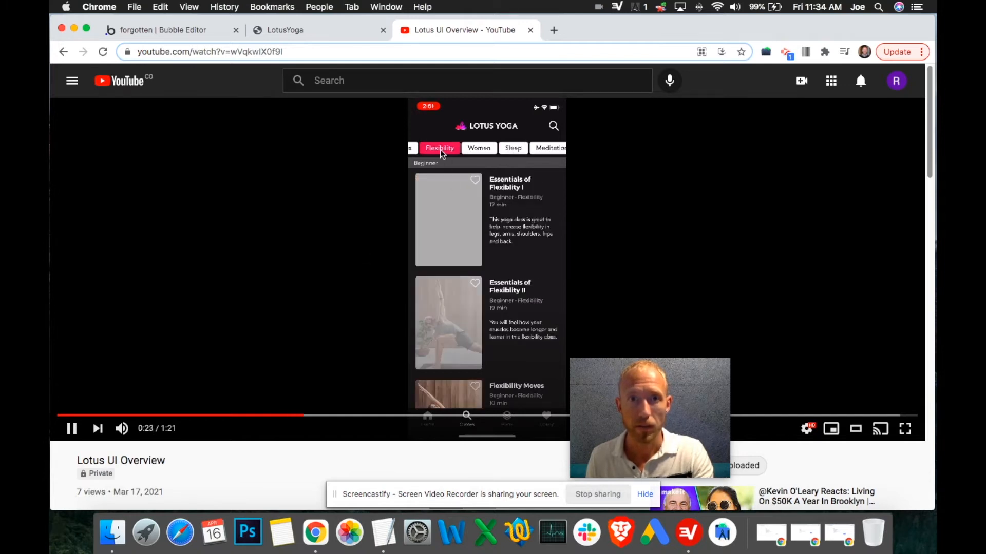
pyautogui.click(75, 432)
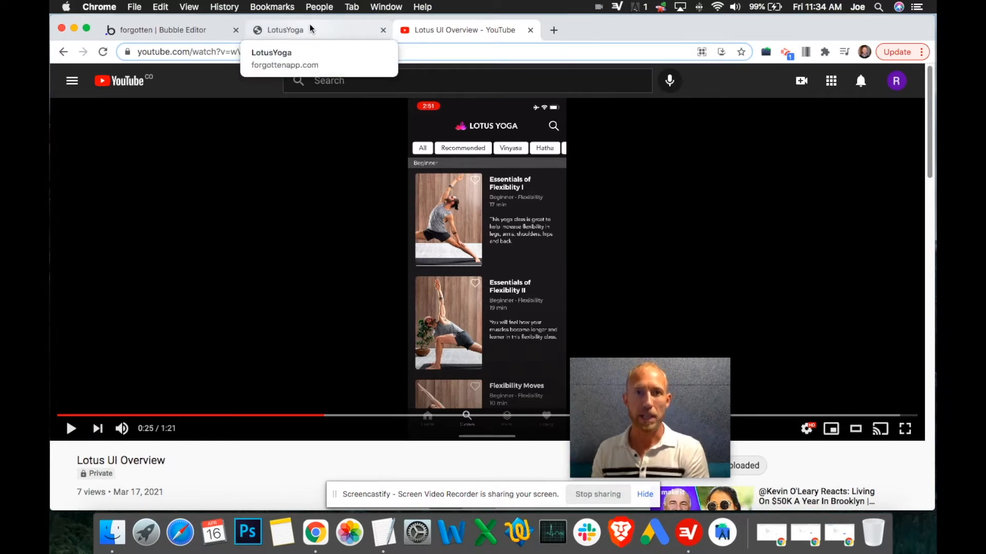
# Step: Return to the Bubble editor and create a custom data type named Yoga App - Category
pyautogui.click(211, 32)
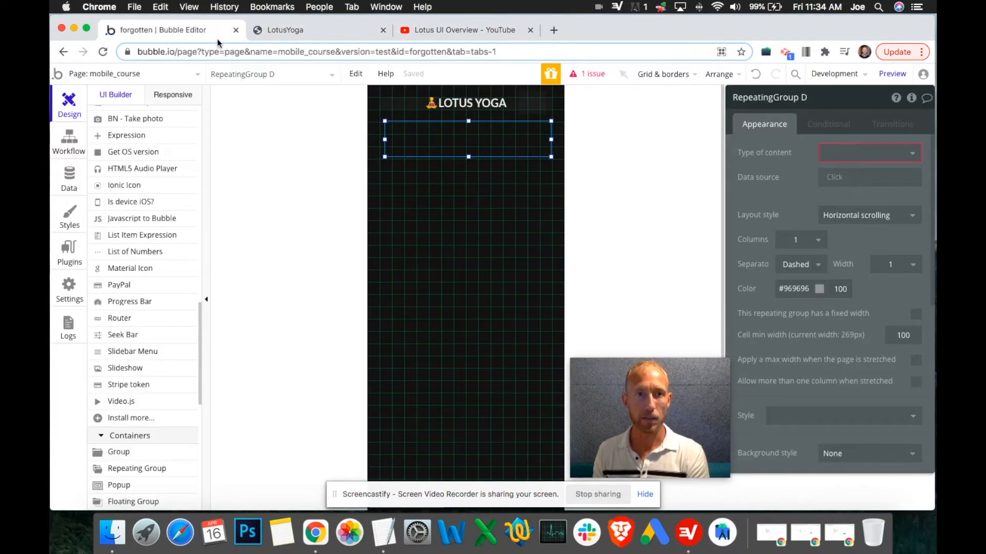
pyautogui.click(69, 177)
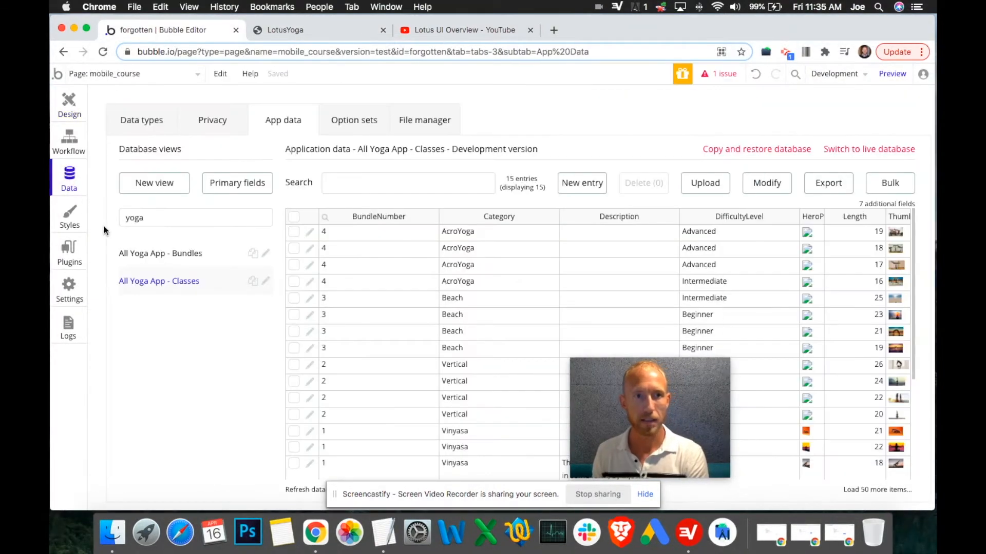
pyautogui.click(145, 119)
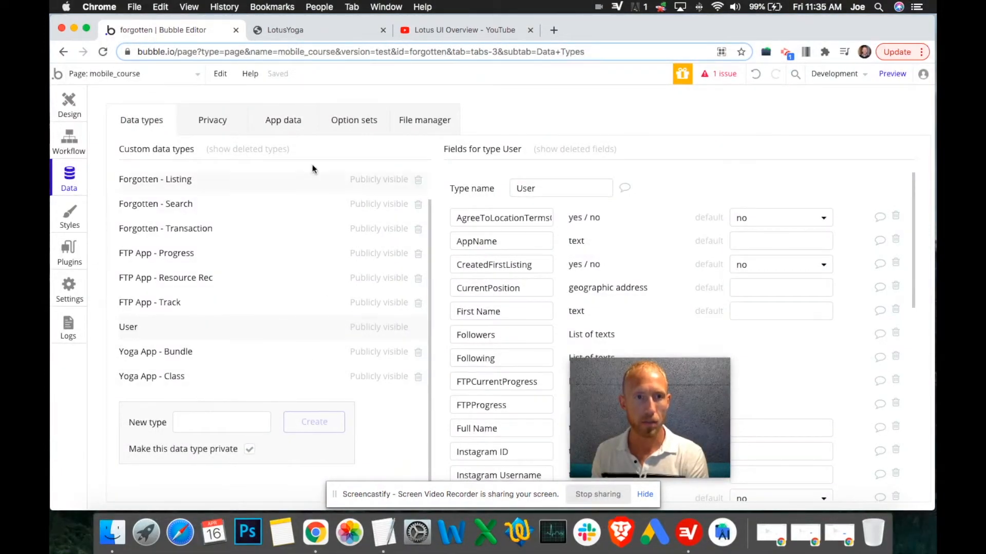
pyautogui.click(254, 423)
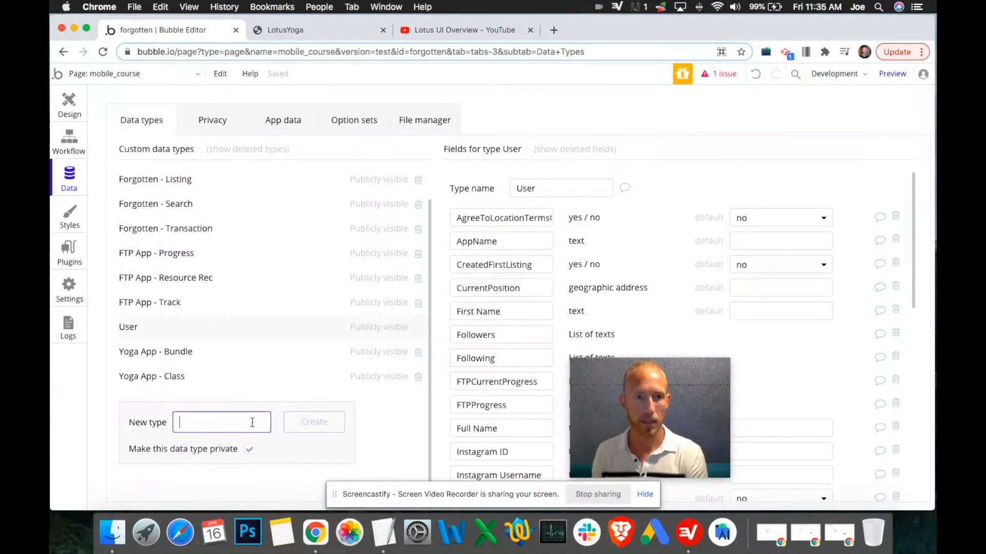
pyautogui.write('Yoga App - Category')
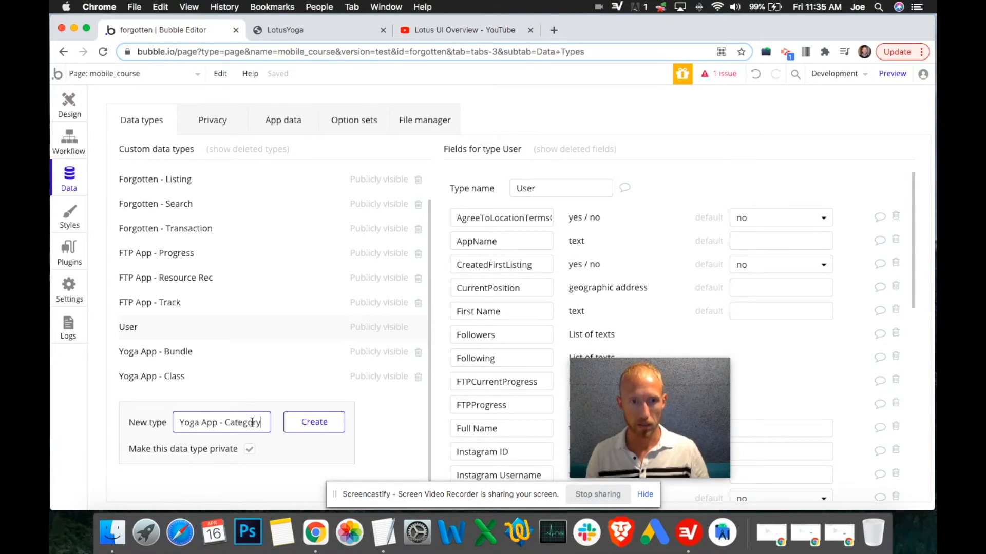
pyautogui.click(317, 425)
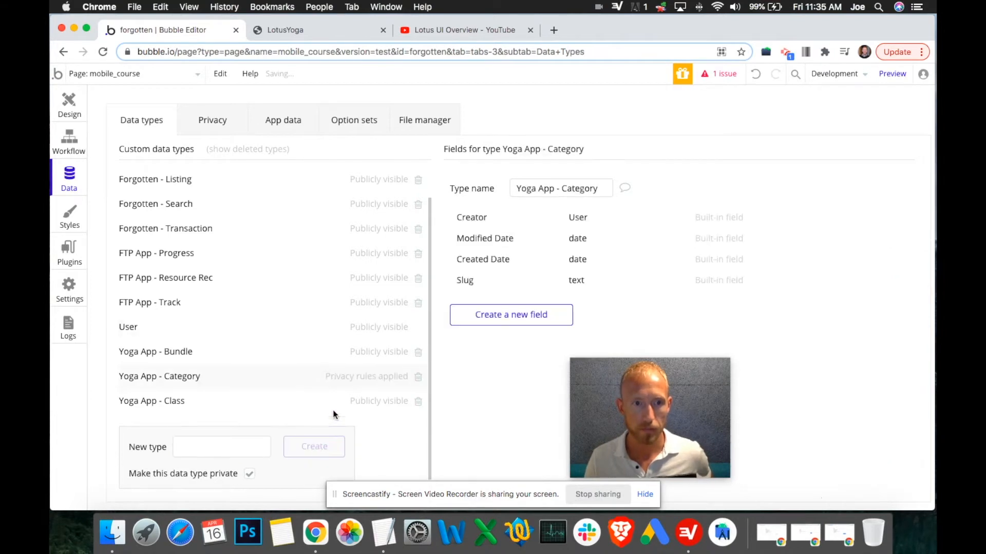
# Step: Add a text field called Name to the Yoga App - Category data type
pyautogui.click(506, 319)
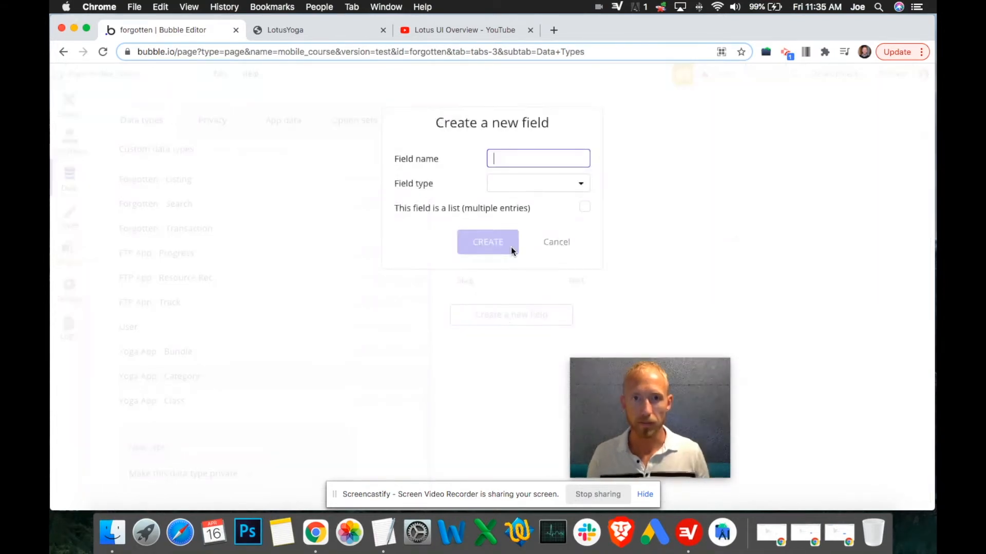
pyautogui.write('Name')
pyautogui.click(526, 178)
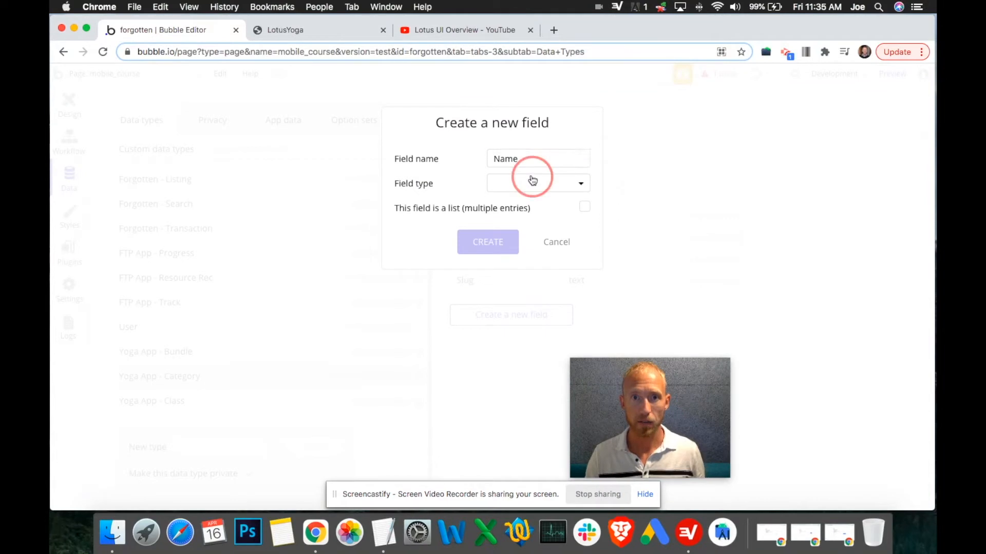
pyautogui.click(521, 202)
pyautogui.click(473, 248)
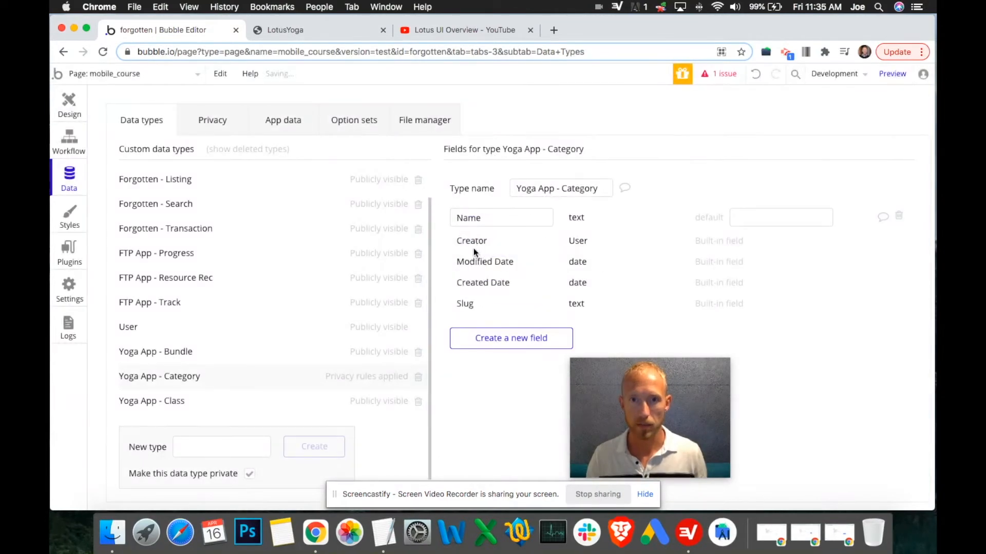
# Step: Delete the privacy rule on the Yoga App - Category data type to make the type publicly visible
pyautogui.click(296, 124)
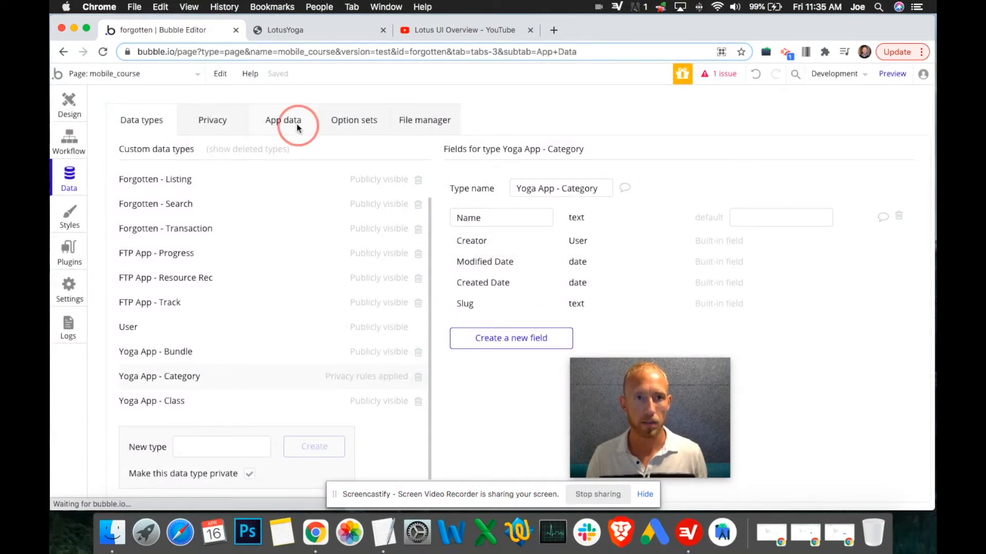
pyautogui.click(150, 123)
pyautogui.click(339, 380)
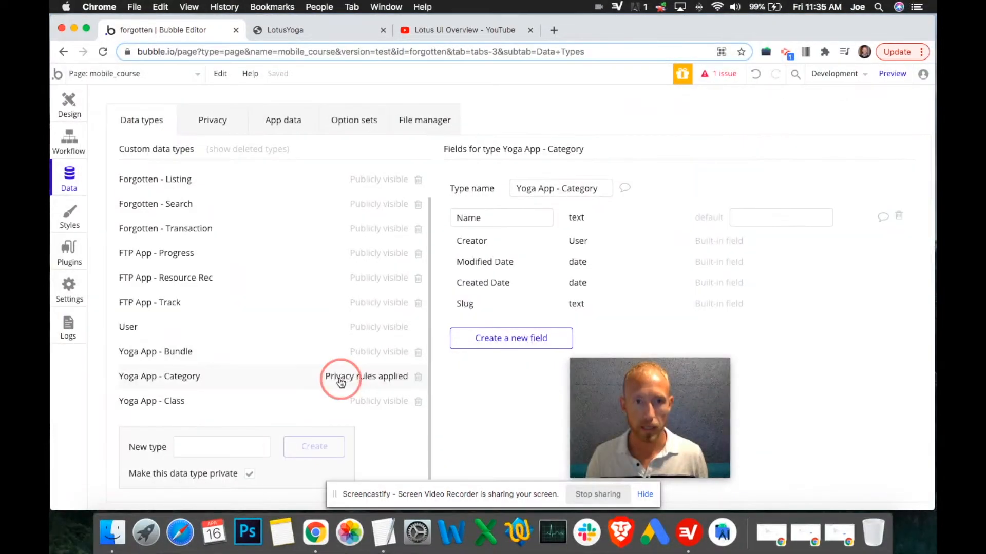
pyautogui.click(883, 190)
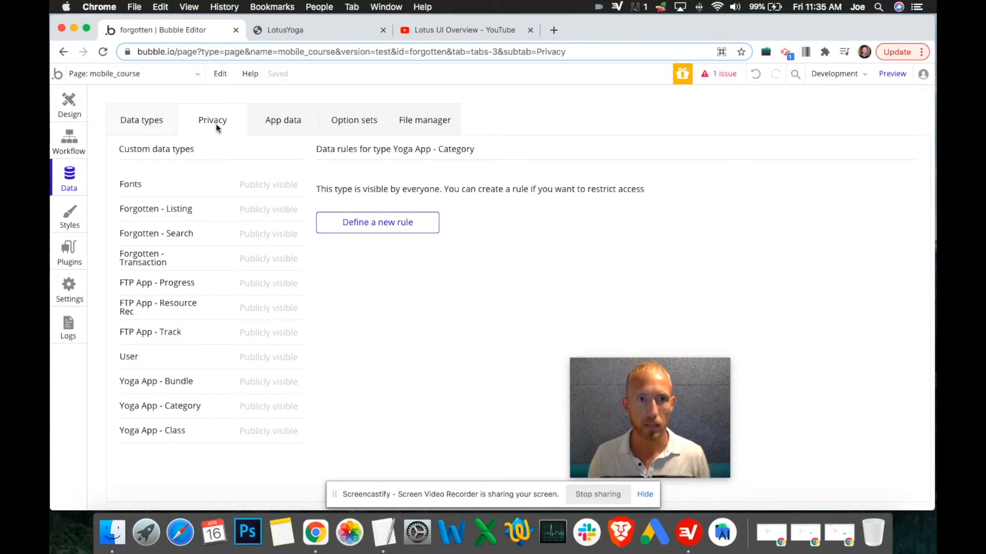
pyautogui.click(253, 123)
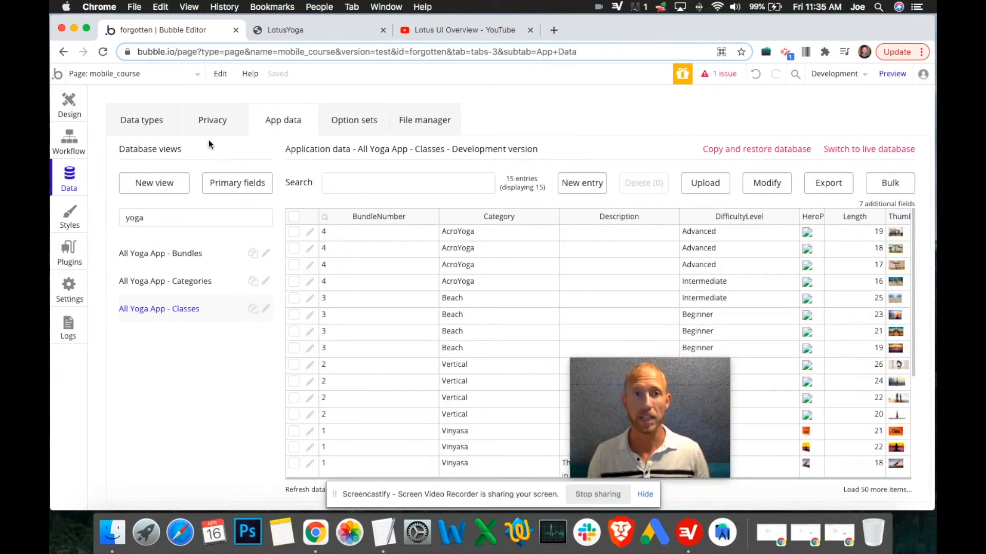
pyautogui.click(137, 135)
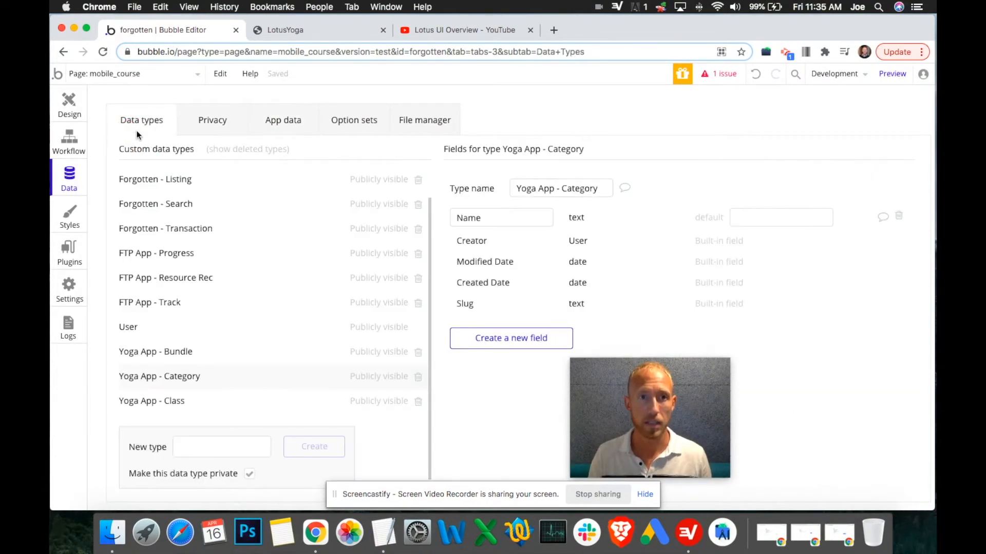
pyautogui.click(282, 119)
pyautogui.click(225, 122)
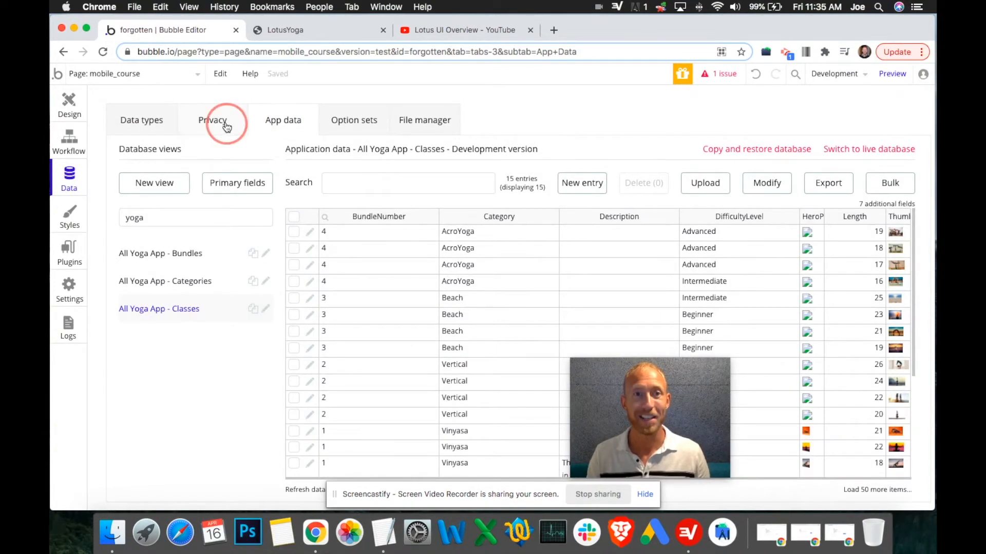
# Step: Create a database entry named Vinyasa in the All Yoga App - Categories data
pyautogui.click(308, 119)
pyautogui.click(130, 283)
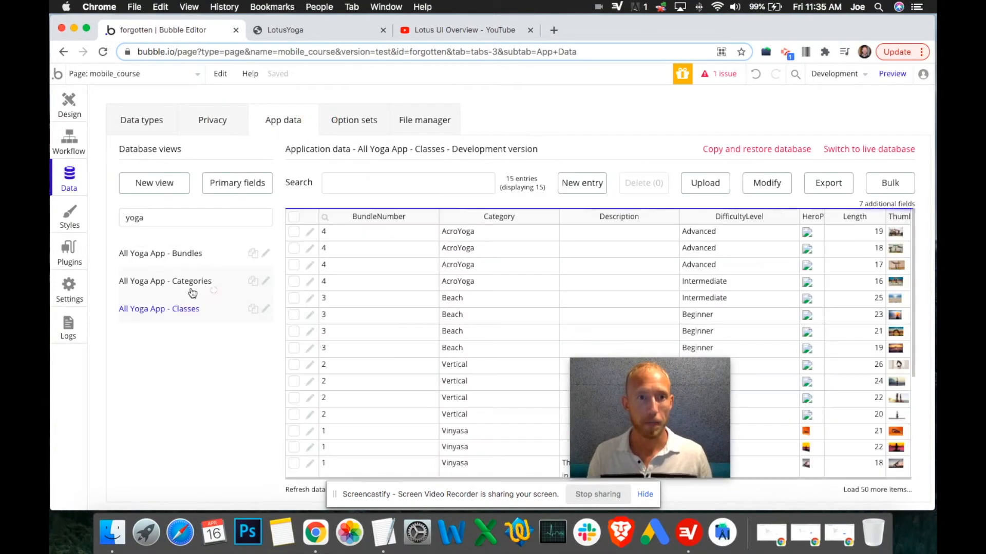
pyautogui.click(582, 182)
pyautogui.click(242, 159)
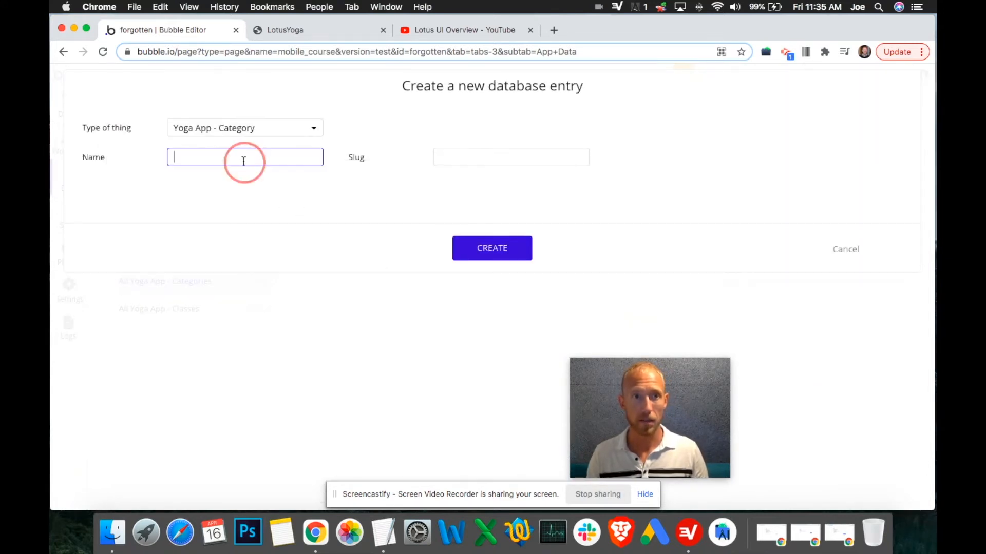
pyautogui.write('Vinyasa')
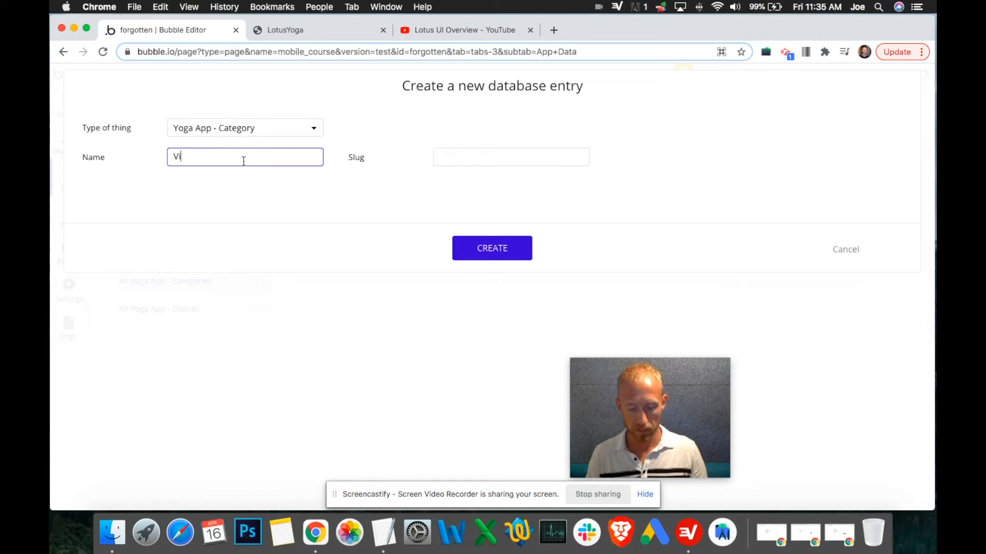
pyautogui.click(490, 242)
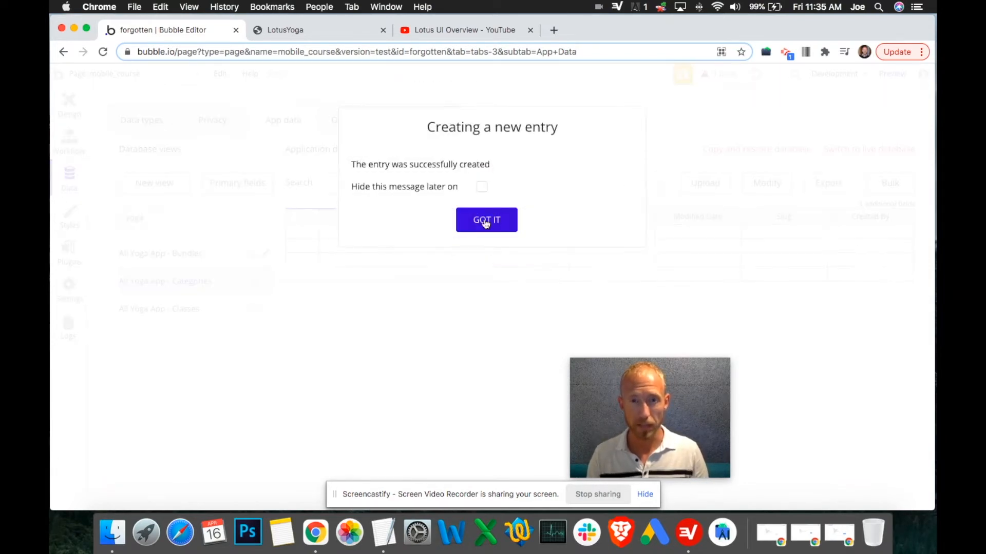
pyautogui.click(486, 220)
# Step: Create another Yoga App - Category entry with the name Vertical
pyautogui.click(582, 183)
pyautogui.click(251, 159)
pyautogui.write('Vertica')
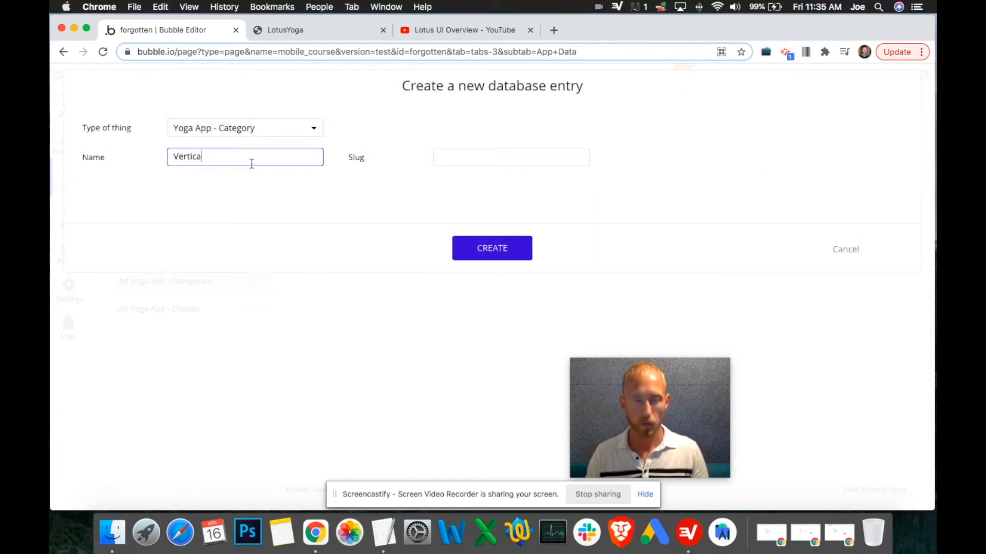
pyautogui.write('l')
pyautogui.click(505, 246)
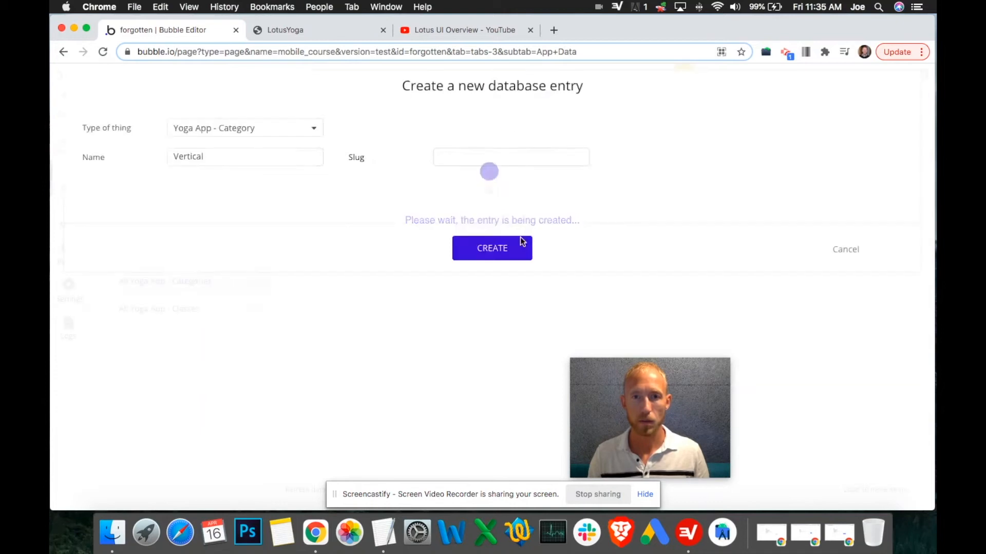
pyautogui.click(492, 221)
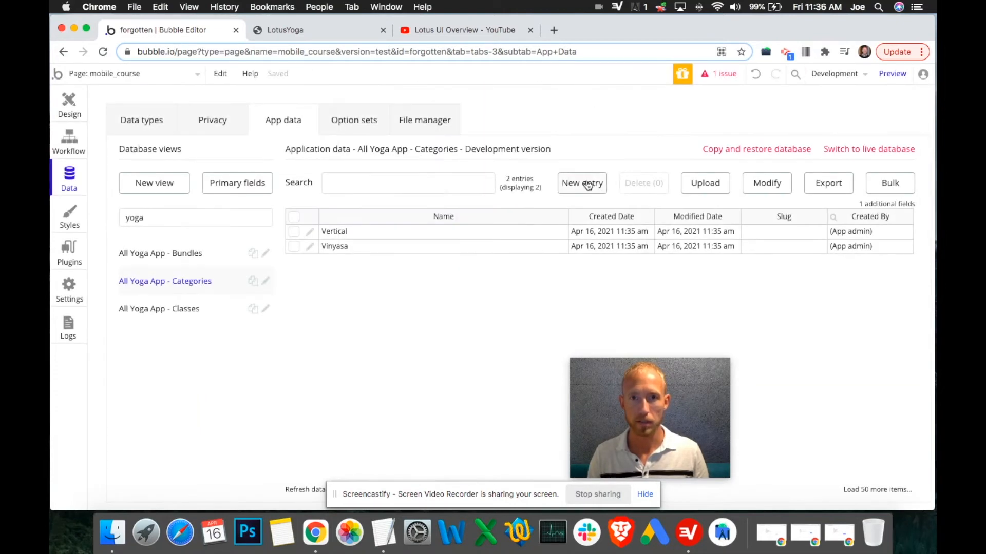
# Step: Add a Yoga App - Category entry named Beach
pyautogui.click(588, 184)
pyautogui.click(248, 156)
pyautogui.write('Beach')
pyautogui.click(507, 249)
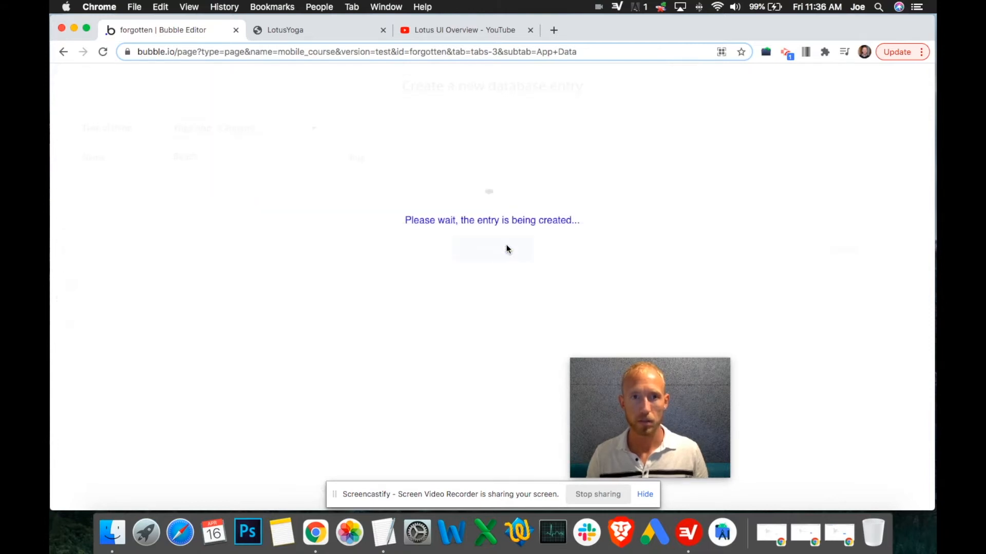
# Step: Add a Yoga App - Category entry named ArcoYoga
pyautogui.click(588, 186)
pyautogui.click(272, 163)
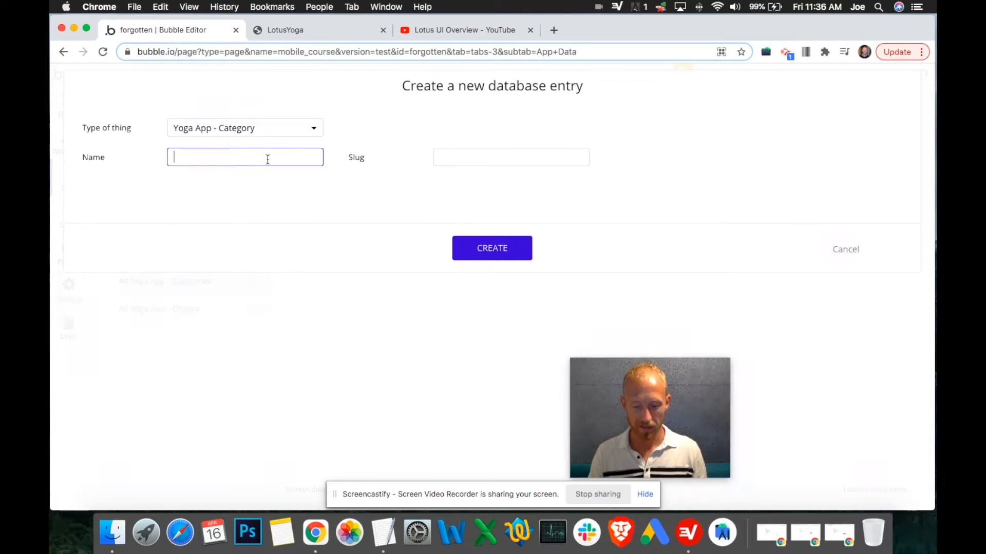
pyautogui.write('ArcoYoga')
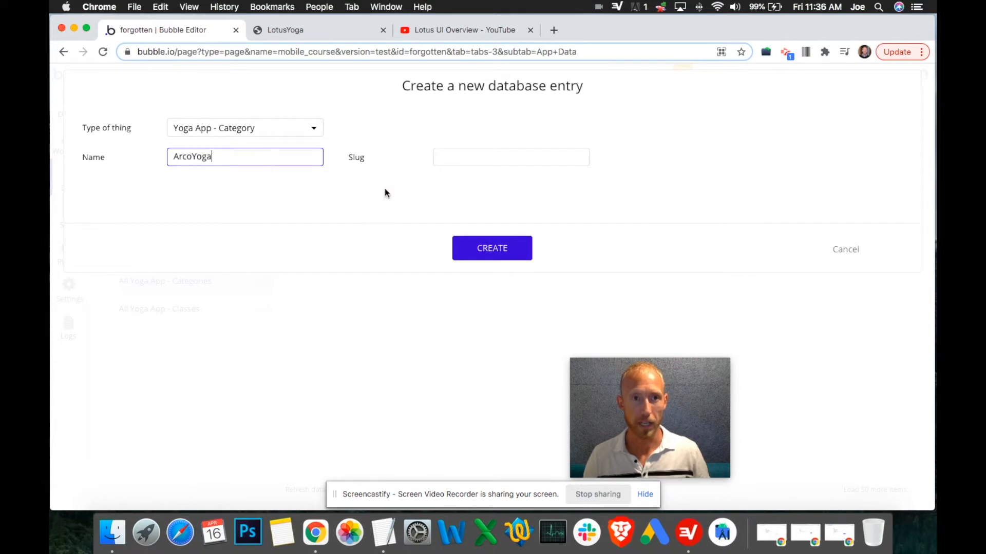
pyautogui.click(487, 246)
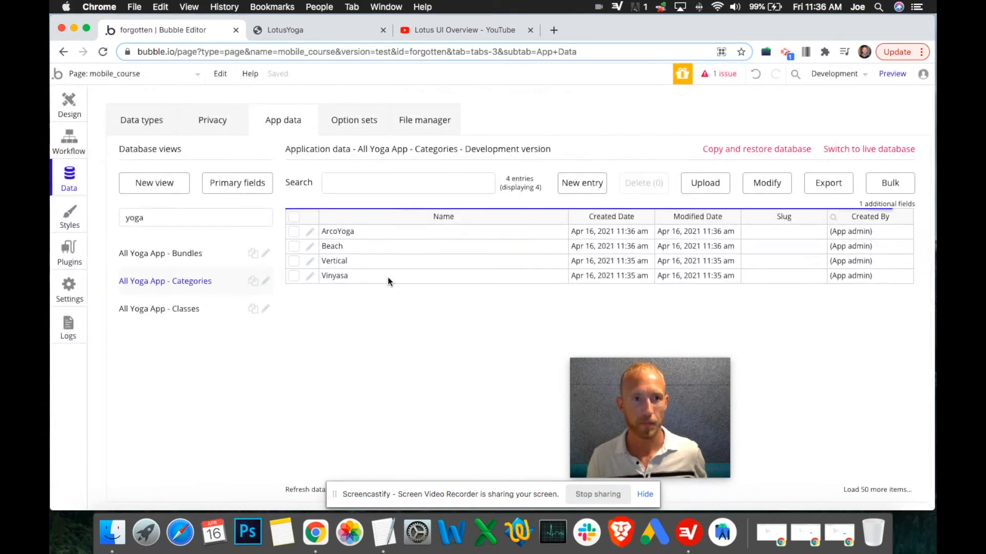
# Step: Compare the category entries' names with the reference video's category bar and the Category values in the All Yoga App - Classes data
pyautogui.moveTo(387, 276); pyautogui.dragTo(372, 232)
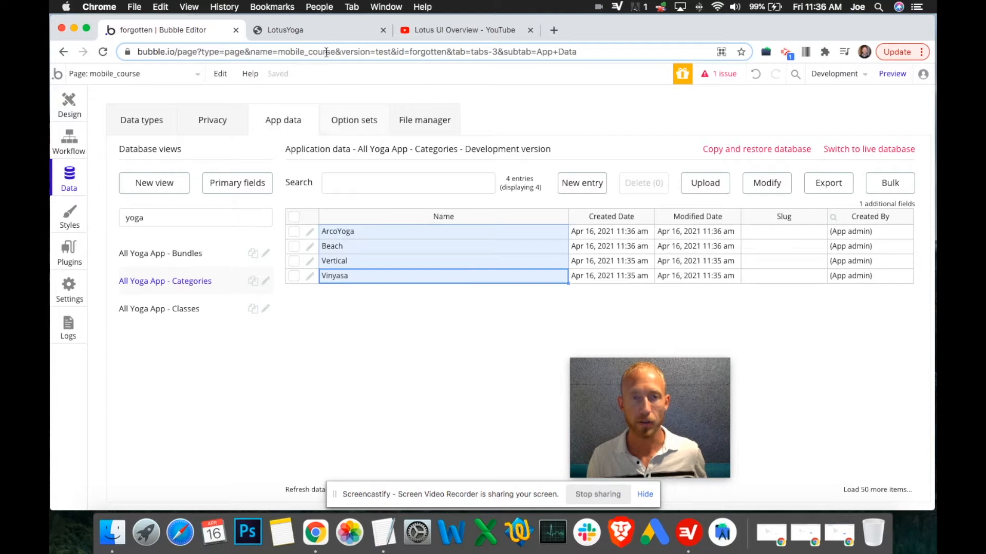
pyautogui.click(286, 31)
pyautogui.click(457, 30)
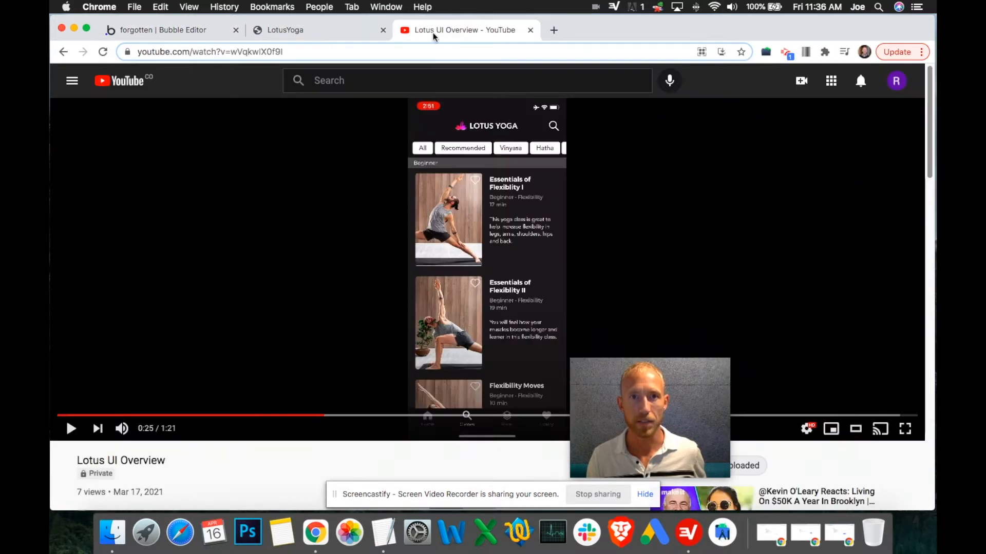
pyautogui.click(188, 31)
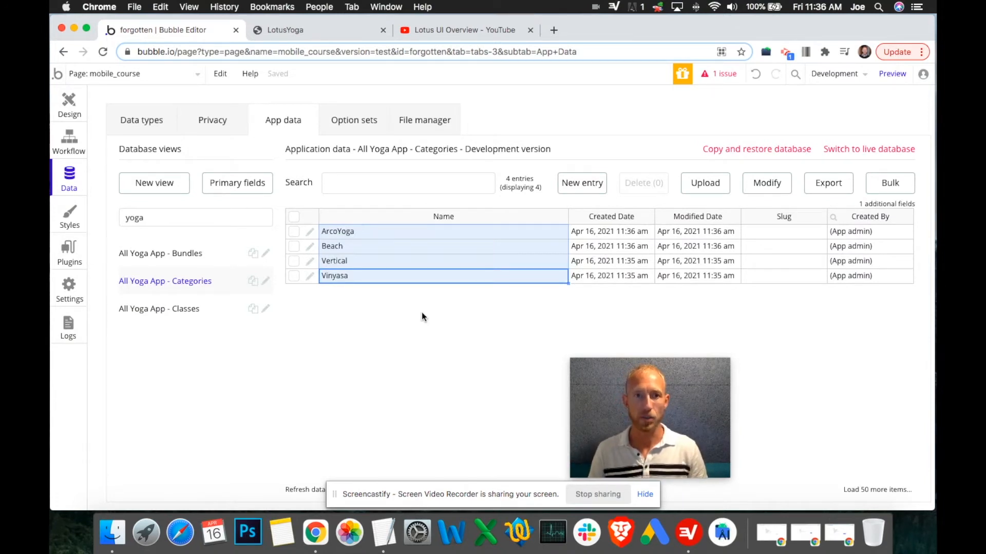
pyautogui.click(212, 309)
pyautogui.click(494, 252)
pyautogui.moveTo(494, 297); pyautogui.dragTo(473, 455)
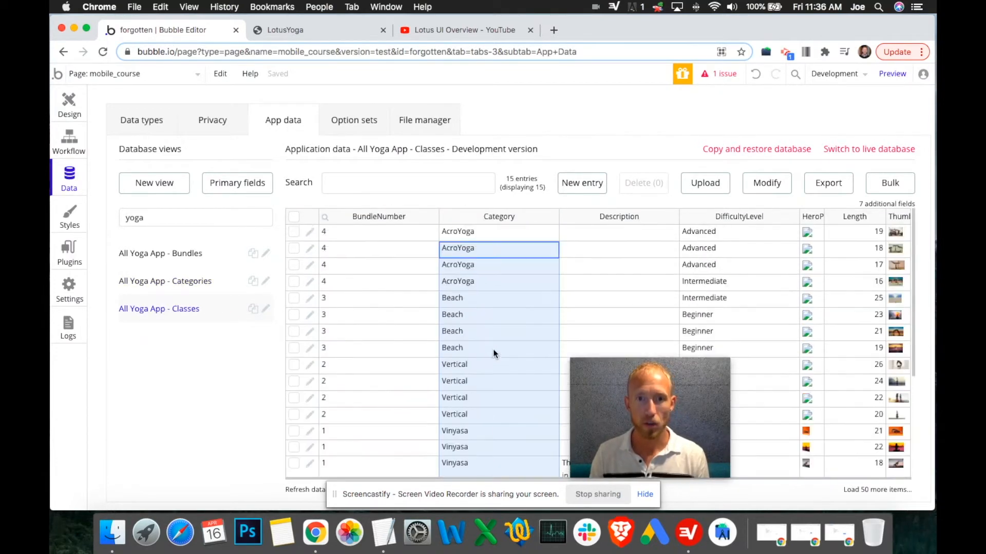
# Step: Compare the Category values in All Yoga App - Classes with the All Yoga App - Categories entries and the reference video's category bar
pyautogui.click(477, 316)
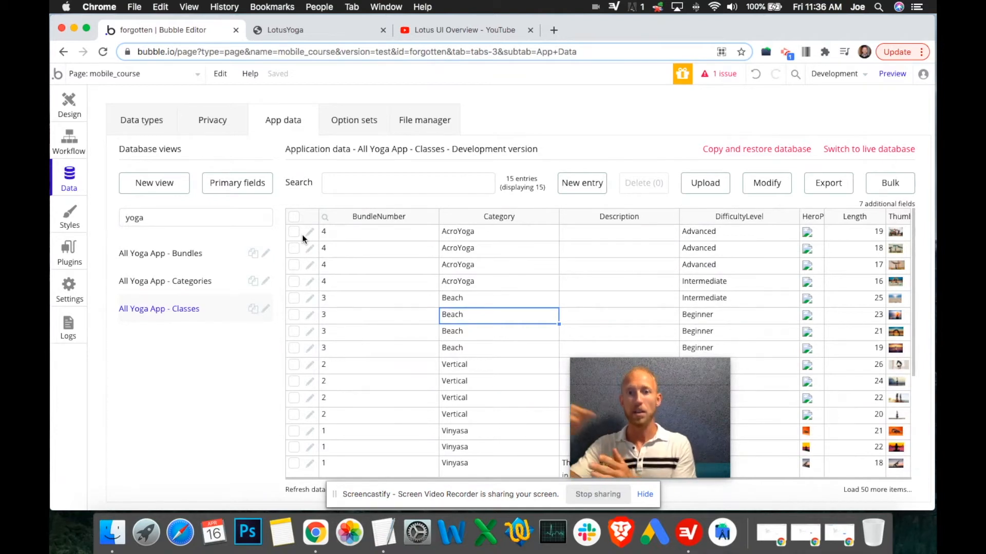
pyautogui.click(501, 282)
pyautogui.click(226, 285)
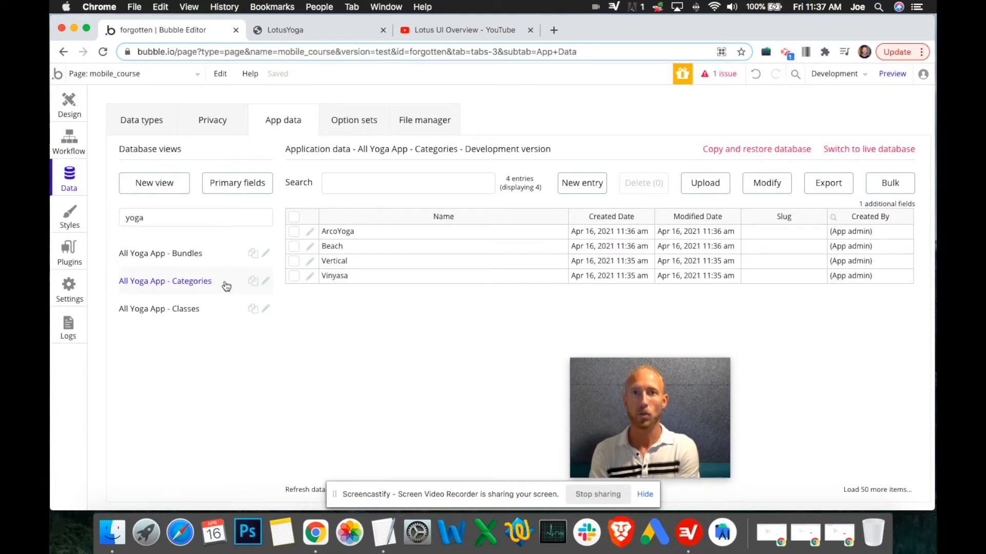
pyautogui.click(453, 29)
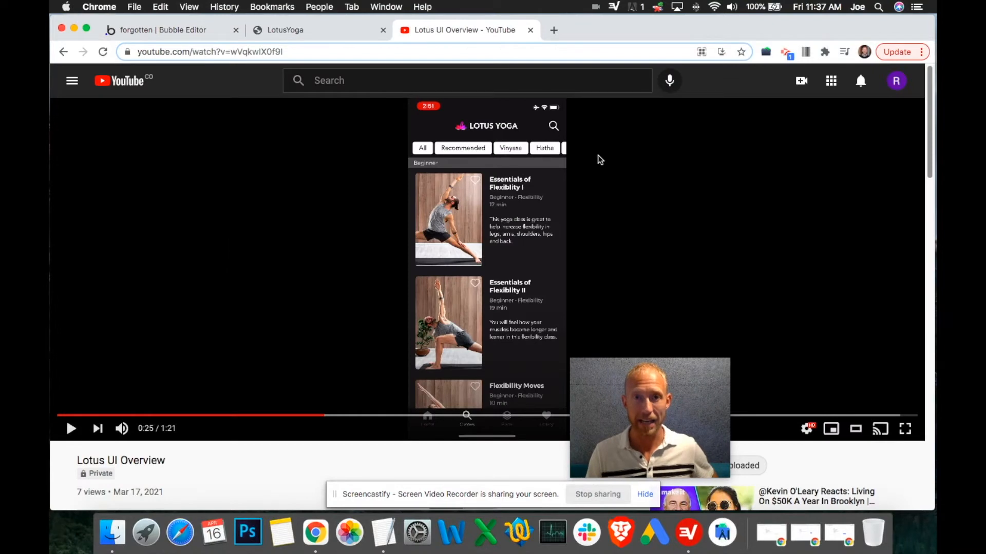
pyautogui.click(171, 30)
pyautogui.moveTo(471, 246); pyautogui.dragTo(460, 297)
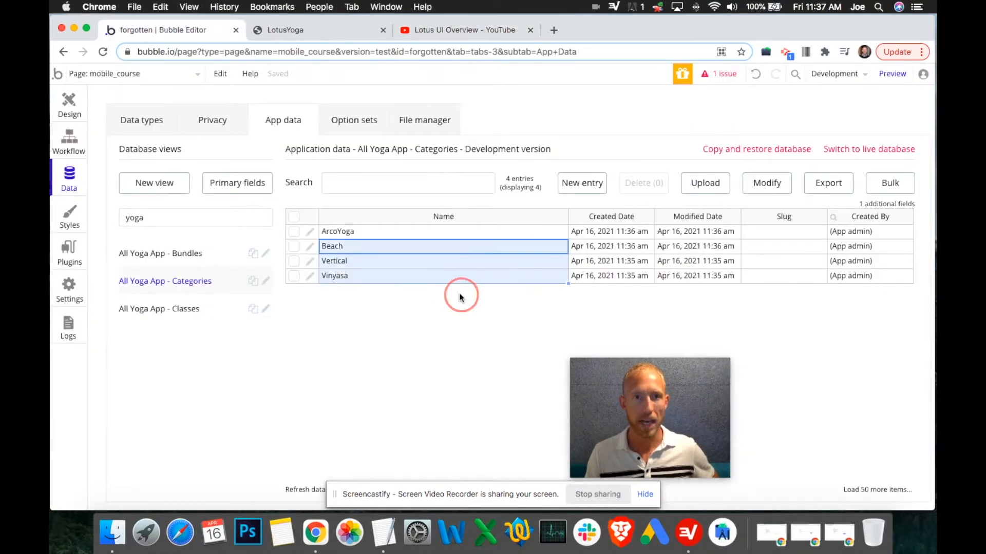
pyautogui.click(428, 271)
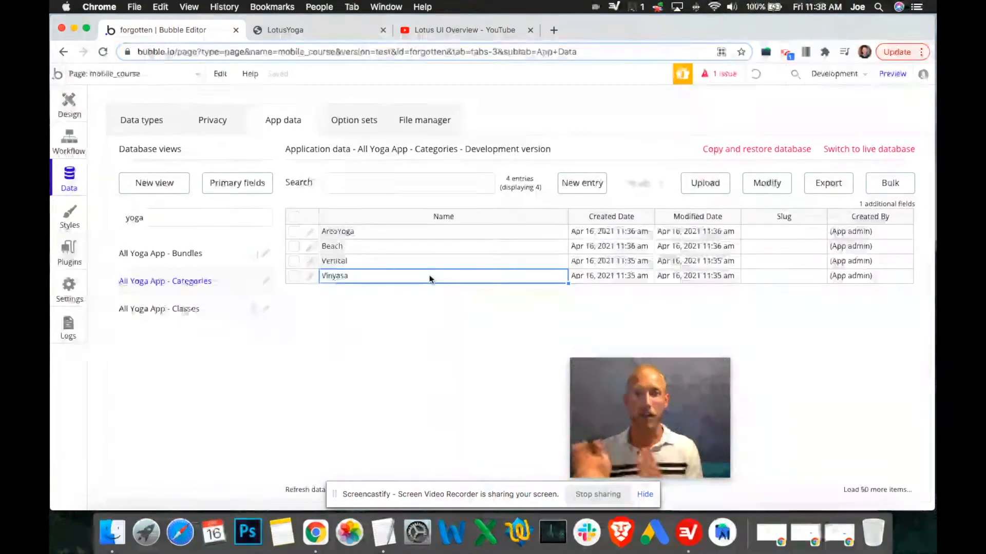
pyautogui.moveTo(375, 234); pyautogui.dragTo(384, 282)
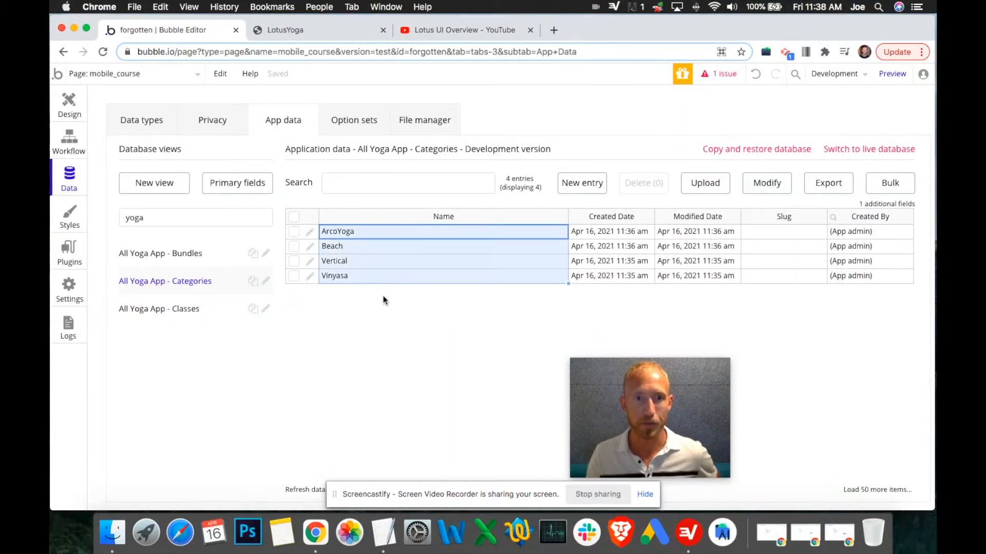
pyautogui.click(384, 297)
# Step: Set the empty repeating group below the Lotus Yoga title to width 280 and X 20, and center it horizontally
pyautogui.click(68, 101)
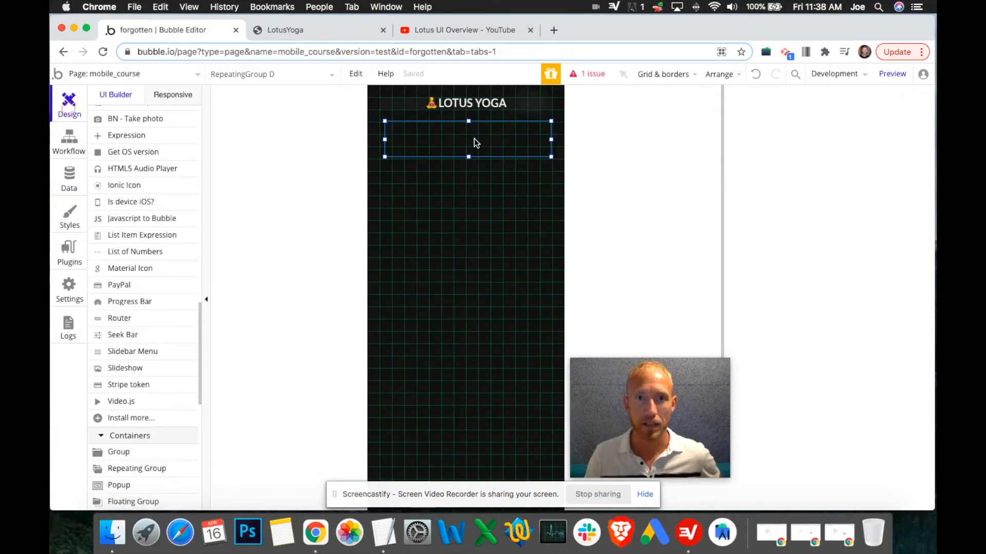
pyautogui.doubleClick(418, 131)
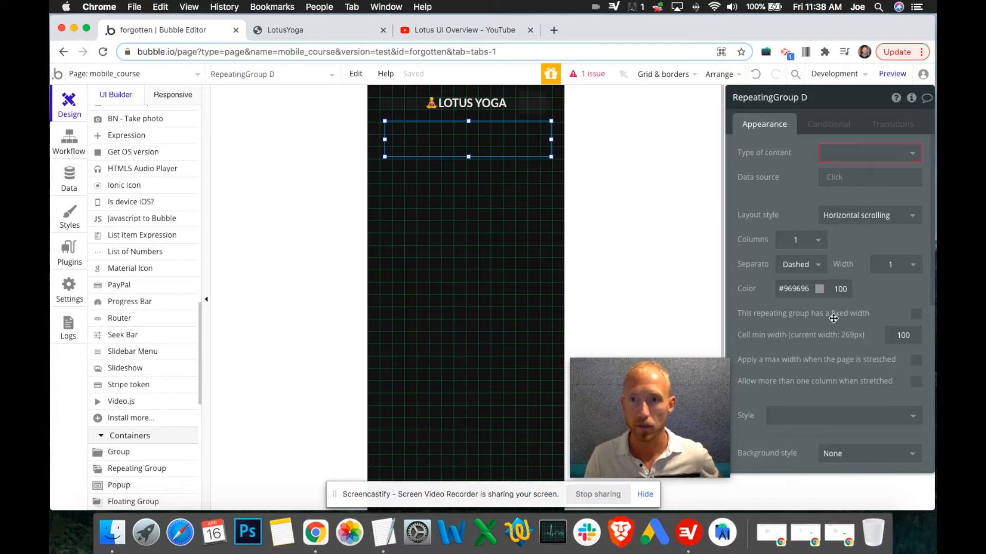
pyautogui.scroll(-5, 790, 309)
pyautogui.click(760, 303)
pyautogui.write('280')
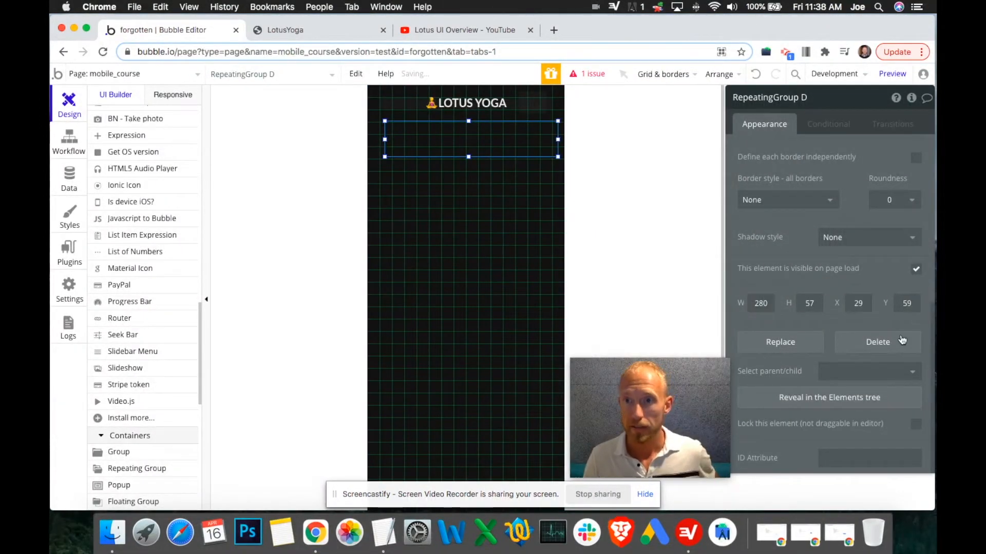
pyautogui.click(866, 306)
pyautogui.press('BackSpace')
pyautogui.write('0')
pyautogui.click(906, 303)
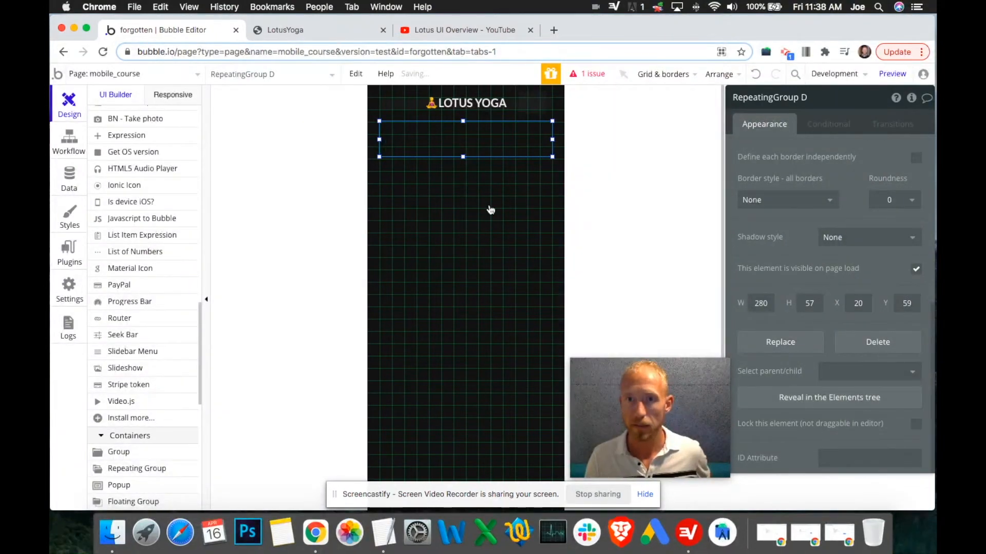
pyautogui.rightClick(452, 152)
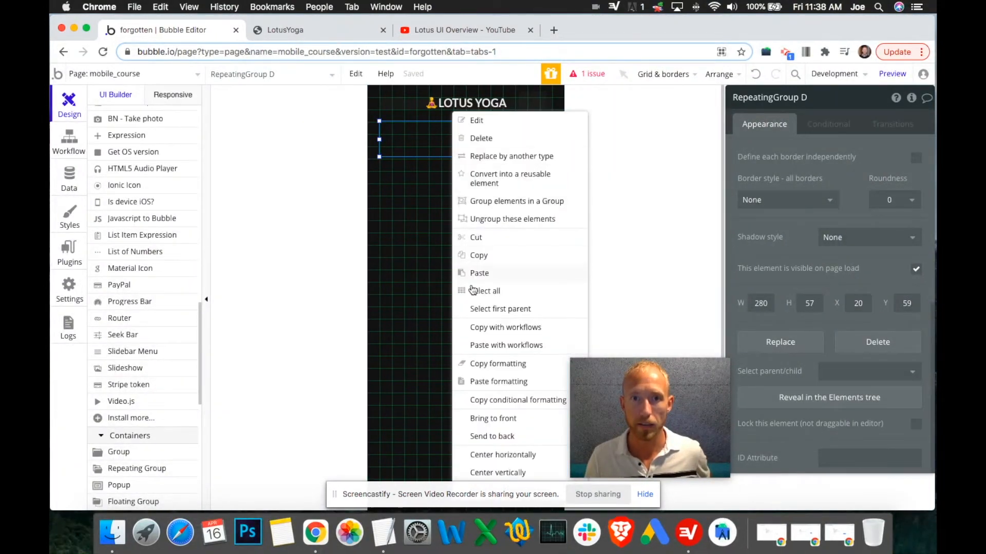
pyautogui.click(519, 456)
# Step: Set the repeating group's type of content to Yoga App - Category
pyautogui.scroll(10, 909, 271)
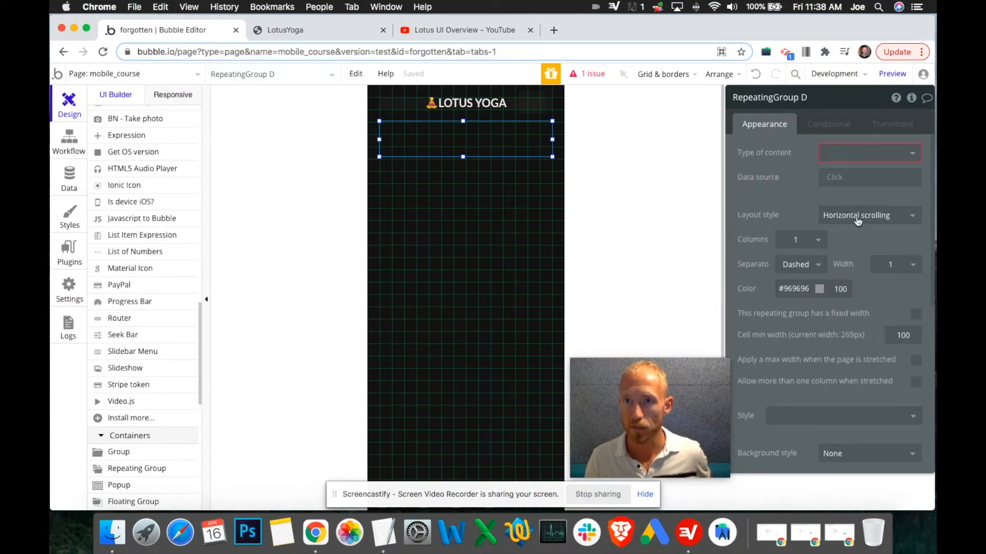
pyautogui.click(864, 162)
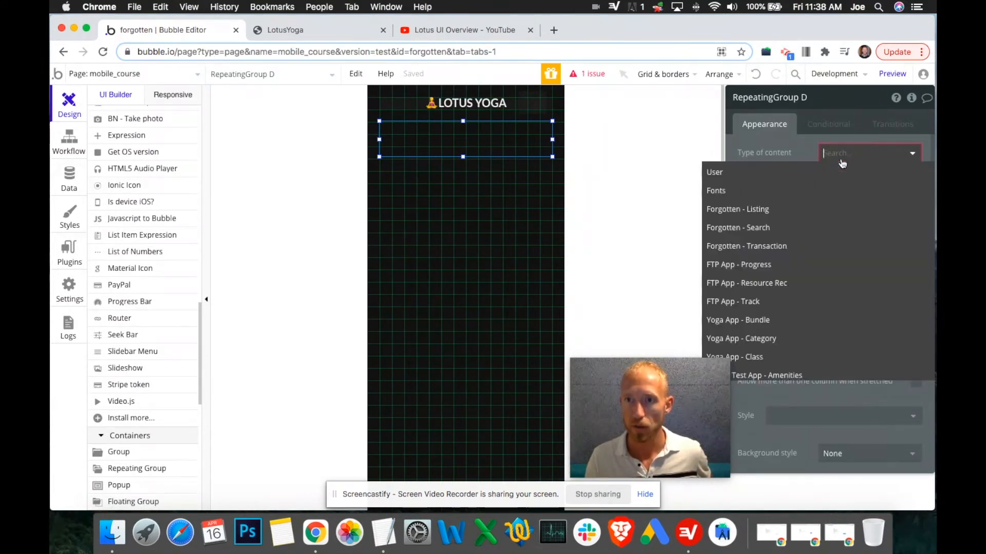
pyautogui.write('cat')
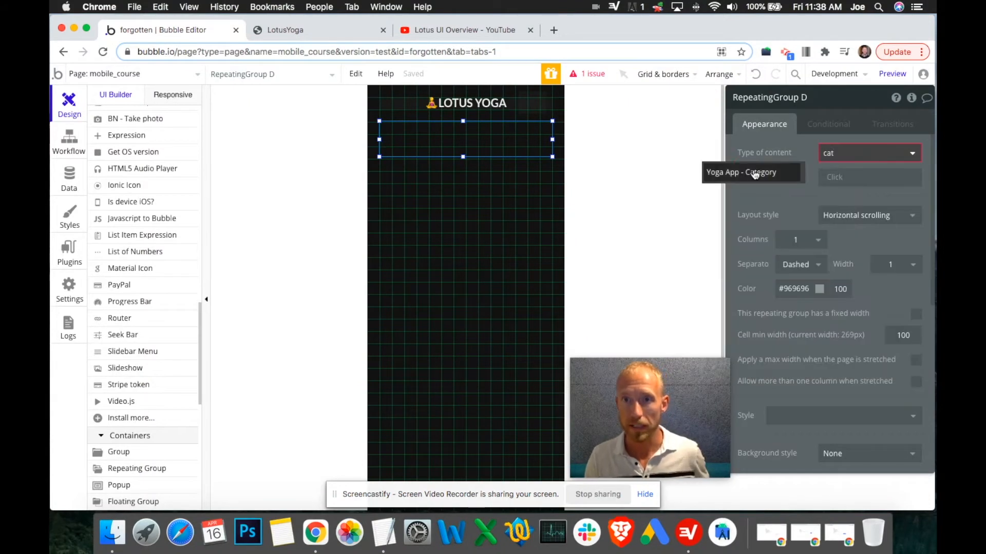
pyautogui.press('Return')
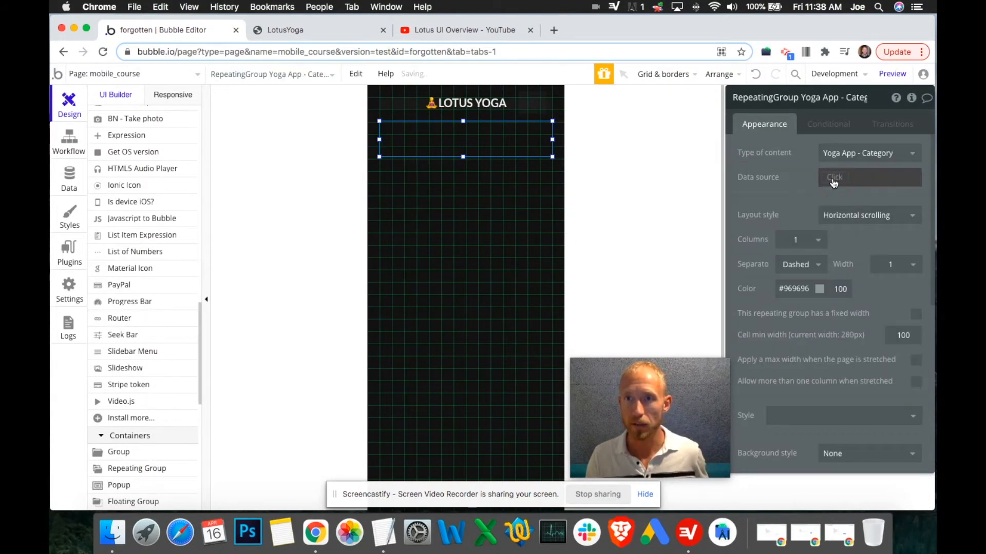
# Step: Set the repeating group's data source to a search for Yoga App - Category with no constraints
pyautogui.click(832, 180)
pyautogui.click(849, 252)
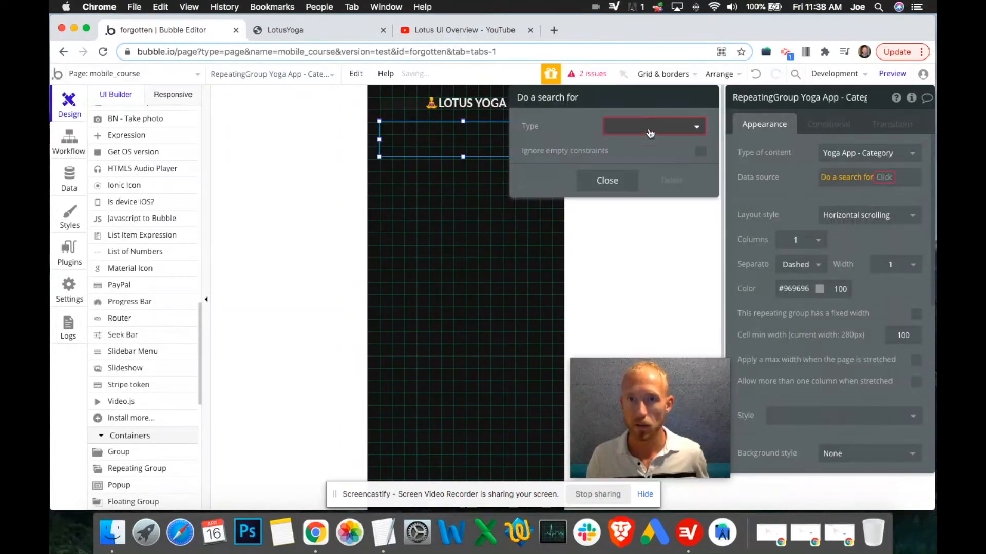
pyautogui.click(650, 128)
pyautogui.click(661, 314)
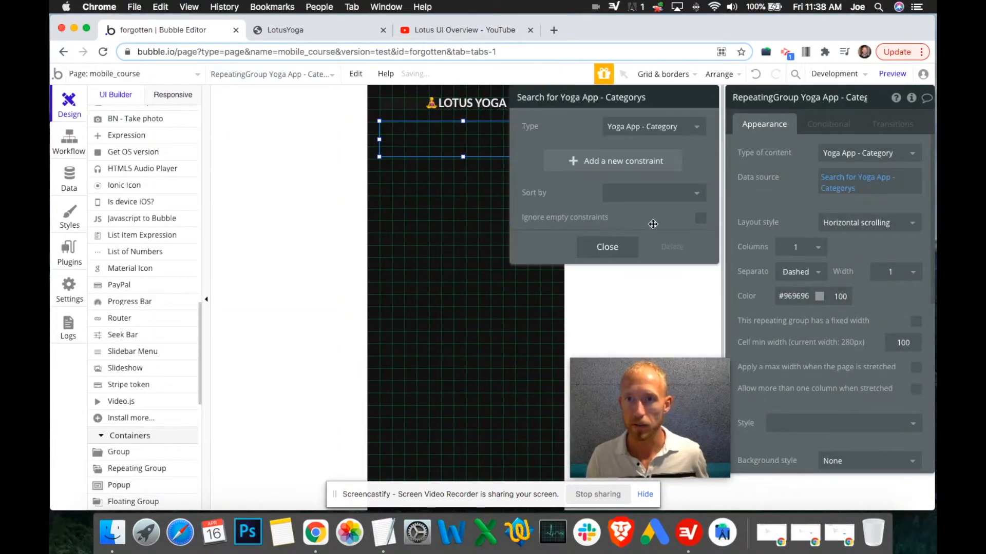
pyautogui.click(623, 252)
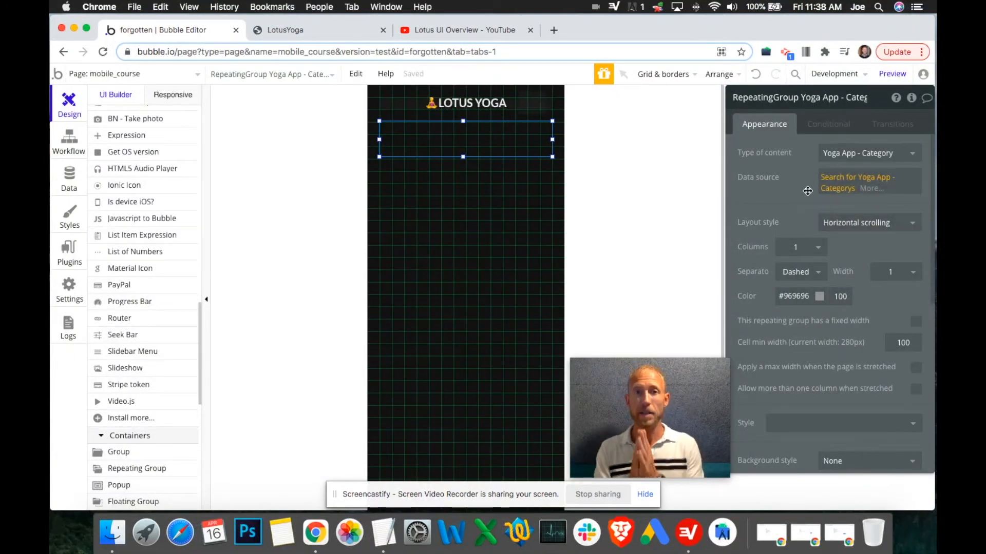
# Step: Review the Yoga App - Category entries' names against the category bar in the reference video
pyautogui.click(69, 177)
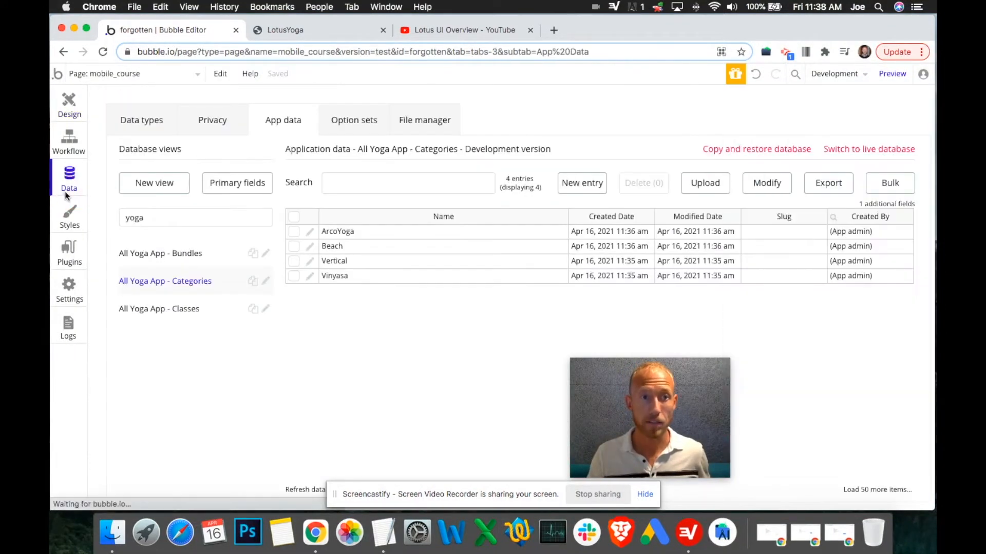
pyautogui.moveTo(376, 234); pyautogui.dragTo(378, 276)
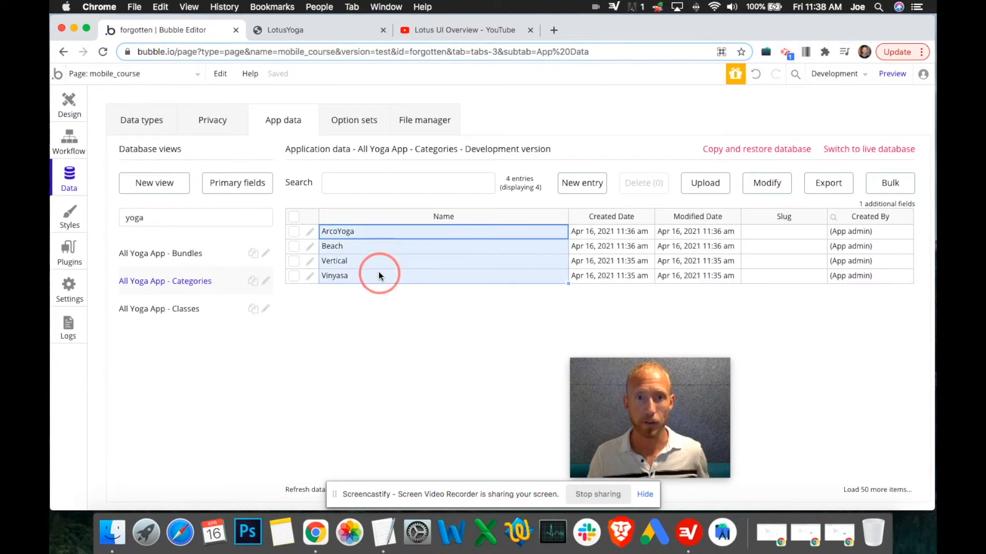
pyautogui.click(359, 31)
pyautogui.click(452, 33)
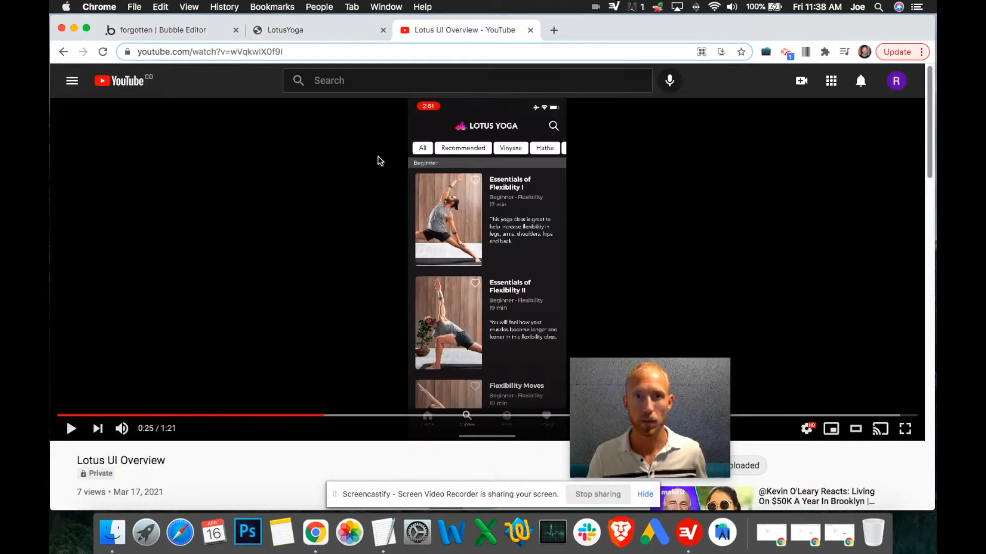
pyautogui.click(175, 39)
# Step: Set the category repeating group to 2 columns and dismiss the disk space notification
pyautogui.click(69, 105)
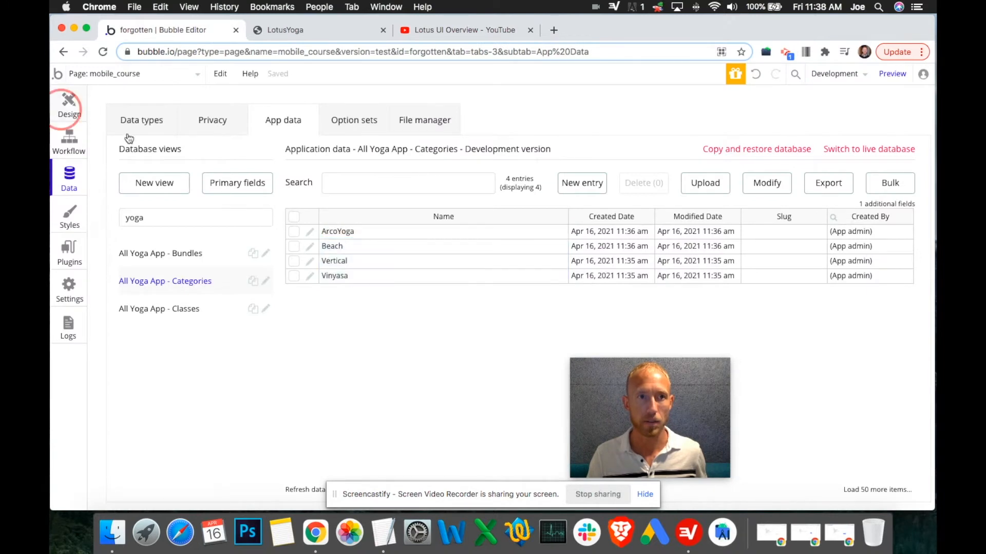
pyautogui.doubleClick(485, 141)
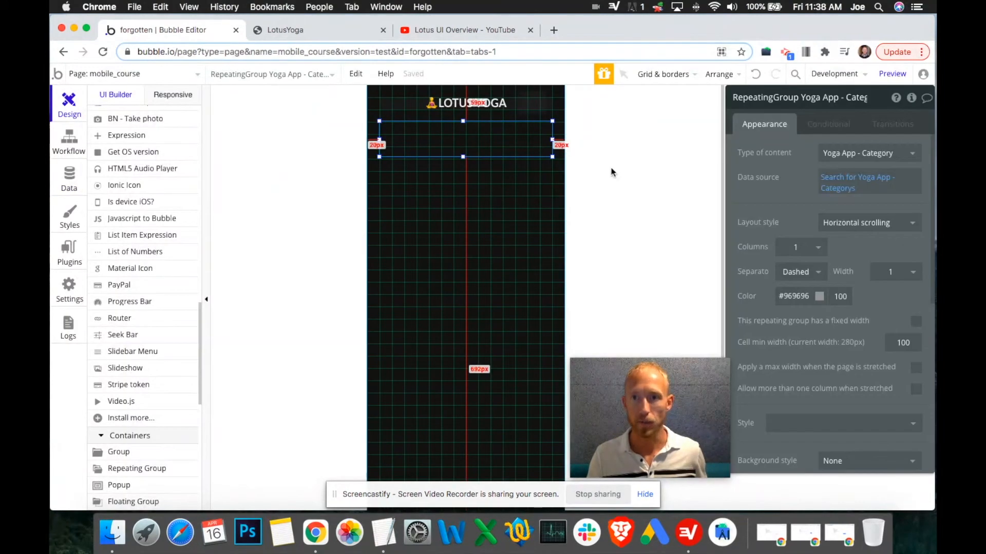
pyautogui.click(818, 247)
pyautogui.click(806, 288)
pyautogui.click(808, 252)
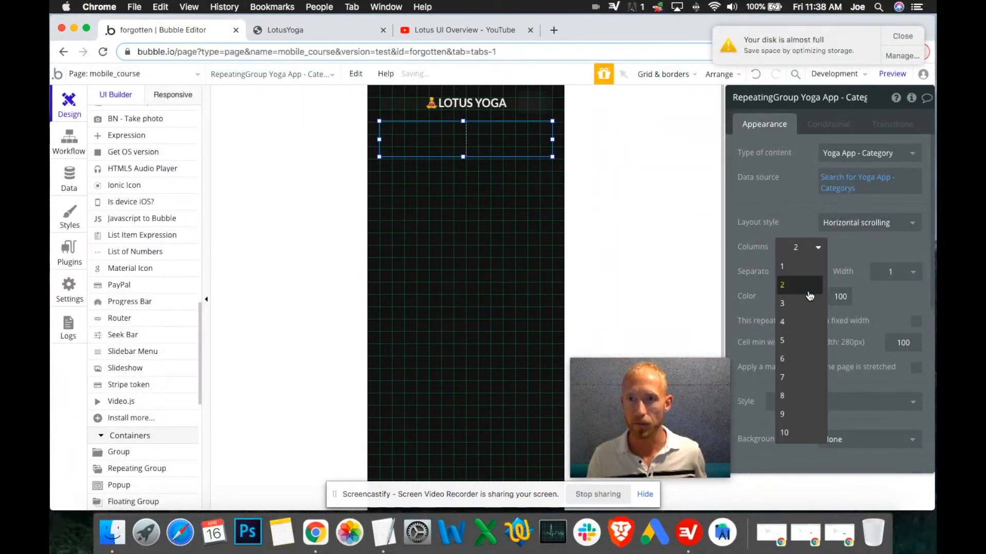
pyautogui.click(773, 209)
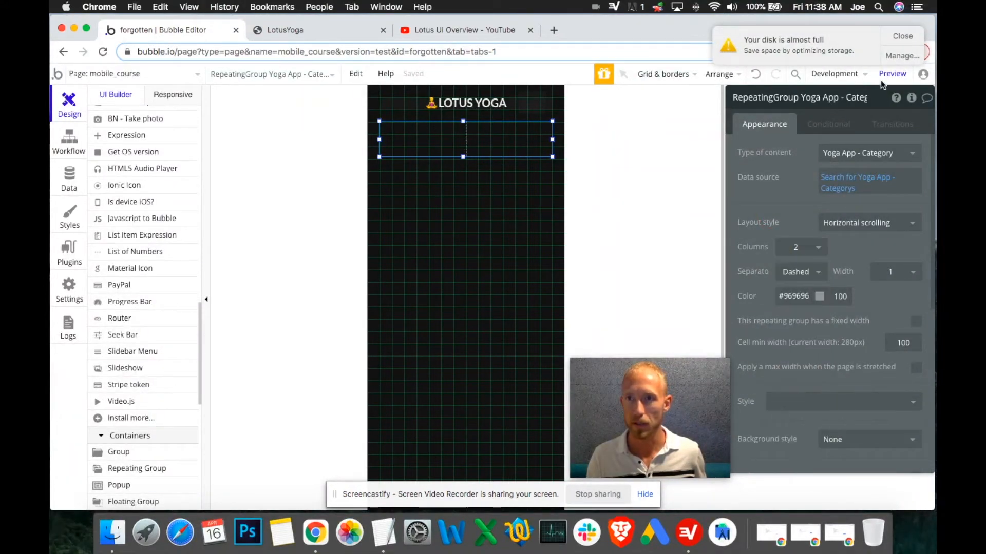
pyautogui.click(889, 29)
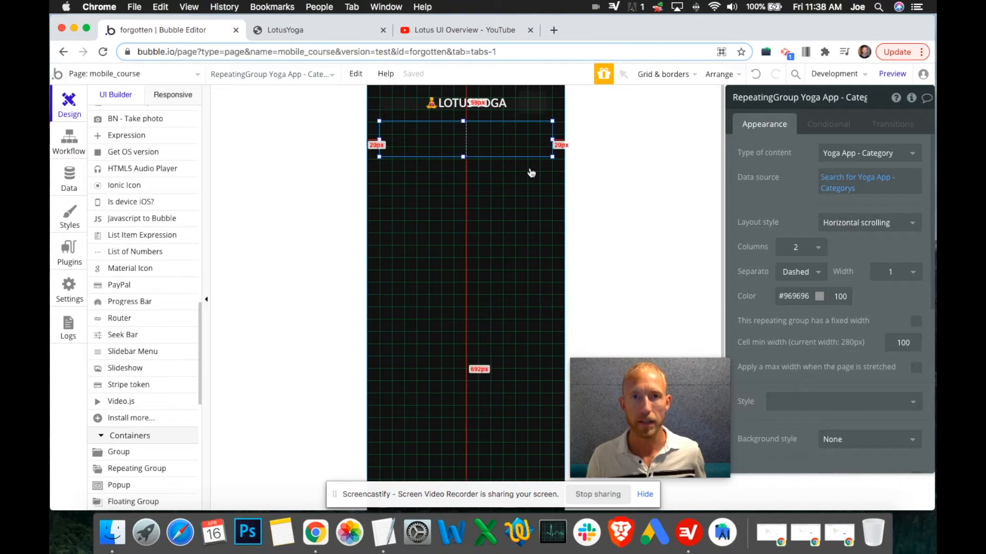
# Step: Check the category bar in the reference video and draw a button about 98 by 25 px inside the repeating group's first cell
pyautogui.click(436, 31)
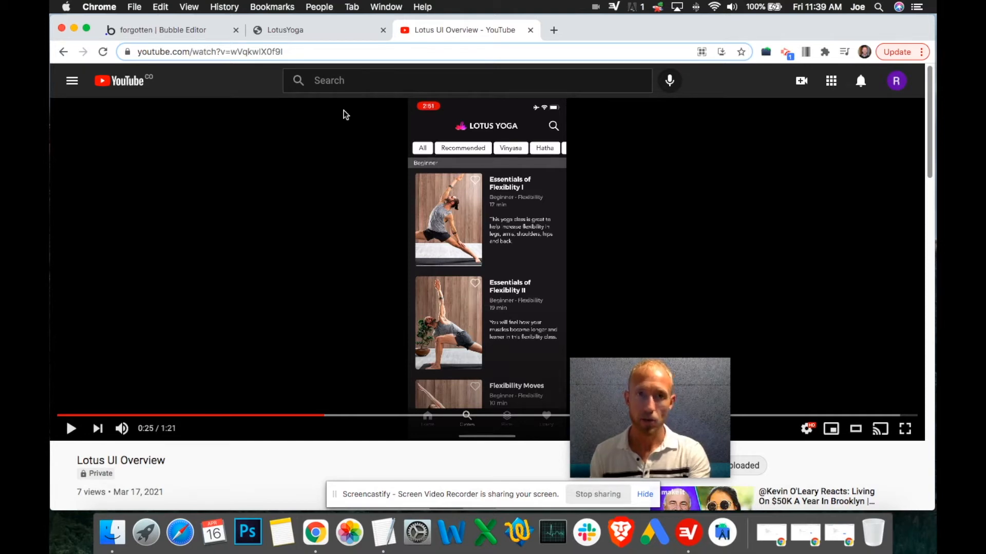
pyautogui.click(183, 31)
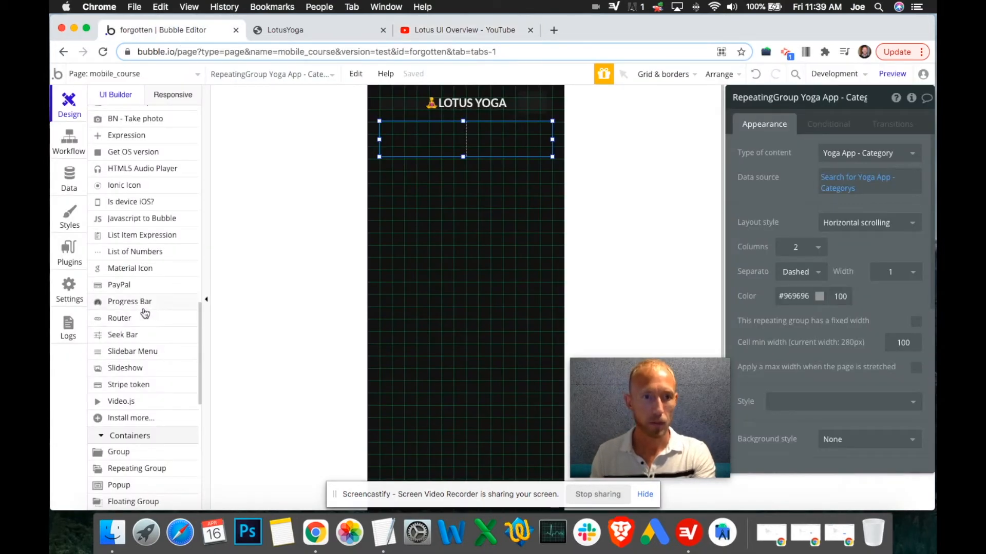
pyautogui.scroll(-5, 146, 314)
pyautogui.scroll(10, 157, 324)
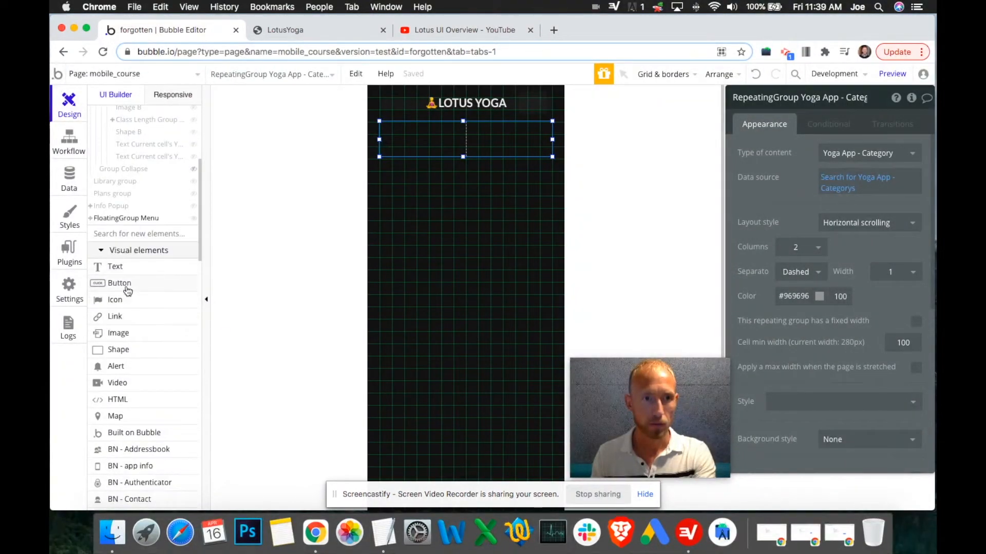
pyautogui.click(128, 288)
pyautogui.moveTo(392, 132); pyautogui.dragTo(452, 148)
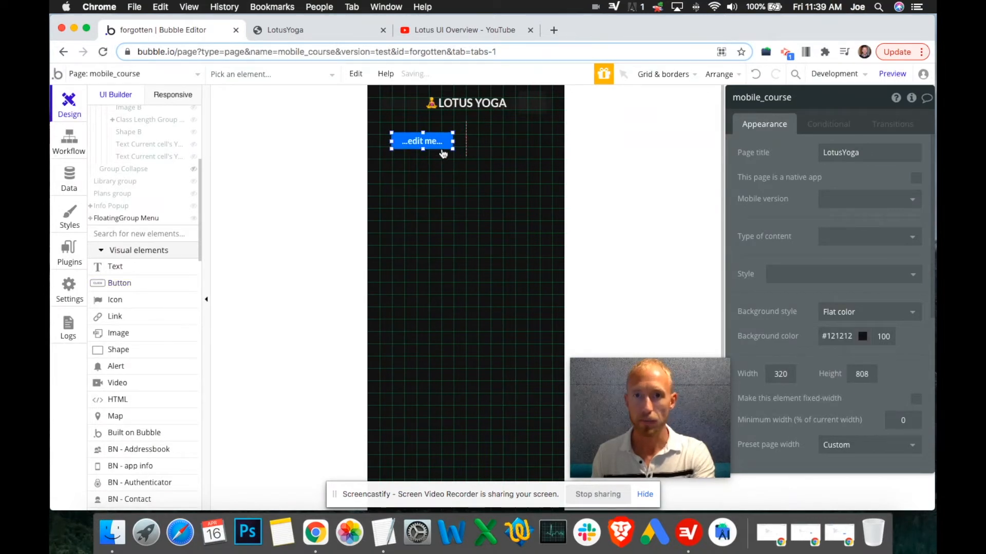
# Step: Replace the button's placeholder text with the dynamic value Current cell's Yoga App - Category's Name
pyautogui.press('BackSpace')
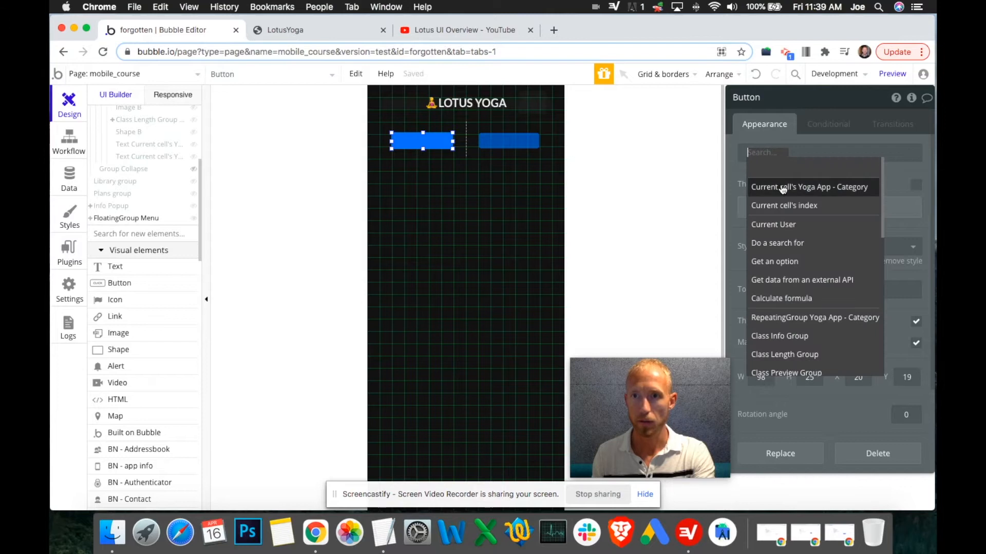
pyautogui.click(781, 185)
pyautogui.click(871, 152)
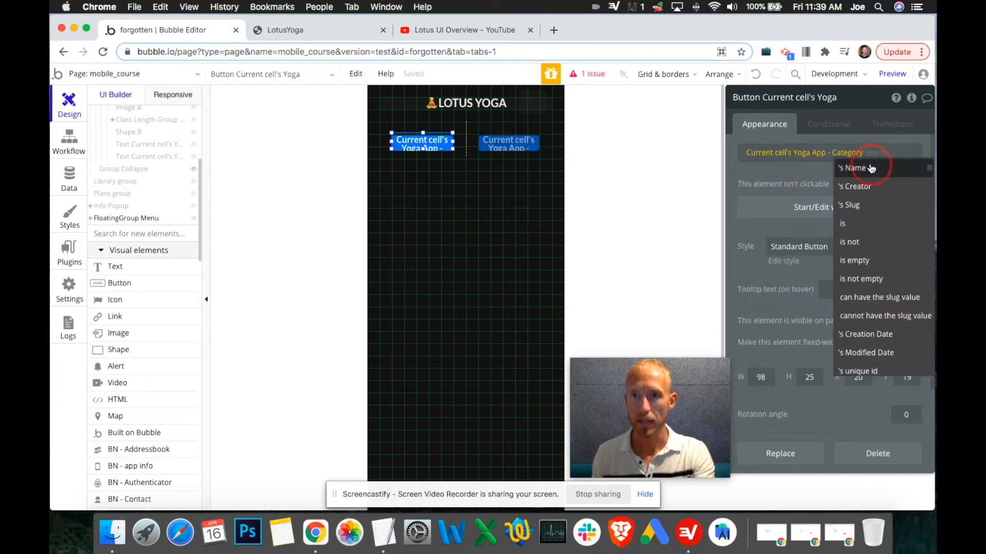
pyautogui.click(883, 163)
# Step: Open the Classes page in the LotusYoga preview, load the updated version and scroll the category row sideways
pyautogui.click(316, 29)
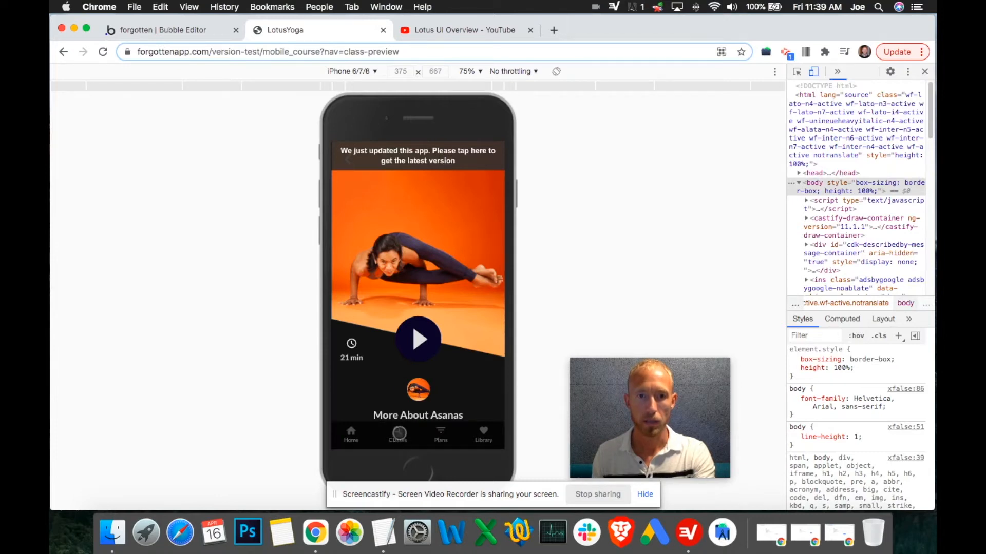
pyautogui.click(399, 433)
pyautogui.click(424, 150)
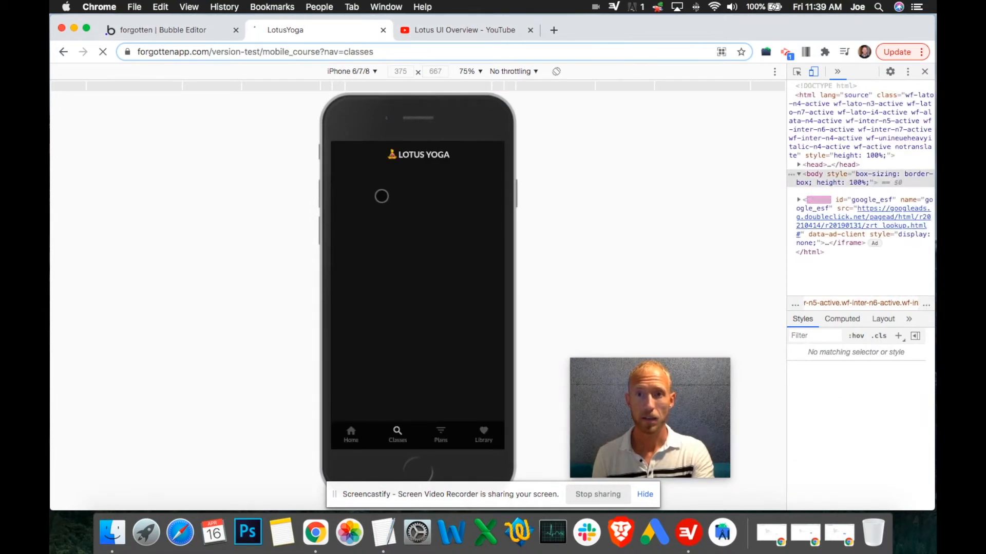
pyautogui.moveTo(380, 190)
pyautogui.mouseDown()
pyautogui.moveTo(356, 190)
pyautogui.moveTo(439, 180)
pyautogui.moveTo(390, 183)
pyautogui.mouseUp()
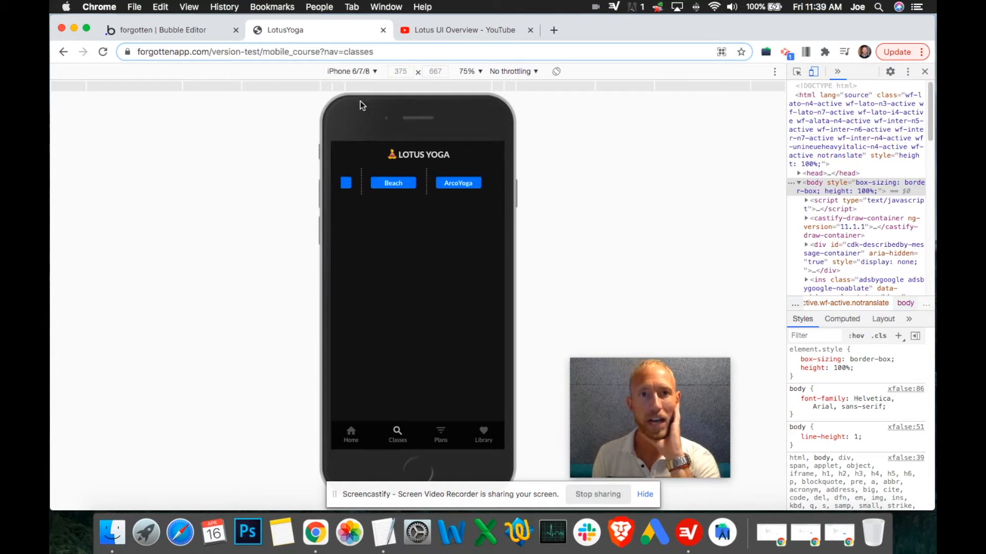
# Step: Sort the category repeating group's Search for Yoga App - Categorys by Name, leaving Descending unset
pyautogui.click(432, 29)
pyautogui.click(309, 34)
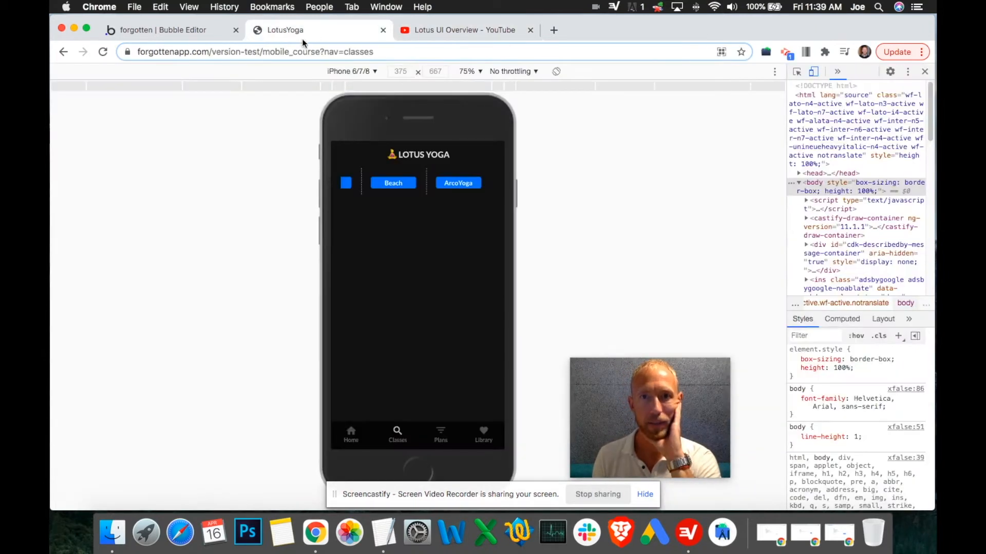
pyautogui.click(163, 31)
pyautogui.click(879, 172)
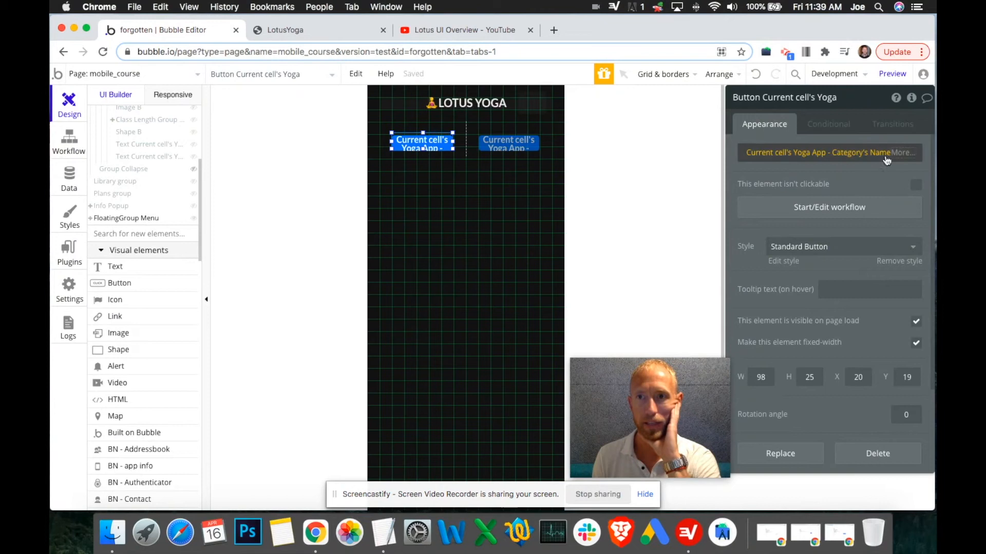
pyautogui.click(522, 125)
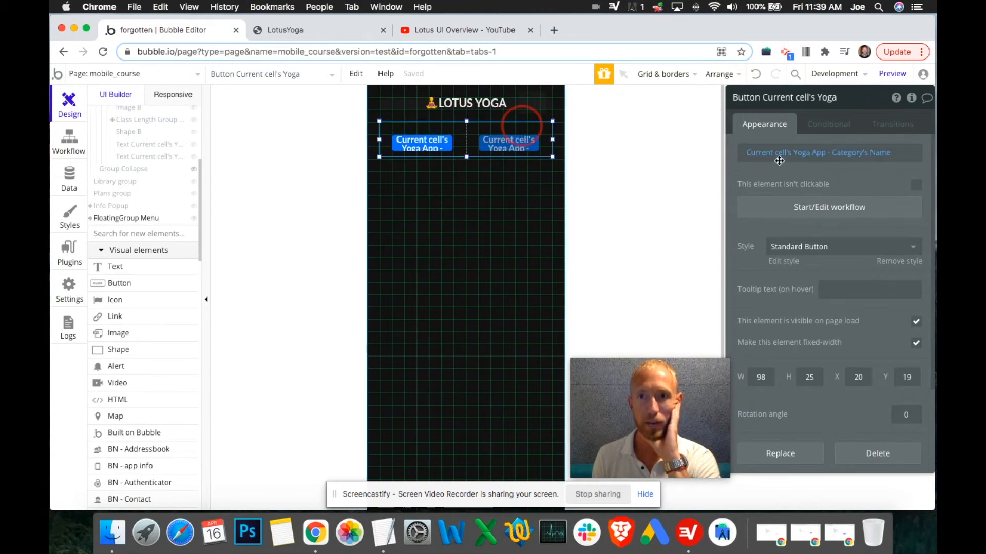
pyautogui.click(828, 195)
pyautogui.click(840, 190)
pyautogui.click(696, 193)
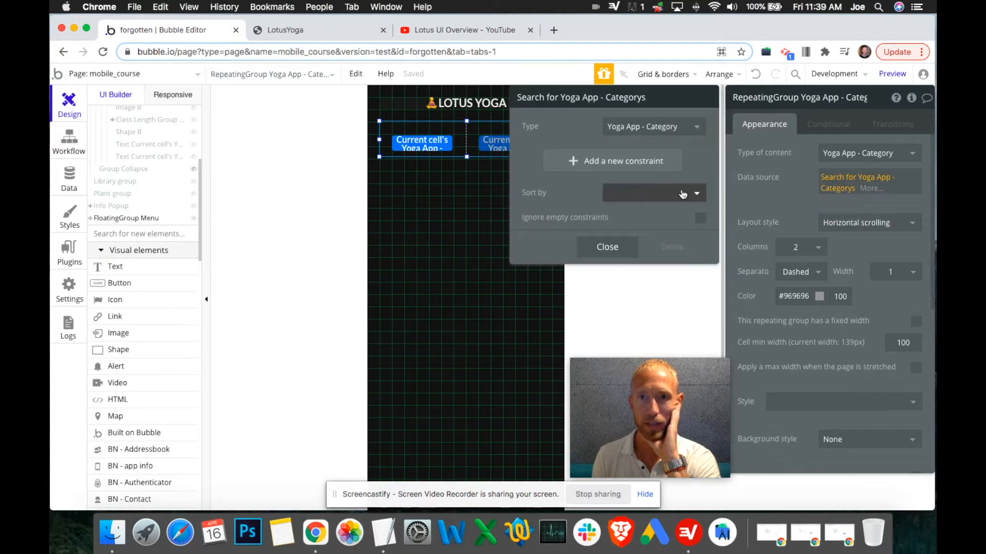
pyautogui.click(661, 234)
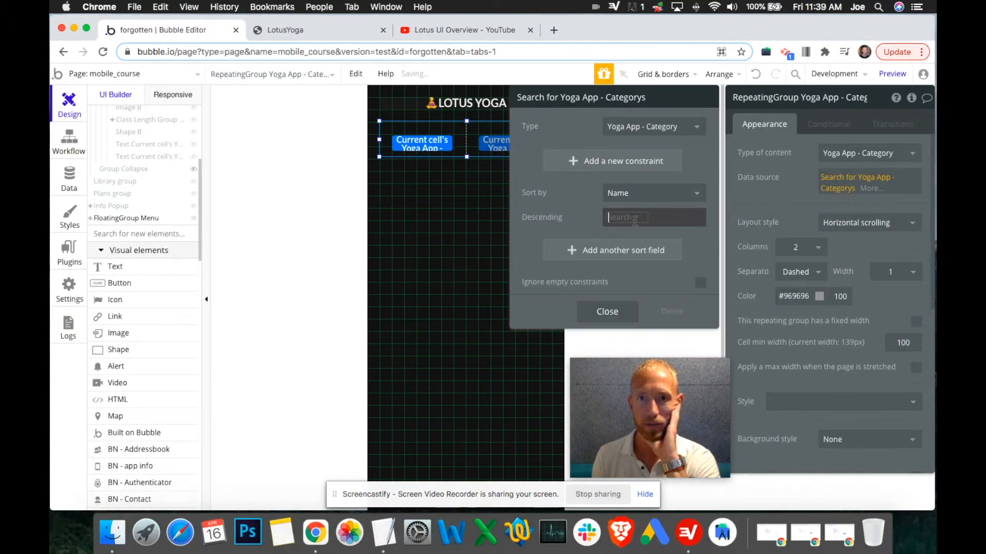
pyautogui.click(537, 238)
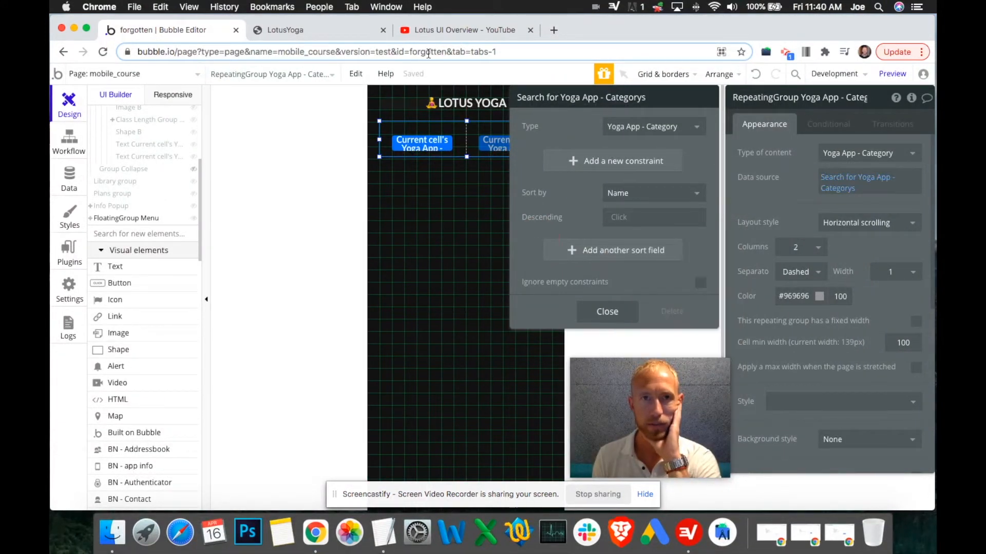
# Step: Check the sorted category row in the LotusYoga preview by scrolling it sideways, and close the search settings in the Bubble editor
pyautogui.click(327, 36)
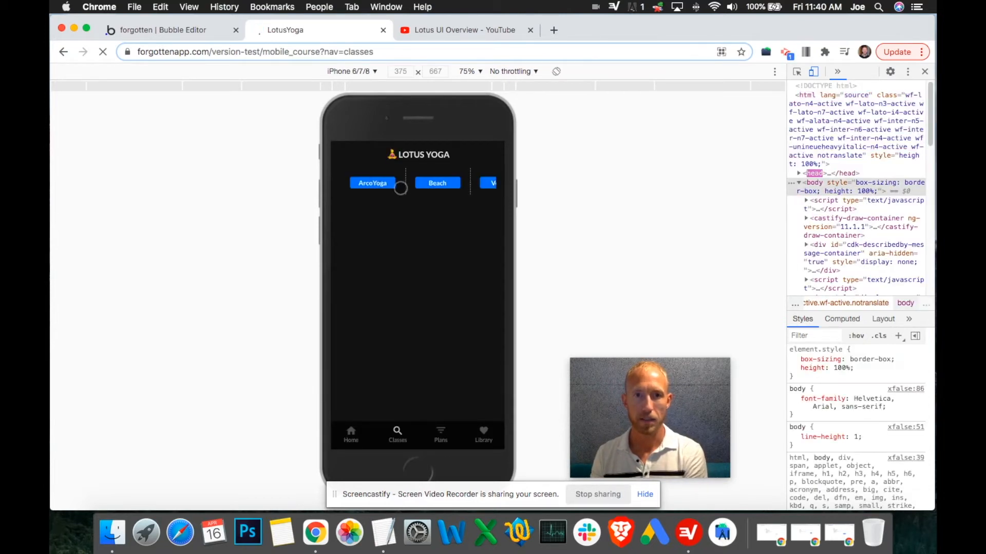
pyautogui.moveTo(465, 185); pyautogui.dragTo(361, 182)
pyautogui.moveTo(426, 185); pyautogui.dragTo(497, 183)
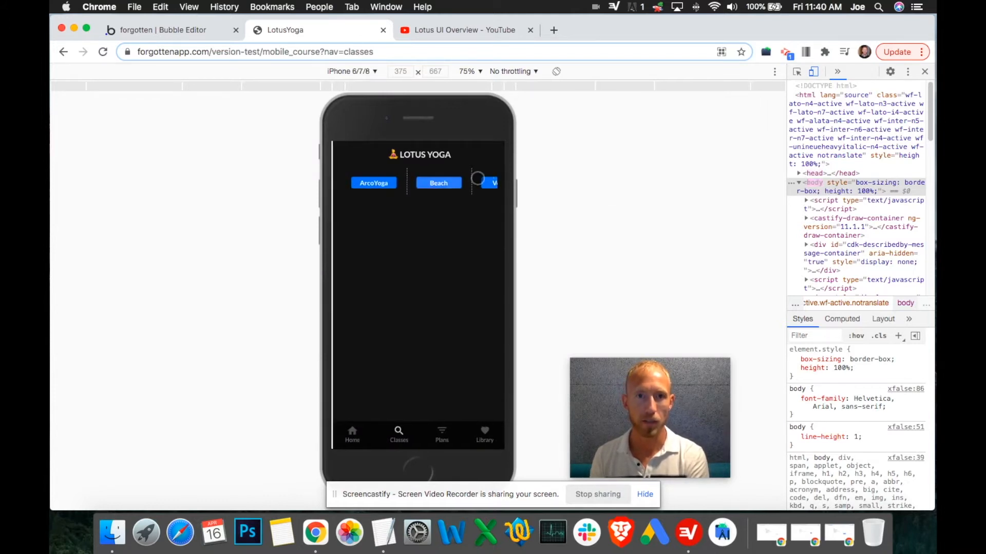
pyautogui.click(188, 32)
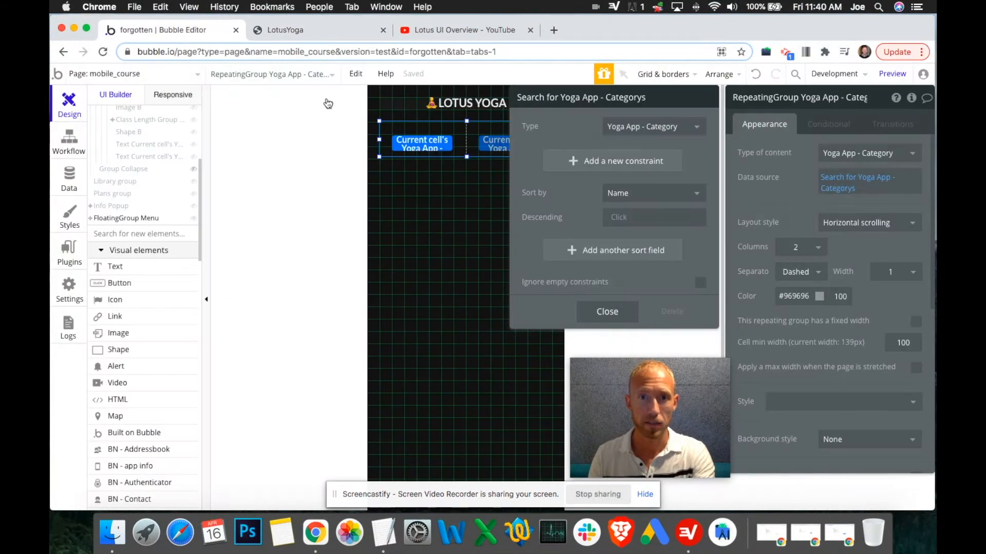
pyautogui.click(616, 312)
pyautogui.click(312, 34)
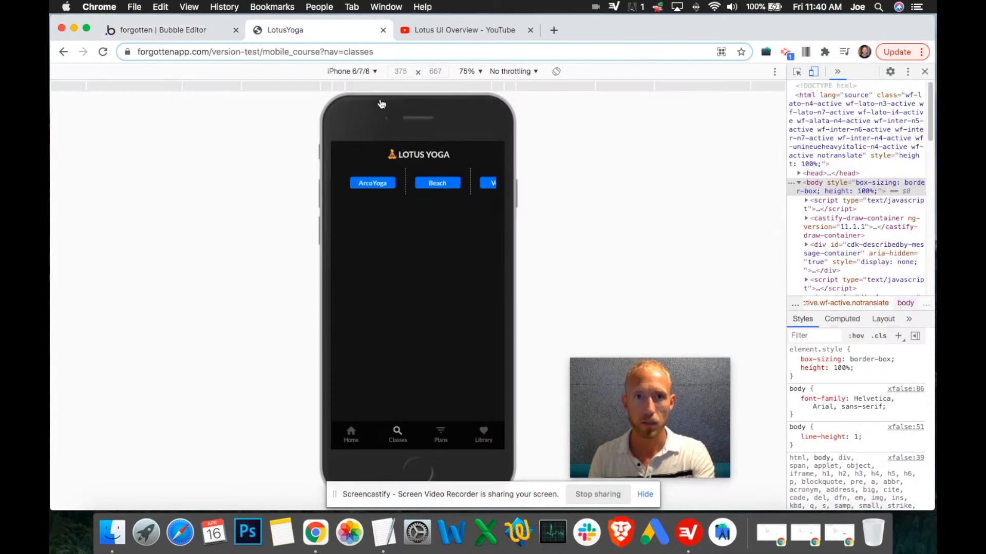
pyautogui.moveTo(455, 180); pyautogui.dragTo(531, 191)
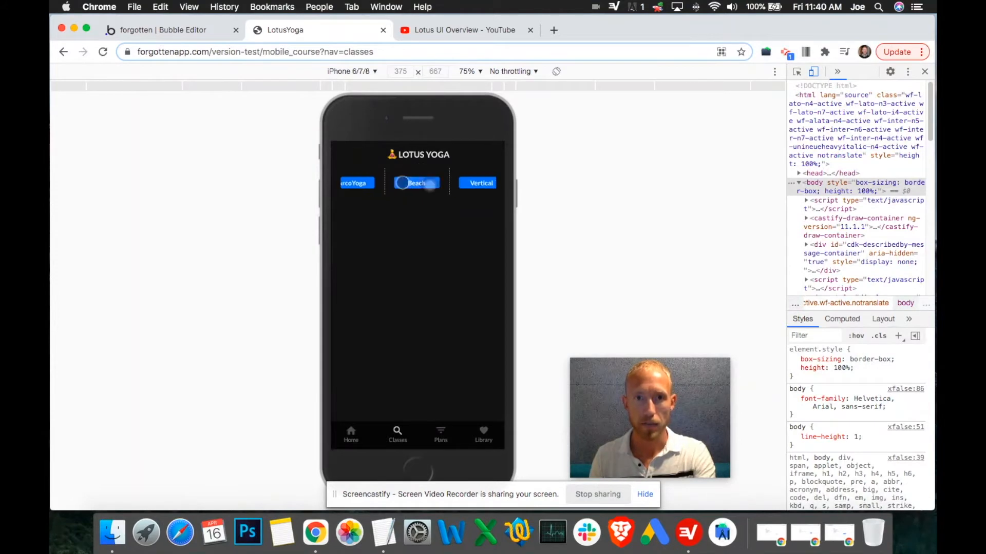
# Step: In the Bubble editor, move the category button up 3 px within its repeating group cell
pyautogui.click(190, 28)
pyautogui.click(434, 146)
pyautogui.press('Up')
pyautogui.press('Up')
pyautogui.press('Up')
# Step: Make the category button's width flexible instead of fixed and set its maximum width to 200% of current width
pyautogui.scroll(-3, 821, 277)
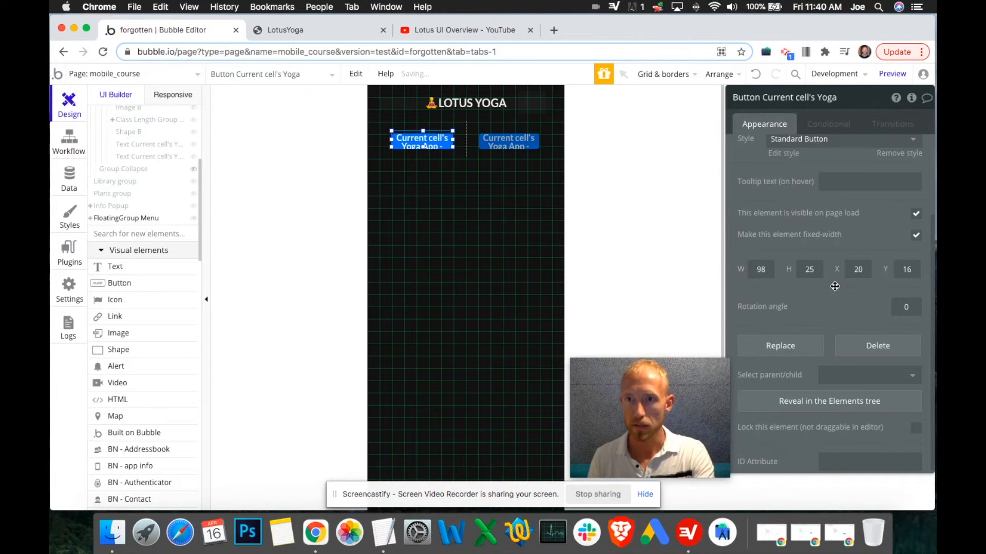
pyautogui.click(917, 238)
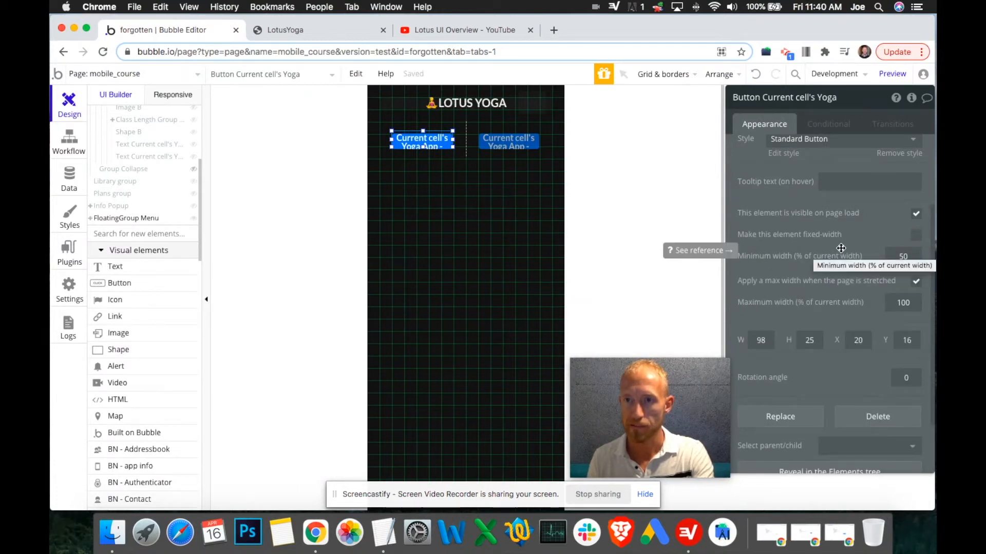
pyautogui.click(895, 303)
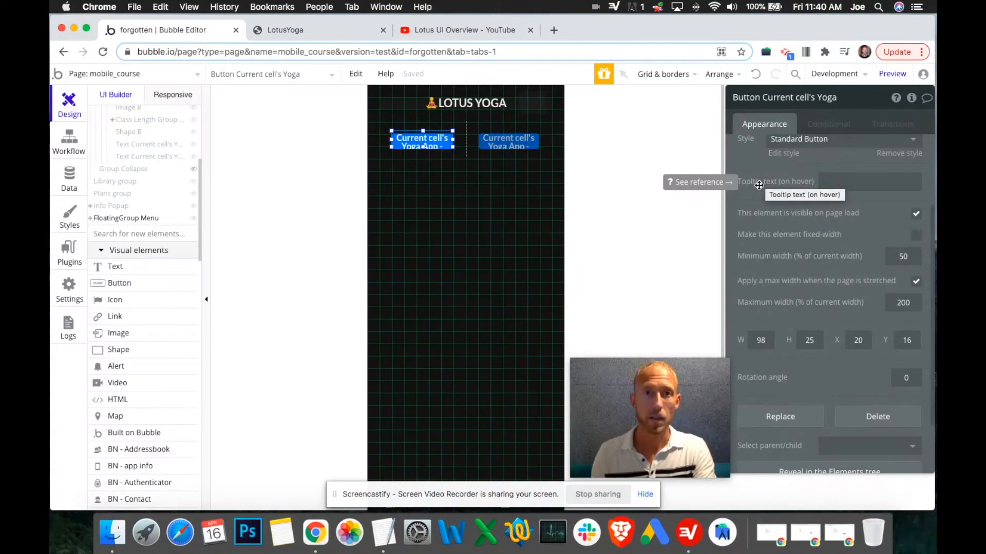
# Step: Compare the reference video's category bar with the updated preview, and remove the Standard Button style from the category button
pyautogui.click(480, 27)
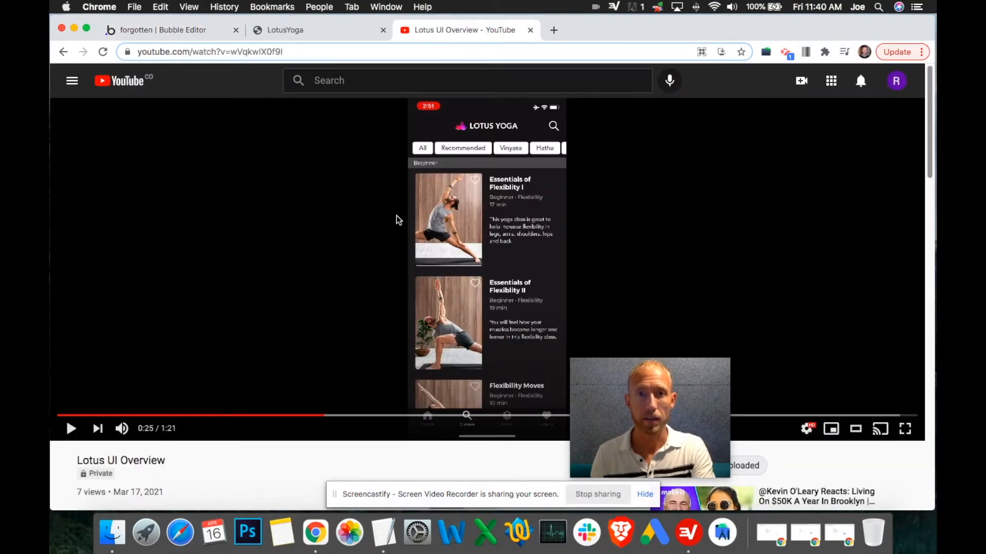
pyautogui.click(310, 33)
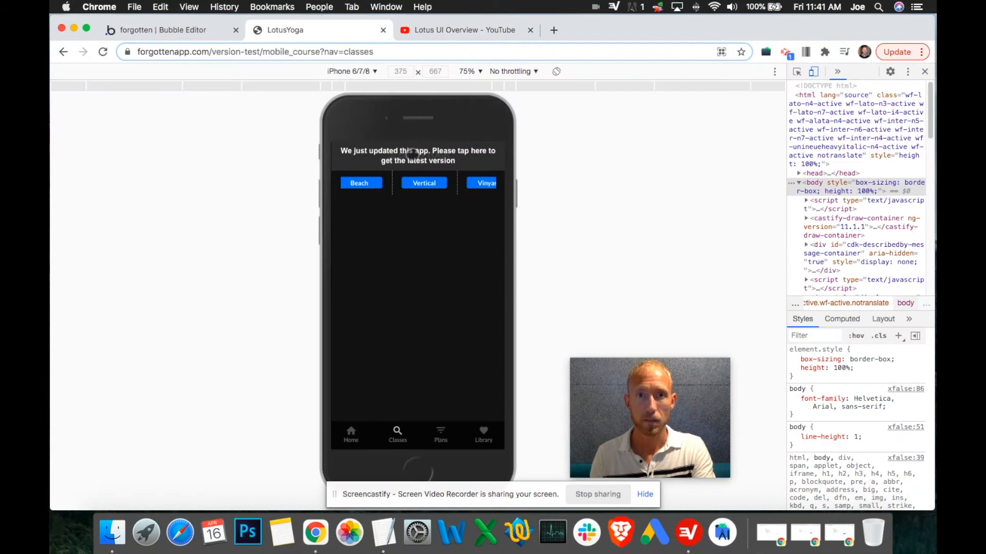
pyautogui.click(184, 32)
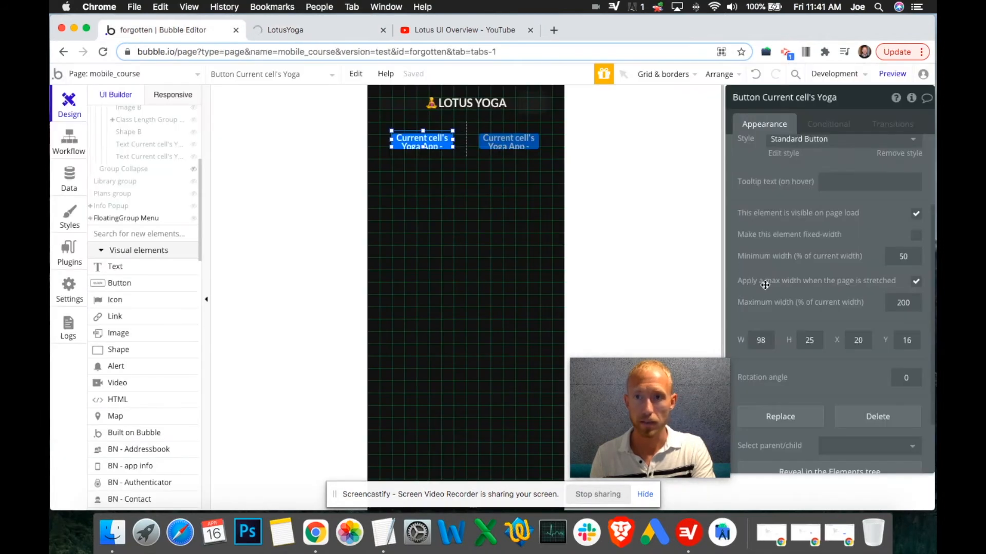
pyautogui.scroll(3, 810, 279)
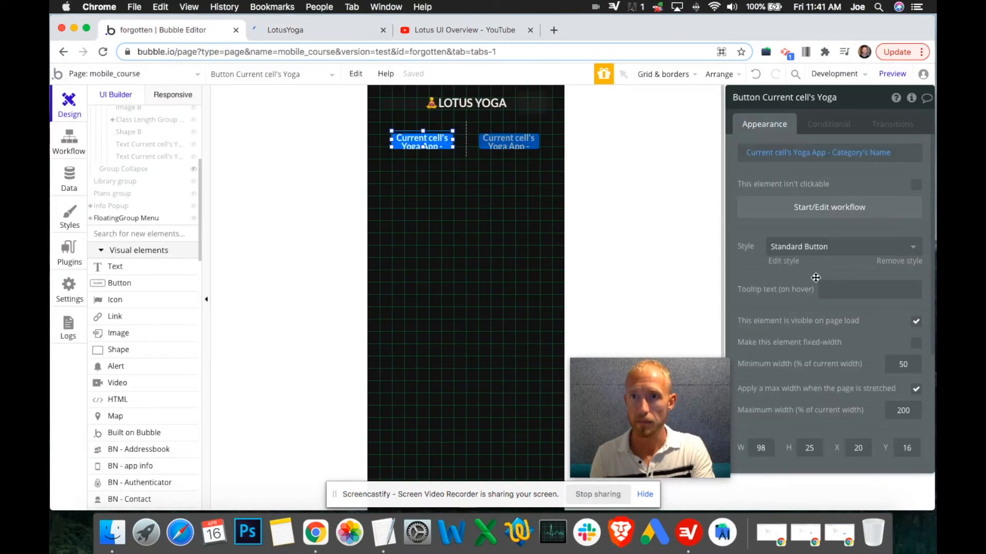
pyautogui.click(837, 247)
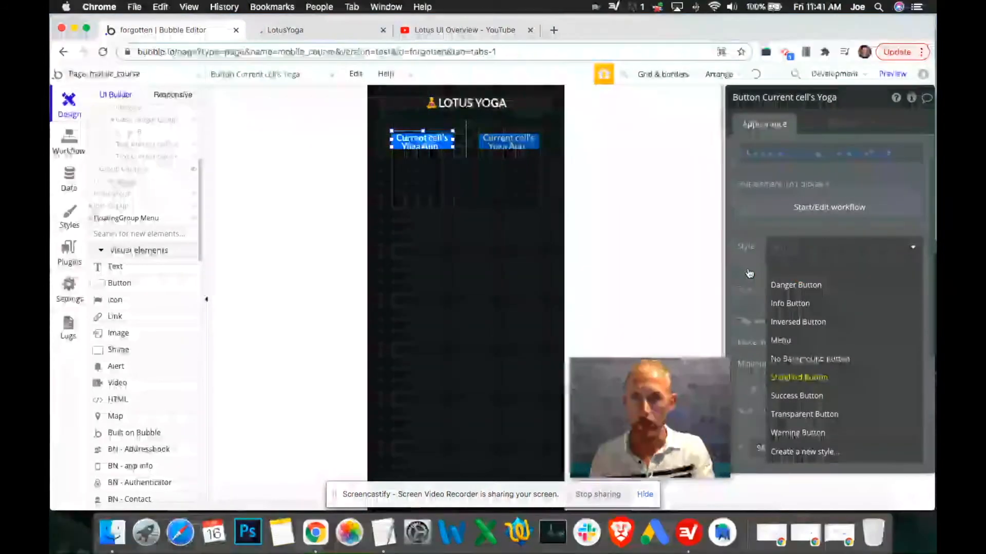
# Step: Check the category row in the LotusYoga preview and narrow the button in the Bubble editor to about 40 px wide
pyautogui.click(346, 35)
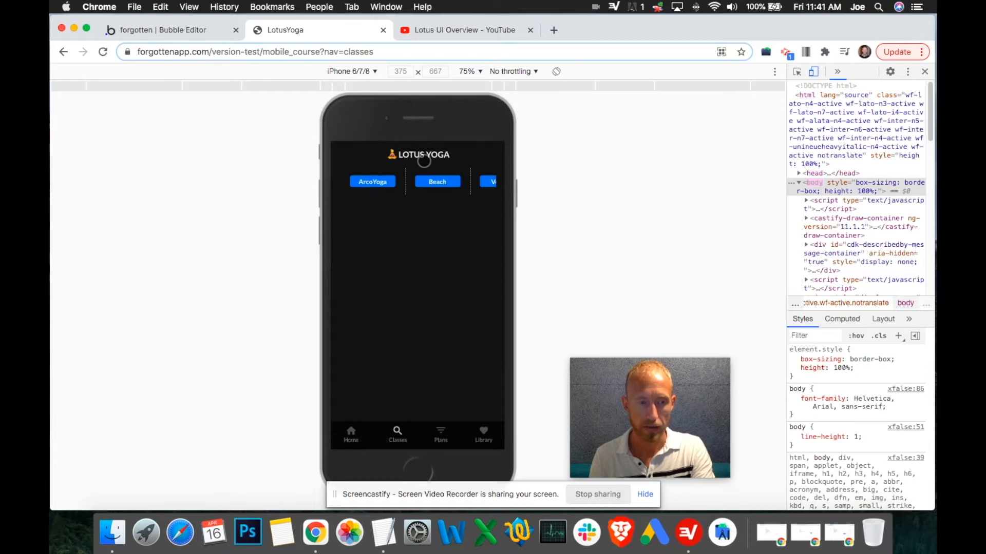
pyautogui.moveTo(464, 183)
pyautogui.mouseDown()
pyautogui.moveTo(370, 174)
pyautogui.moveTo(450, 179)
pyautogui.mouseUp()
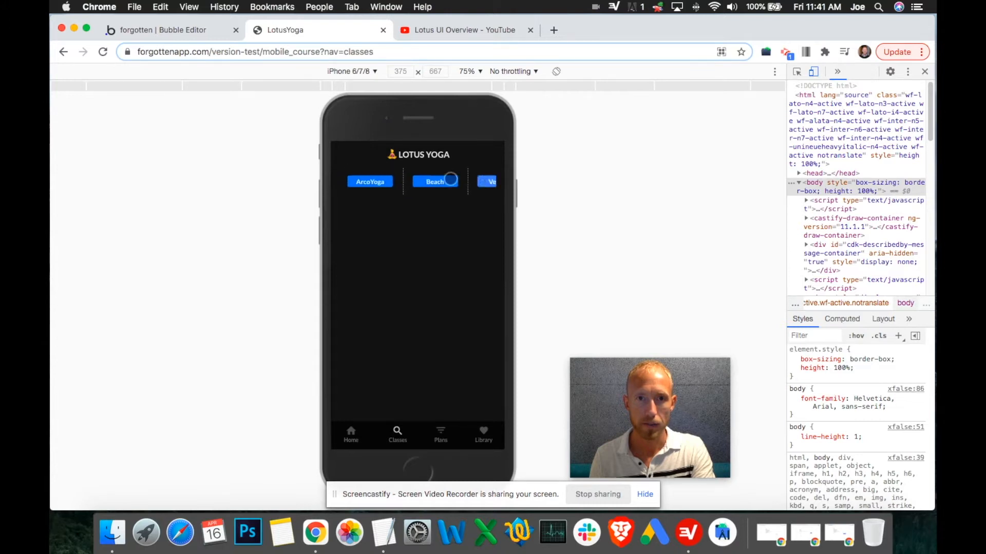
pyautogui.click(164, 30)
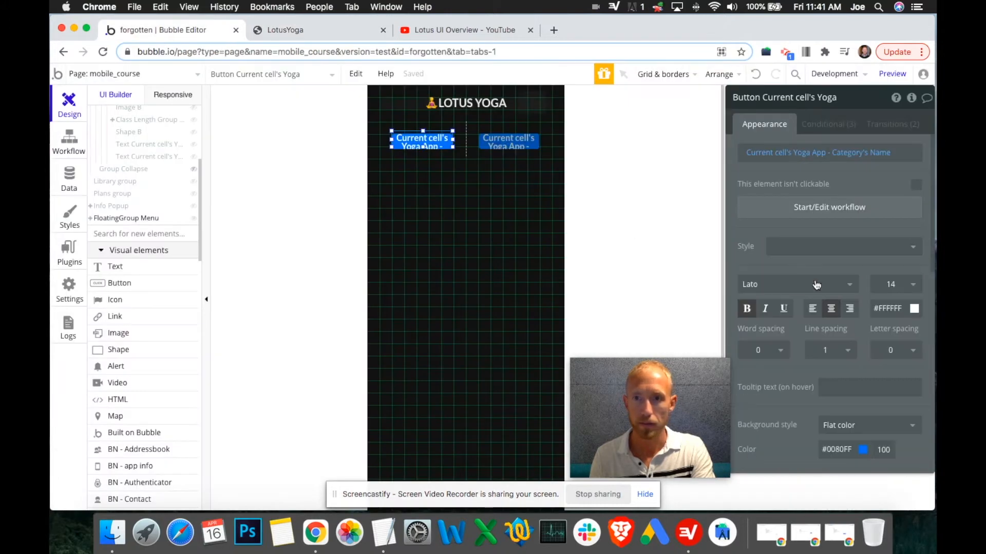
pyautogui.scroll(-5, 817, 285)
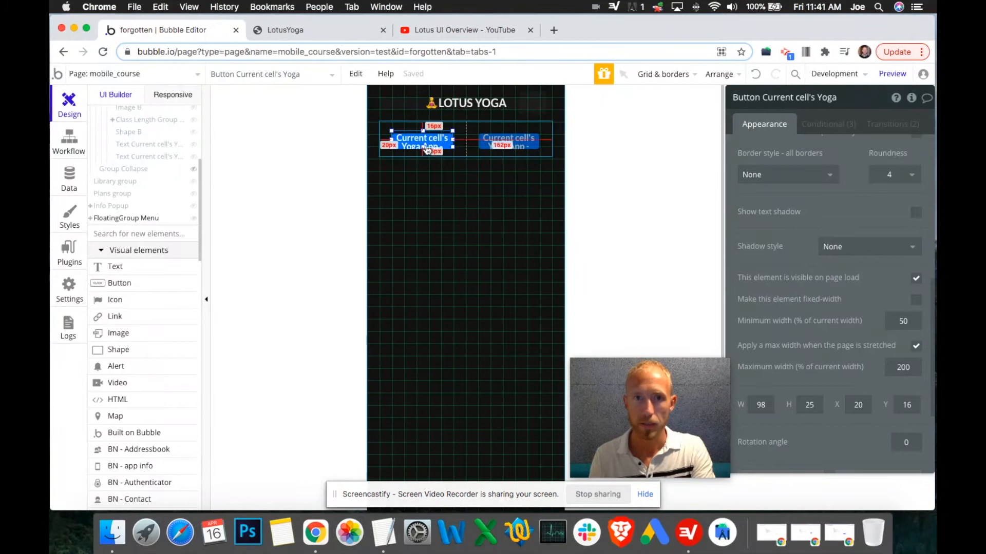
pyautogui.moveTo(448, 139); pyautogui.dragTo(418, 140)
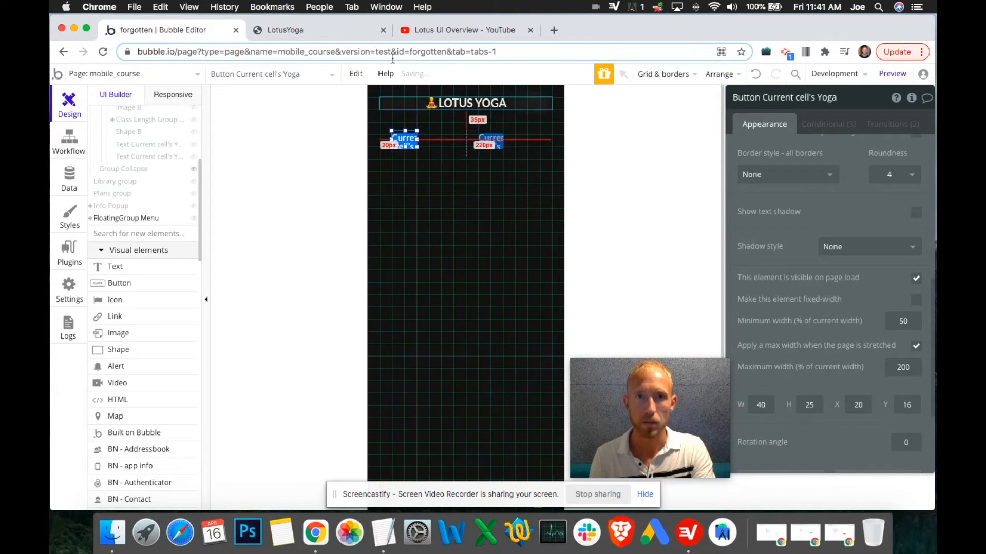
# Step: Compare the narrowed category buttons in the LotusYoga preview with the category bar in the reference video
pyautogui.click(430, 29)
pyautogui.click(277, 29)
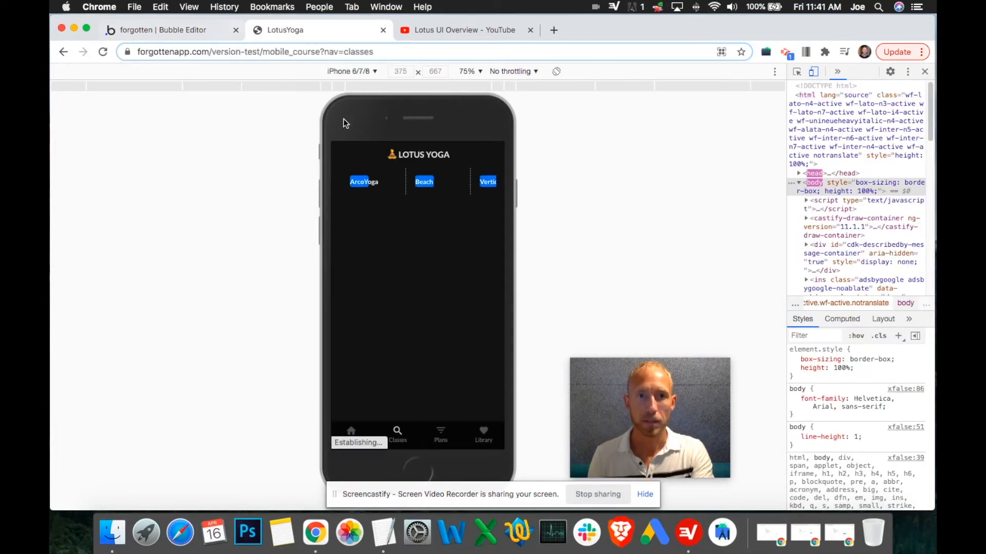
pyautogui.click(172, 32)
pyautogui.click(445, 32)
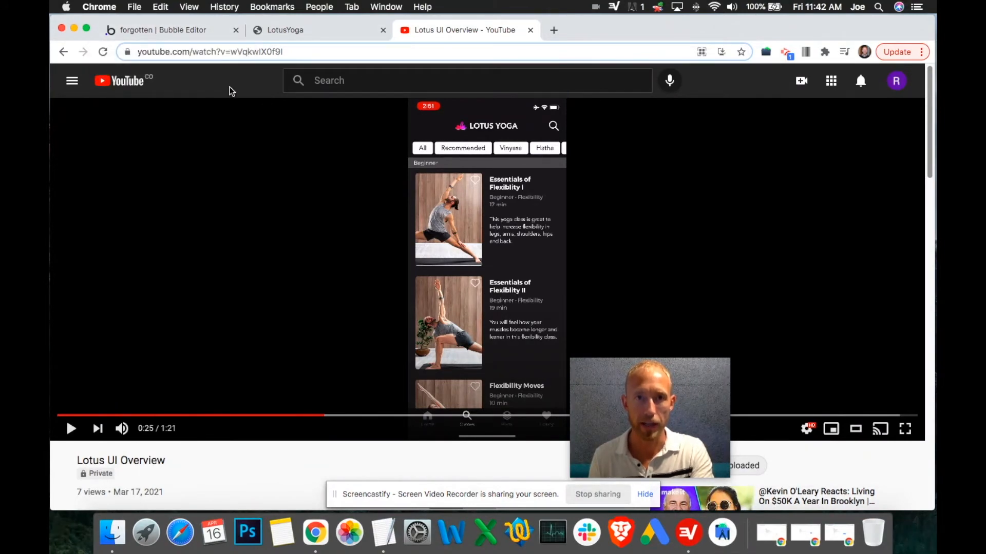
pyautogui.click(197, 32)
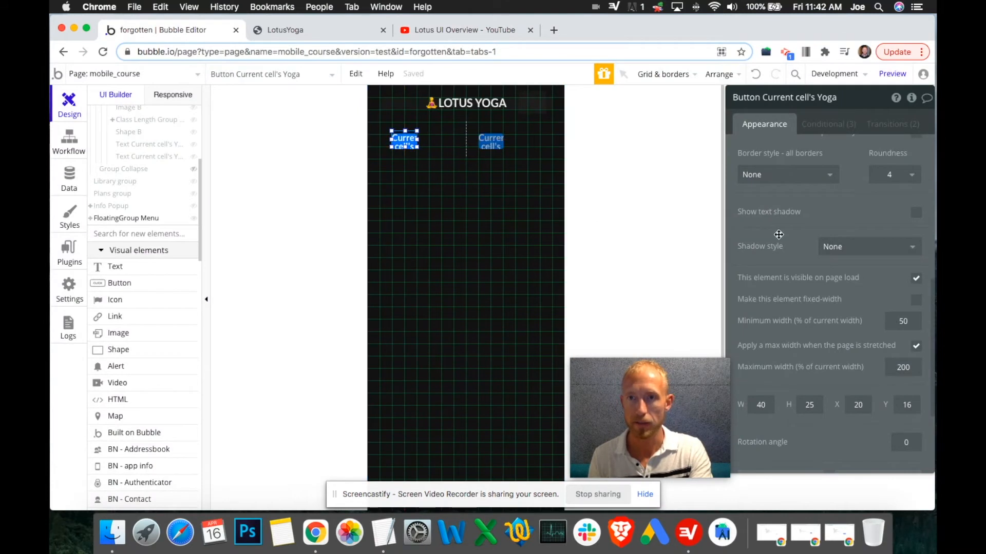
# Step: Set the category button's minimum width to 10% of current width and widen the button to about 60 px
pyautogui.scroll(5, 787, 246)
pyautogui.scroll(-5, 821, 257)
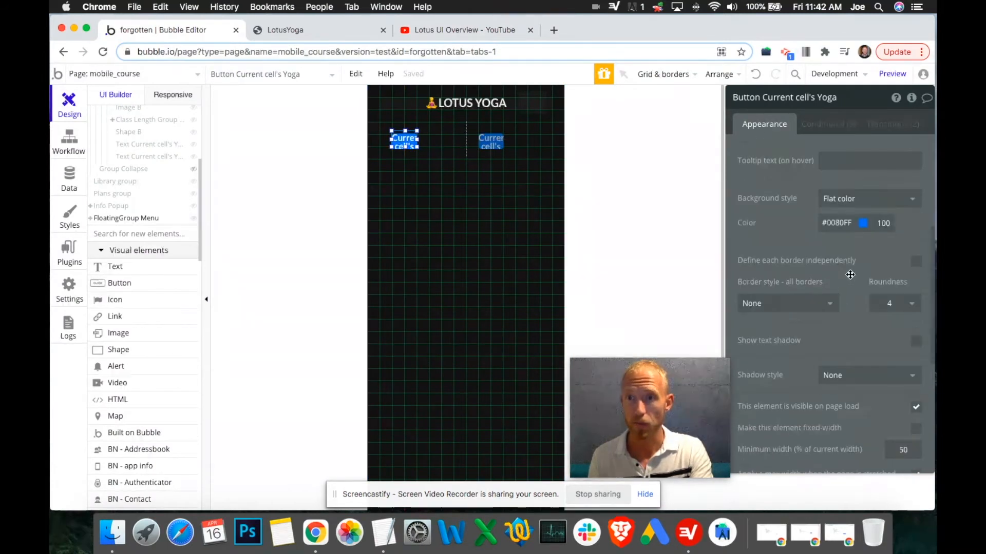
pyautogui.scroll(2, 849, 272)
pyautogui.scroll(3, 798, 256)
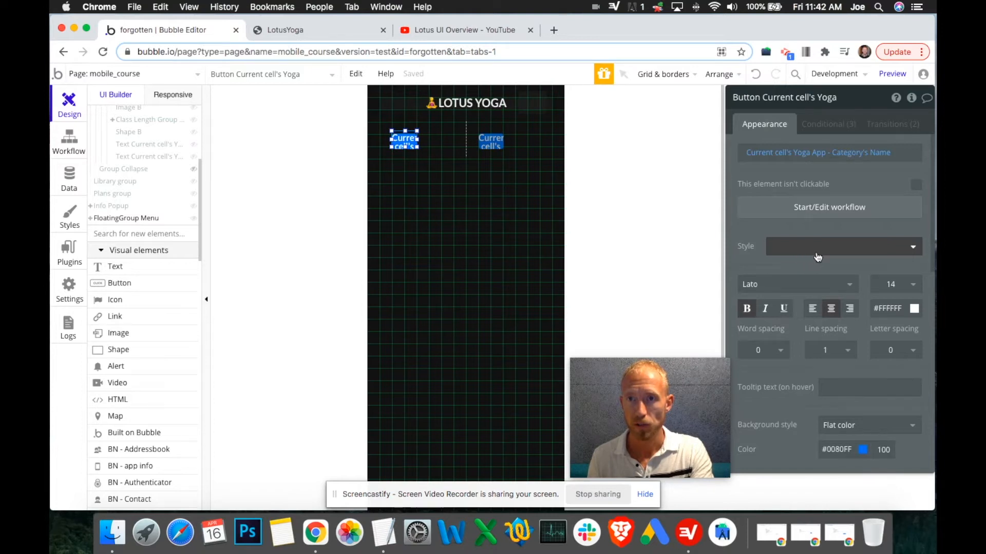
pyautogui.scroll(-3, 818, 255)
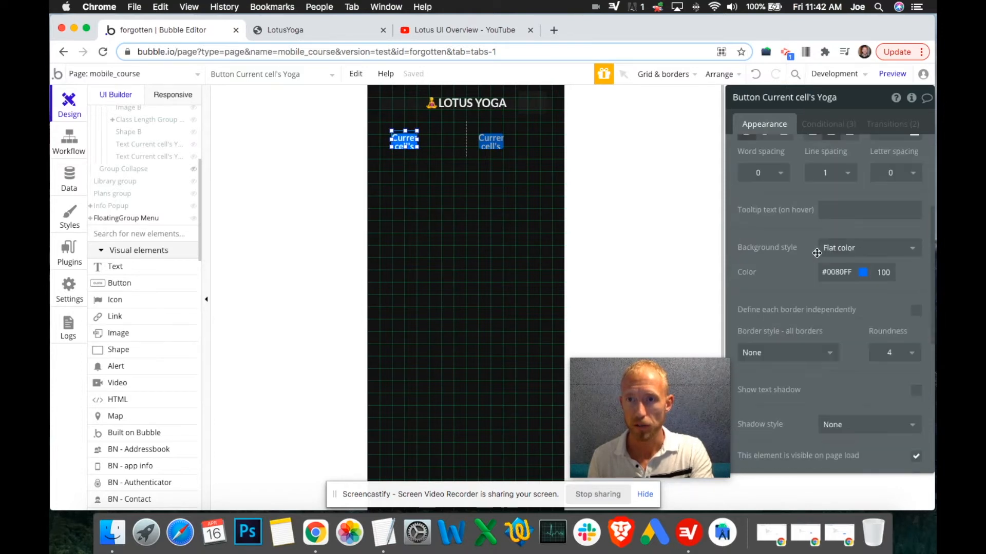
pyautogui.scroll(-4, 816, 252)
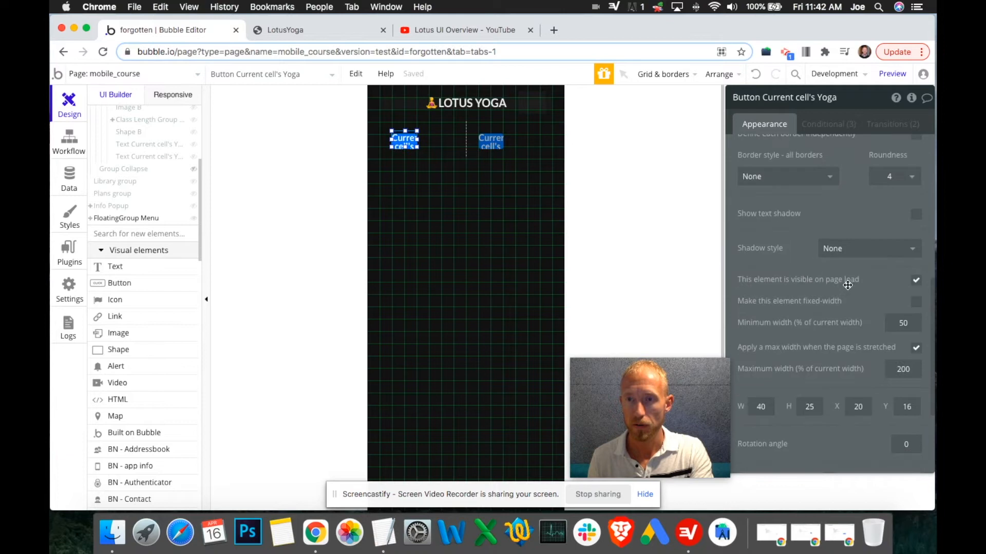
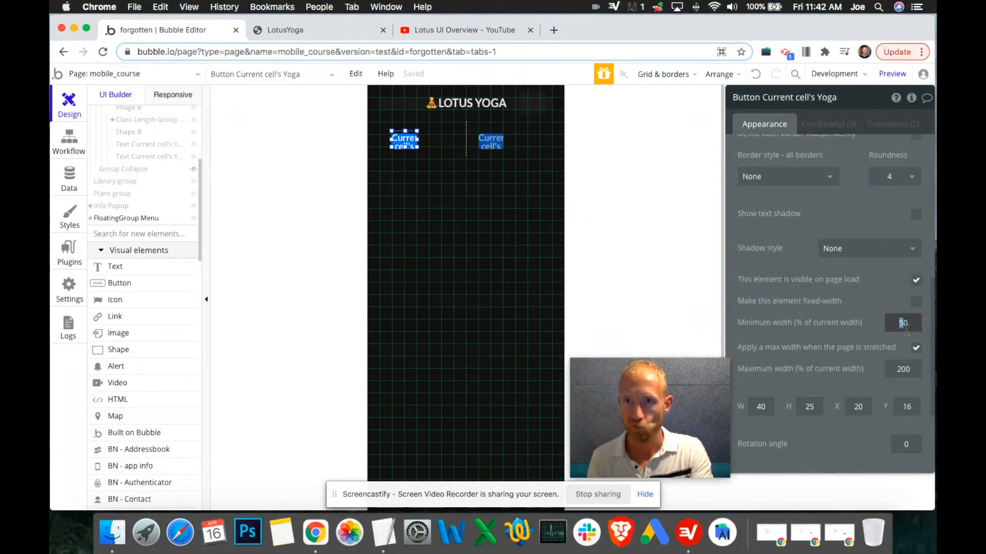
pyautogui.scroll(2, 907, 334)
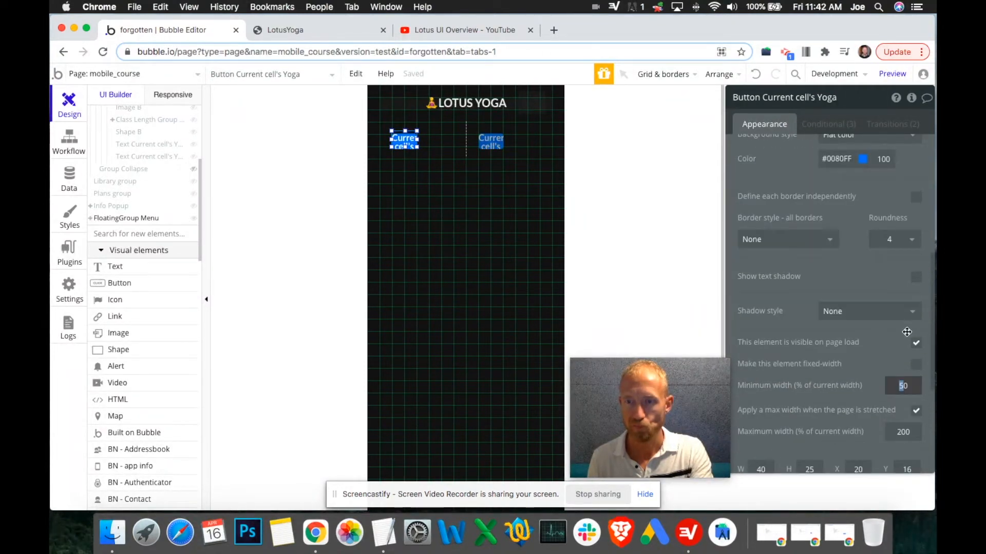
pyautogui.write('1')
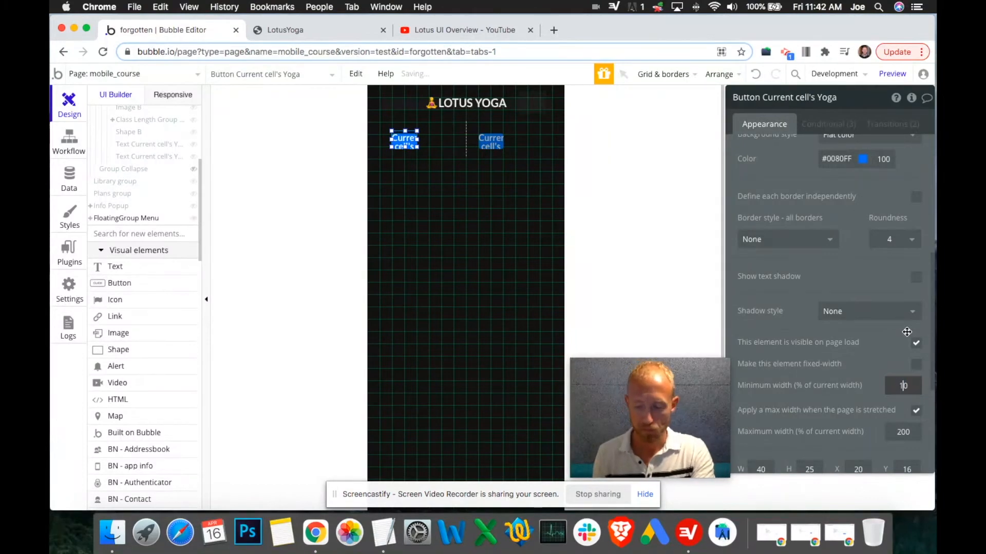
pyautogui.moveTo(418, 138); pyautogui.dragTo(429, 138)
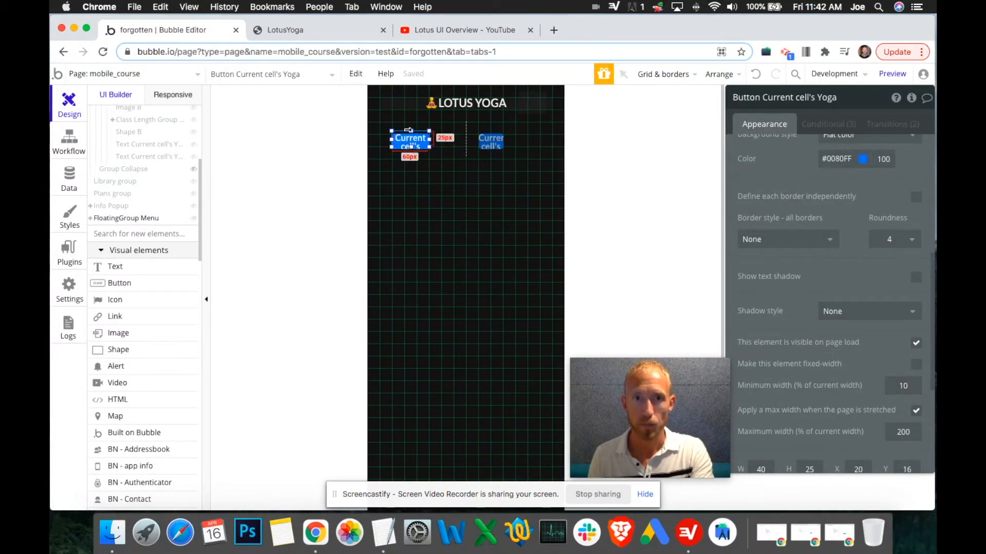
# Step: Check the widened category buttons in the updated LotusYoga preview, and return to the Bubble editor
pyautogui.click(332, 29)
pyautogui.click(405, 151)
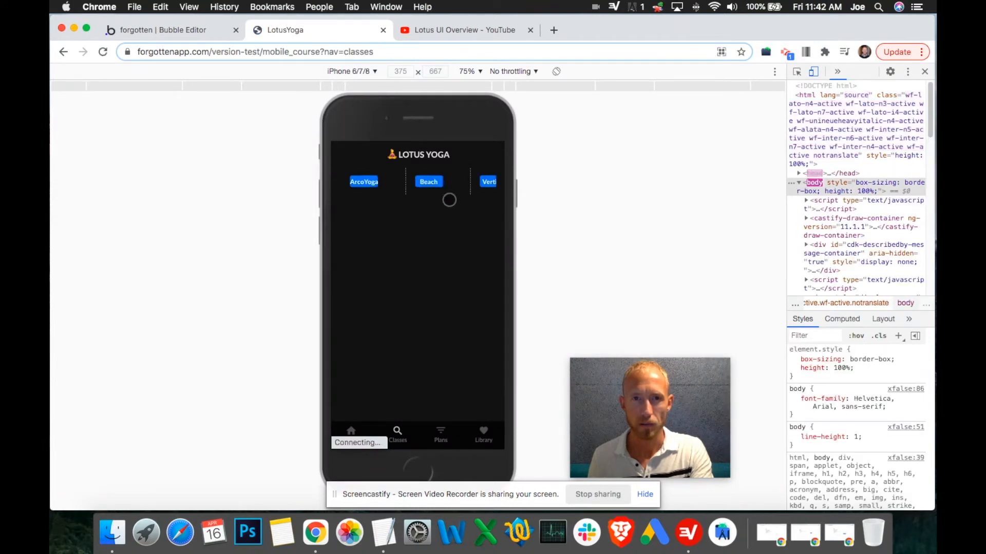
pyautogui.click(202, 30)
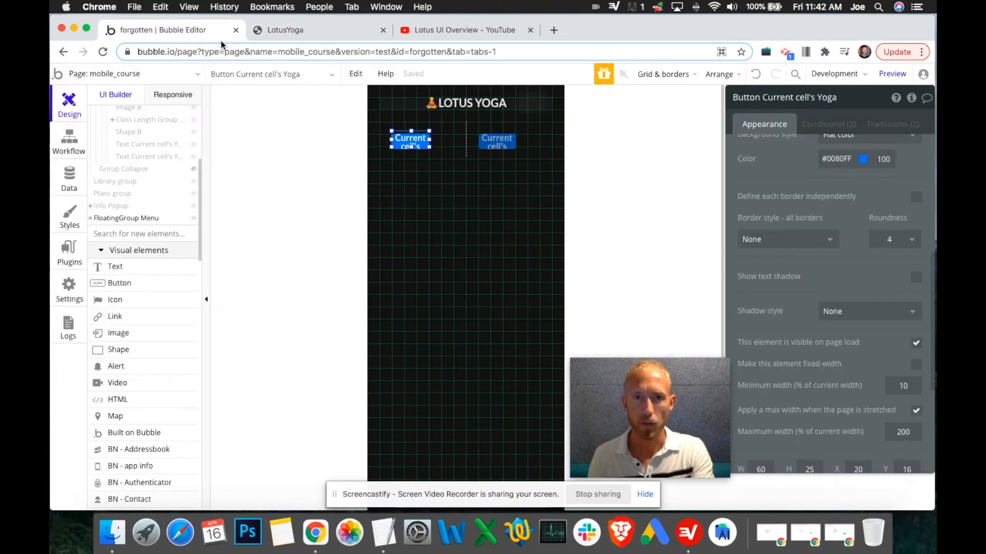
# Step: Set the category repeating group's separator to None and its columns to 1
pyautogui.scroll(5, 821, 216)
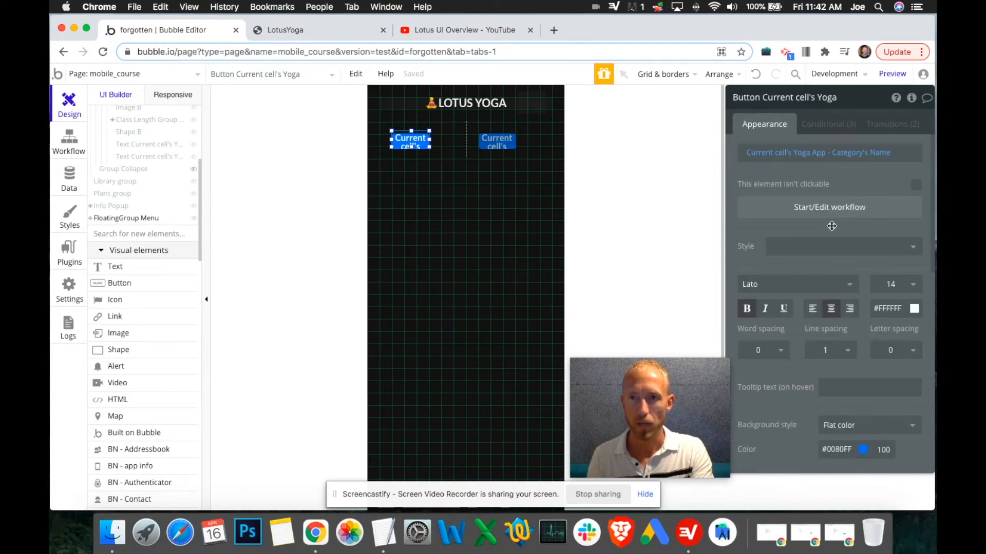
pyautogui.click(455, 148)
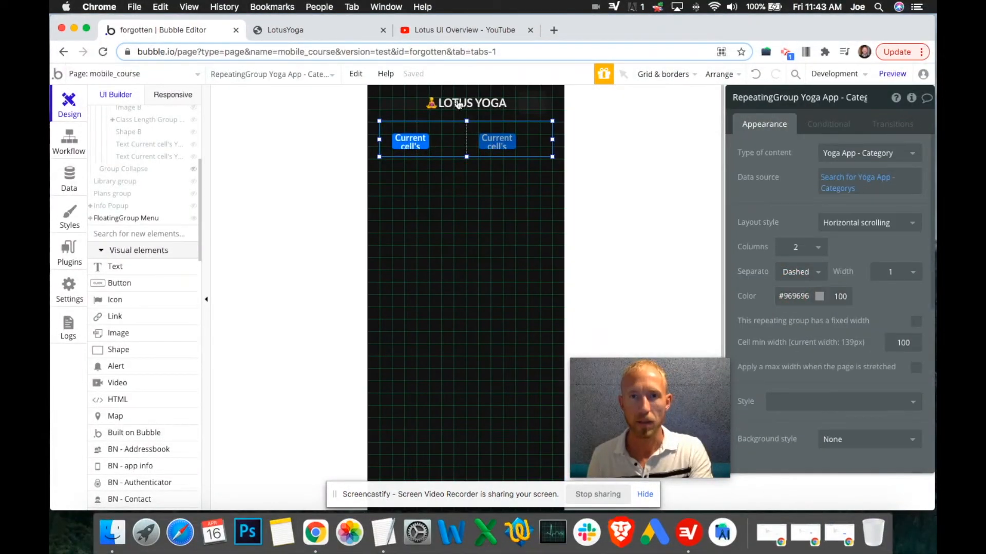
pyautogui.click(798, 271)
pyautogui.click(809, 289)
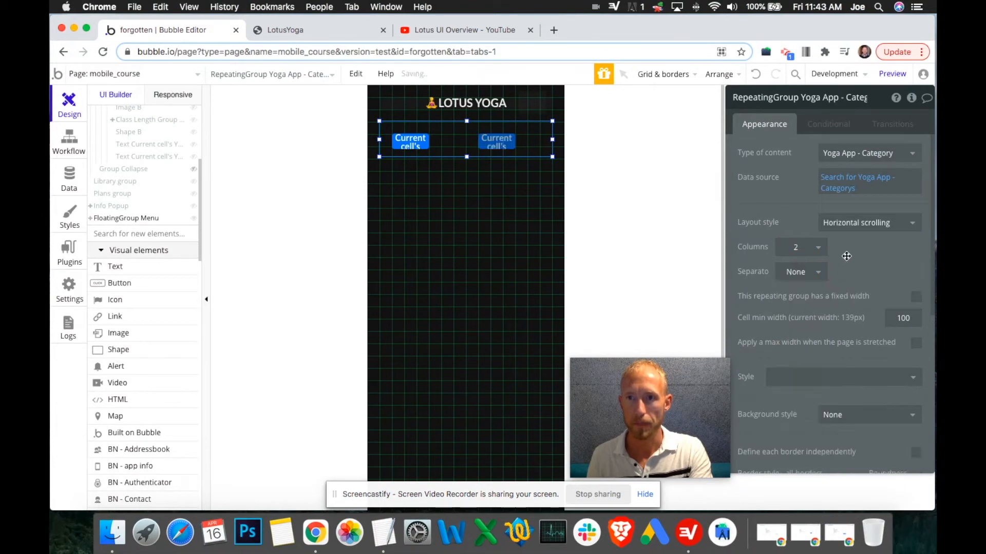
pyautogui.click(815, 248)
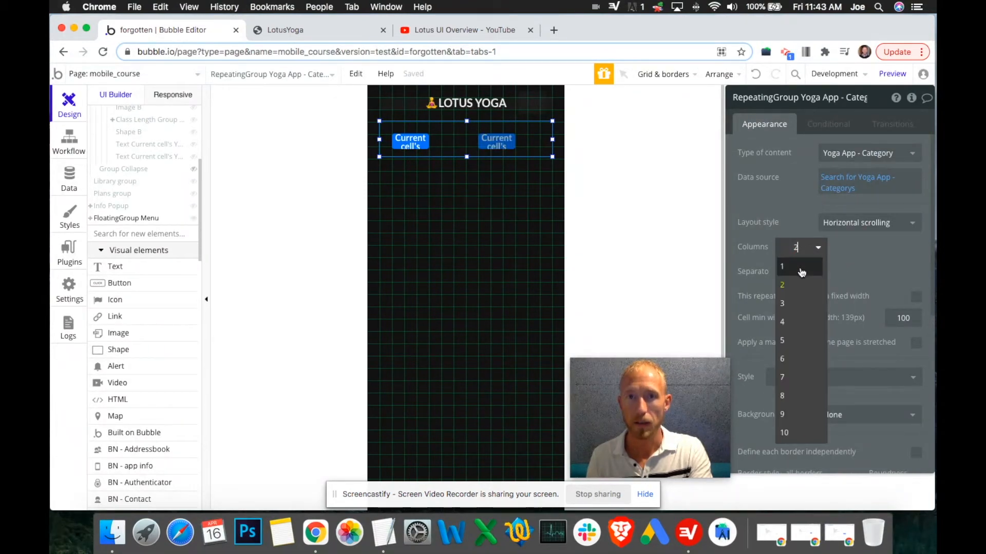
pyautogui.click(802, 267)
# Step: Narrow the category repeating group to about 100 px and inspect its responsive settings with the Classes group shown
pyautogui.moveTo(553, 139); pyautogui.dragTo(442, 140)
pyautogui.click(171, 95)
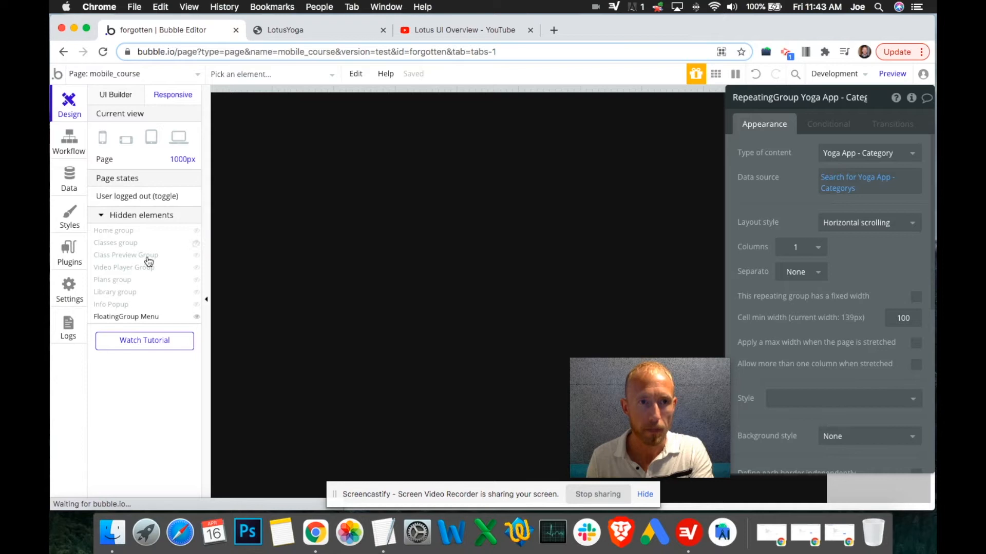
pyautogui.click(197, 257)
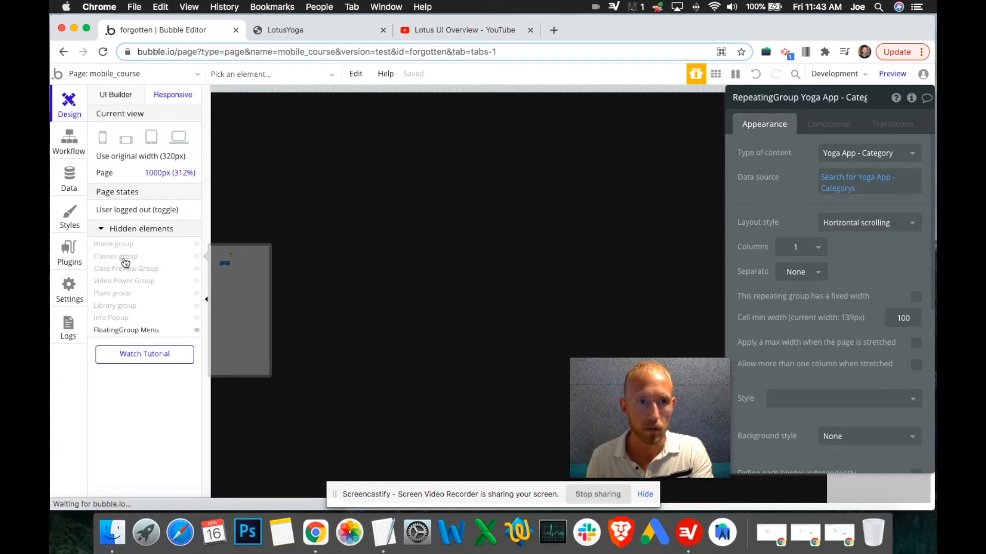
pyautogui.click(196, 257)
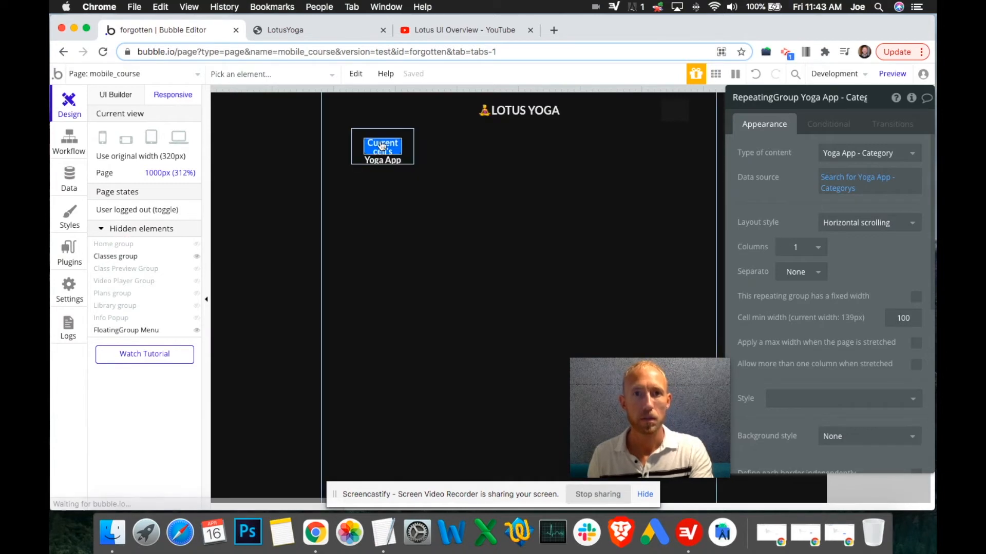
pyautogui.click(410, 158)
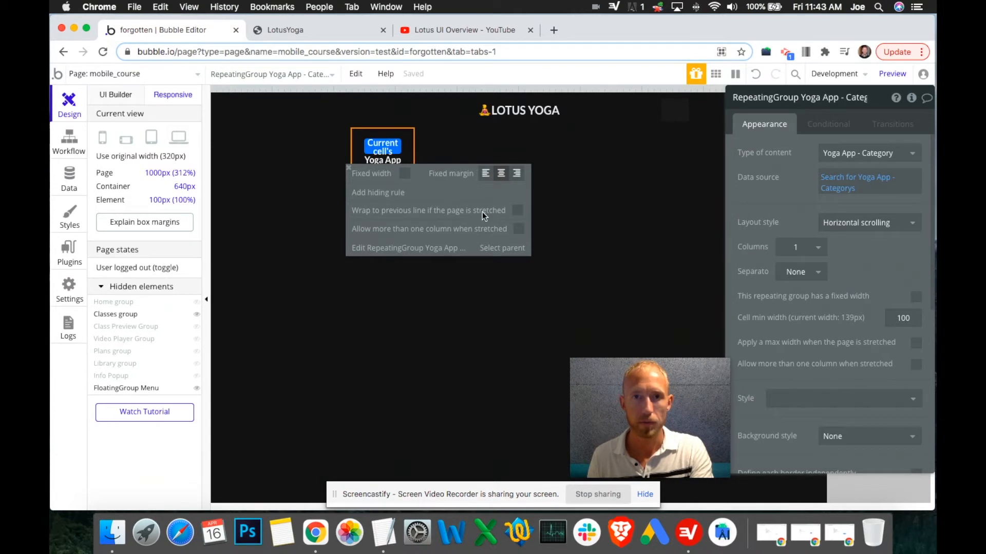
pyautogui.click(413, 154)
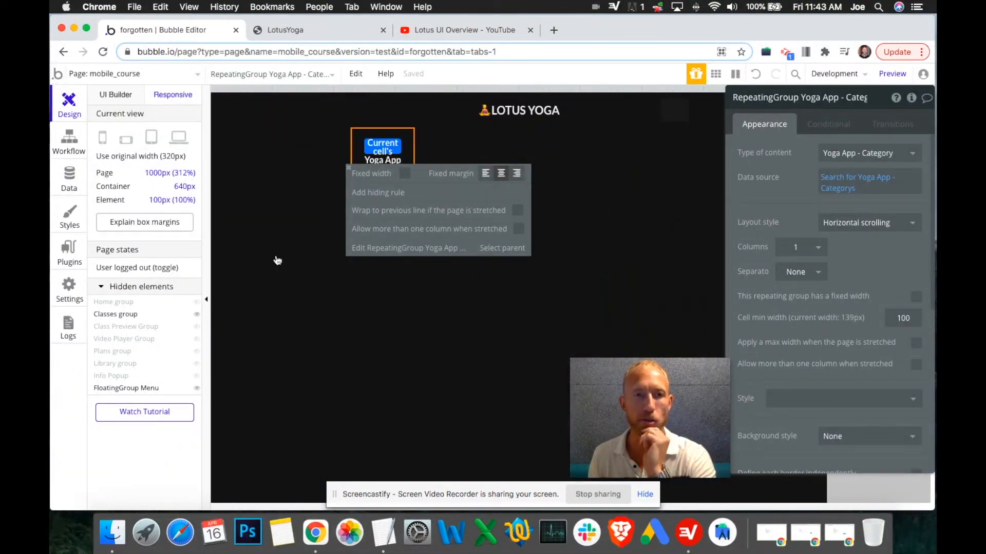
# Step: Return to the page layout and set the category repeating group's width to 280 px
pyautogui.click(135, 97)
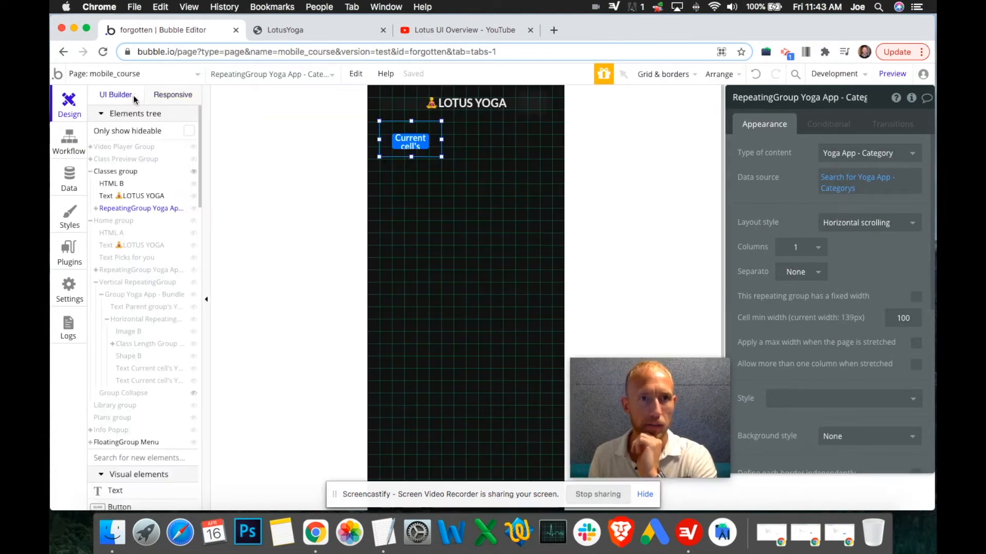
pyautogui.moveTo(442, 139); pyautogui.dragTo(548, 148)
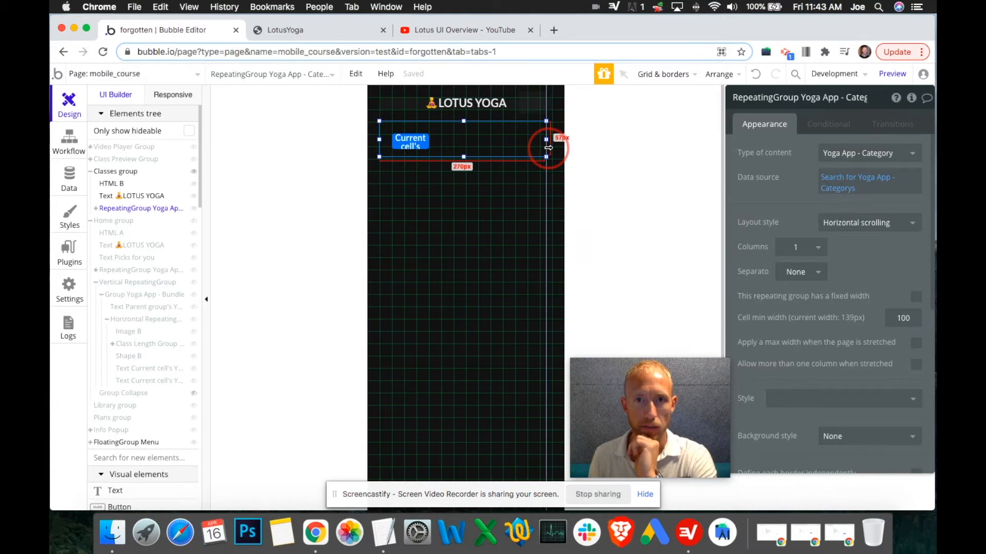
pyautogui.scroll(-6, 827, 299)
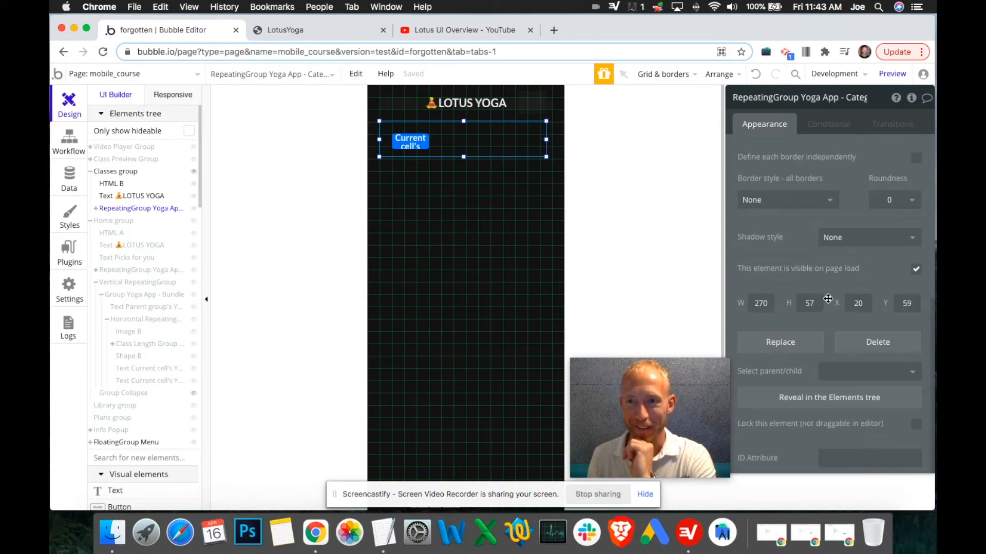
pyautogui.click(761, 304)
pyautogui.write('8')
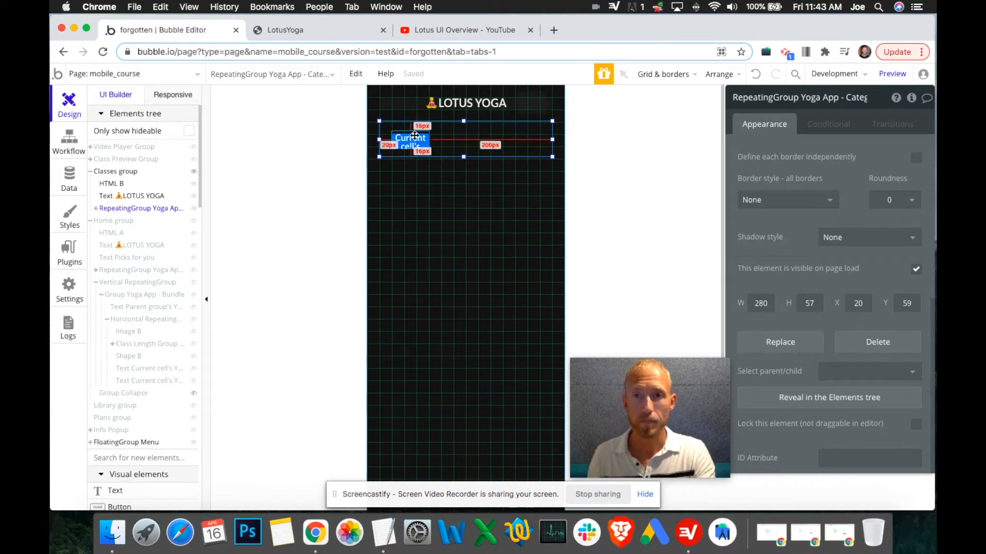
pyautogui.click(626, 189)
# Step: Reload the LotusYoga preview and compare its category row with the one in the reference video
pyautogui.click(323, 36)
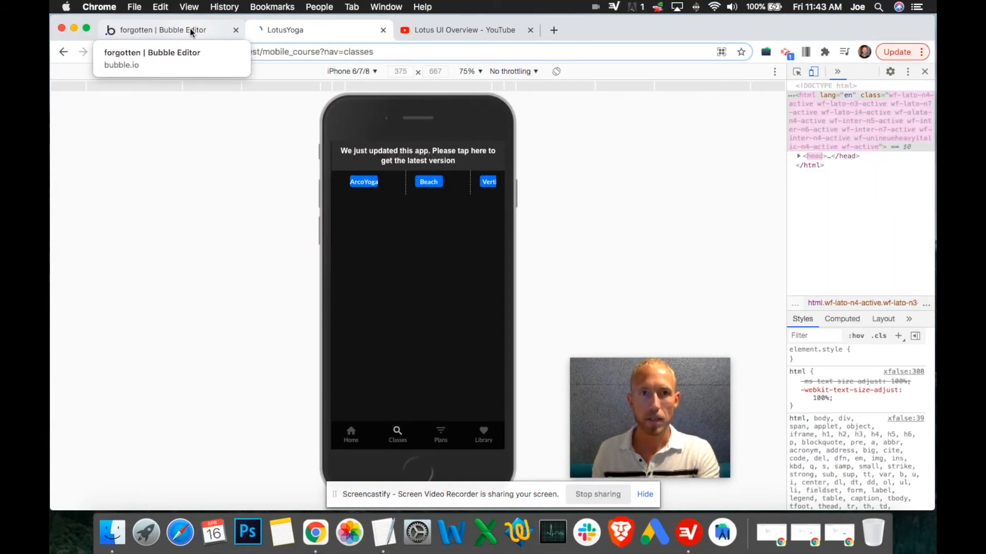
pyautogui.press('super+r')
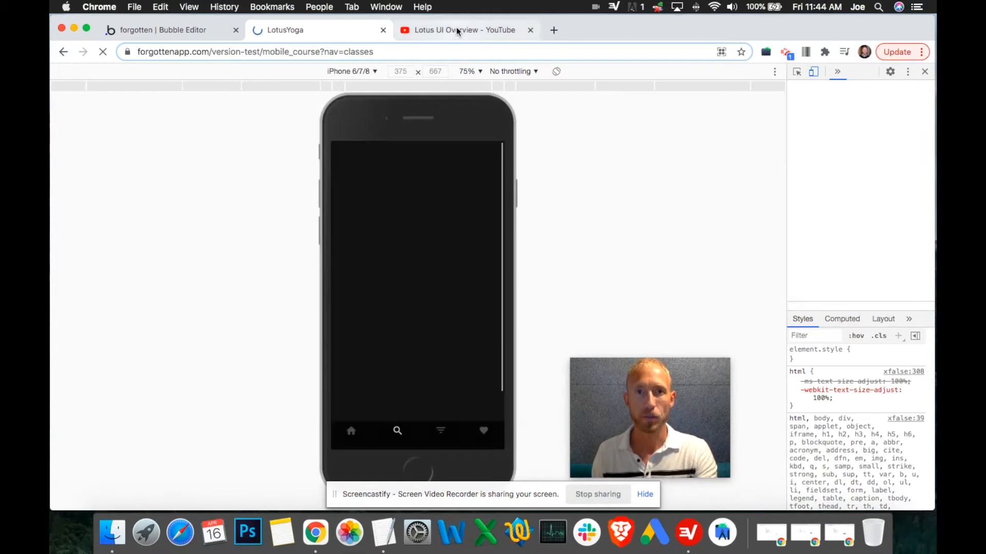
pyautogui.click(456, 26)
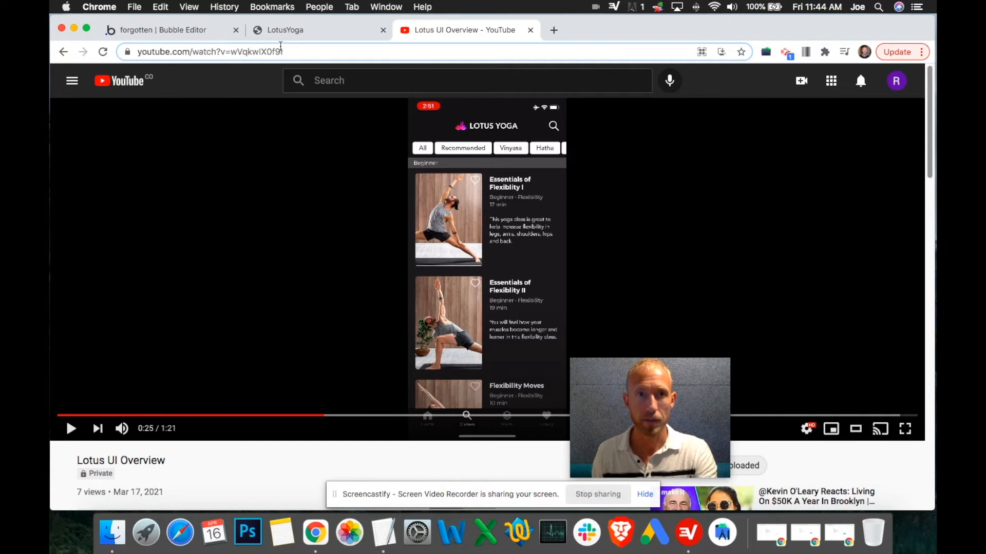
pyautogui.click(289, 32)
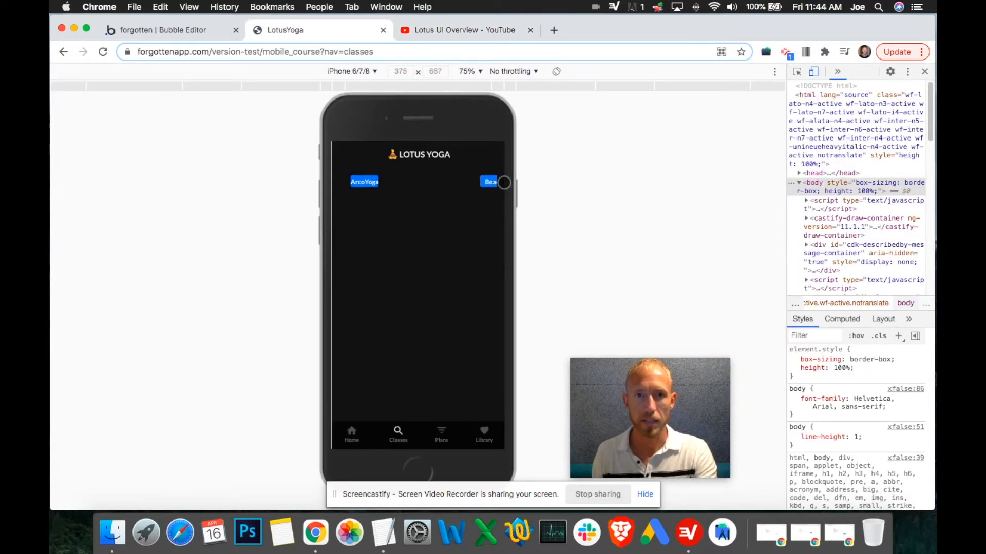
# Step: Back in the Bubble editor, widen the category button to about 106 px
pyautogui.click(200, 32)
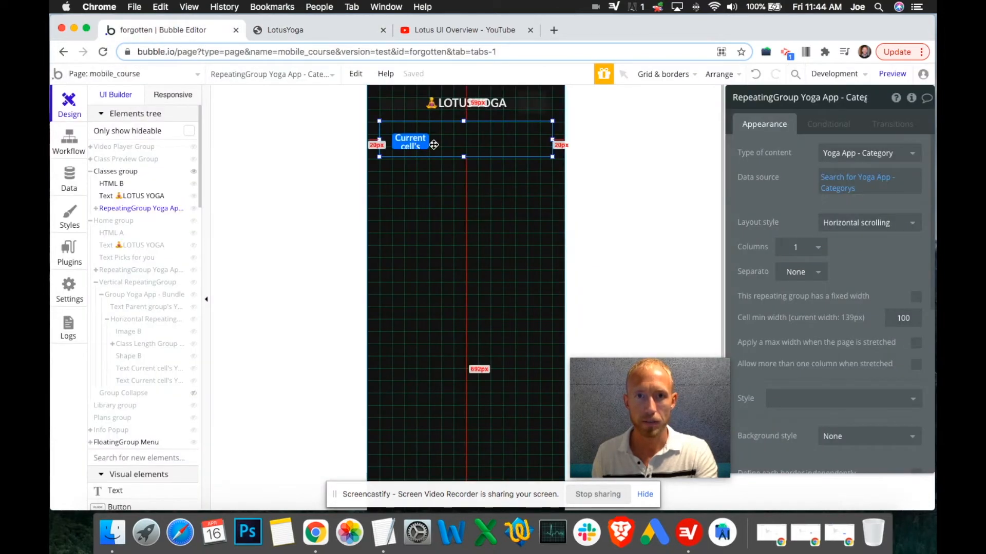
pyautogui.click(421, 140)
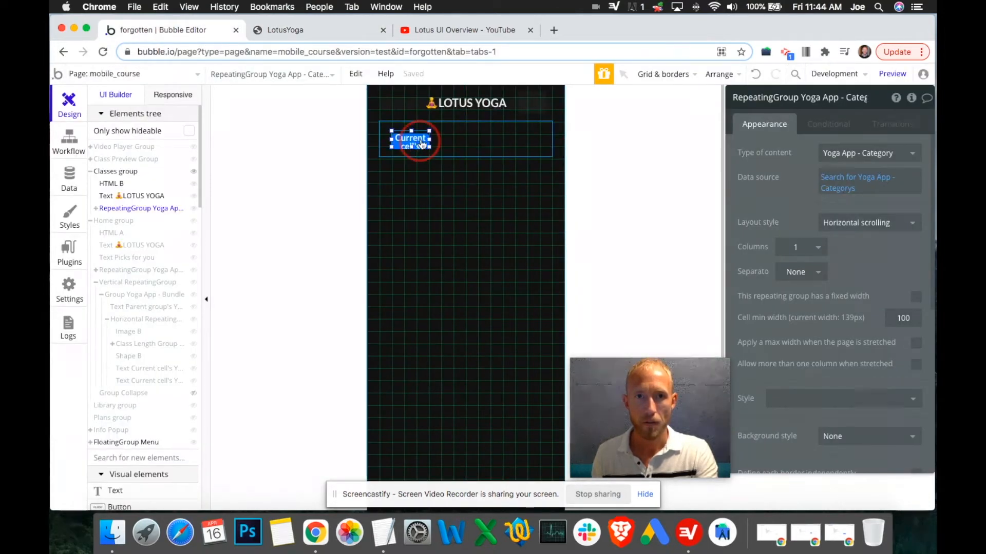
pyautogui.moveTo(430, 142); pyautogui.dragTo(522, 134)
pyautogui.click(523, 139)
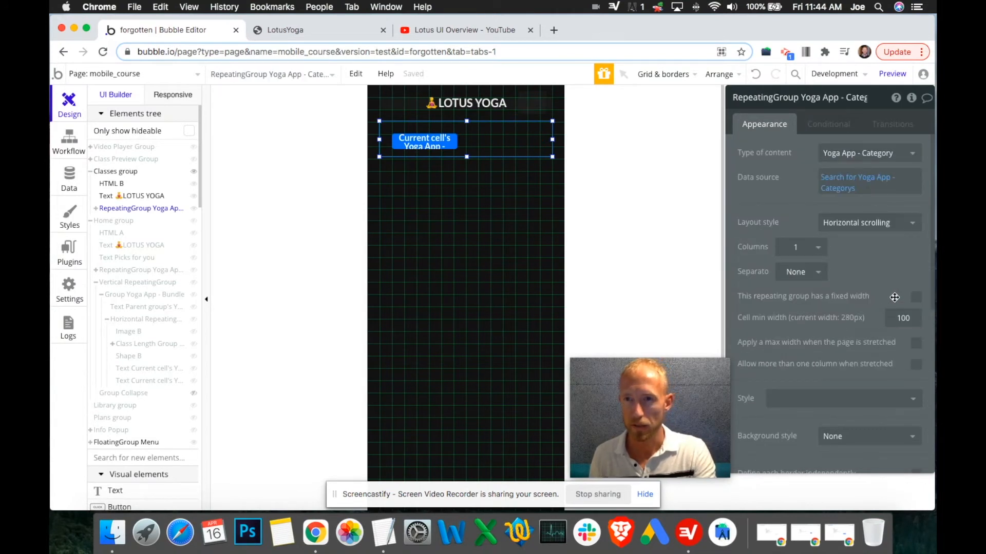
# Step: Review the category repeating group's properties and shift the category button slightly left within its cell, to X 14
pyautogui.scroll(-1, 889, 324)
pyautogui.scroll(-2, 889, 326)
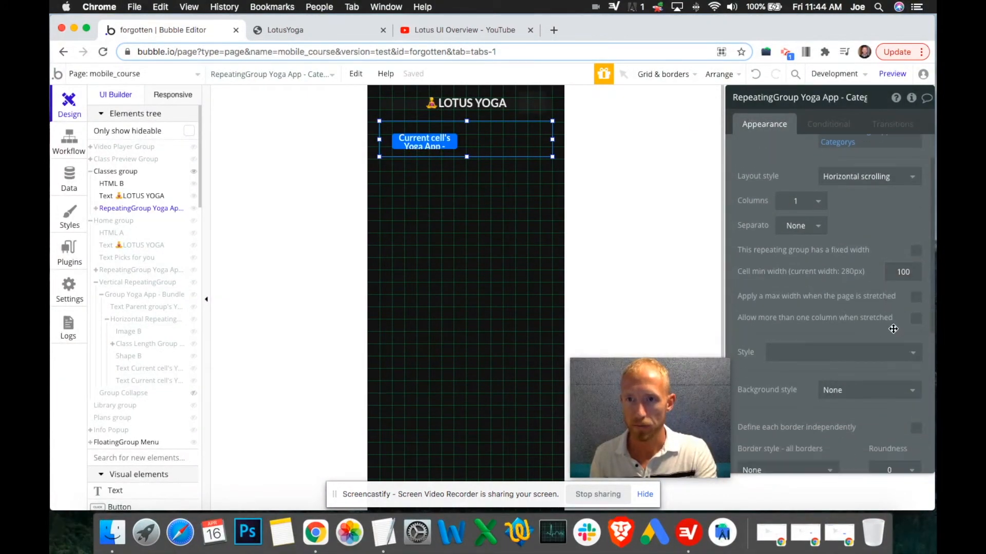
pyautogui.scroll(-4, 891, 334)
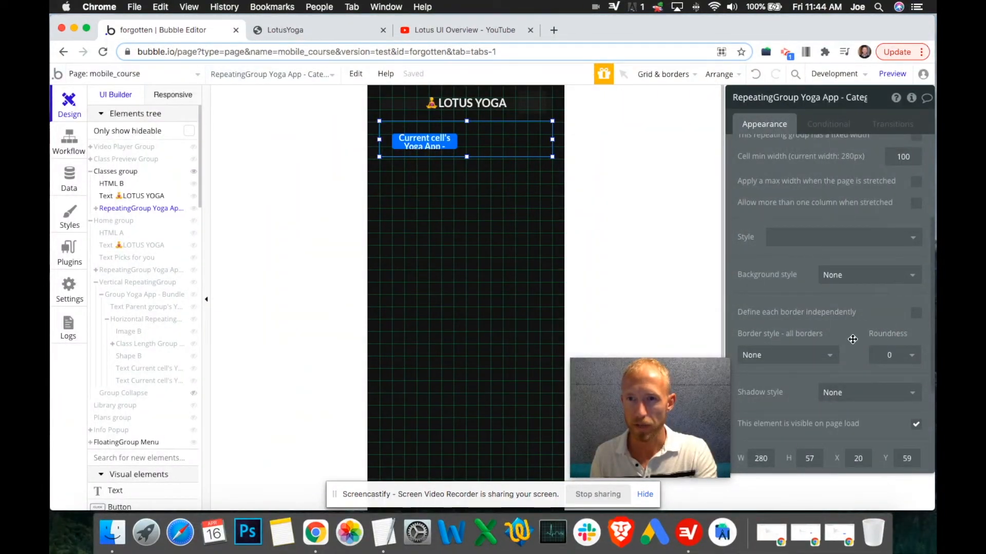
pyautogui.scroll(-6, 852, 339)
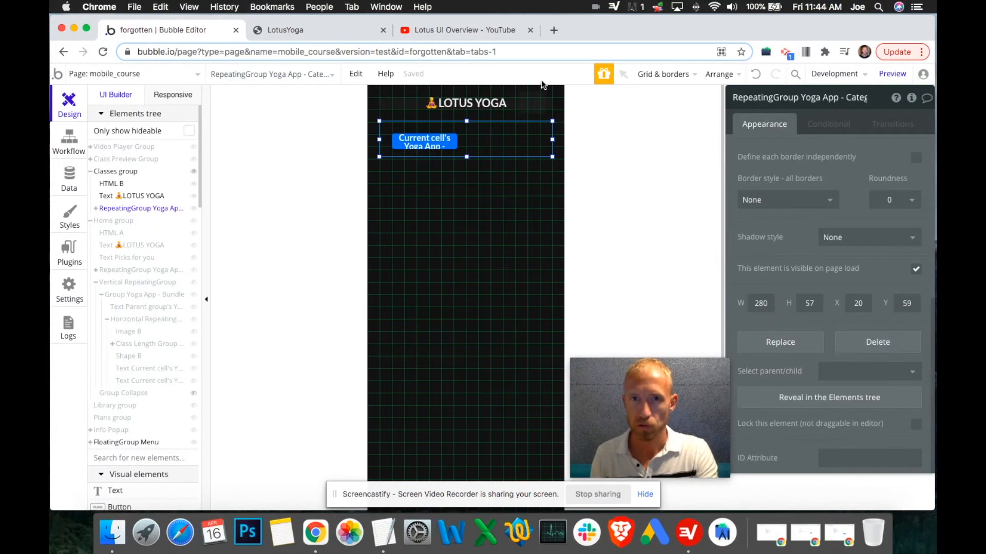
pyautogui.click(424, 146)
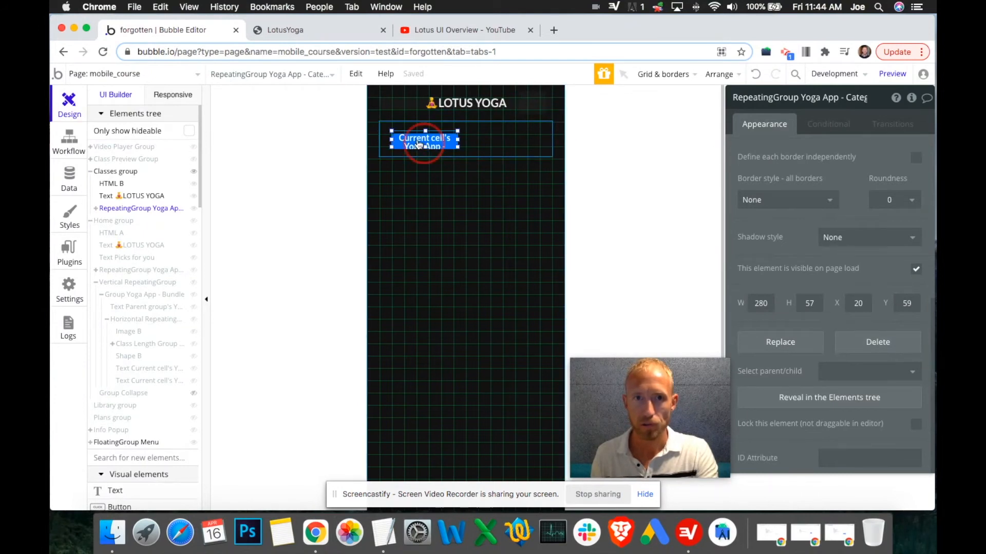
pyautogui.moveTo(423, 144); pyautogui.dragTo(418, 144)
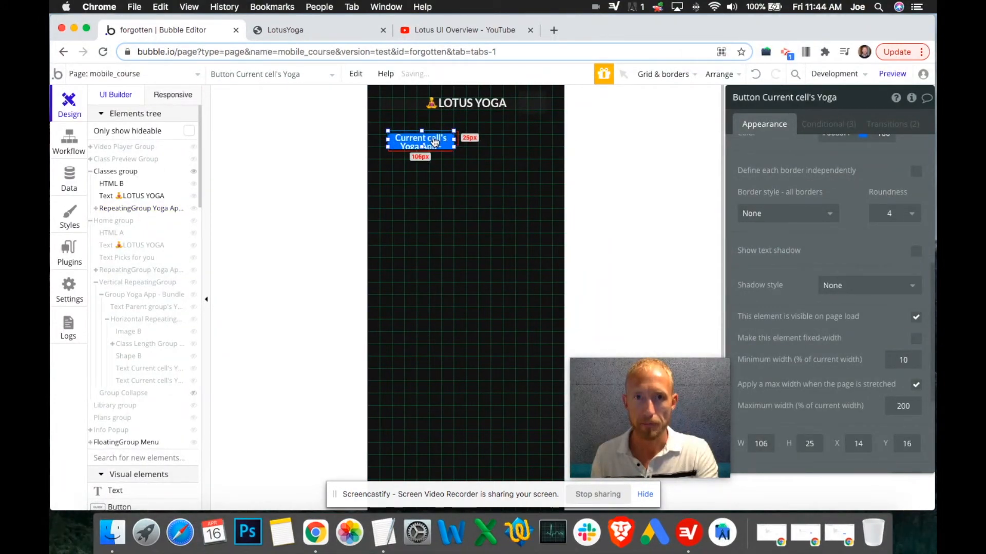
pyautogui.click(464, 143)
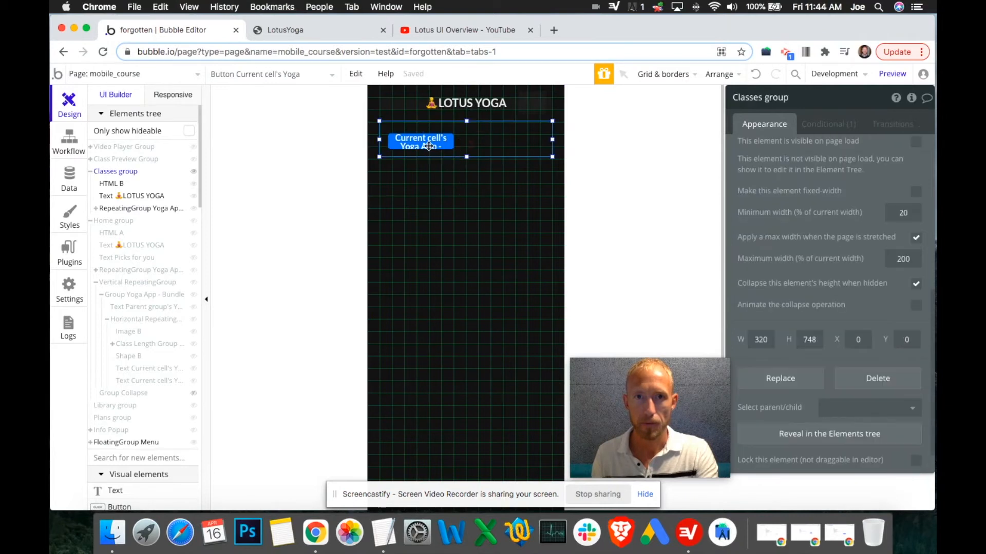
pyautogui.click(426, 147)
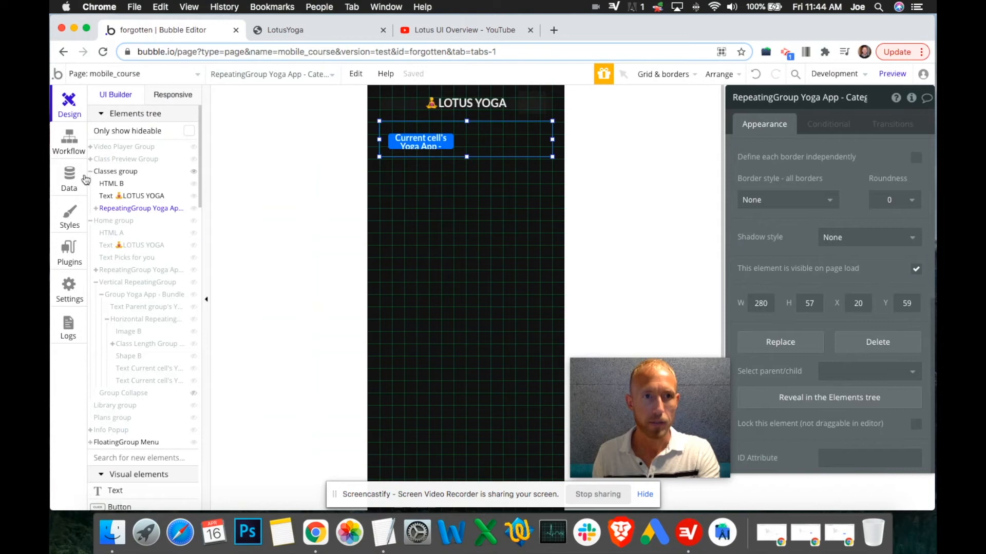
# Step: In the responsive view, make the category repeating group collapse its margins at container widths up to 9999 px
pyautogui.click(171, 95)
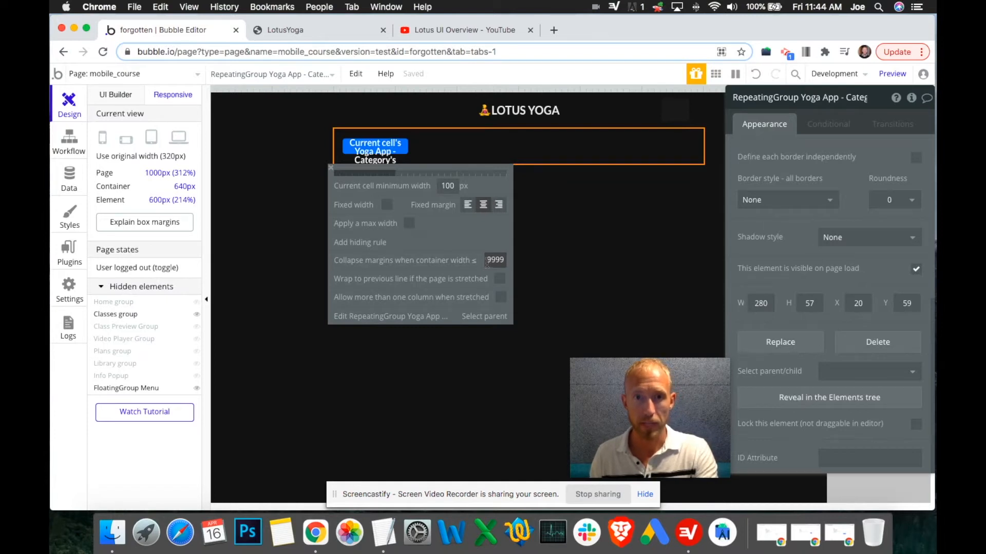
pyautogui.click(537, 269)
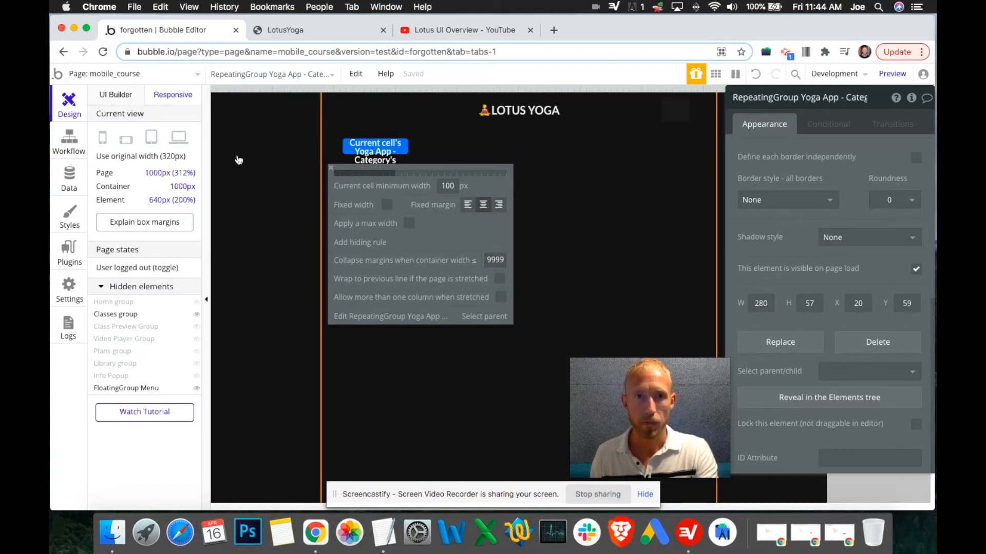
# Step: Check the updated category row and its horizontal scrolling in the LotusYoga preview, and return to Bubble's responsive view
pyautogui.click(344, 30)
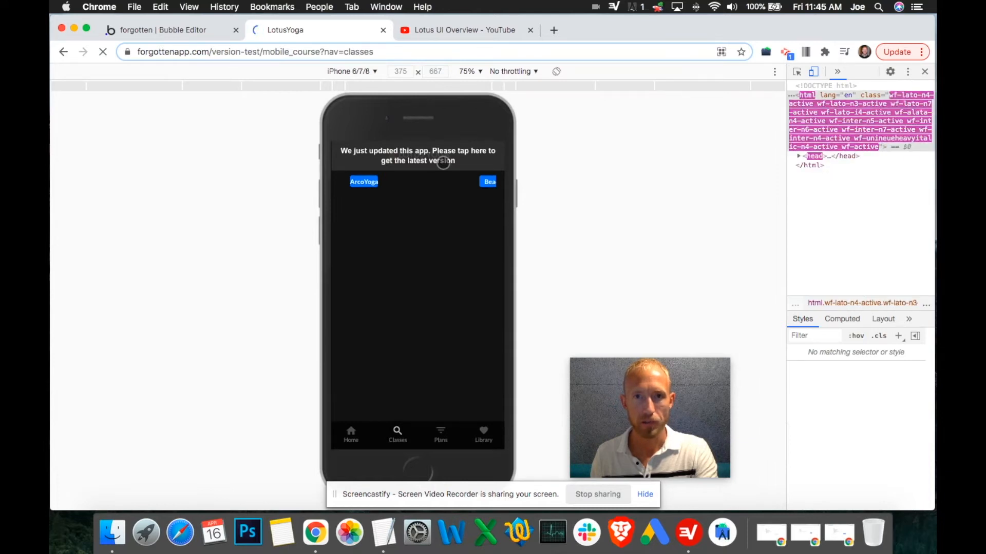
pyautogui.click(443, 163)
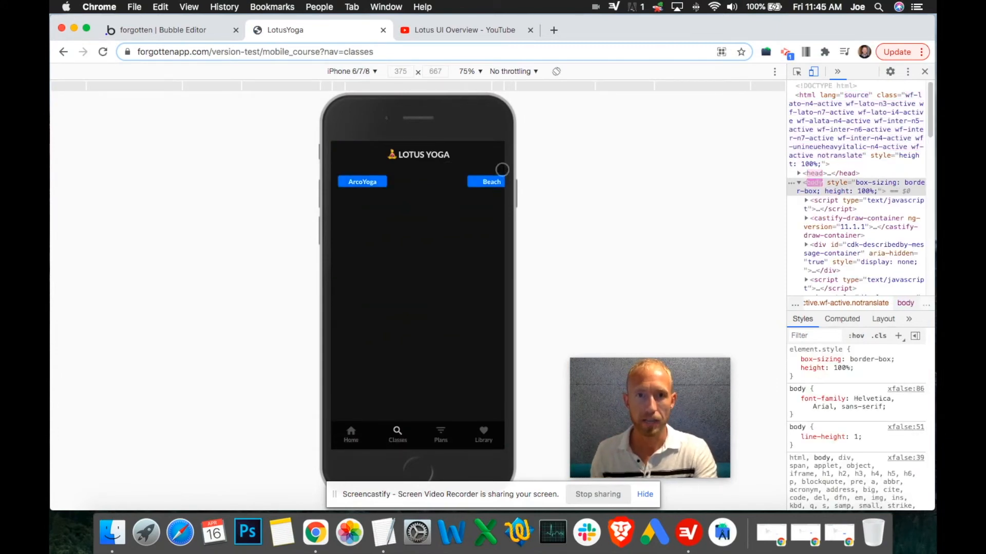
pyautogui.moveTo(498, 185); pyautogui.dragTo(663, 187)
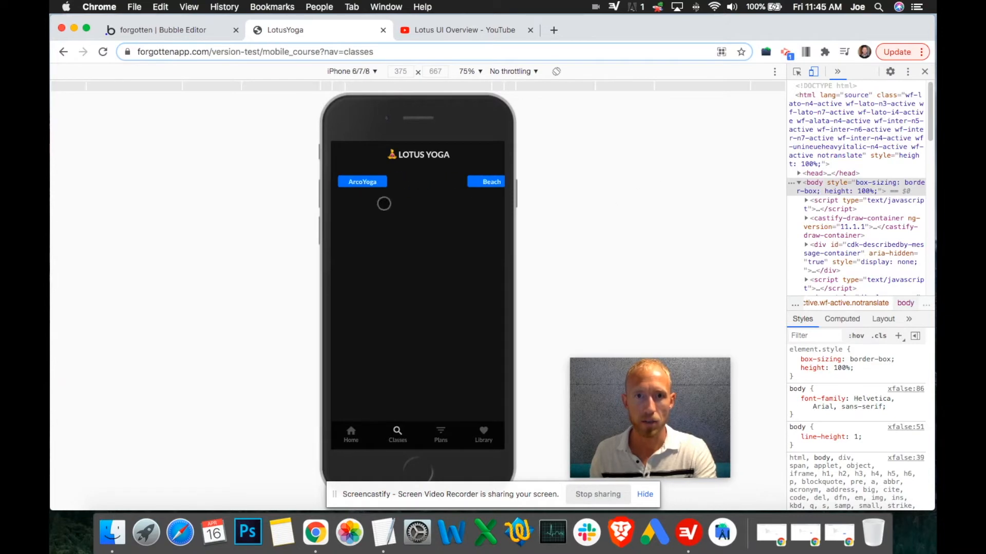
pyautogui.click(200, 30)
pyautogui.click(500, 156)
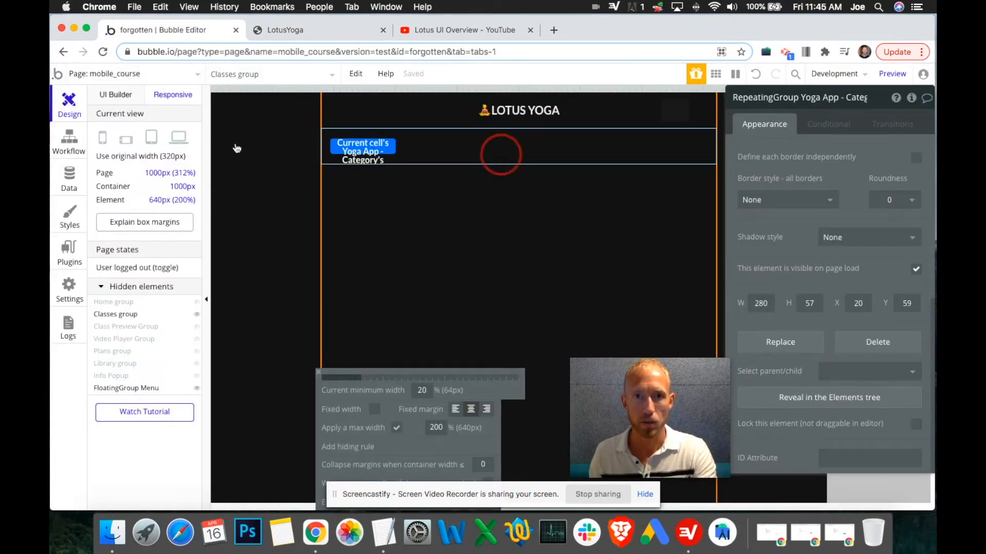
# Step: In the UI Builder, narrow the category repeating group to 160 px and check the row's scrolling in the LotusYoga preview
pyautogui.click(119, 96)
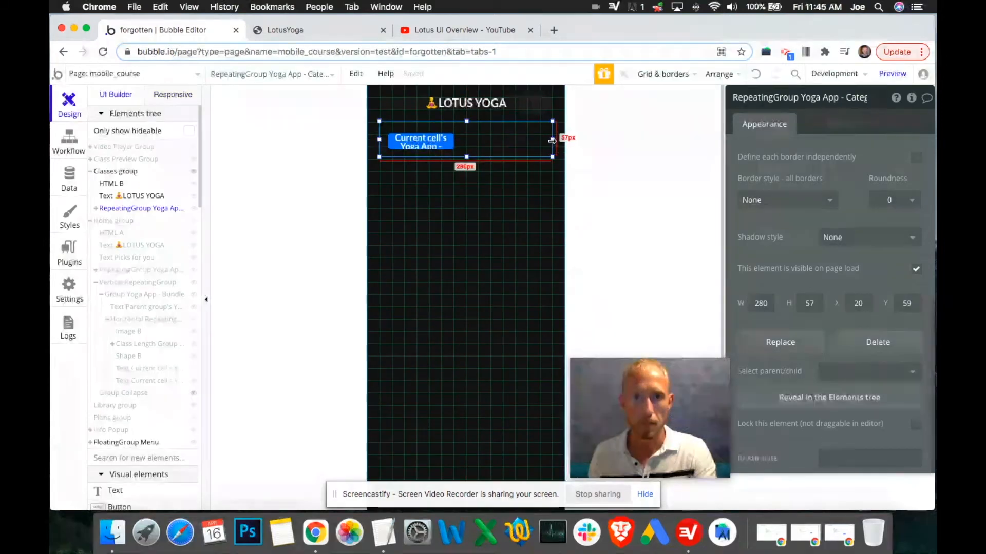
pyautogui.moveTo(525, 139); pyautogui.dragTo(477, 140)
pyautogui.click(308, 30)
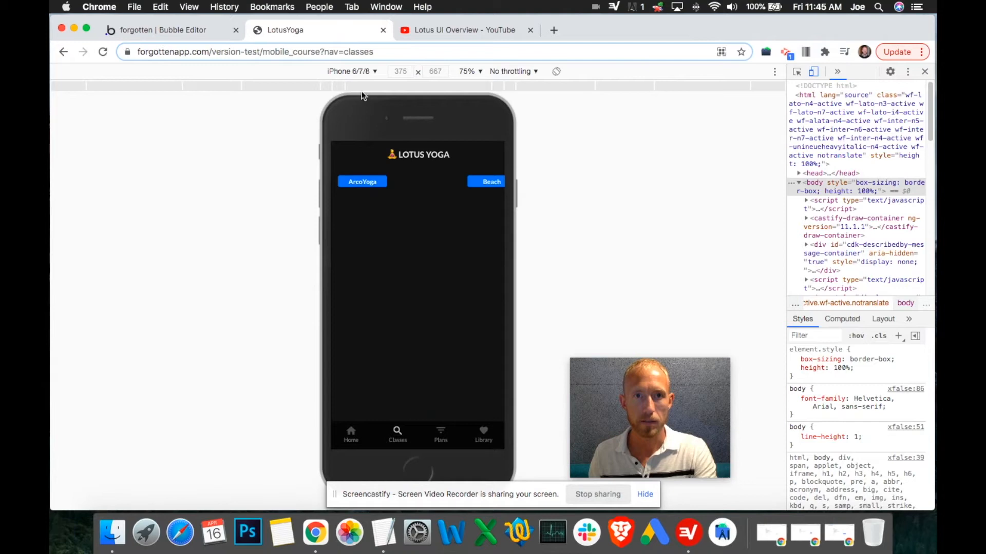
pyautogui.click(407, 160)
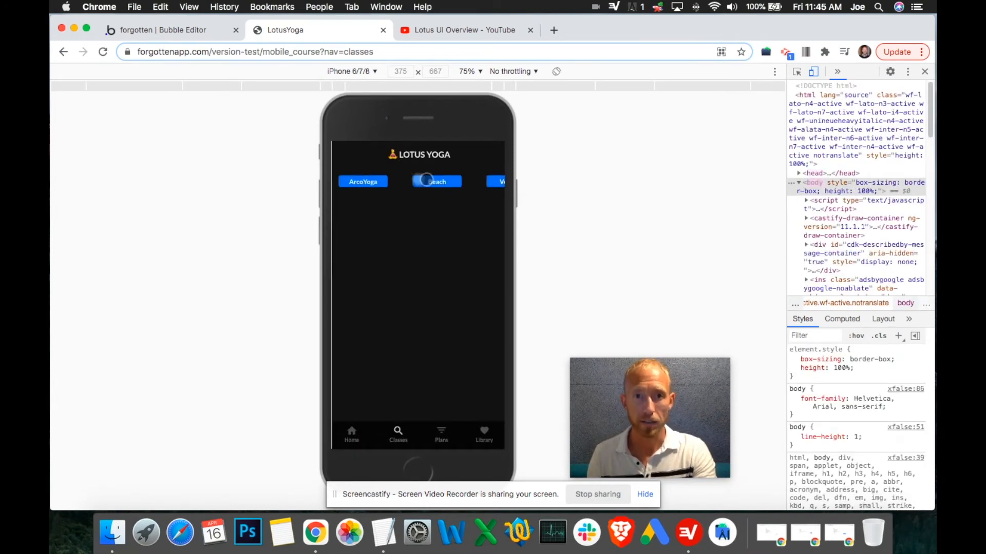
pyautogui.moveTo(462, 182); pyautogui.dragTo(508, 180)
pyautogui.click(175, 31)
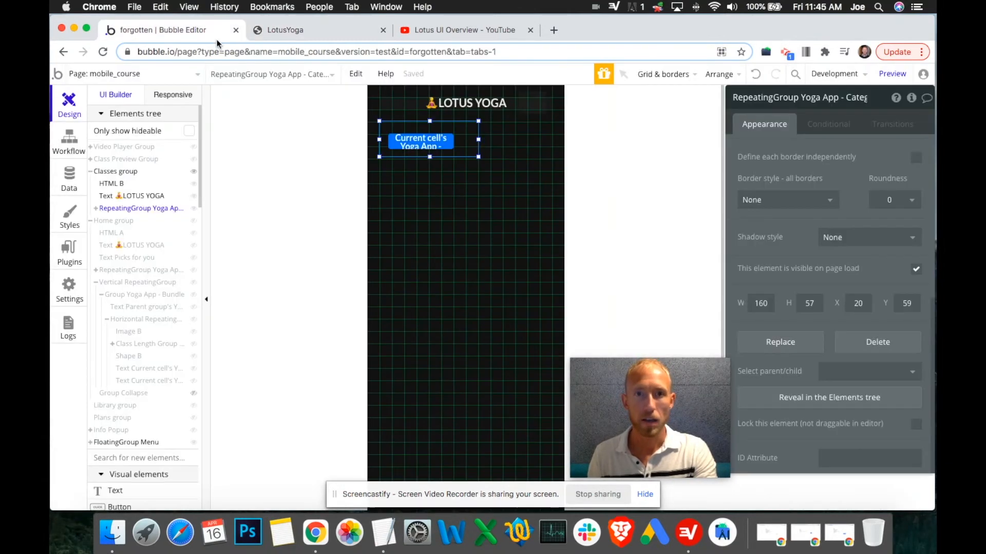
# Step: Copy the ID repeating-group-yoga from the scroll script in the header's HTML element
pyautogui.click(540, 109)
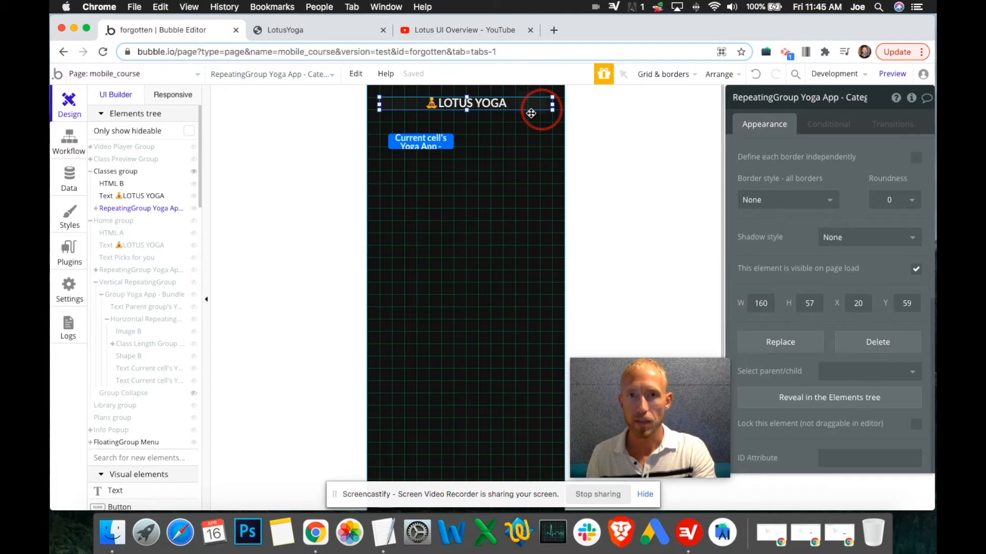
pyautogui.click(536, 110)
pyautogui.scroll(-1, 838, 236)
pyautogui.scroll(-4, 837, 235)
pyautogui.click(791, 211)
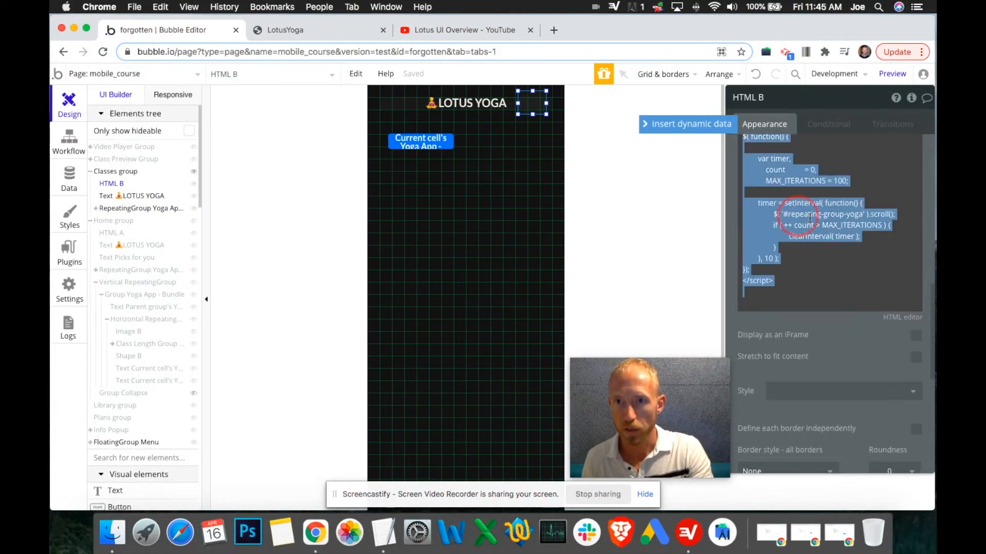
pyautogui.click(850, 215)
pyautogui.moveTo(864, 214); pyautogui.dragTo(802, 211)
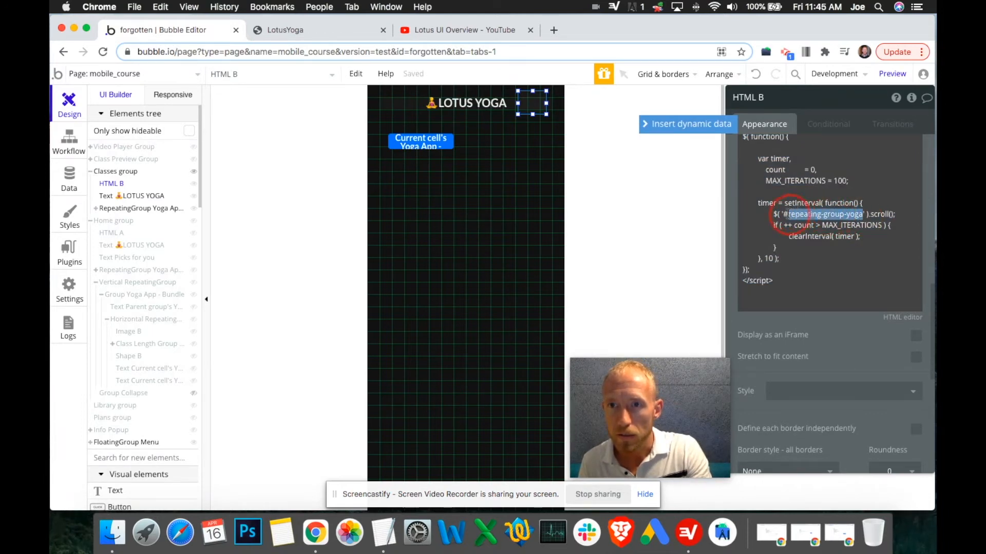
# Step: Set the category repeating group's ID attribute to repeating-group-yoga
pyautogui.click(471, 142)
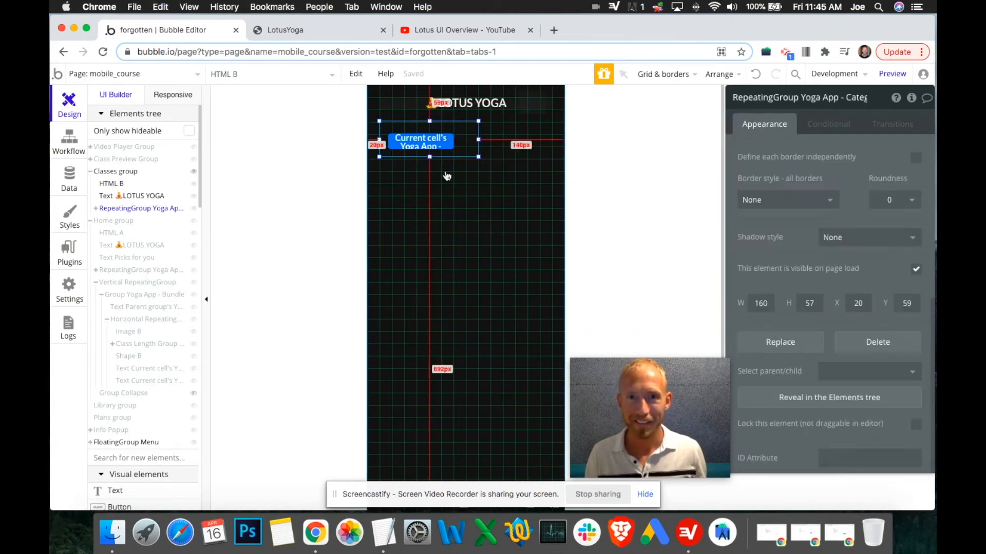
pyautogui.click(858, 455)
pyautogui.write('repeating-group-yoga')
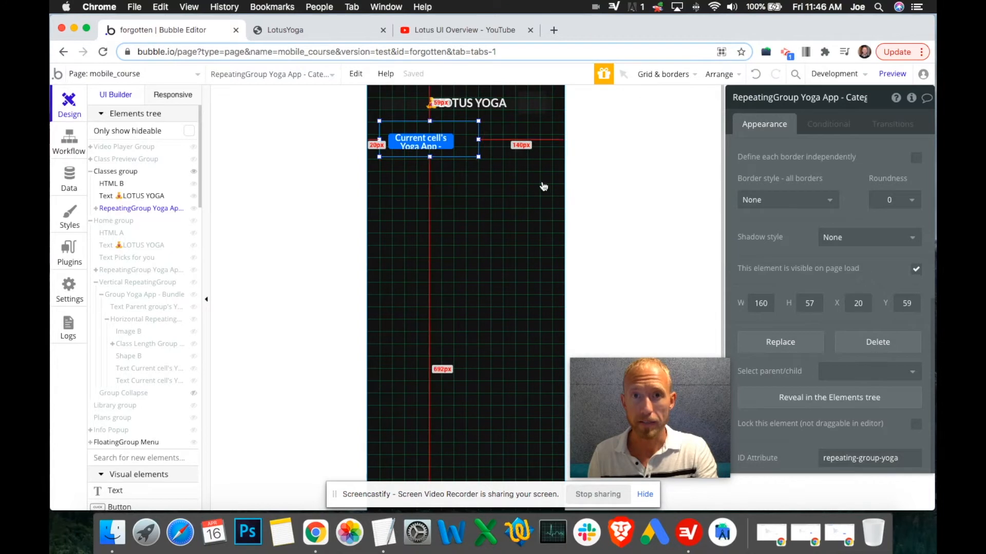
# Step: Move the category repeating group down to Y 70
pyautogui.click(445, 146)
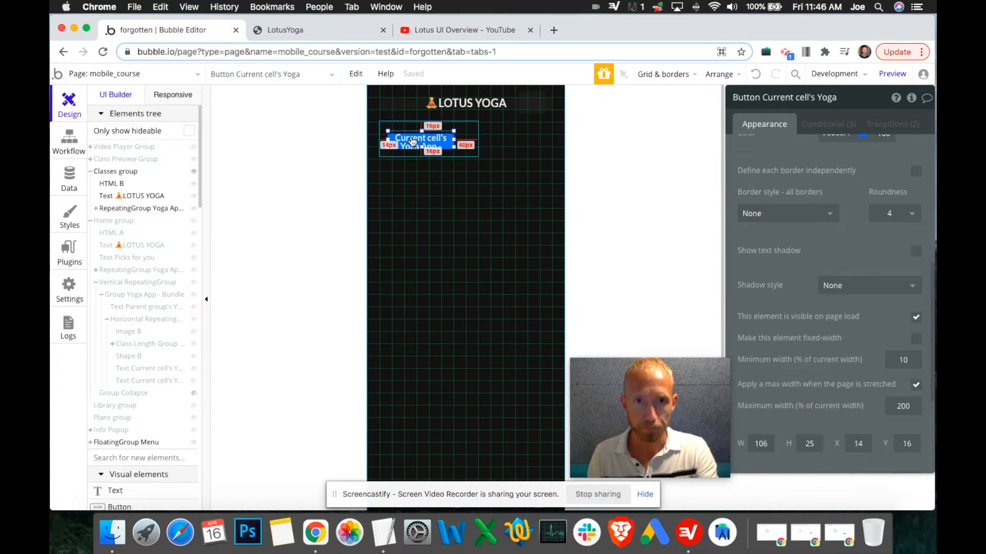
pyautogui.click(469, 134)
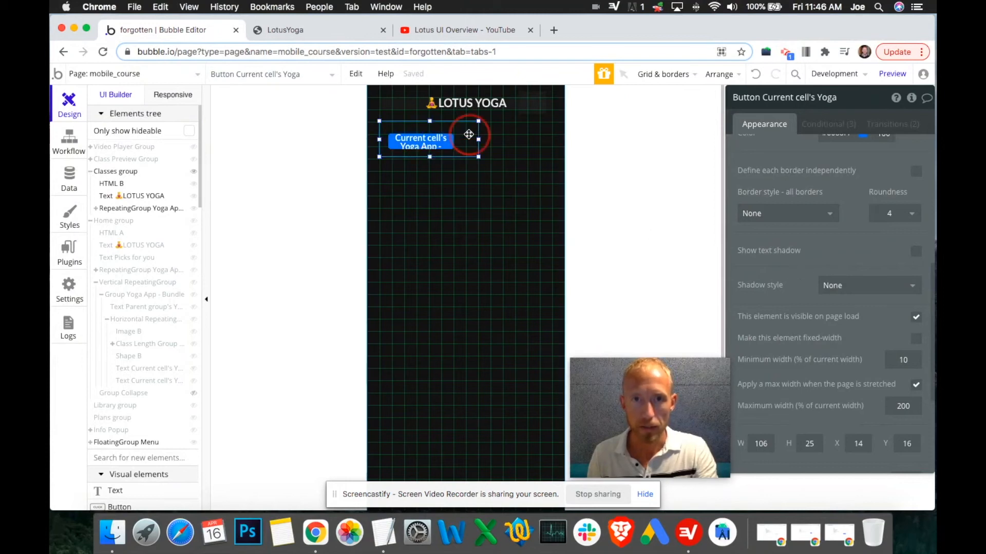
pyautogui.click(906, 303)
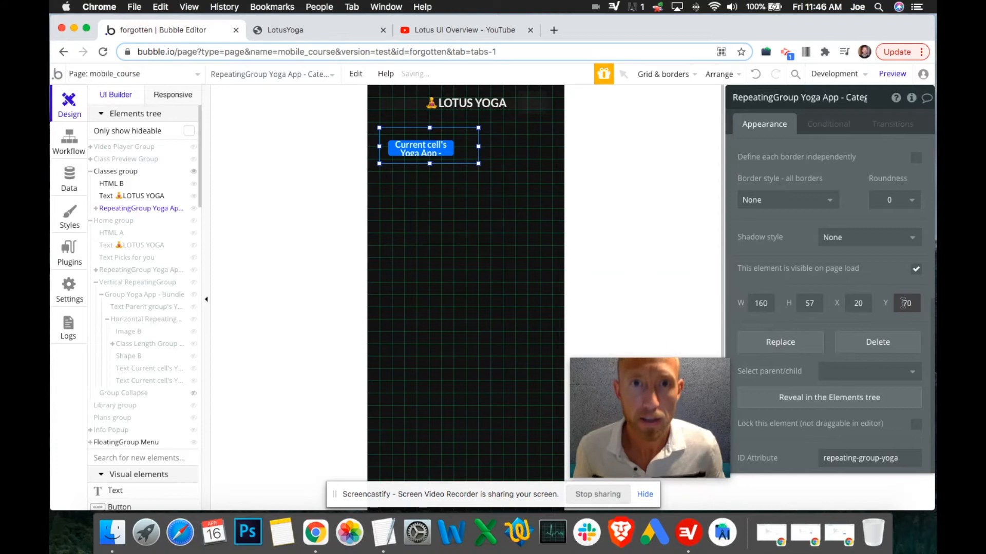
# Step: Review the category button's line spacing and font size options
pyautogui.click(426, 148)
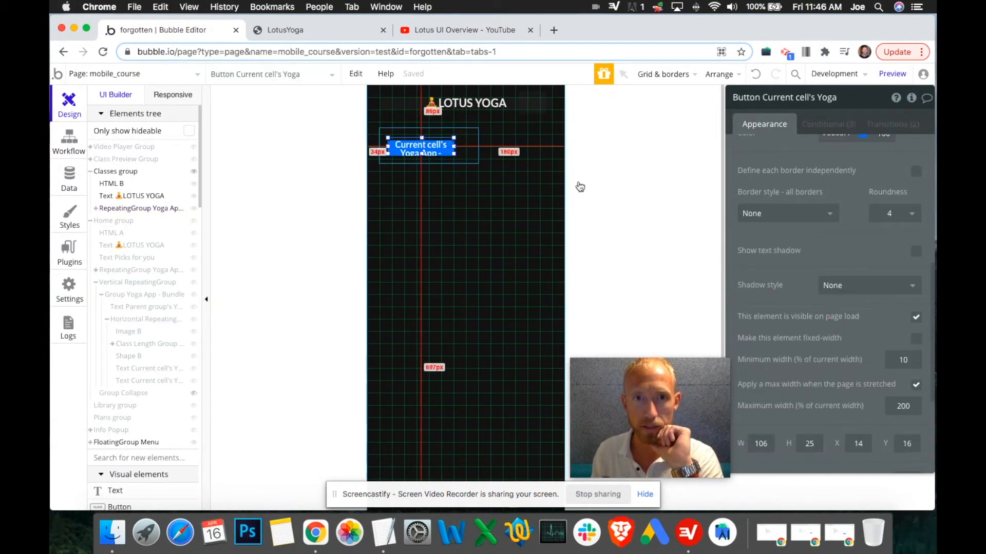
pyautogui.scroll(5, 851, 370)
pyautogui.click(847, 353)
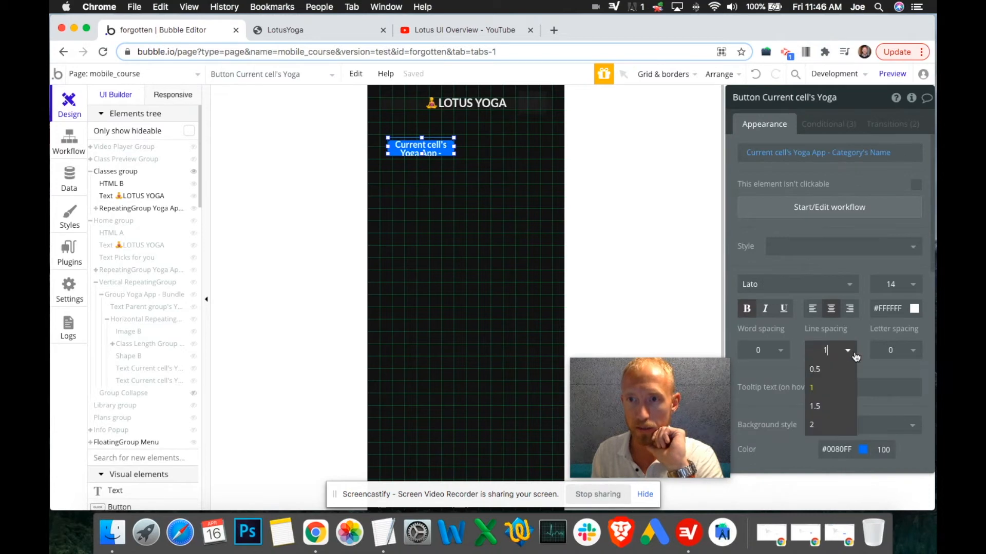
pyautogui.click(823, 388)
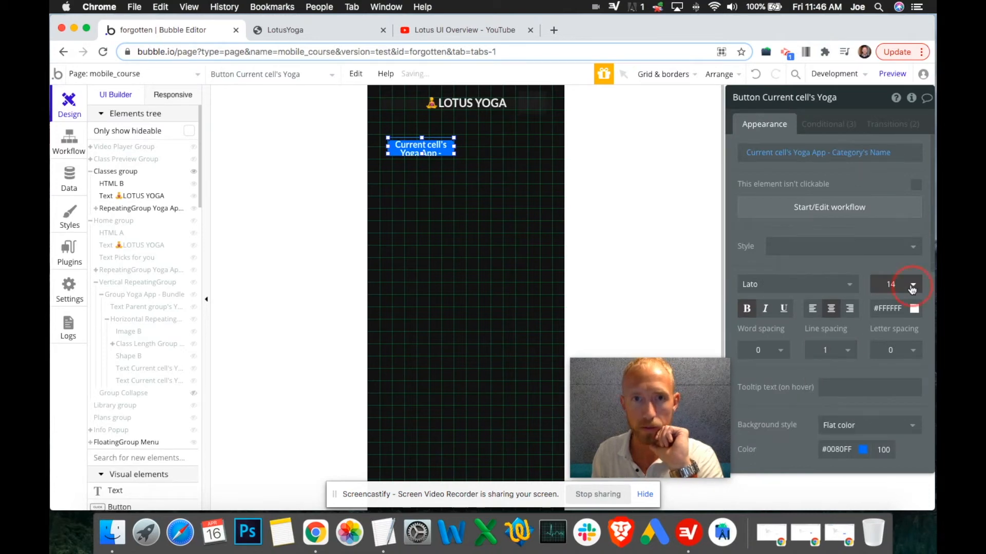
pyautogui.click(912, 287)
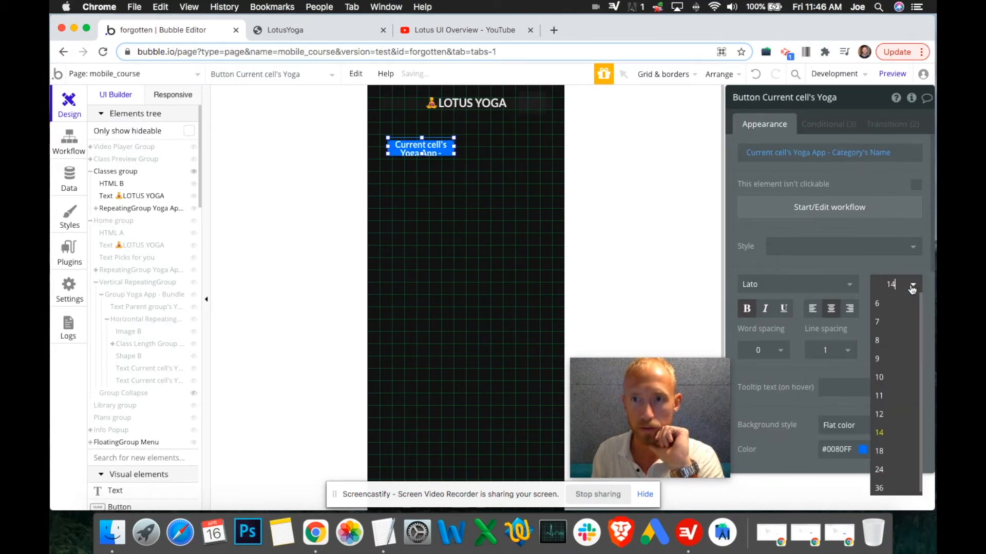
pyautogui.click(847, 270)
# Step: Position the category button at X 10 and Y 0 within its repeating group cell
pyautogui.scroll(-5, 854, 327)
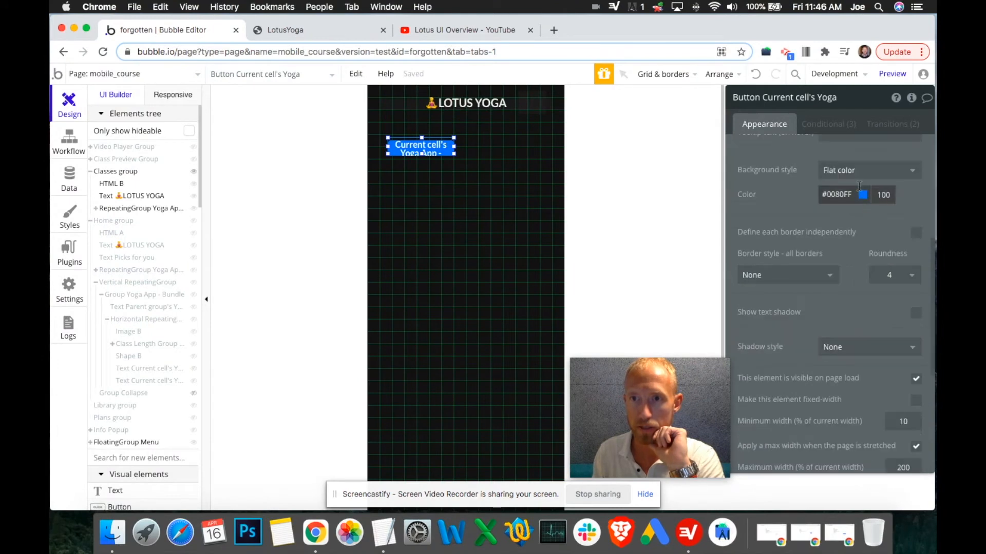
pyautogui.scroll(-3, 866, 321)
pyautogui.doubleClick(906, 393)
pyautogui.write('0')
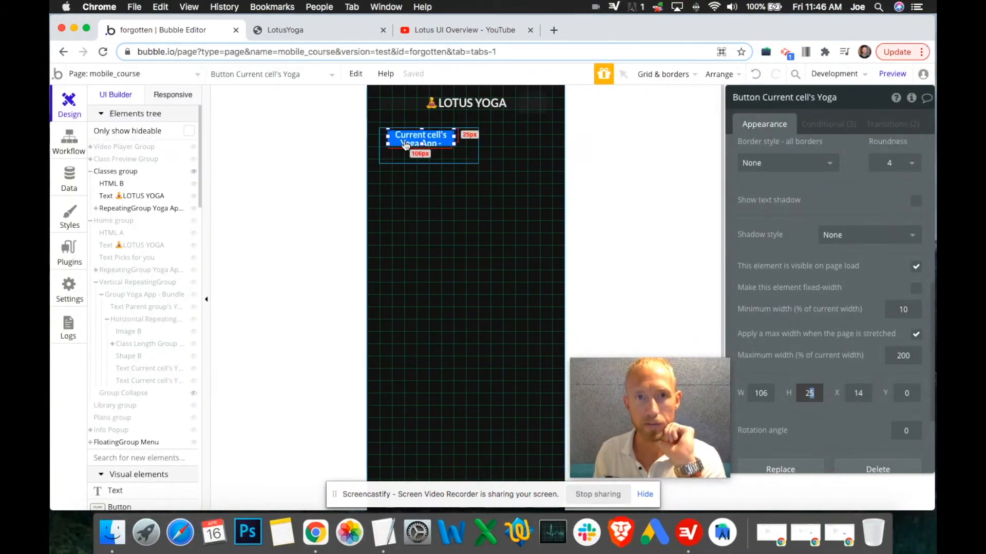
pyautogui.click(859, 393)
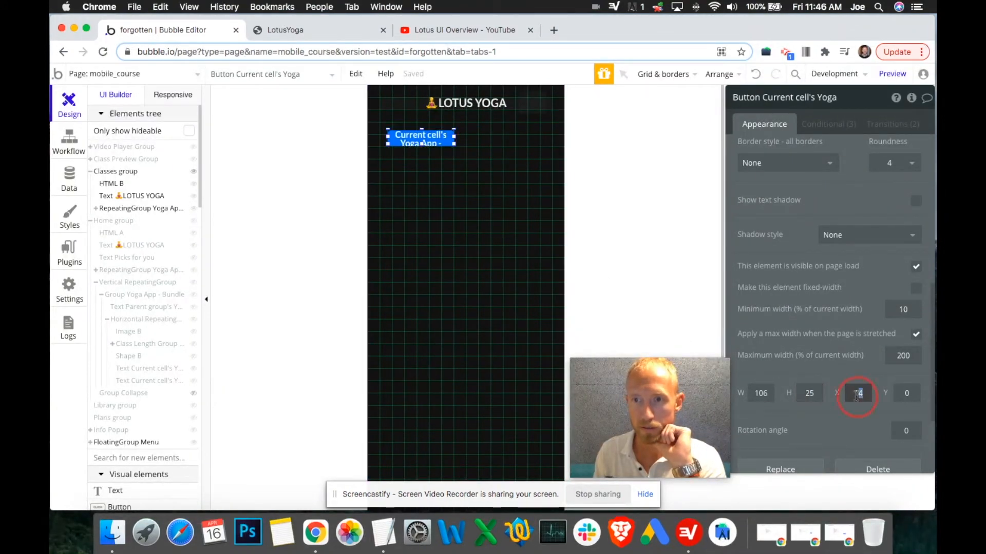
pyautogui.press('BackSpace')
pyautogui.write('0')
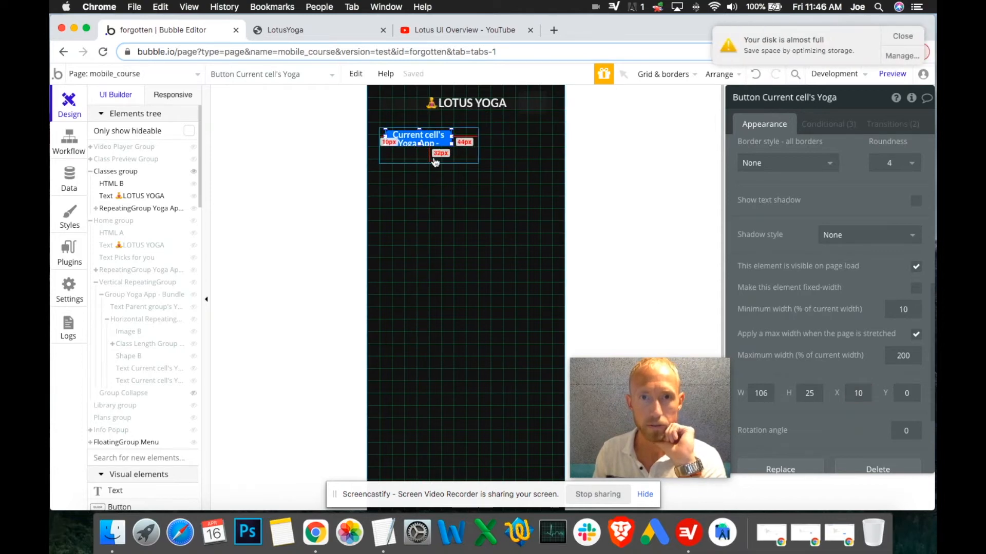
# Step: Reduce the category repeating group's height to 30 px
pyautogui.click(435, 162)
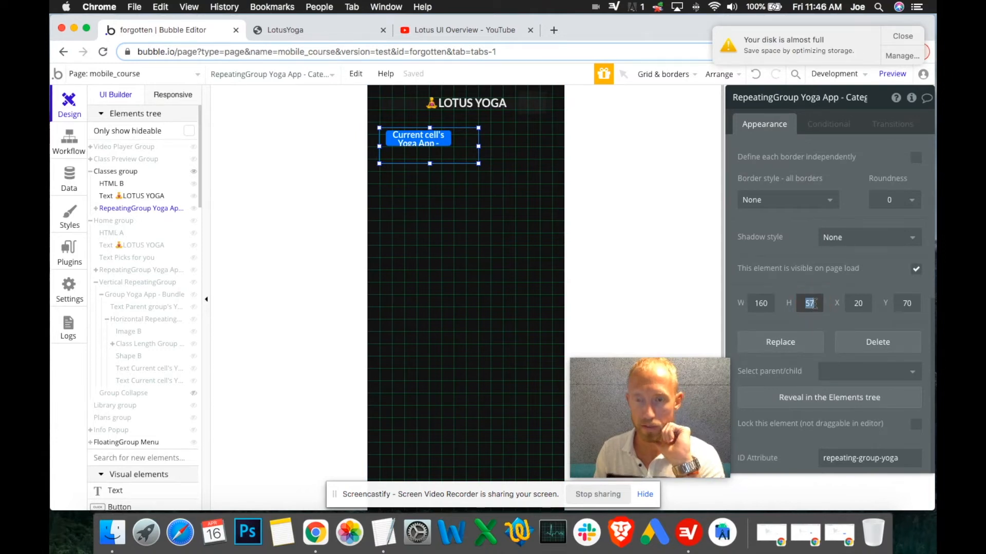
pyautogui.write('30')
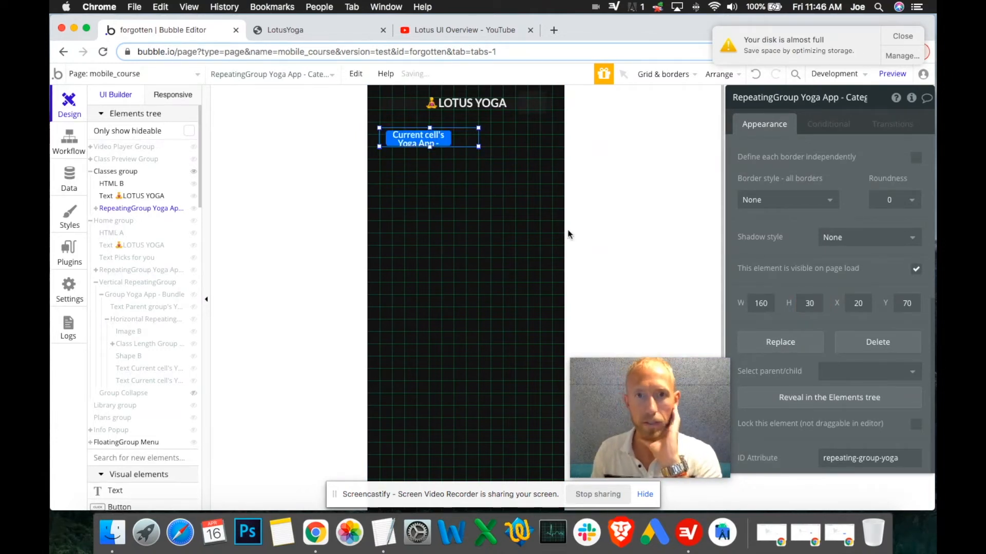
pyautogui.click(438, 147)
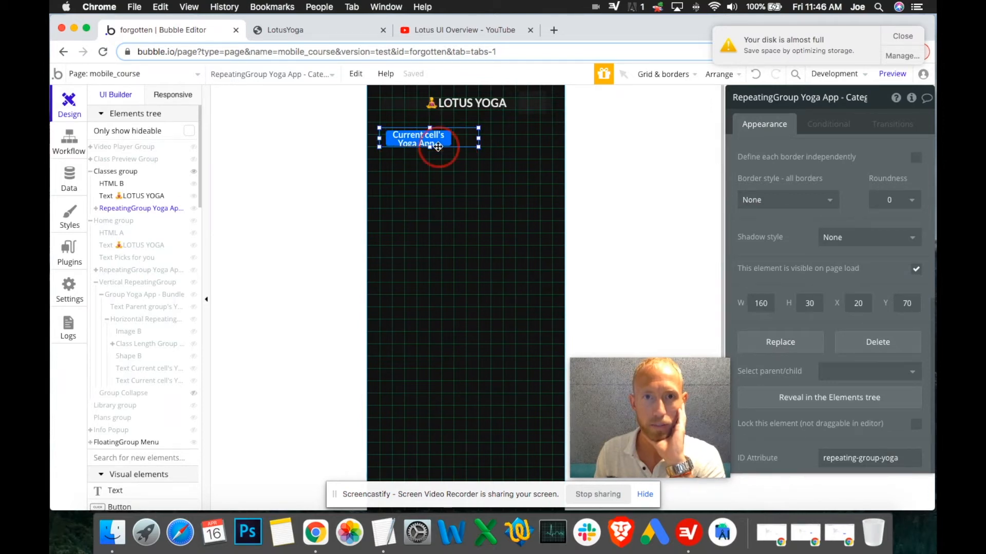
# Step: Set the flat background color of the category button in the repeating group to white #FFFFFF
pyautogui.click(440, 143)
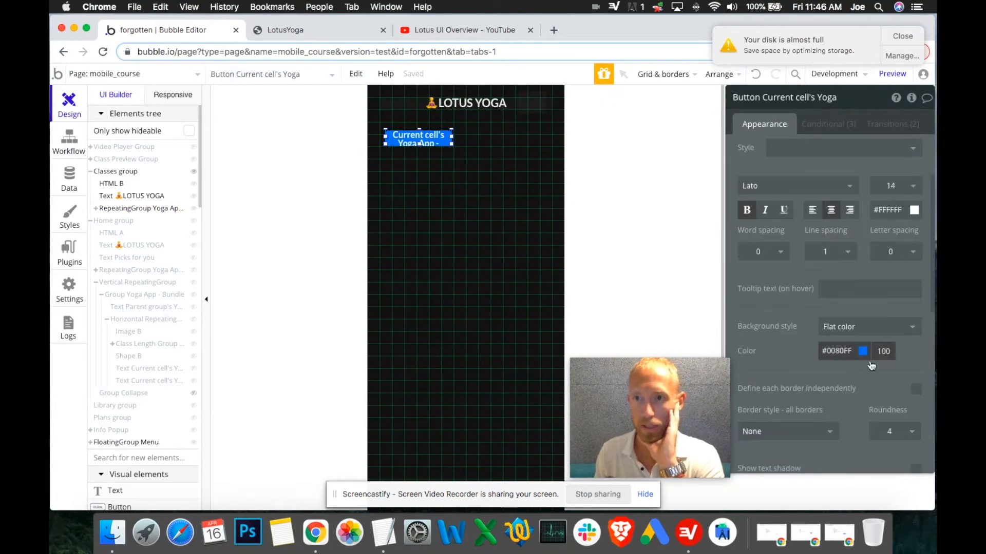
pyautogui.click(858, 329)
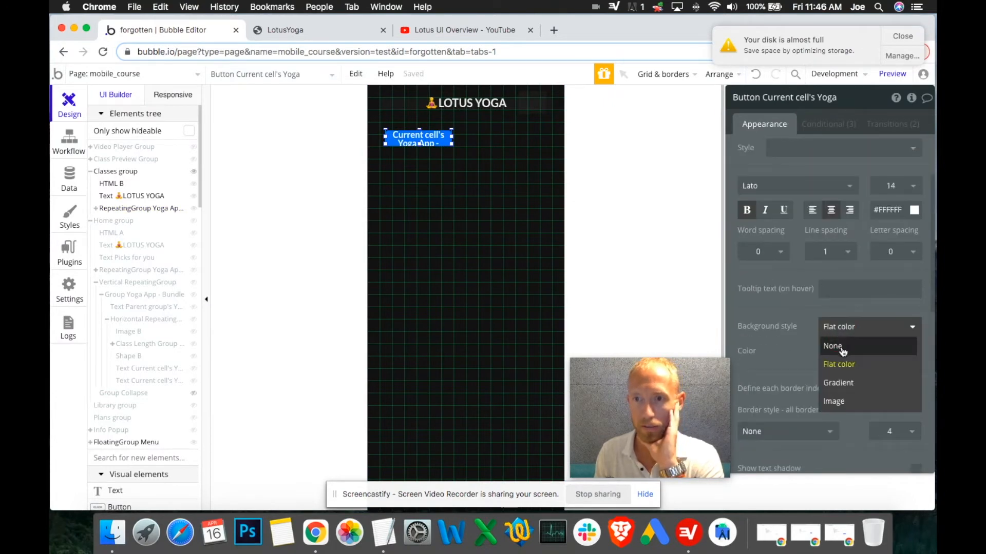
pyautogui.click(805, 346)
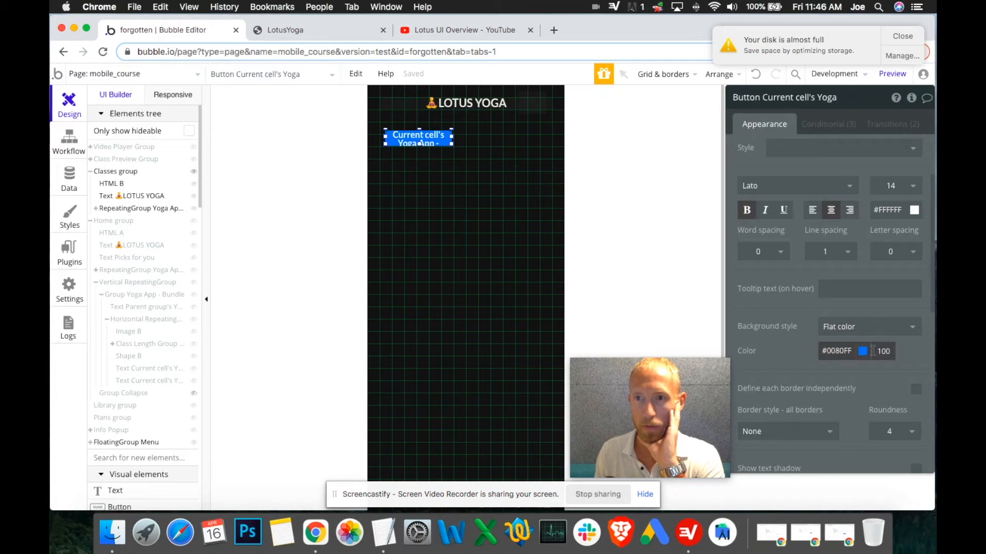
pyautogui.click(864, 353)
pyautogui.moveTo(827, 375); pyautogui.dragTo(789, 348)
pyautogui.click(785, 347)
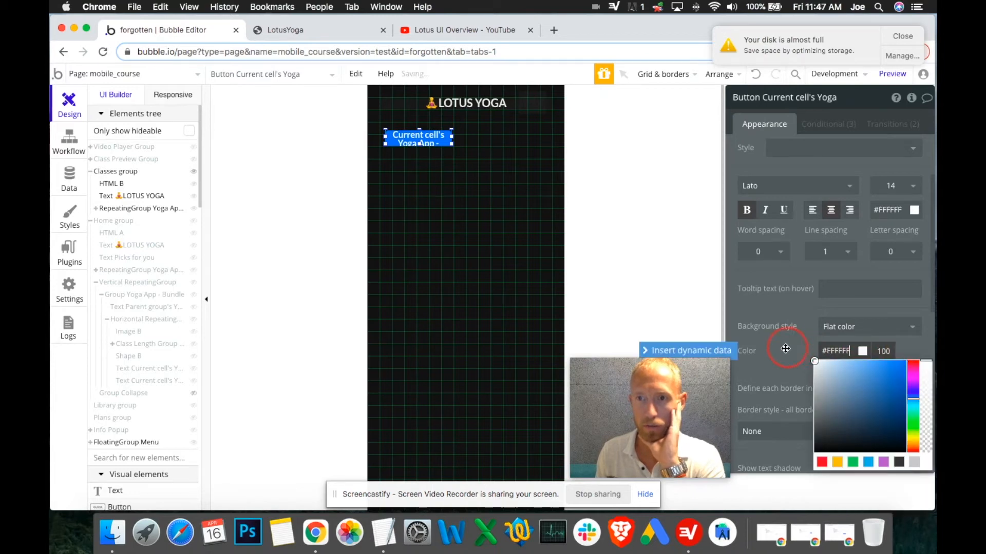
# Step: Set the category button's font color to dark grey #1F1F1F
pyautogui.scroll(2, 856, 306)
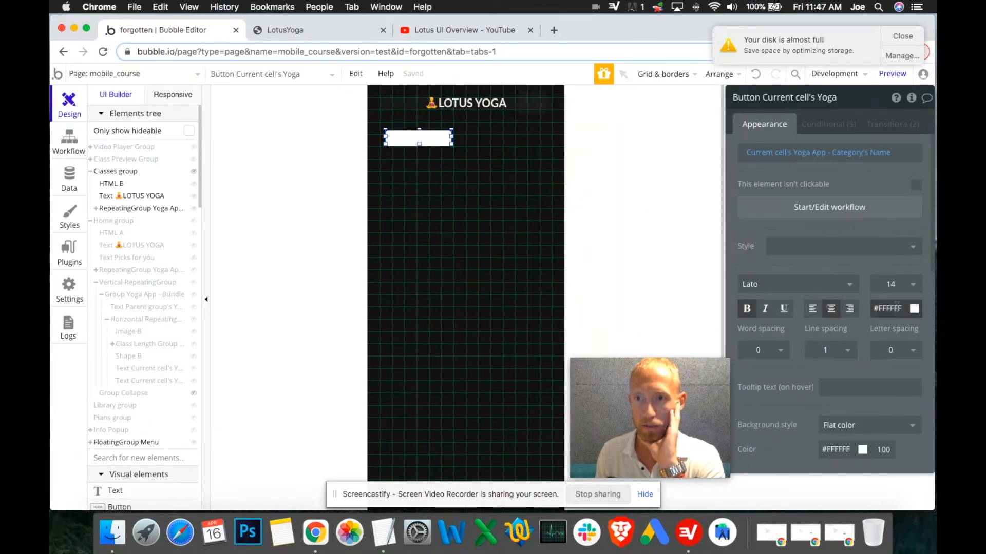
pyautogui.click(887, 308)
pyautogui.click(815, 403)
pyautogui.moveTo(822, 396); pyautogui.dragTo(805, 399)
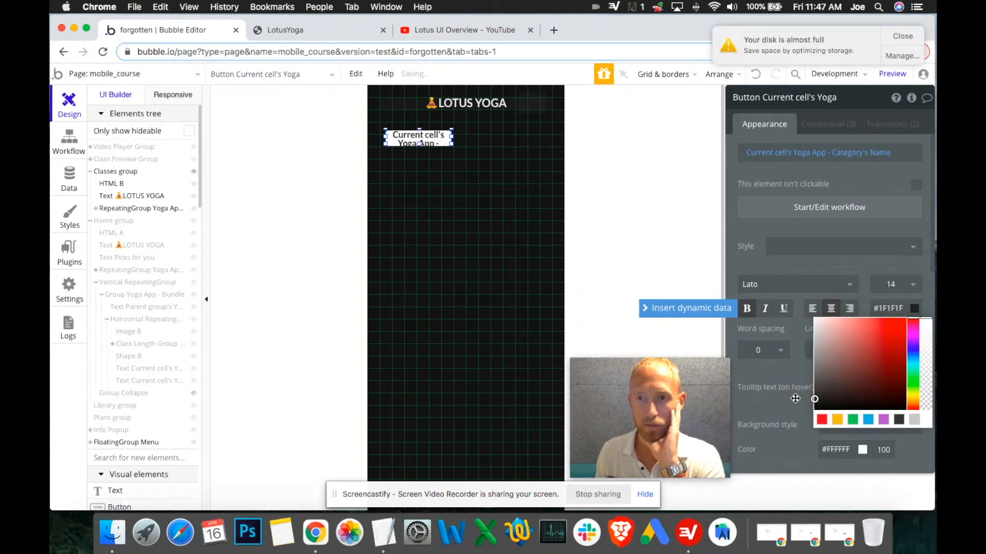
pyautogui.click(797, 399)
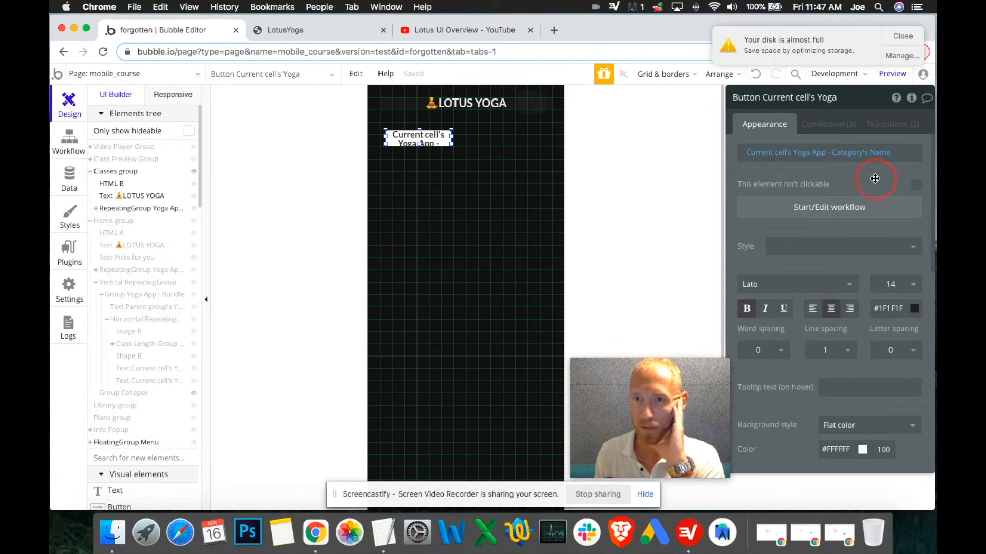
# Step: Set the category button's minimum width to 99 percent of its current width
pyautogui.scroll(-5, 877, 226)
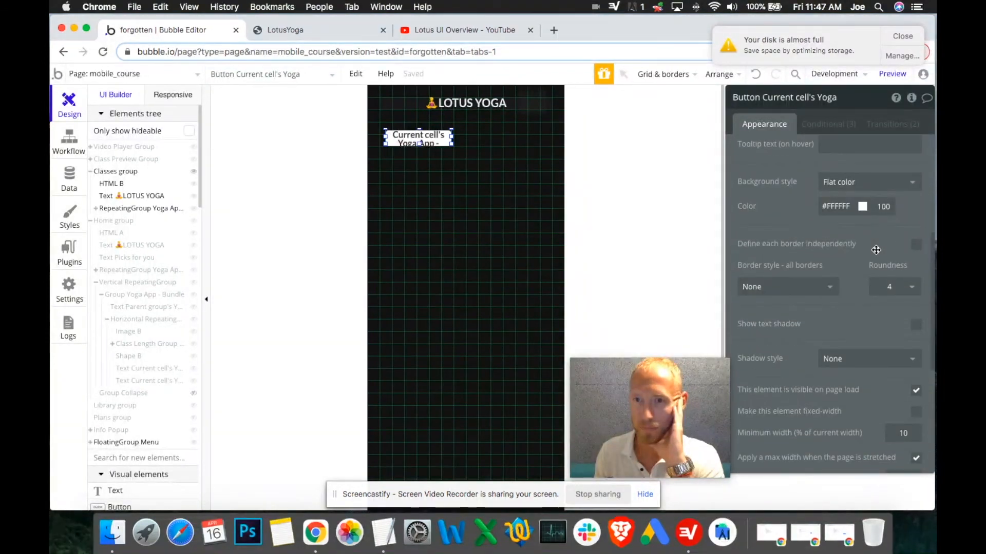
pyautogui.scroll(-2, 853, 293)
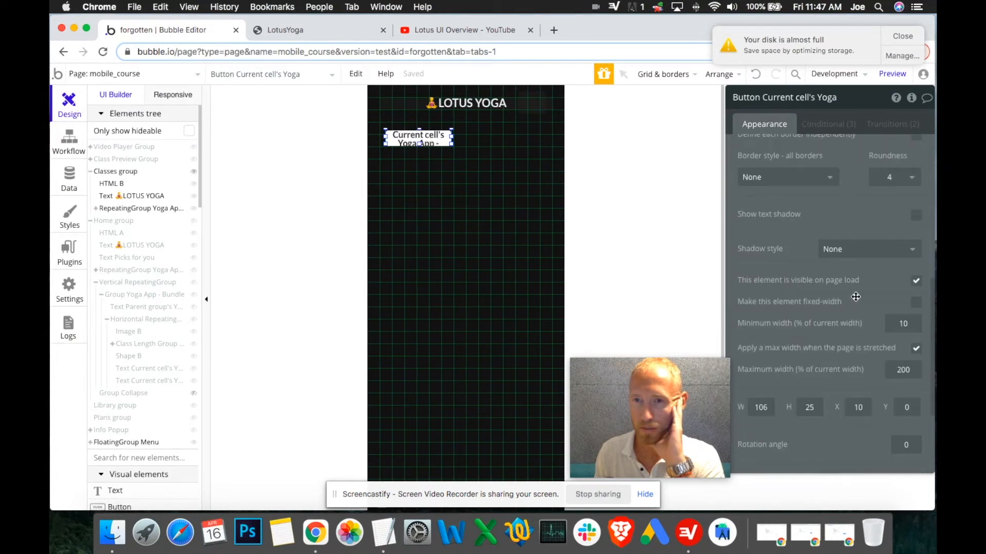
pyautogui.scroll(-2, 876, 274)
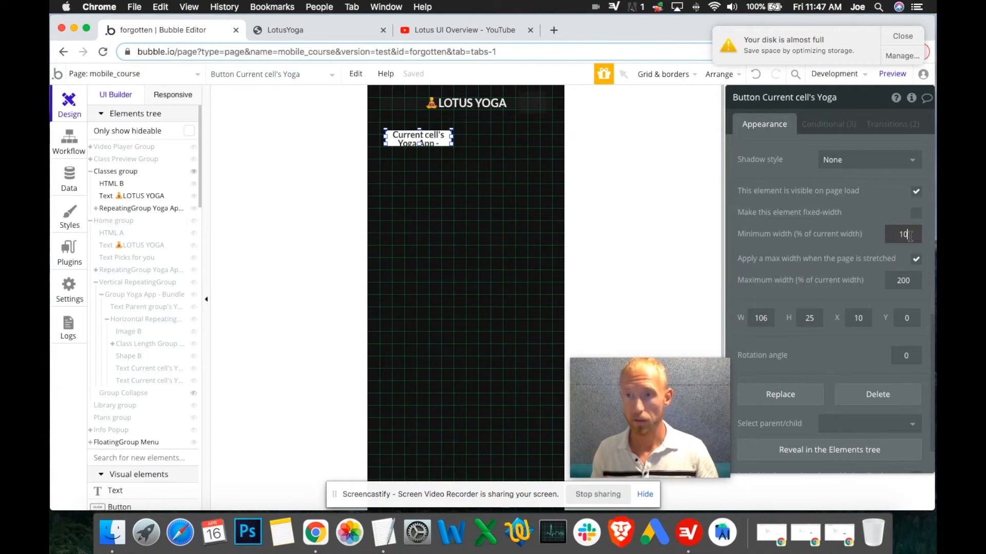
pyautogui.write('9')
pyautogui.click(869, 234)
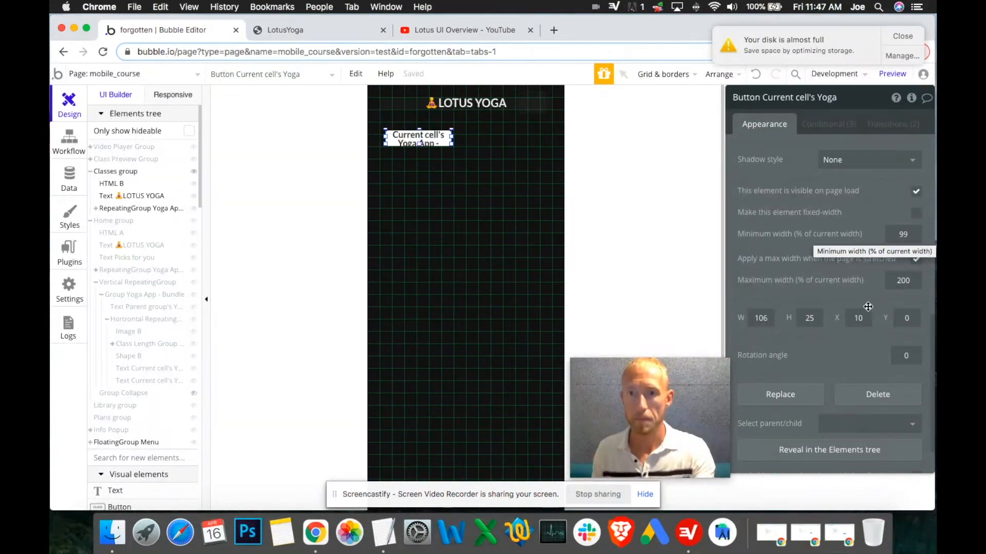
# Step: Set the category button's width to 100 and the width of its repeating group to 120
pyautogui.scroll(-2, 868, 307)
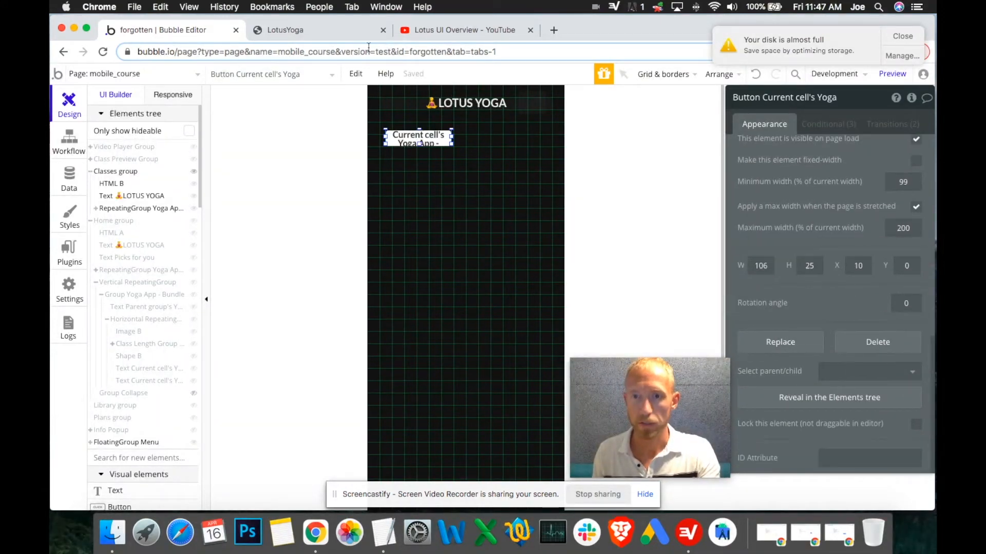
pyautogui.click(464, 138)
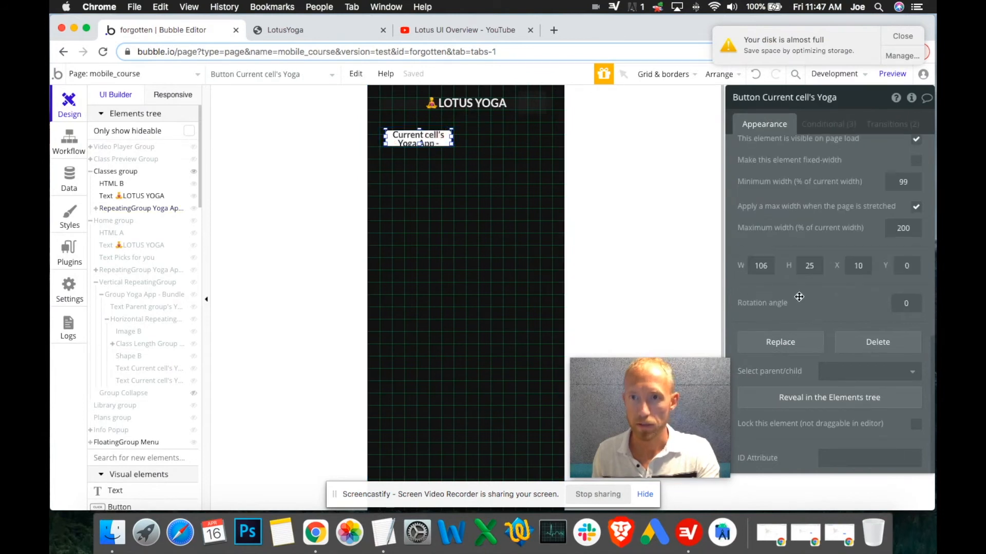
pyautogui.write('100')
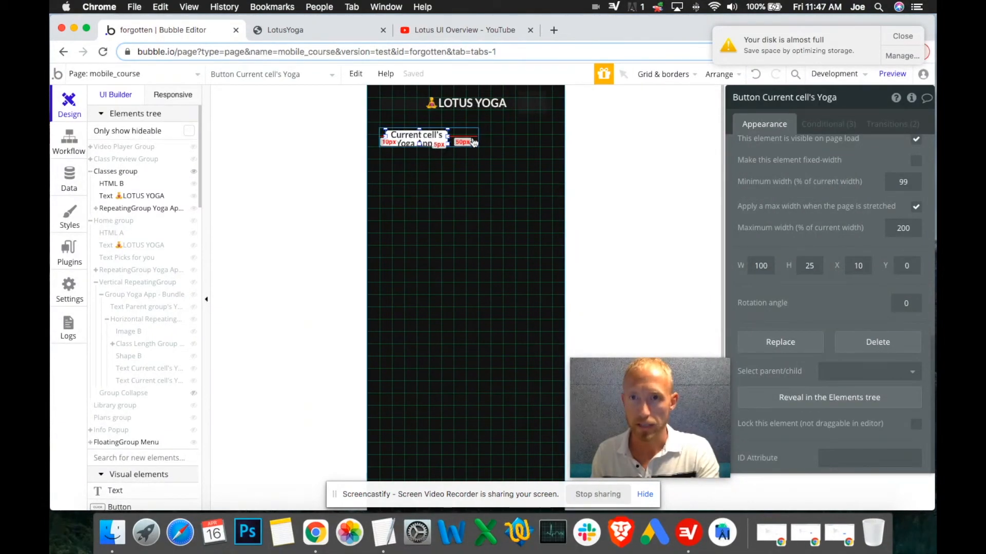
pyautogui.click(473, 139)
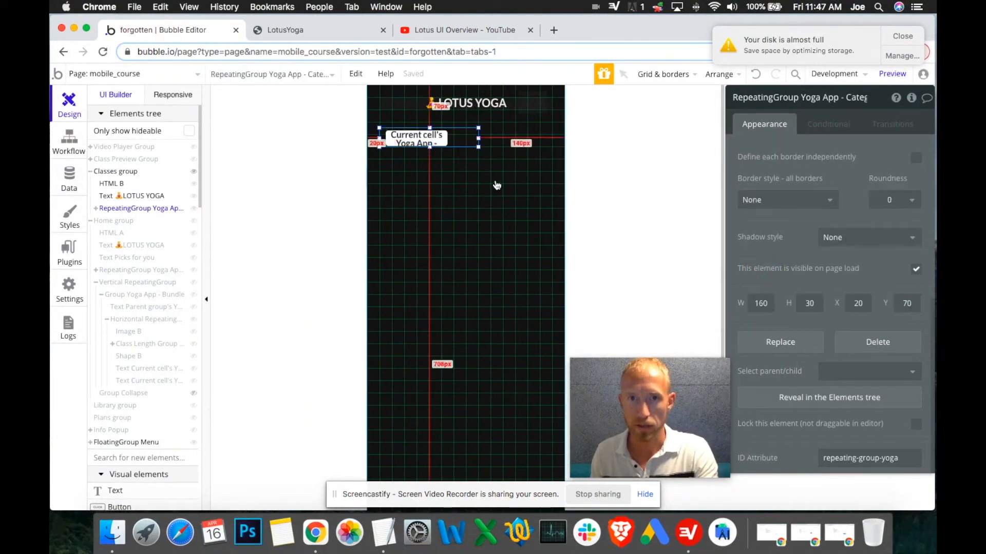
pyautogui.write('2')
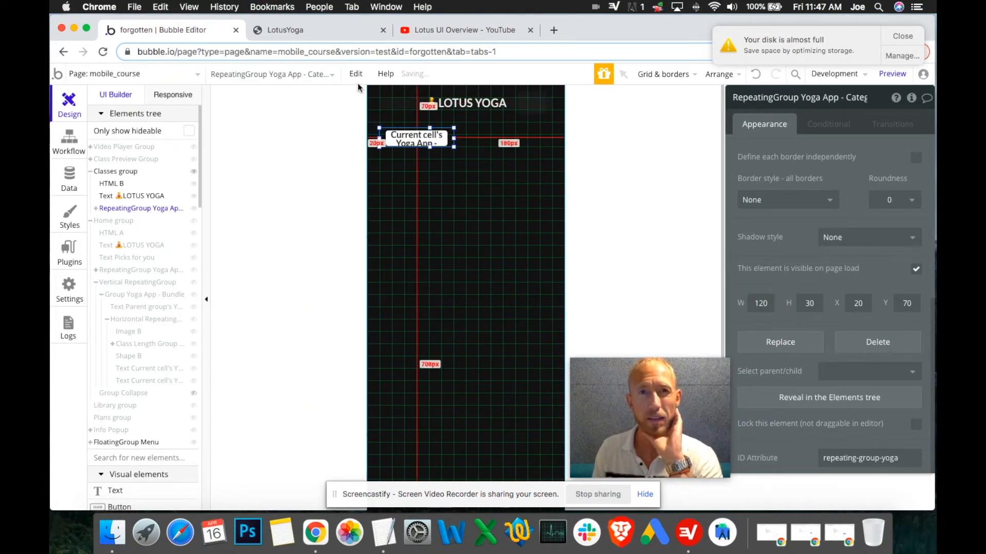
# Step: Switch to the LotusYoga mobile preview and test the category buttons, including Beach, on the Classes page
pyautogui.click(328, 31)
pyautogui.click(434, 161)
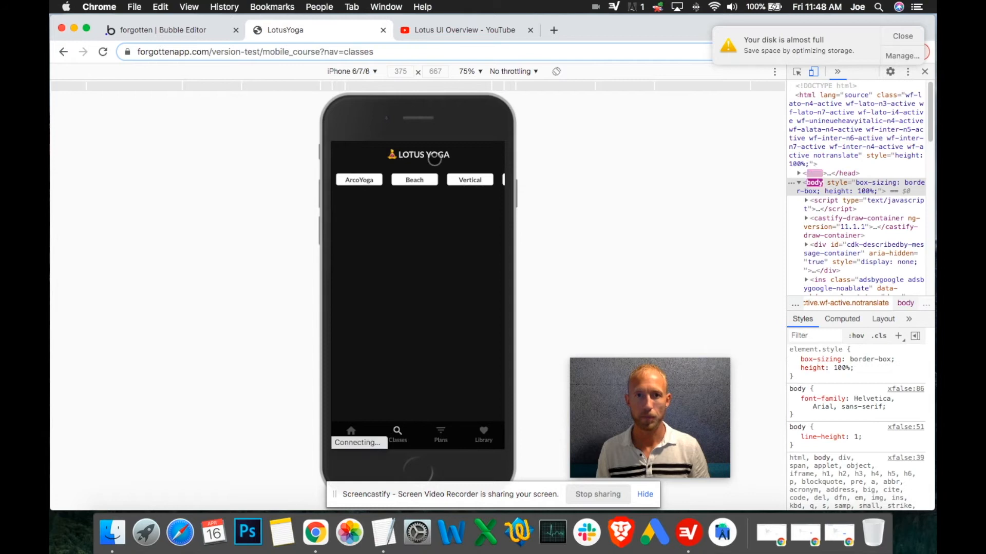
pyautogui.click(397, 186)
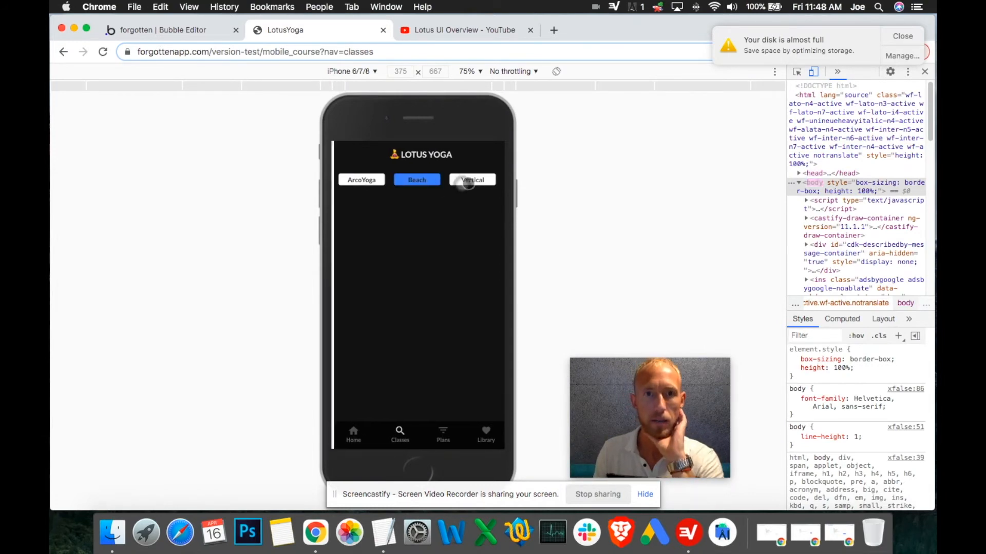
pyautogui.click(338, 180)
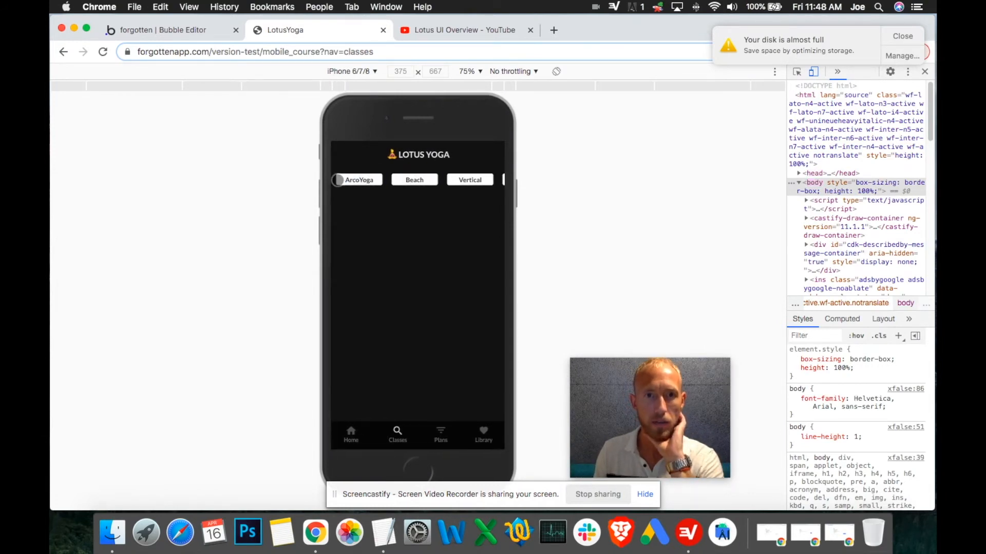
# Step: In the Bubble editor, set the category repeating group's X position to 30 and check the button row in the LotusYoga preview
pyautogui.click(179, 29)
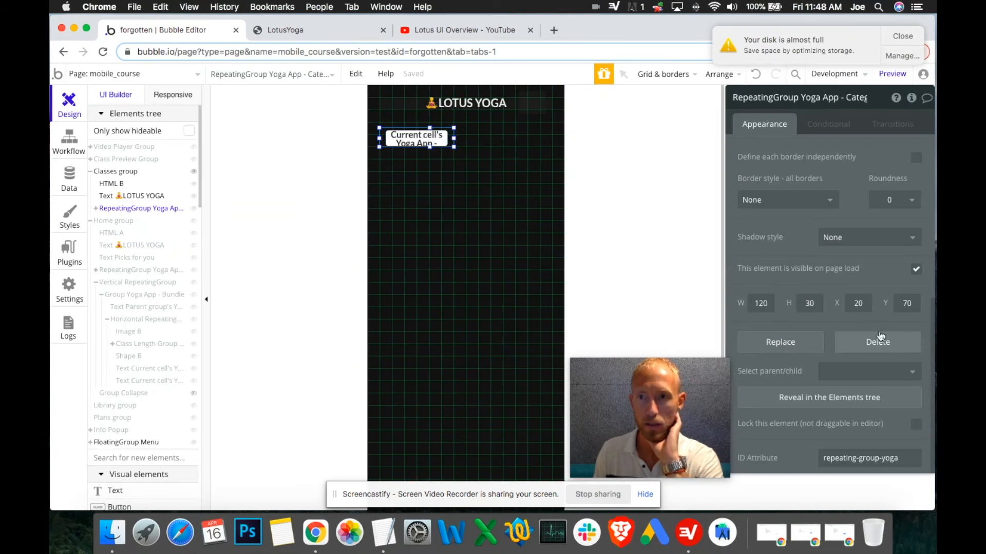
pyautogui.write('30')
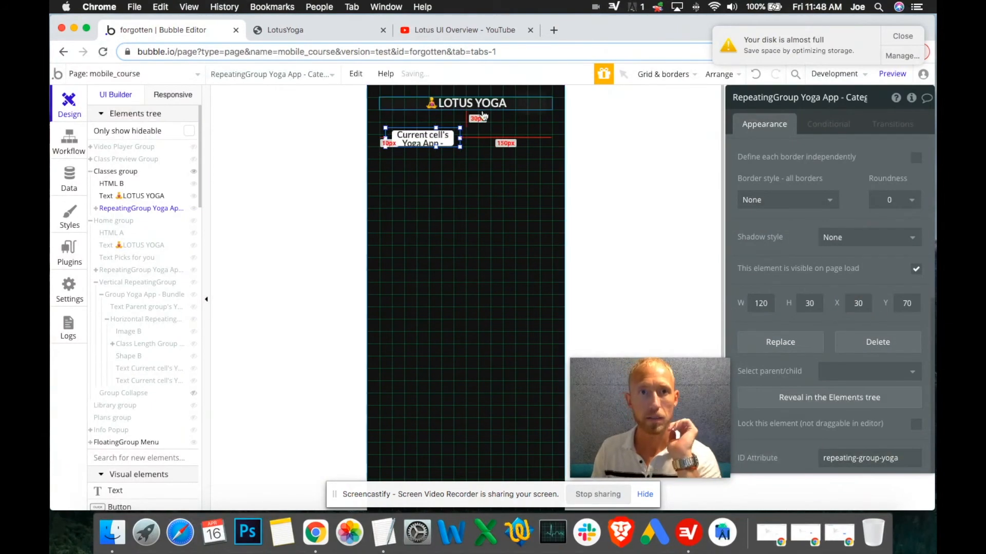
pyautogui.hotkey('ctrl', 'Tab')
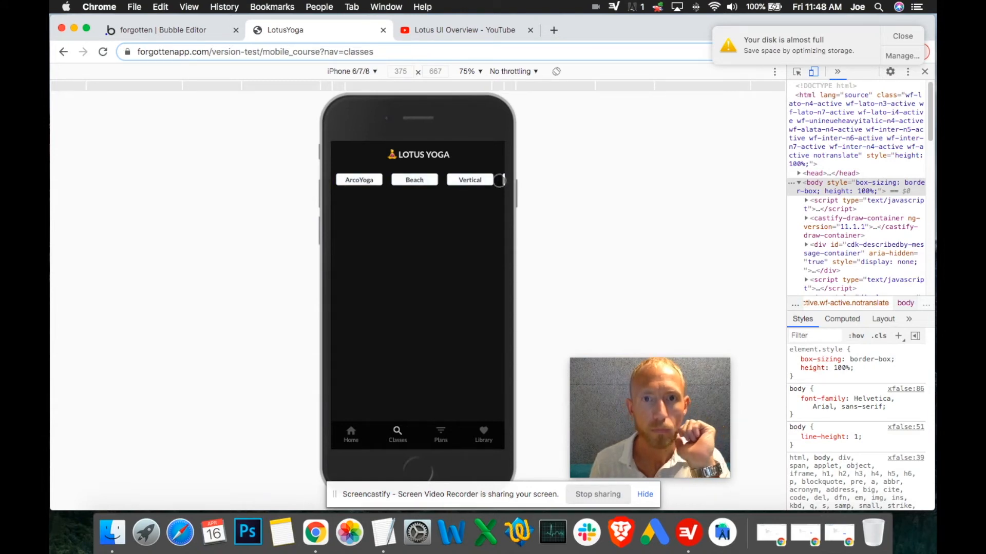
pyautogui.moveTo(418, 176)
pyautogui.mouseDown()
pyautogui.moveTo(310, 180)
pyautogui.moveTo(423, 185)
pyautogui.mouseUp()
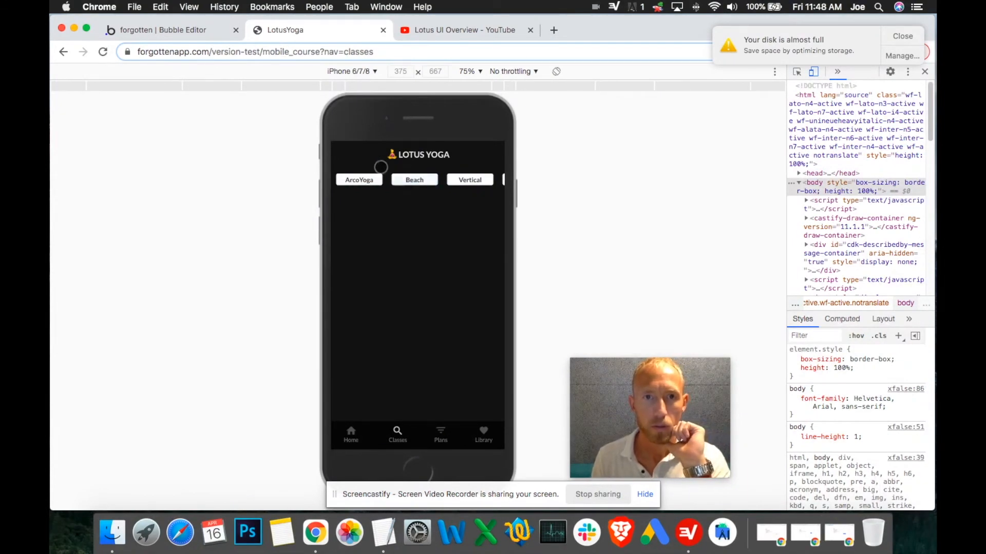
pyautogui.click(362, 176)
pyautogui.click(363, 178)
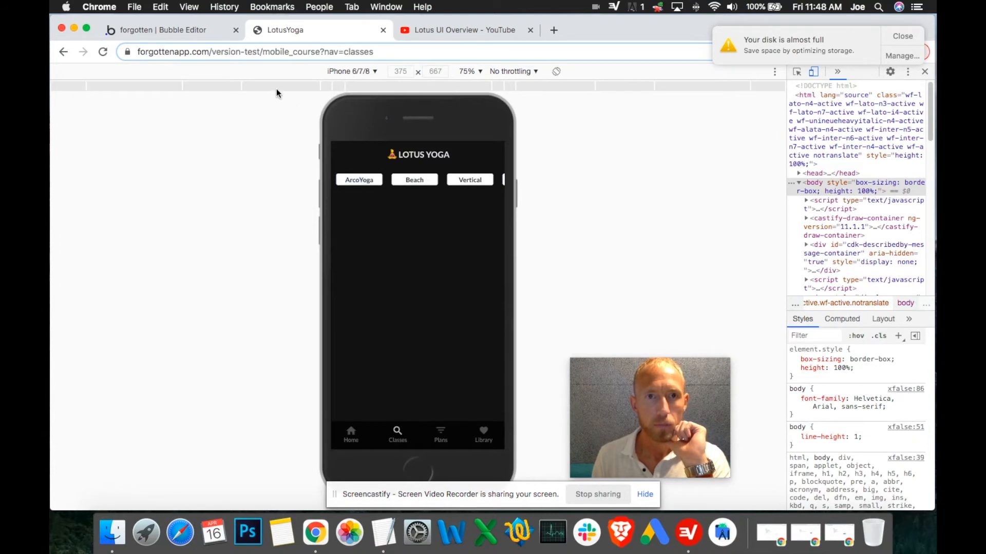
pyautogui.click(177, 31)
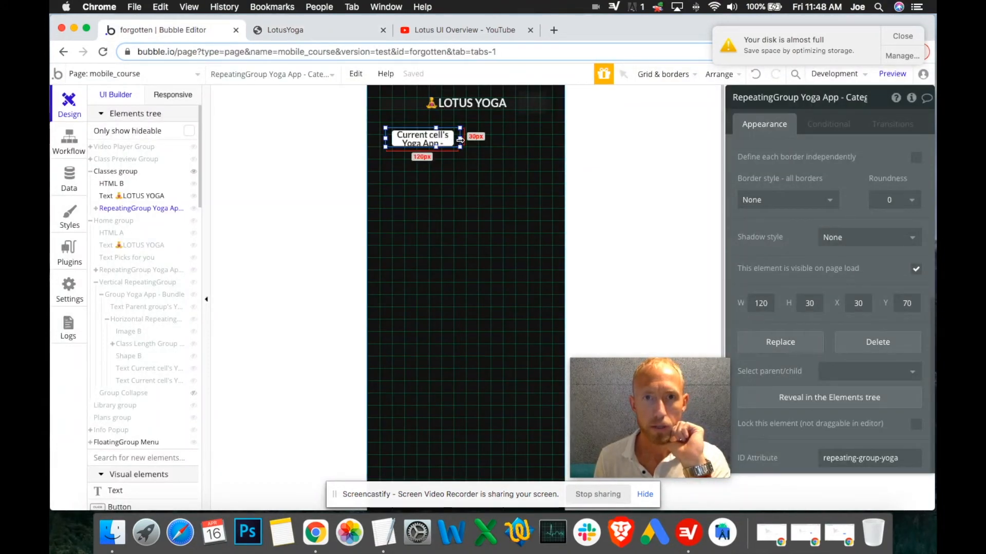
pyautogui.click(814, 305)
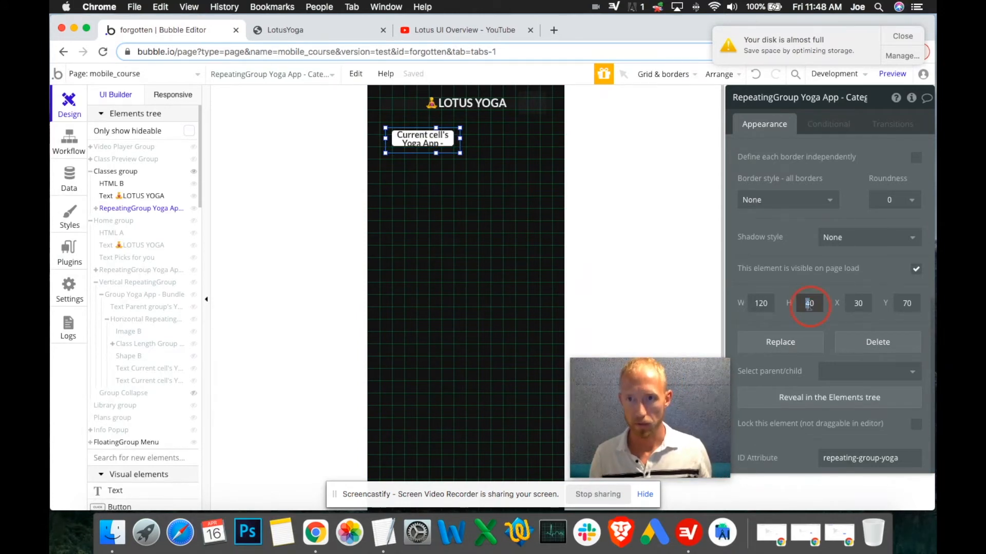
pyautogui.write('8')
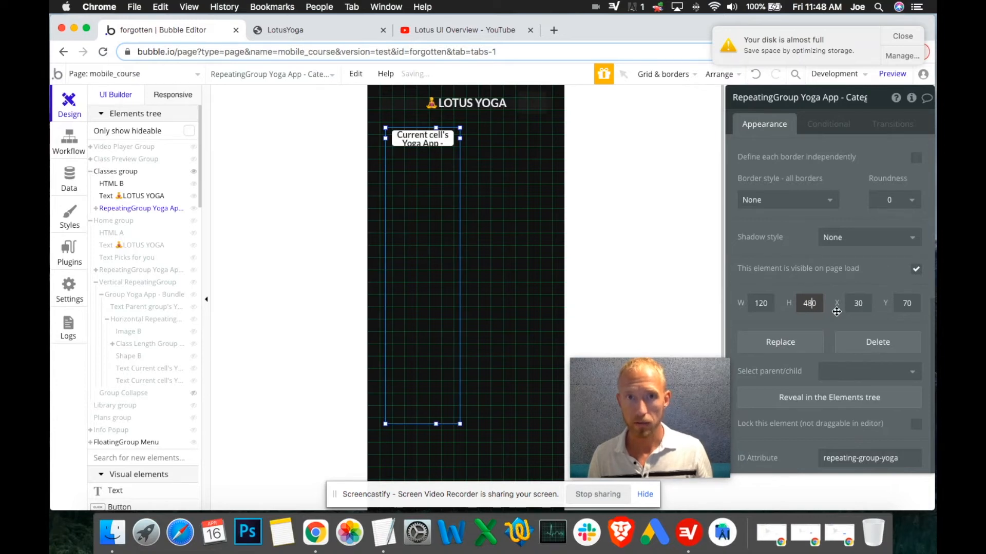
pyautogui.press('BackSpace')
pyautogui.click(811, 321)
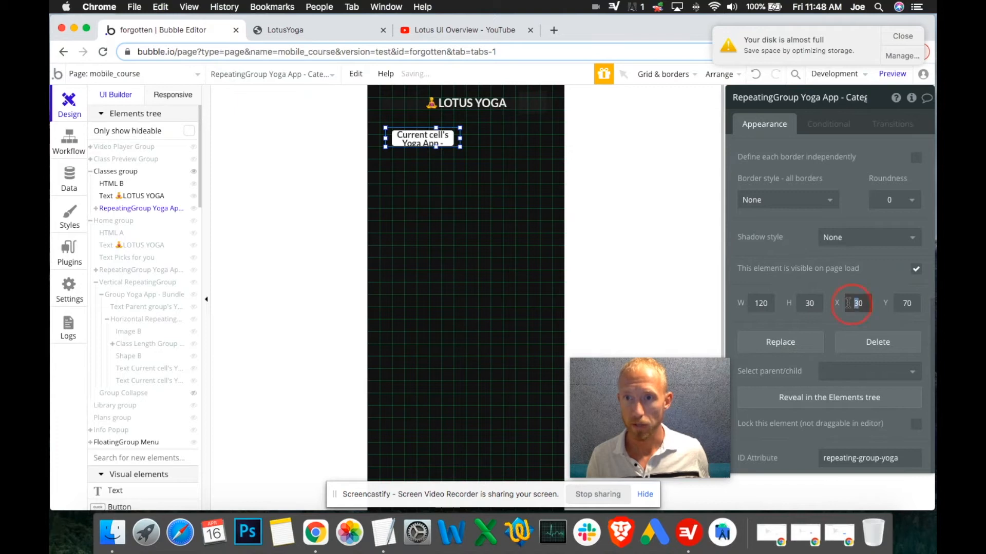
# Step: Set the category repeating group's X position to 80 and check its placement in the LotusYoga preview
pyautogui.write('8')
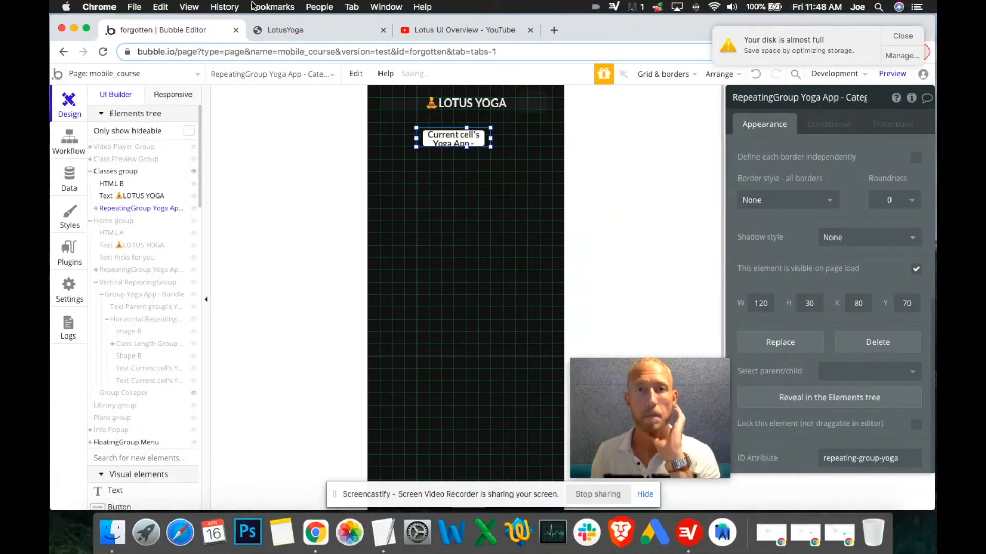
pyautogui.click(300, 29)
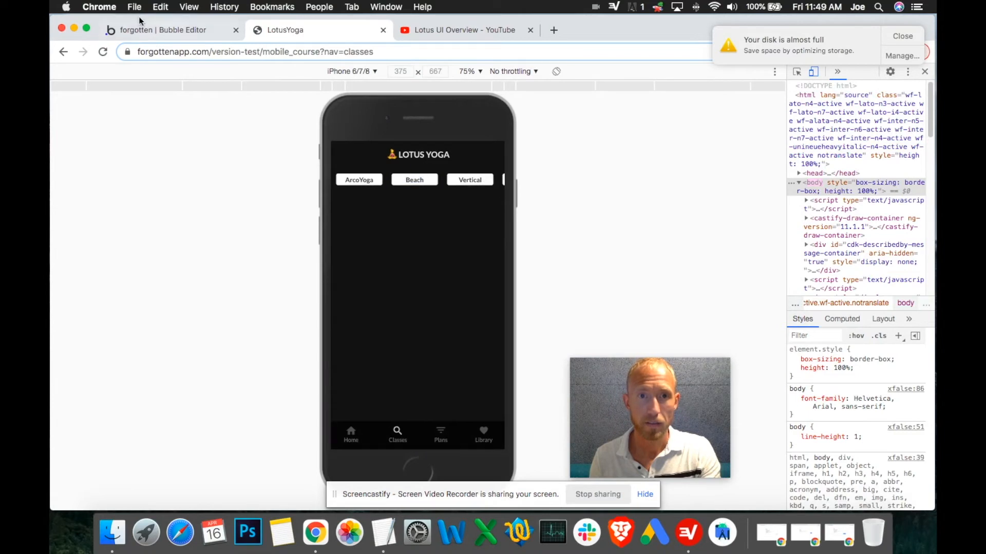
# Step: Return to the Bubble editor and undo the recent position and height changes to the category repeating group
pyautogui.click(155, 25)
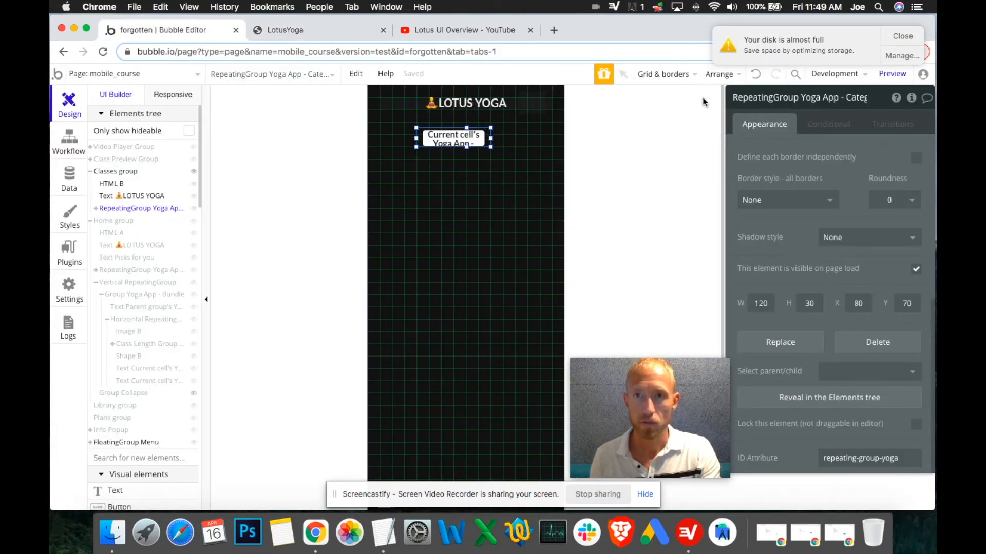
pyautogui.click(756, 75)
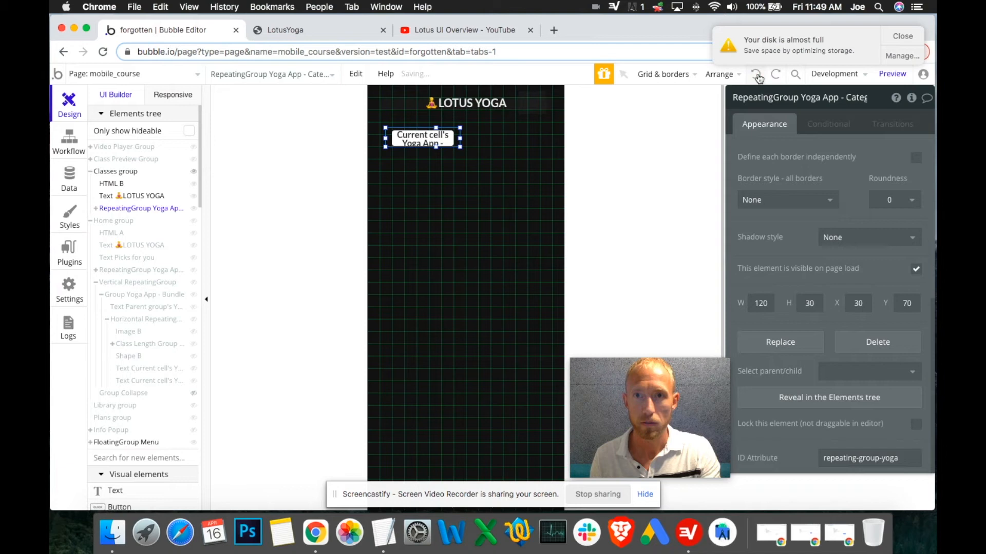
pyautogui.click(757, 75)
pyautogui.click(757, 76)
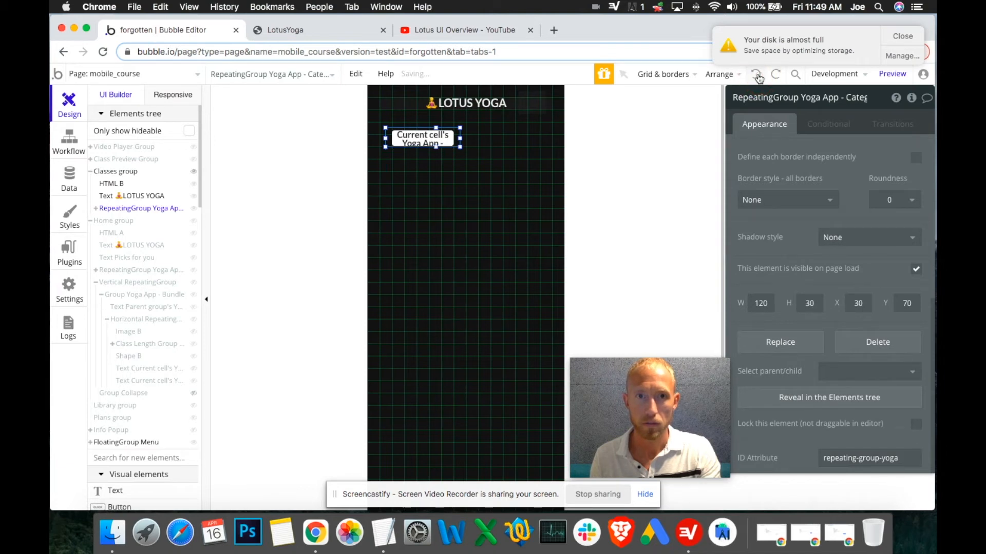
pyautogui.click(757, 76)
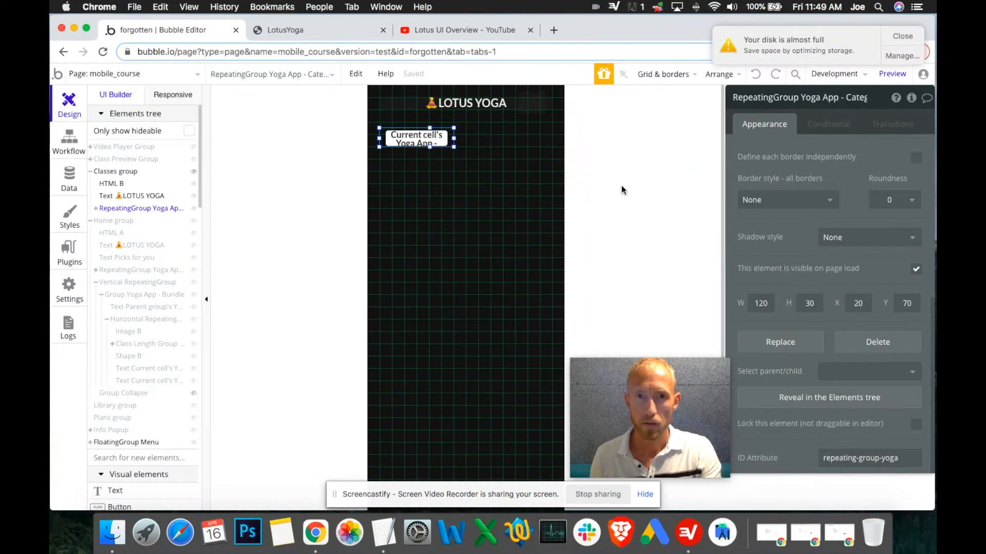
# Step: Set the category button's X position inside the repeating group cell to 20 and check it in the LotusYoga preview
pyautogui.click(424, 140)
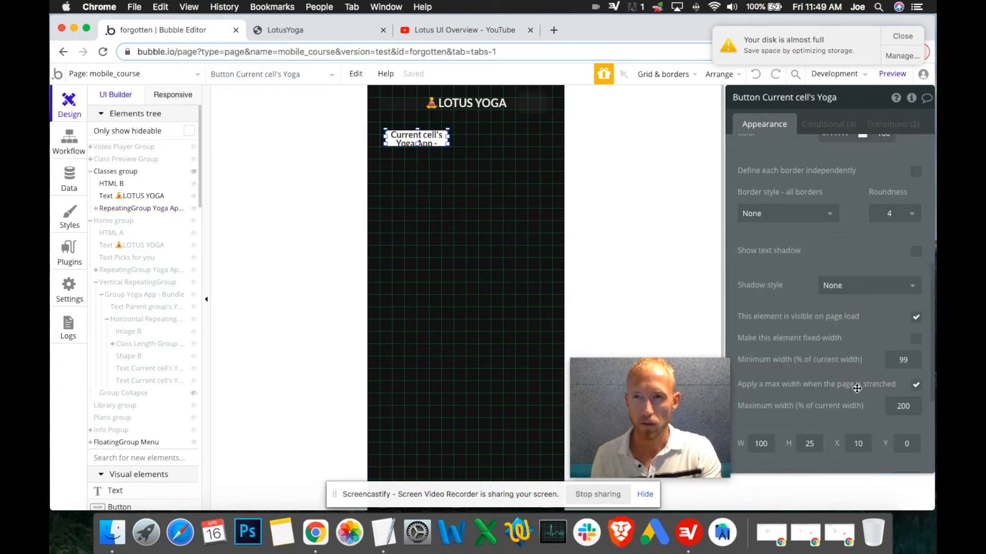
pyautogui.click(858, 445)
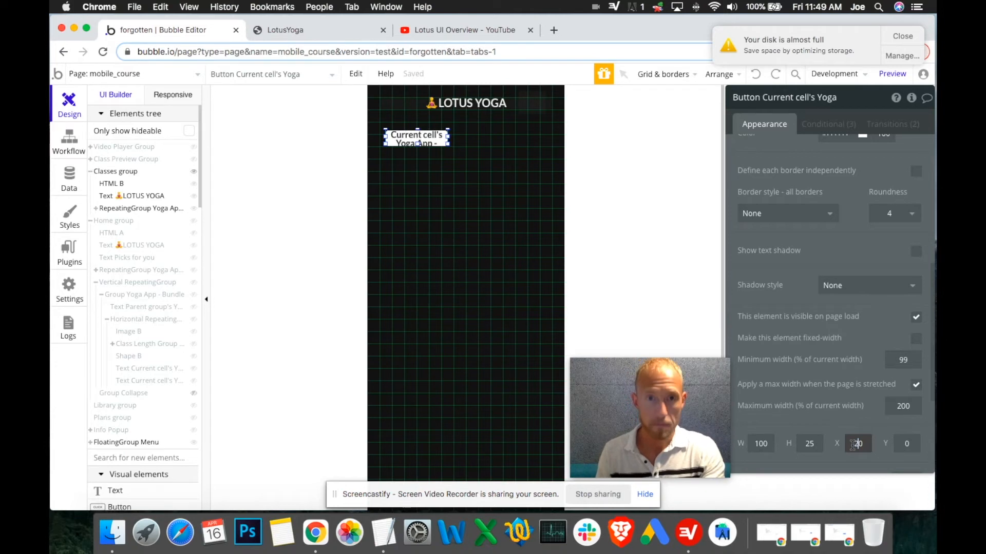
pyautogui.press('BackSpace')
pyautogui.write('2')
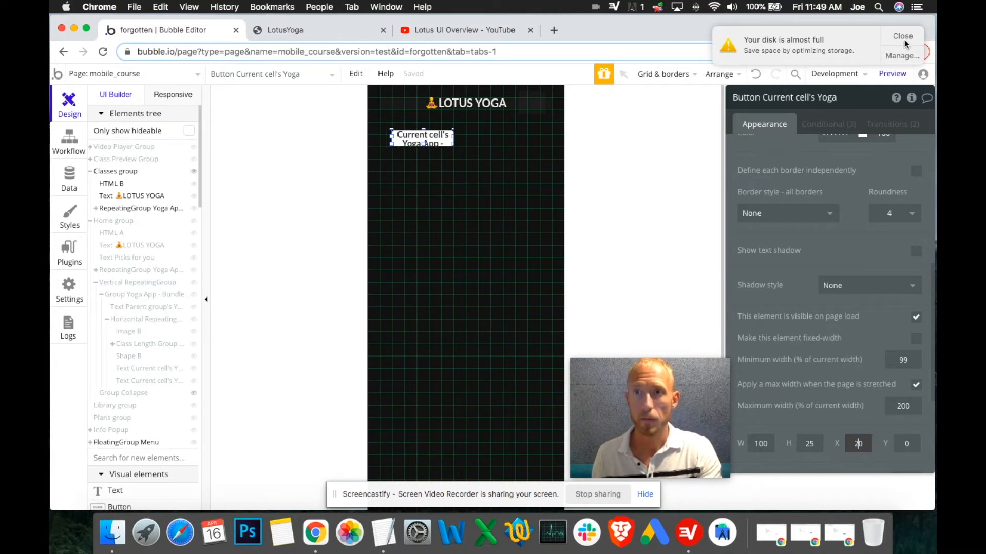
pyautogui.click(903, 37)
pyautogui.click(301, 27)
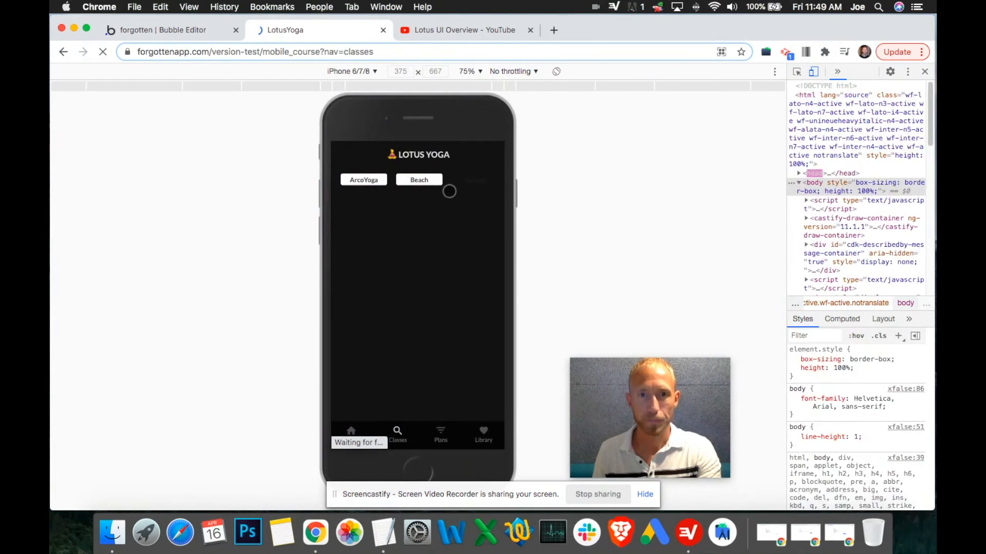
# Step: Return to the Bubble editor and set the category repeating group's X position to 0
pyautogui.click(197, 32)
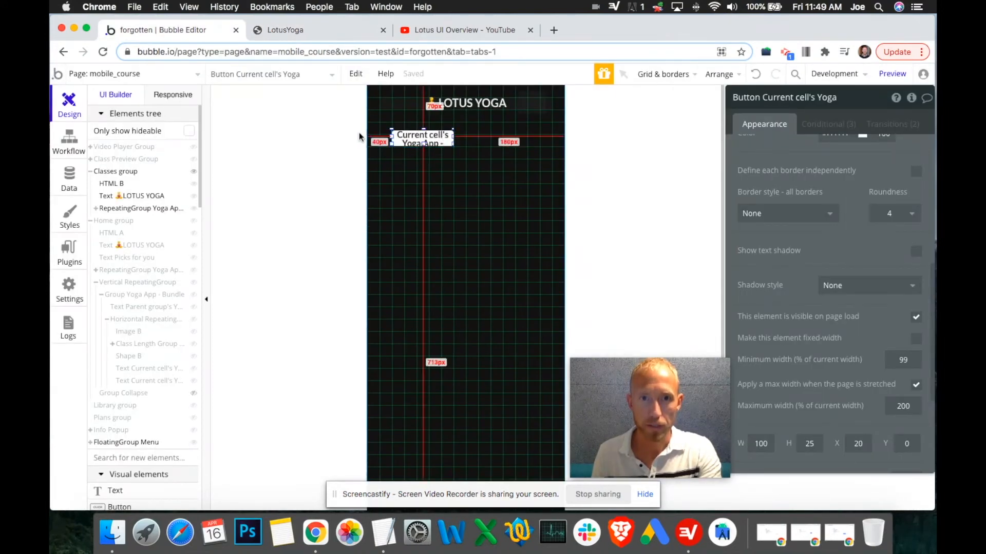
pyautogui.click(383, 136)
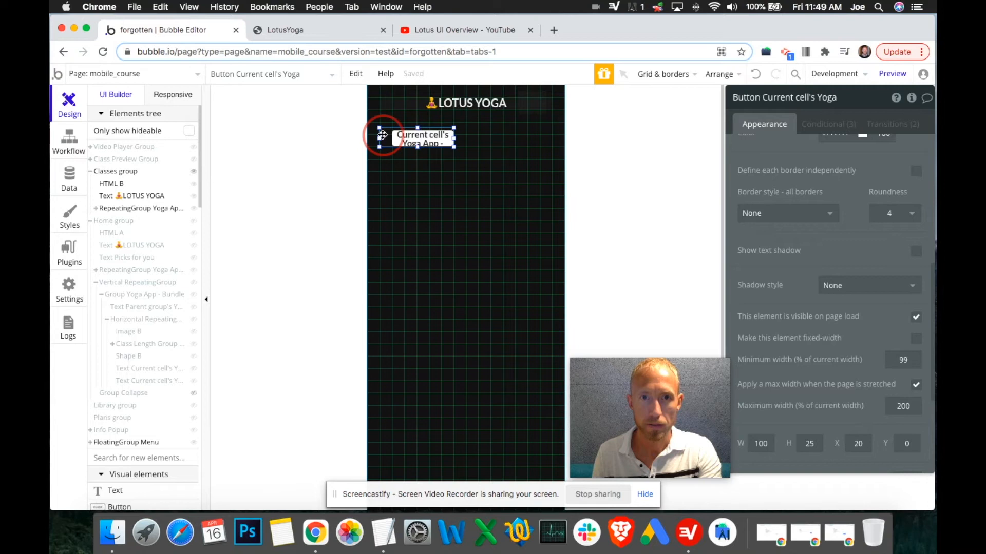
pyautogui.doubleClick(858, 303)
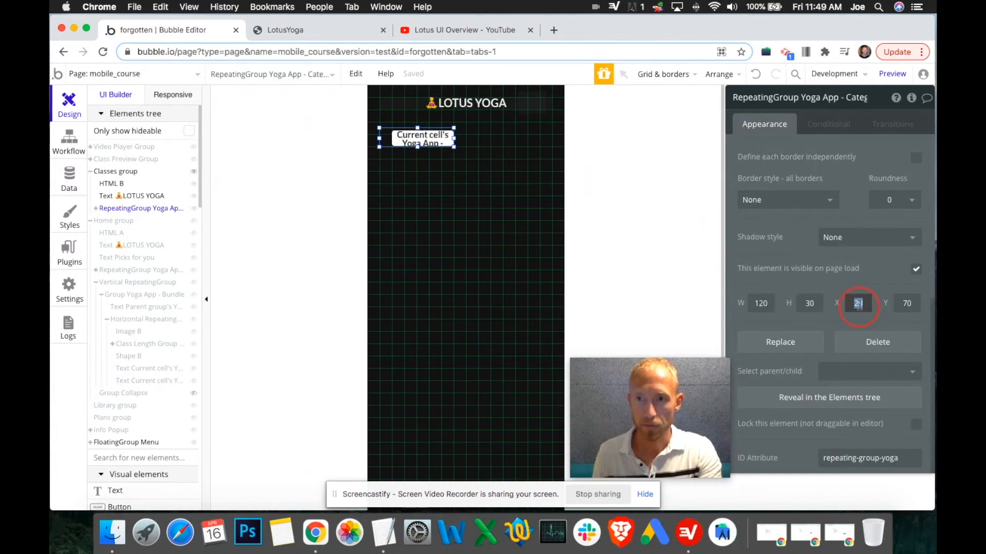
pyautogui.write('0')
pyautogui.press('Return')
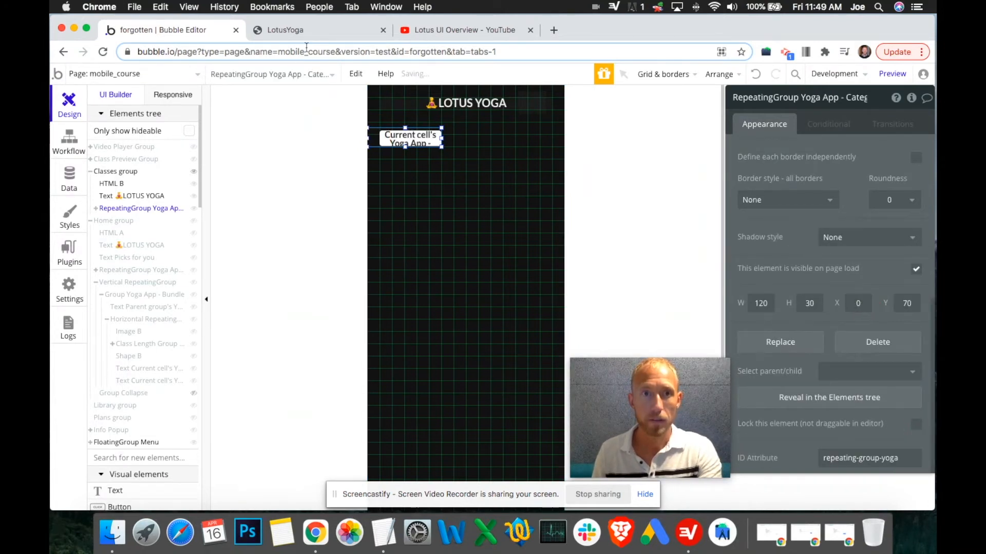
# Step: Load the latest version in the LotusYoga preview and compare the button row with the Lotus UI Overview video on YouTube
pyautogui.click(304, 31)
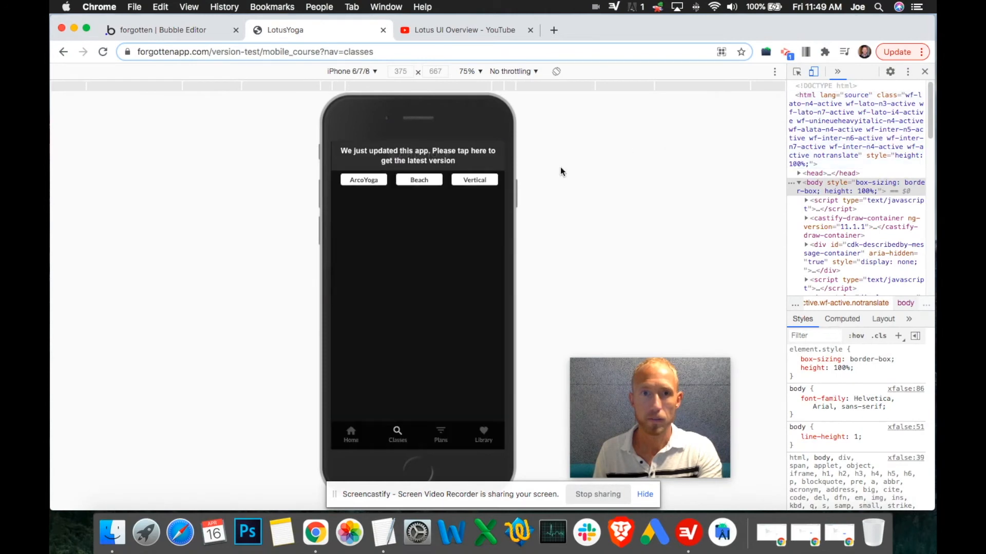
pyautogui.click(445, 151)
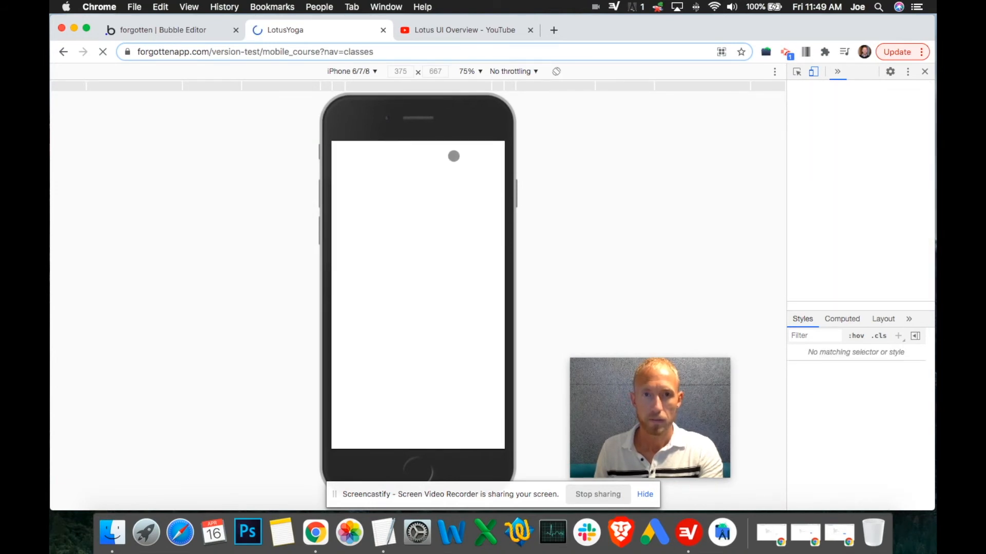
pyautogui.click(448, 32)
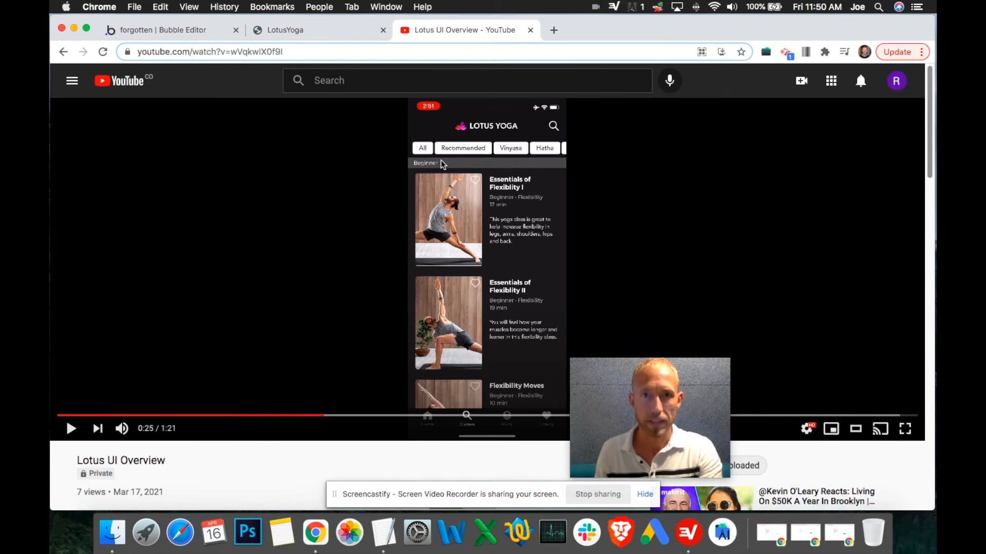
pyautogui.click(308, 31)
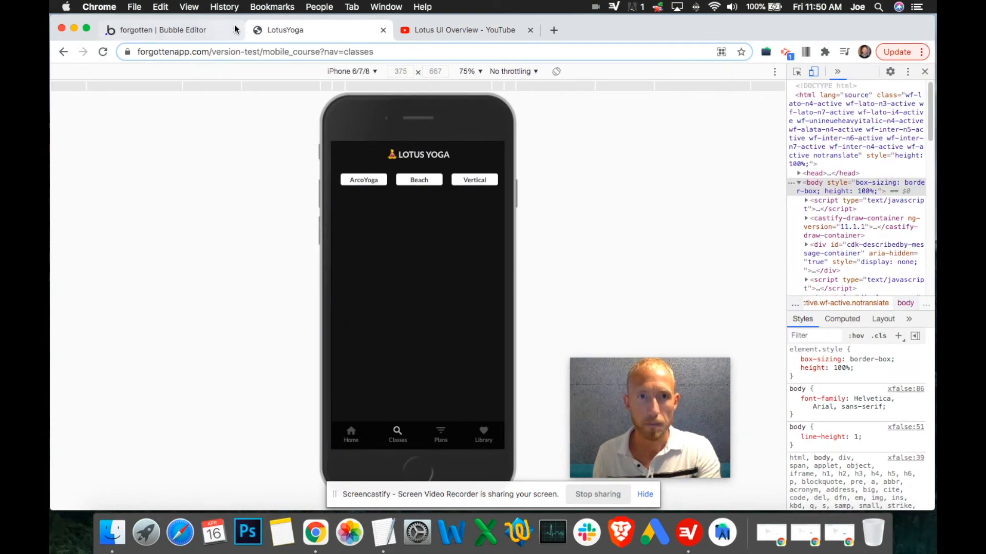
# Step: In the Bubble editor, set the category button's X position to 5 and check the row in the refreshed LotusYoga preview
pyautogui.hotkey('ctrl', 'shift', 'Tab')
pyautogui.click(391, 144)
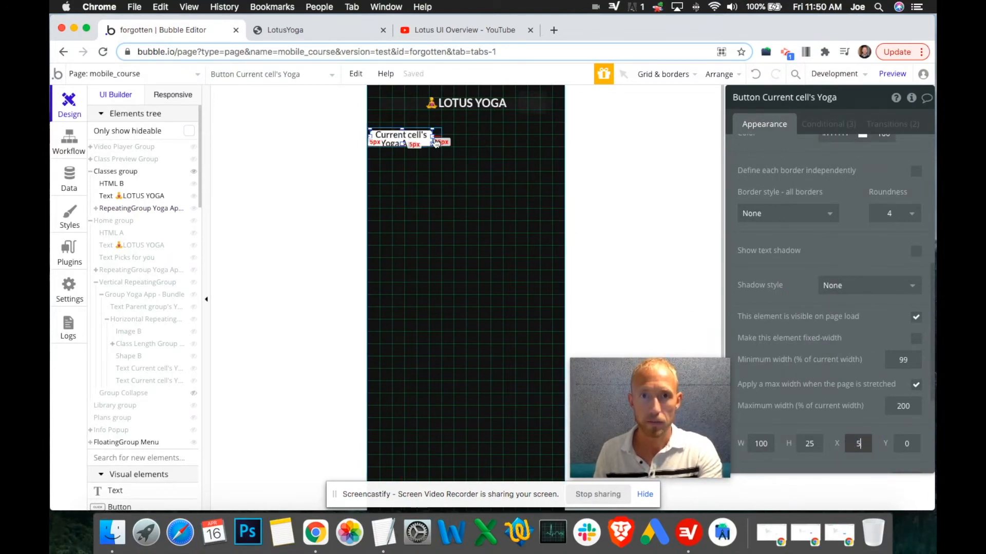
pyautogui.click(336, 31)
pyautogui.click(416, 152)
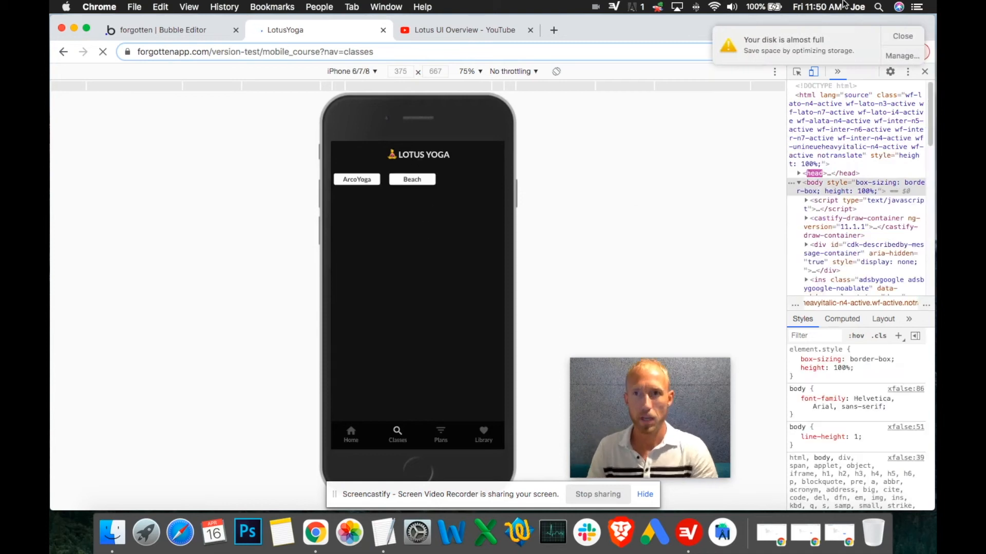
pyautogui.click(890, 40)
# Step: Back in the Bubble editor, undo the last position change and set the category button's X position to 10
pyautogui.click(165, 31)
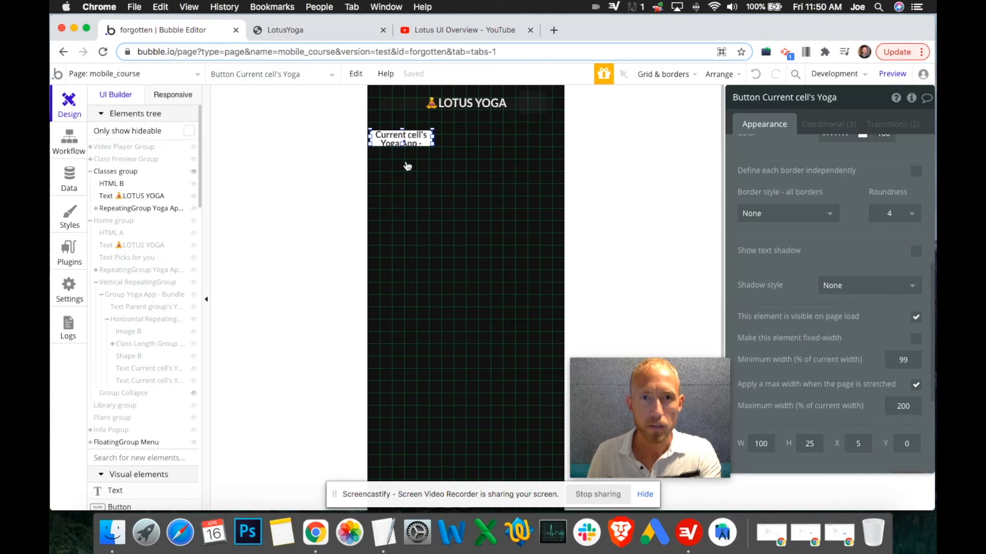
pyautogui.click(757, 76)
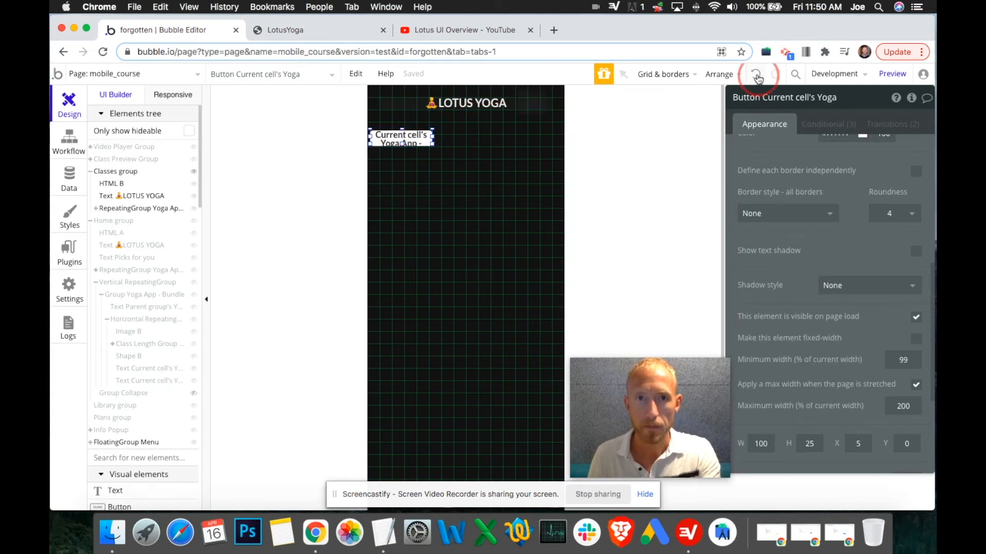
pyautogui.click(386, 137)
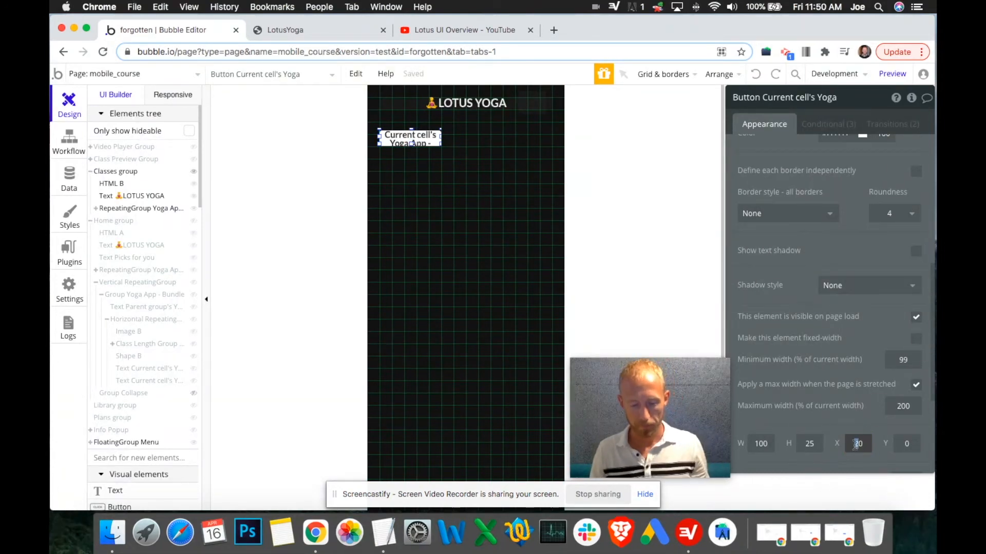
pyautogui.moveTo(855, 444); pyautogui.dragTo(864, 444)
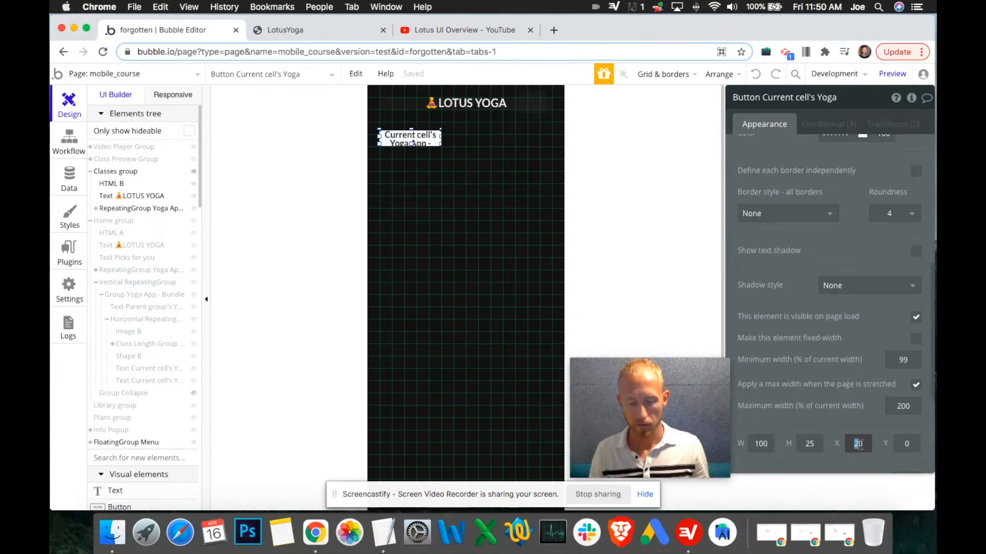
pyautogui.write('10')
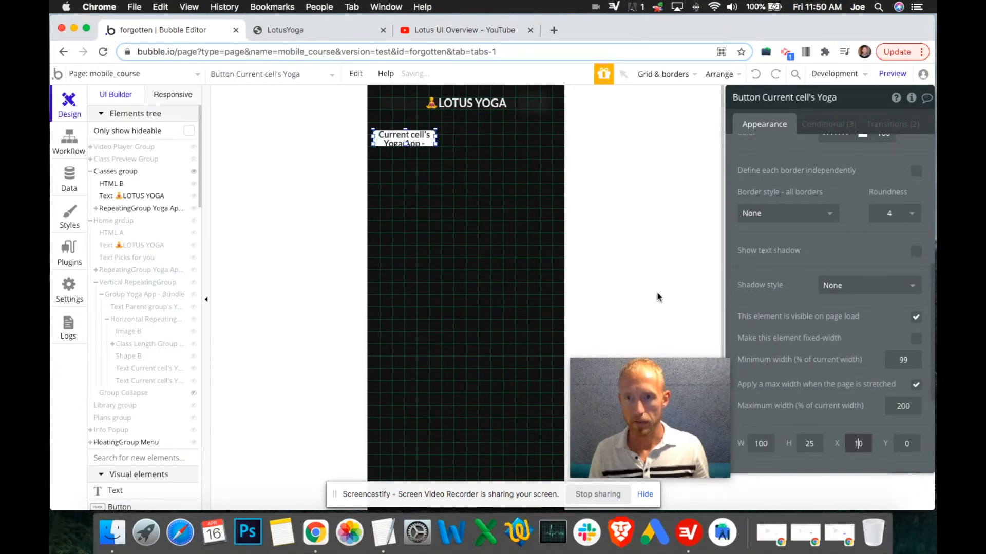
# Step: Set the category repeating group's width to 115
pyautogui.click(421, 141)
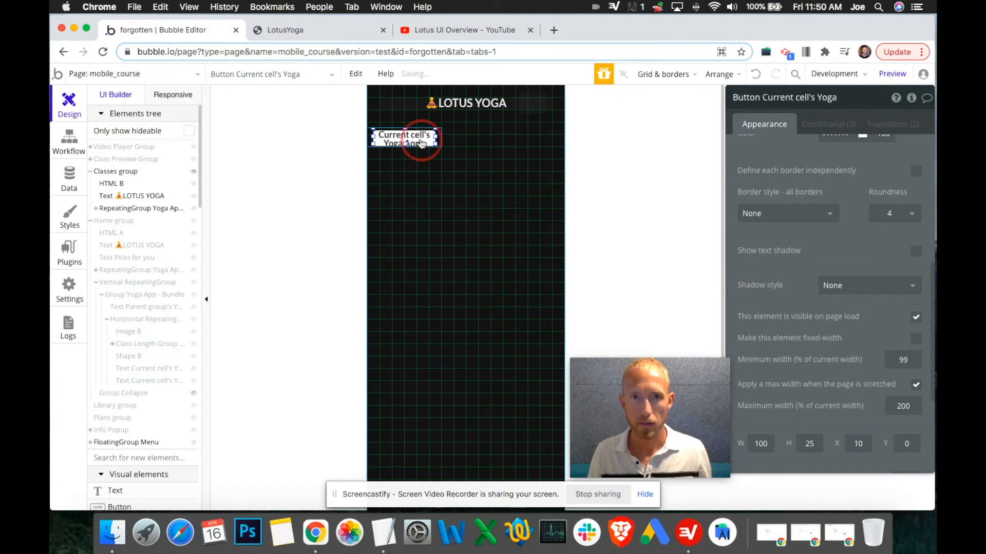
pyautogui.click(441, 141)
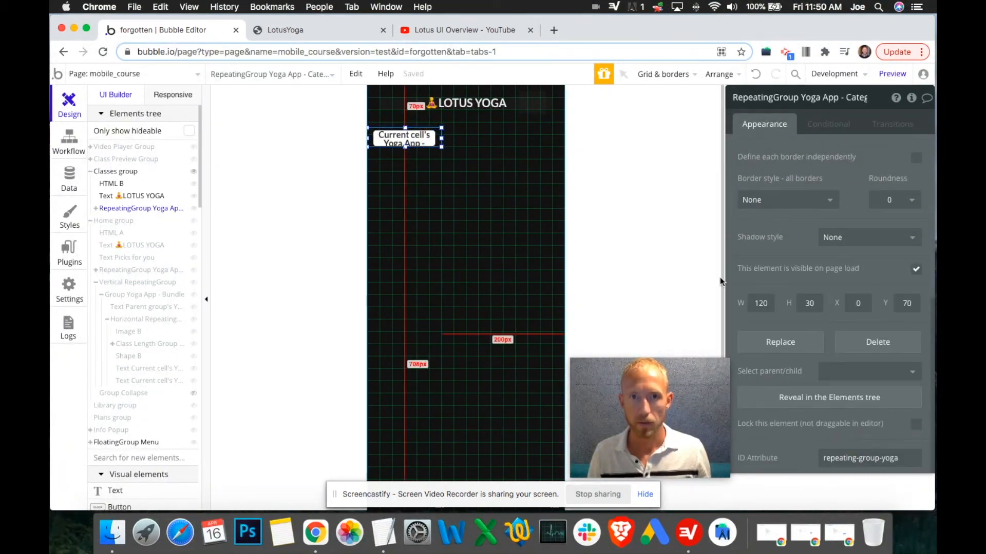
pyautogui.click(777, 305)
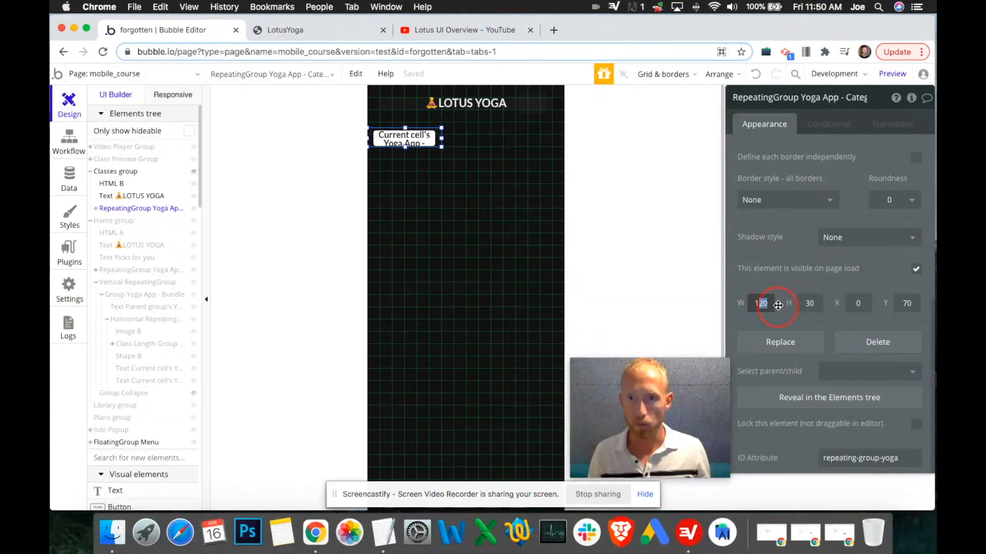
pyautogui.write('15')
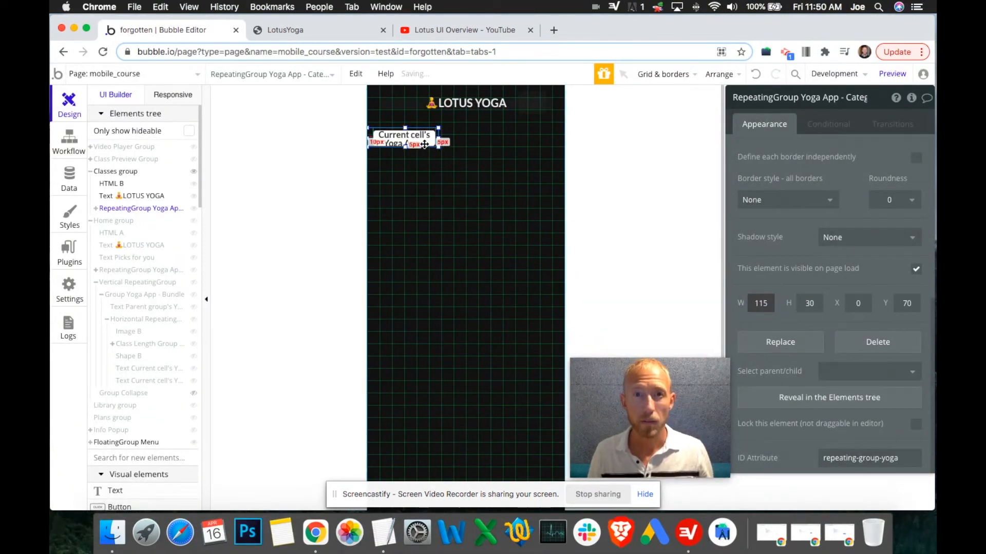
# Step: Refresh the LotusYoga preview, check the category button spacing and test the Beach and ArcoYoga buttons
pyautogui.click(374, 137)
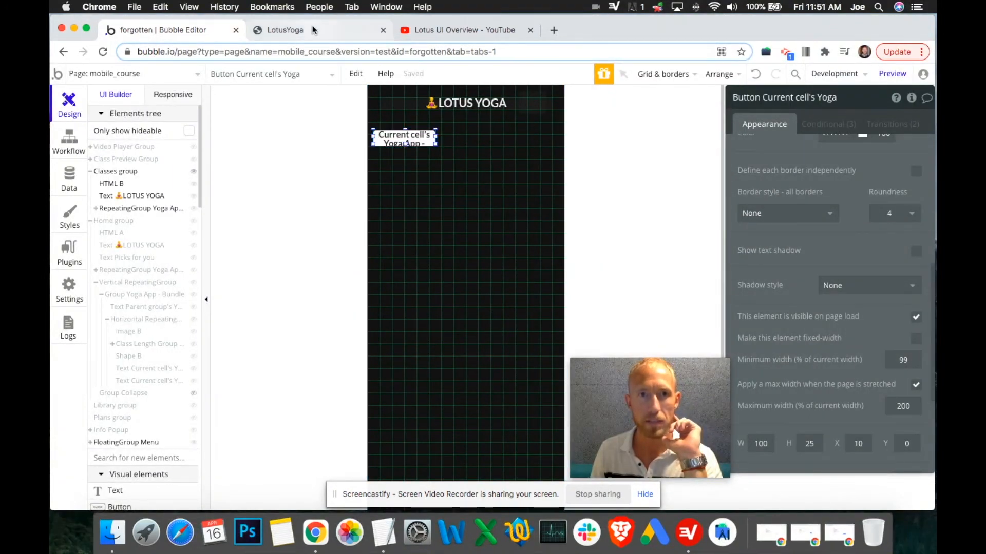
pyautogui.click(360, 30)
pyautogui.click(456, 157)
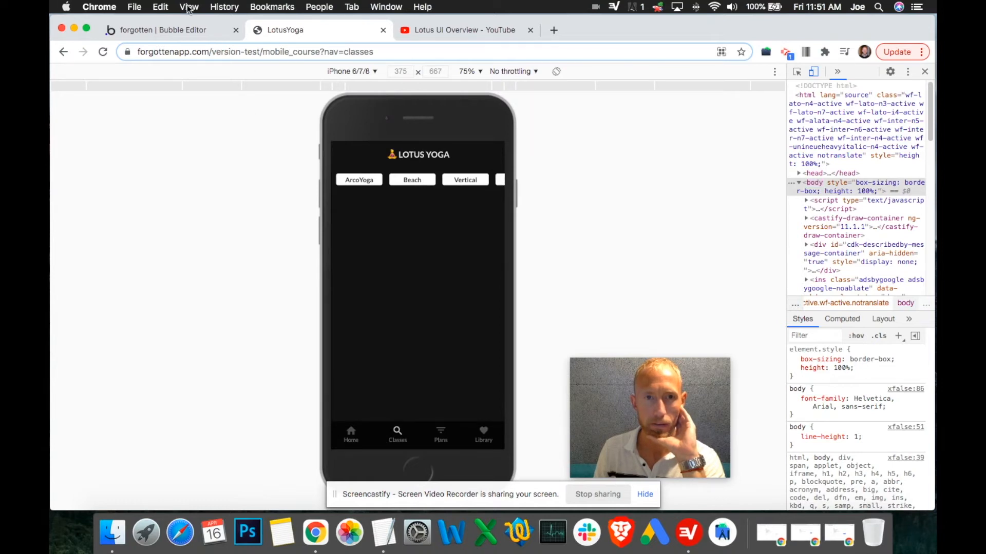
pyautogui.click(199, 31)
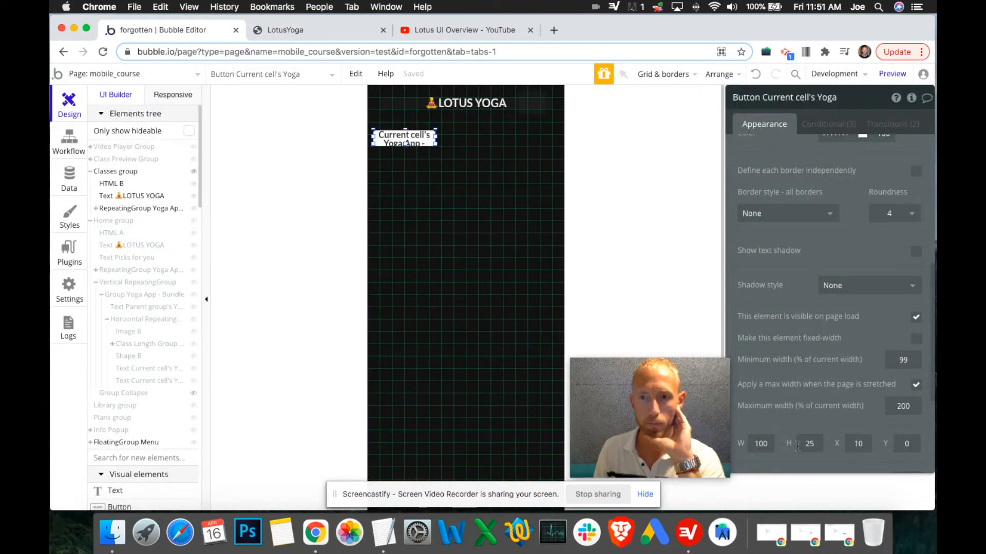
pyautogui.click(328, 32)
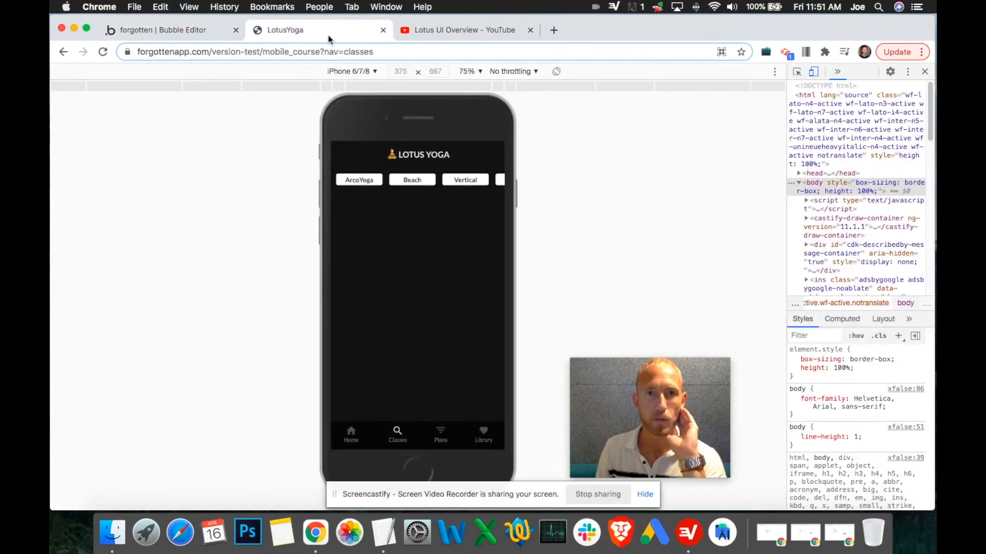
pyautogui.click(411, 180)
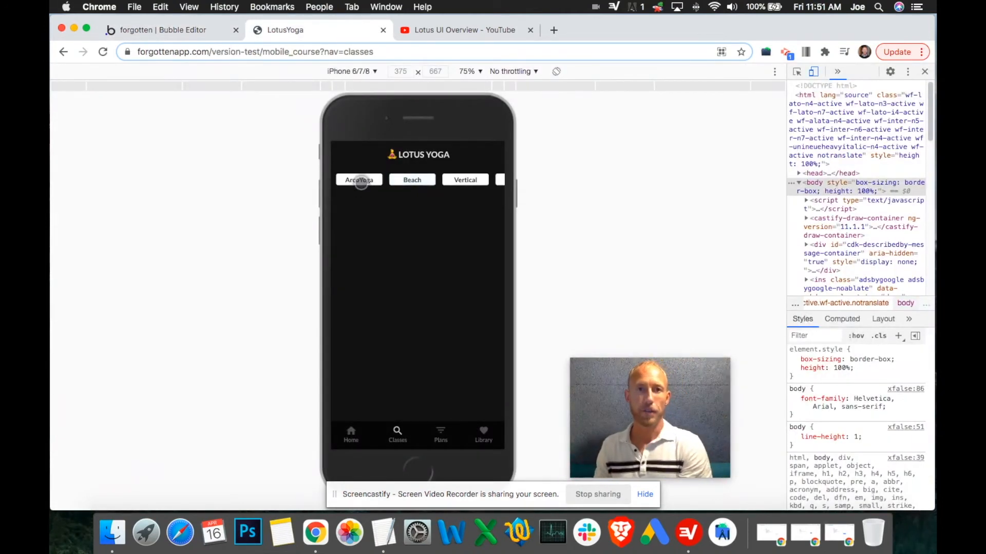
pyautogui.click(361, 182)
# Step: In the Bubble editor, remove the "isn't clickable" and "is hovered" conditions from the category button
pyautogui.click(190, 32)
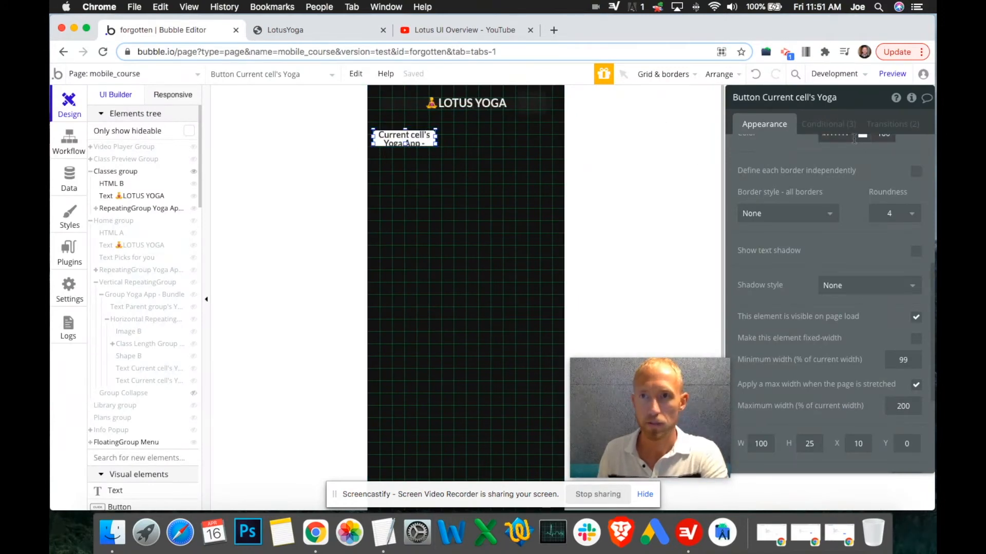
pyautogui.click(834, 127)
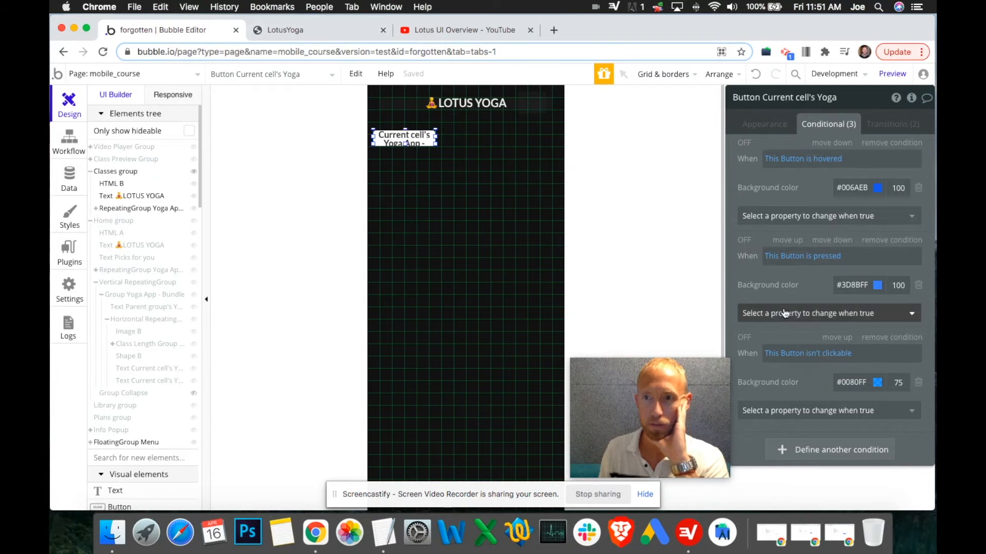
pyautogui.click(877, 341)
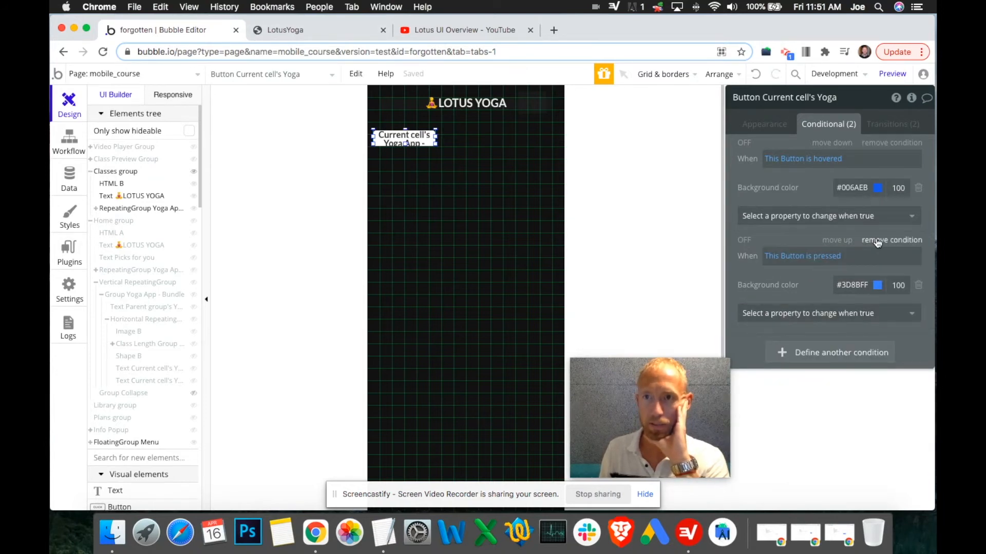
pyautogui.click(881, 143)
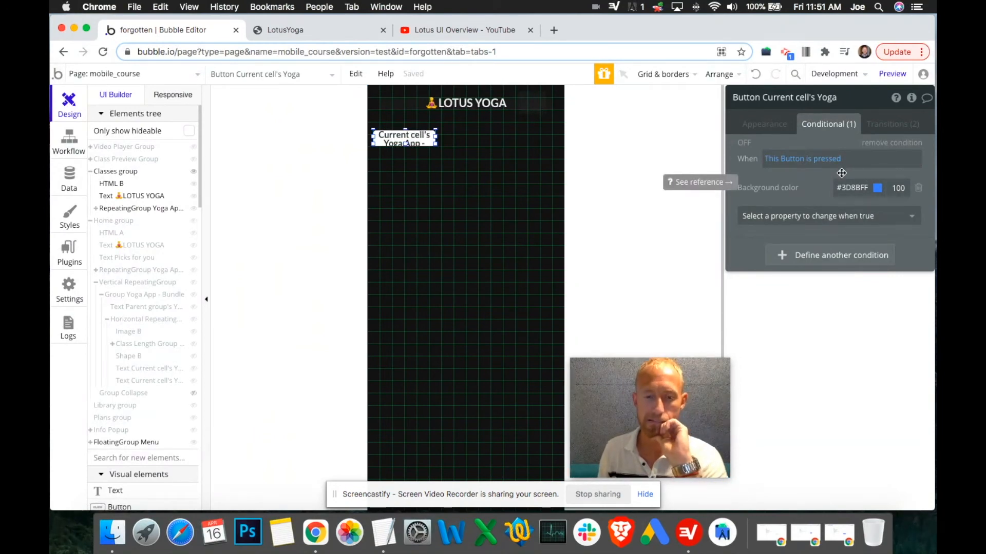
pyautogui.click(760, 125)
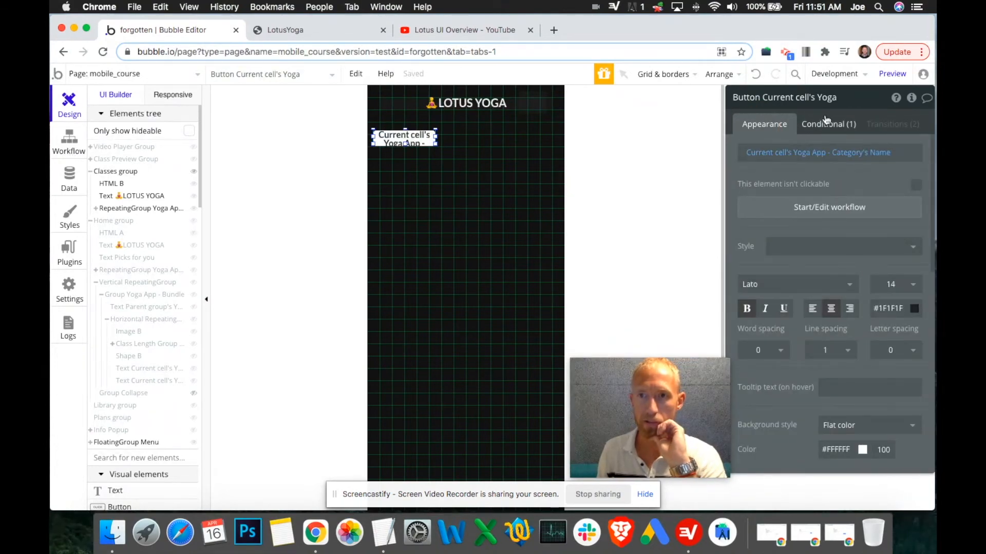
pyautogui.scroll(-3, 828, 257)
pyautogui.scroll(3, 829, 257)
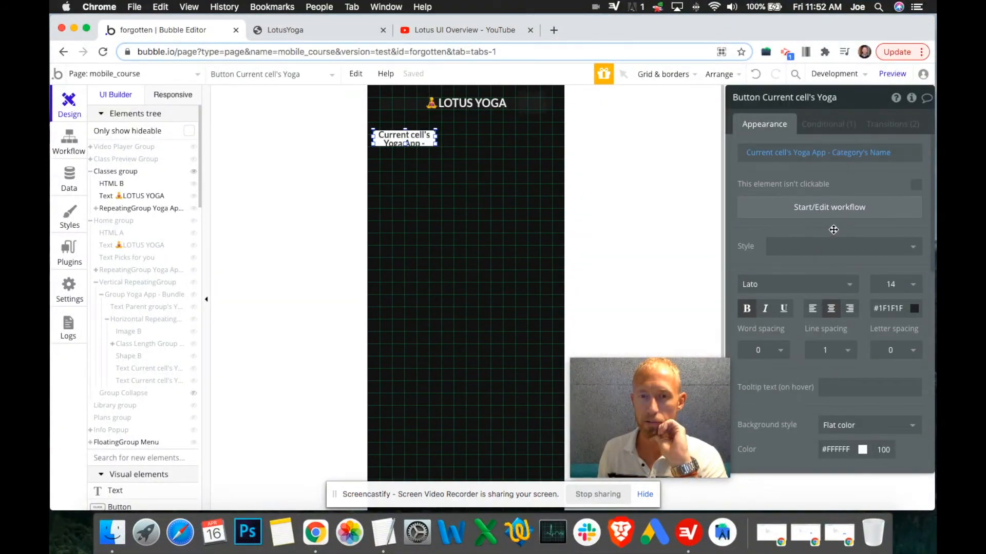
pyautogui.click(786, 54)
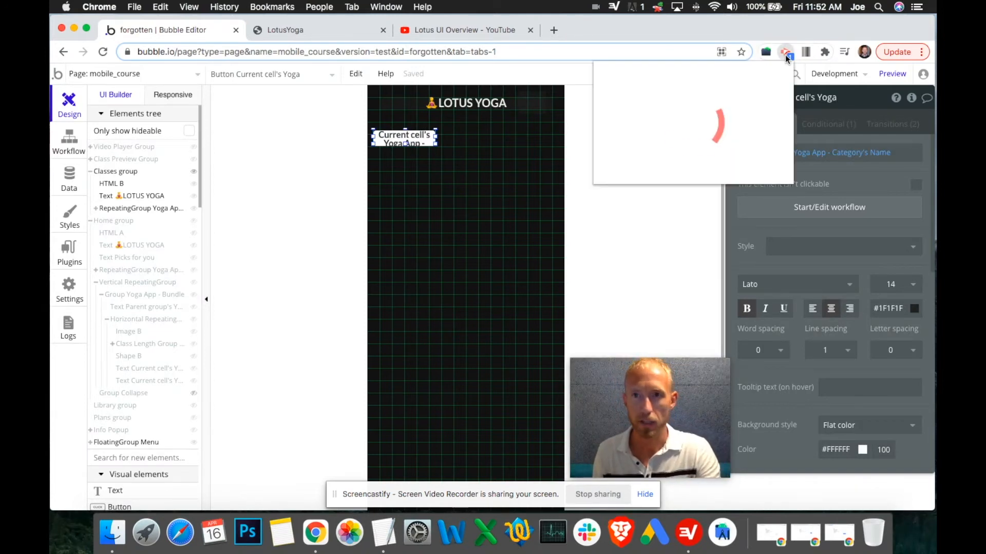
pyautogui.click(713, 206)
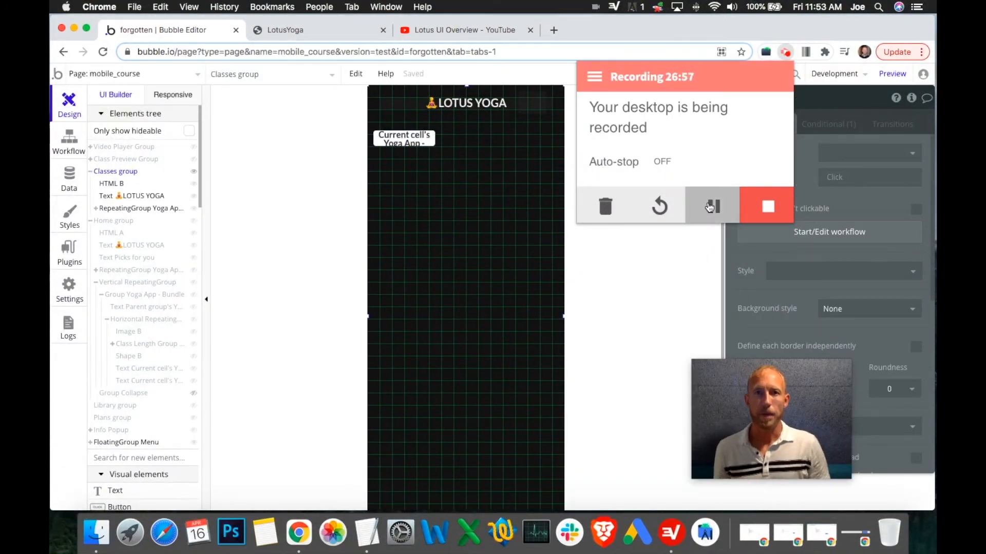
pyautogui.click(606, 251)
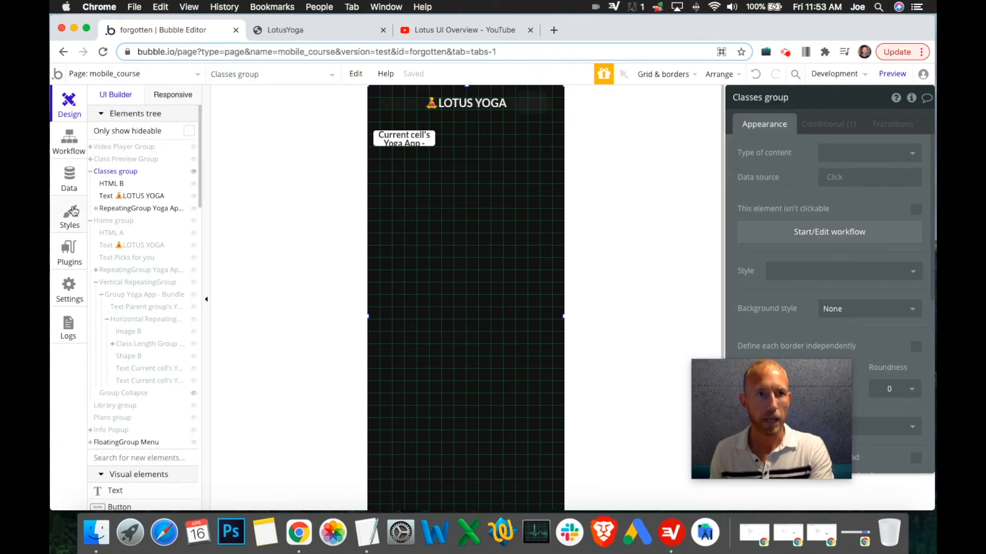
# Step: Create a new Yoga App - Category database entry named "All"
pyautogui.click(77, 178)
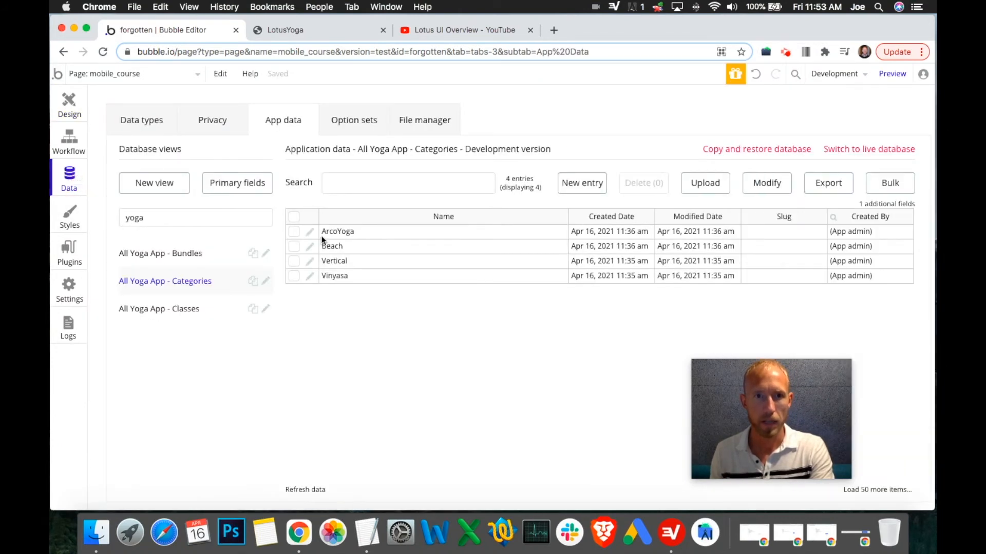
pyautogui.click(583, 184)
pyautogui.click(283, 157)
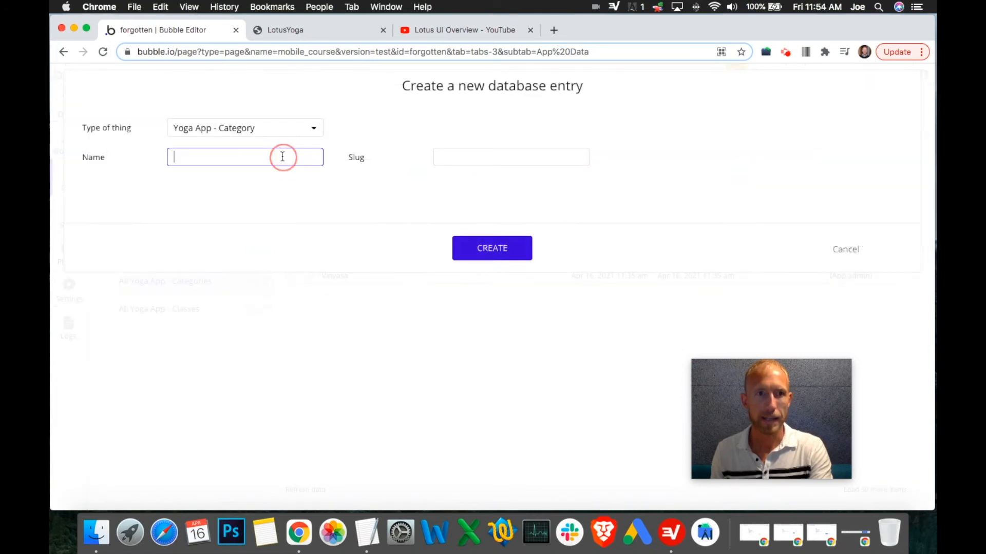
pyautogui.click(478, 250)
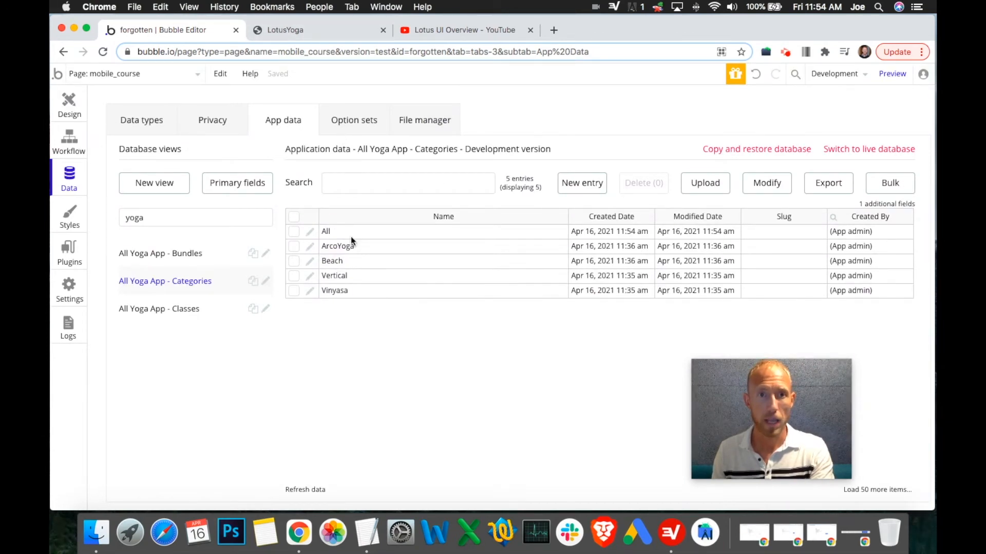
# Step: Correct the name of the "ArcoYoga" category entry to "AcroYoga" and save it
pyautogui.moveTo(342, 232); pyautogui.dragTo(341, 245)
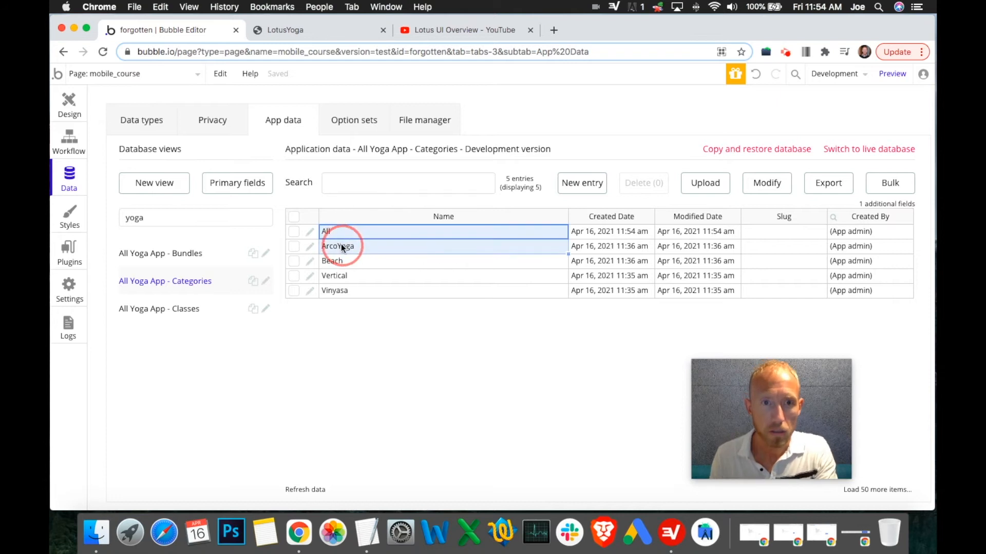
pyautogui.click(309, 246)
pyautogui.click(181, 158)
pyautogui.press('BackSpace')
pyautogui.press('Right')
pyautogui.write('r')
pyautogui.click(486, 251)
pyautogui.click(475, 229)
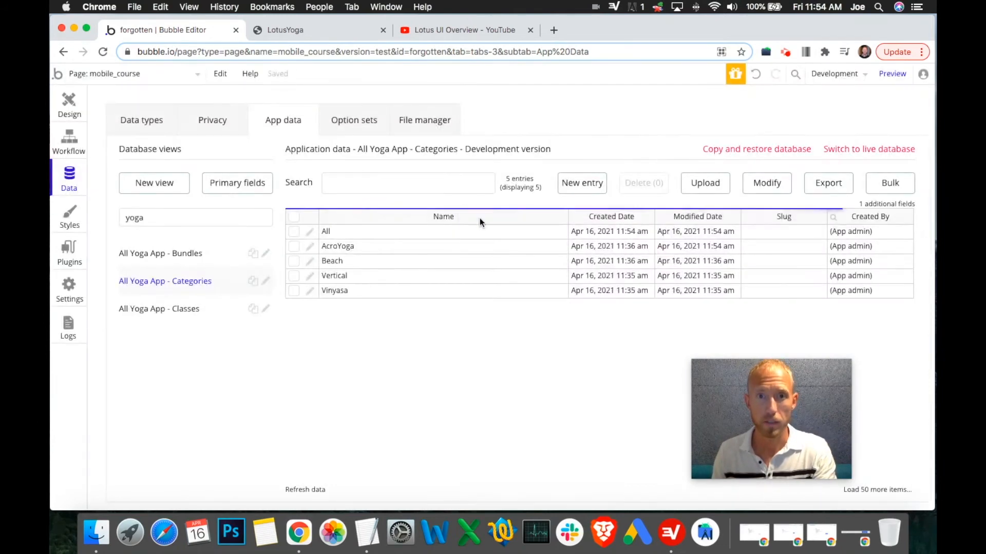
# Step: Review the category names in the app data and check the category buttons in the updated LotusYoga preview
pyautogui.moveTo(342, 232); pyautogui.dragTo(346, 276)
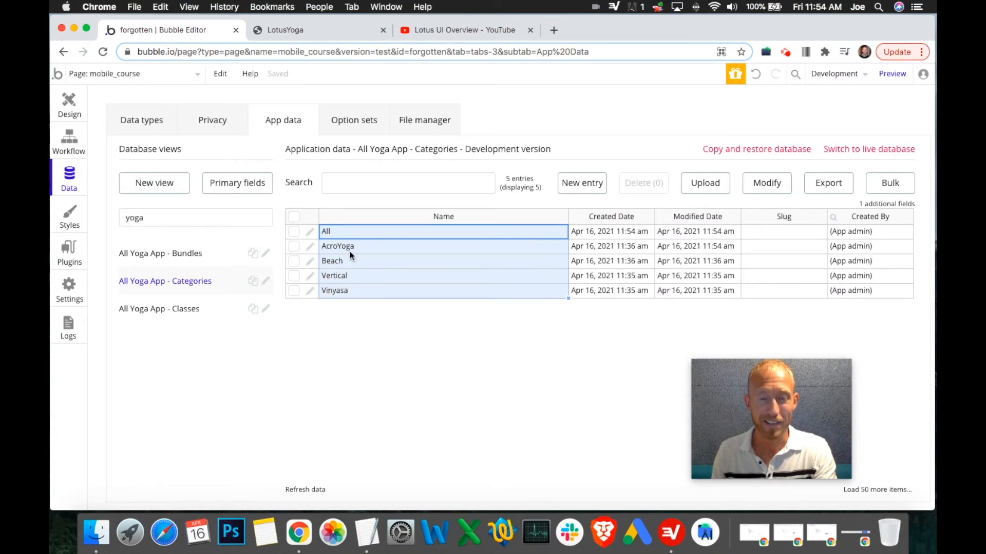
pyautogui.click(358, 236)
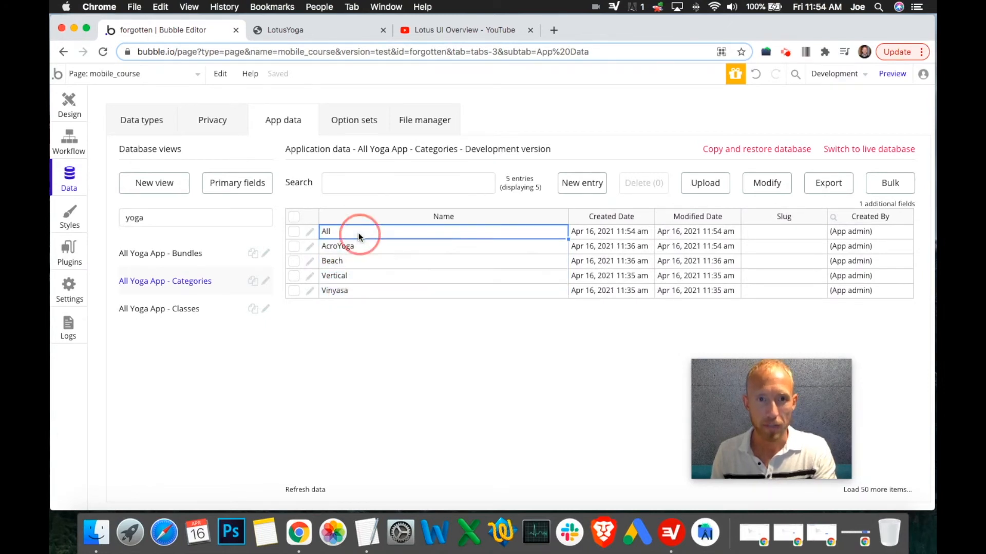
pyautogui.click(340, 232)
pyautogui.moveTo(346, 247); pyautogui.dragTo(346, 290)
pyautogui.click(334, 276)
pyautogui.click(285, 35)
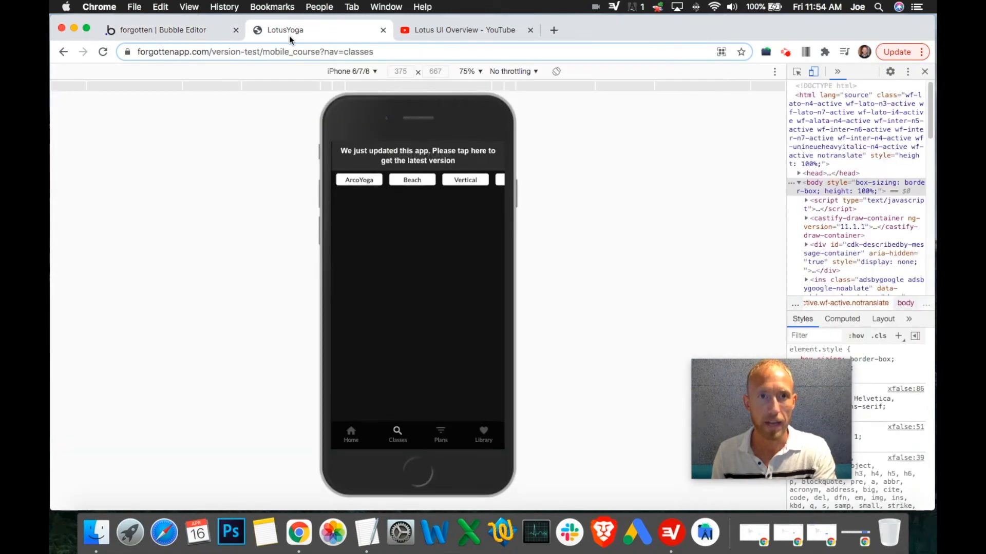
pyautogui.click(452, 180)
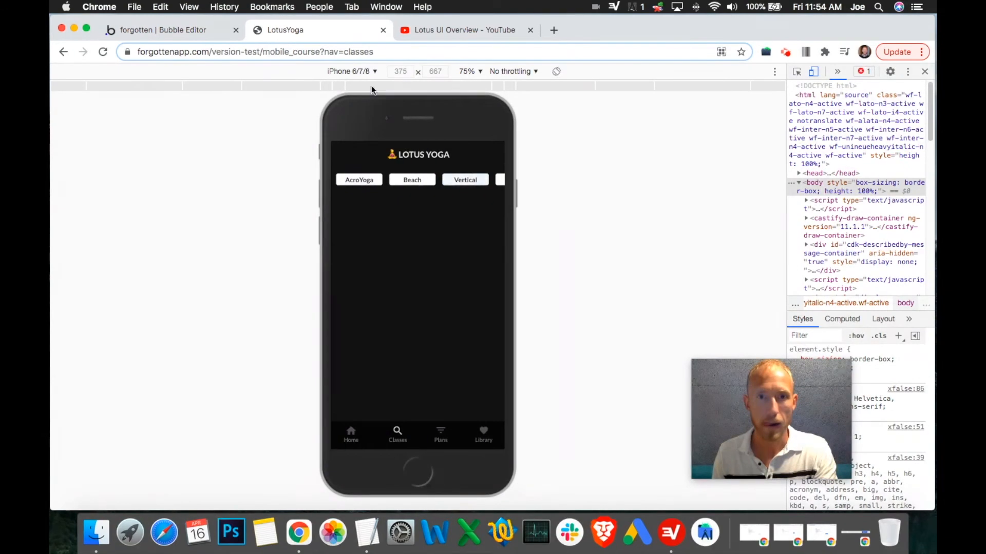
# Step: In the Bubble editor, try sorting the category repeating group's data source search with the "Change which field..." option
pyautogui.click(194, 29)
pyautogui.click(64, 112)
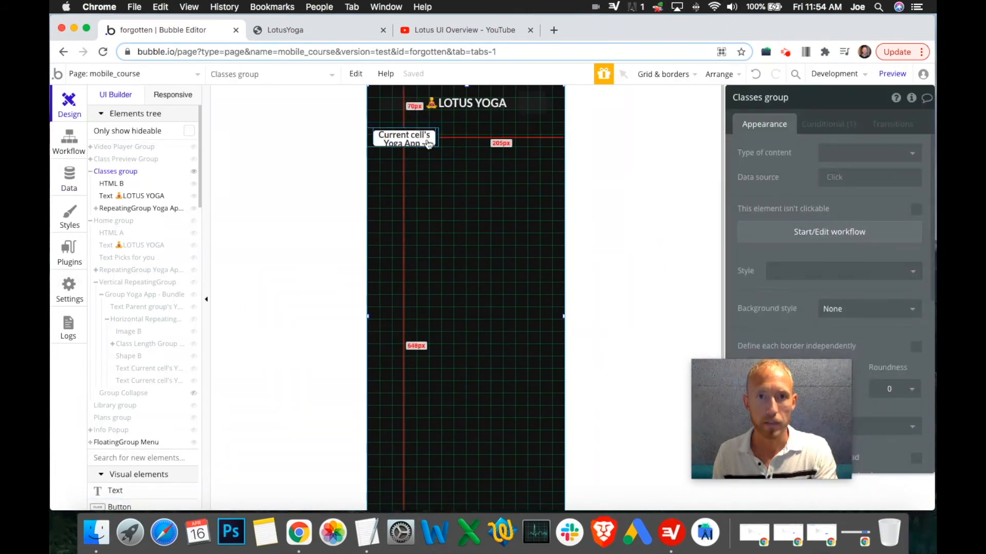
pyautogui.click(370, 138)
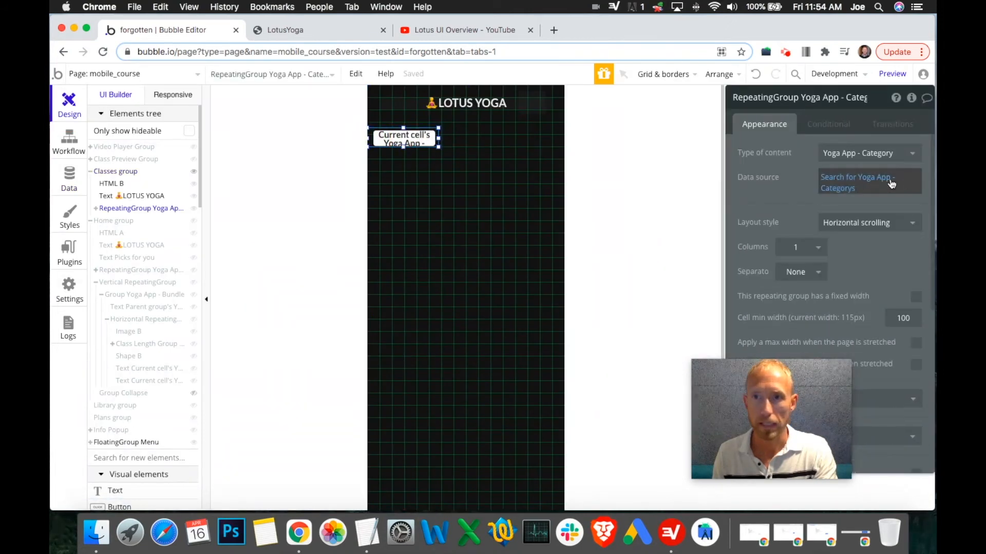
pyautogui.click(839, 189)
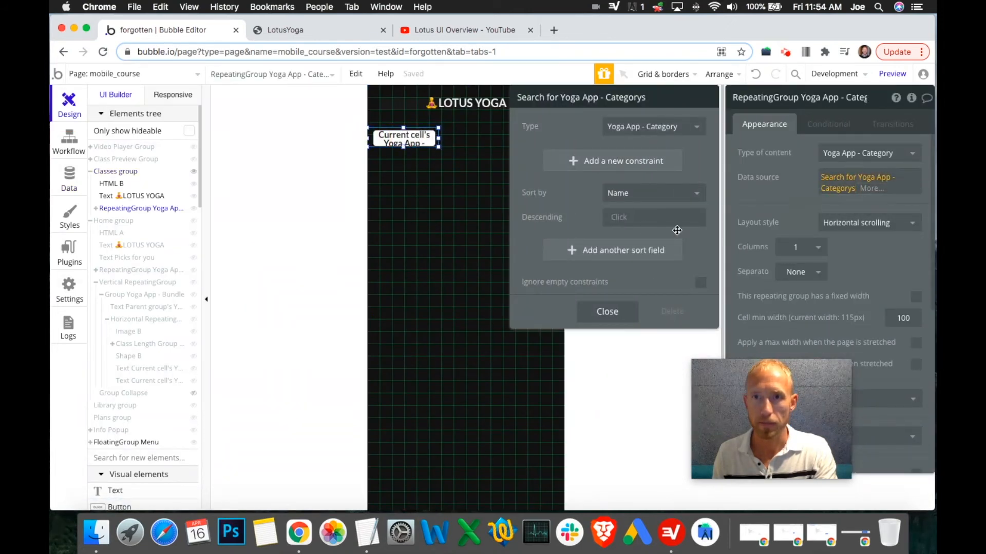
pyautogui.click(674, 194)
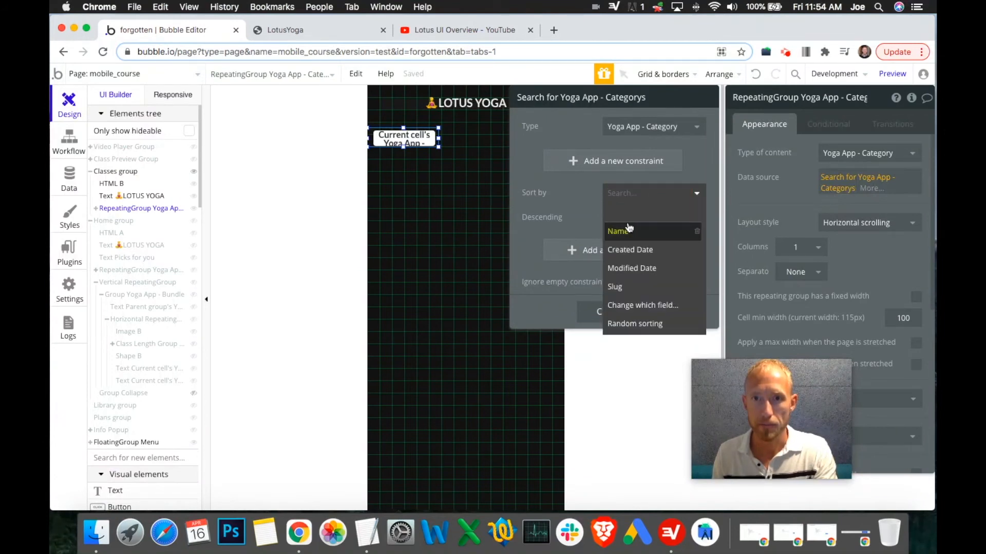
pyautogui.click(633, 307)
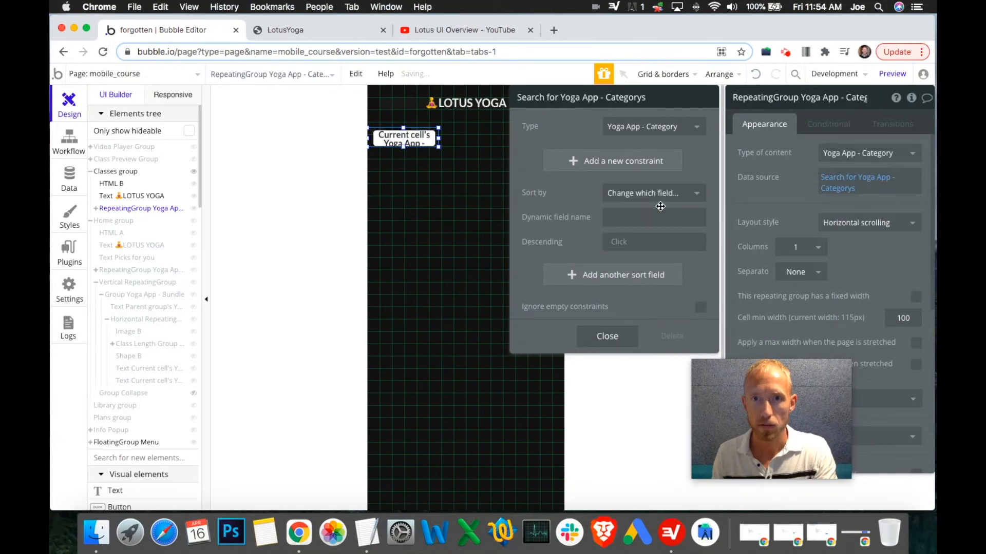
pyautogui.click(642, 215)
pyautogui.click(684, 200)
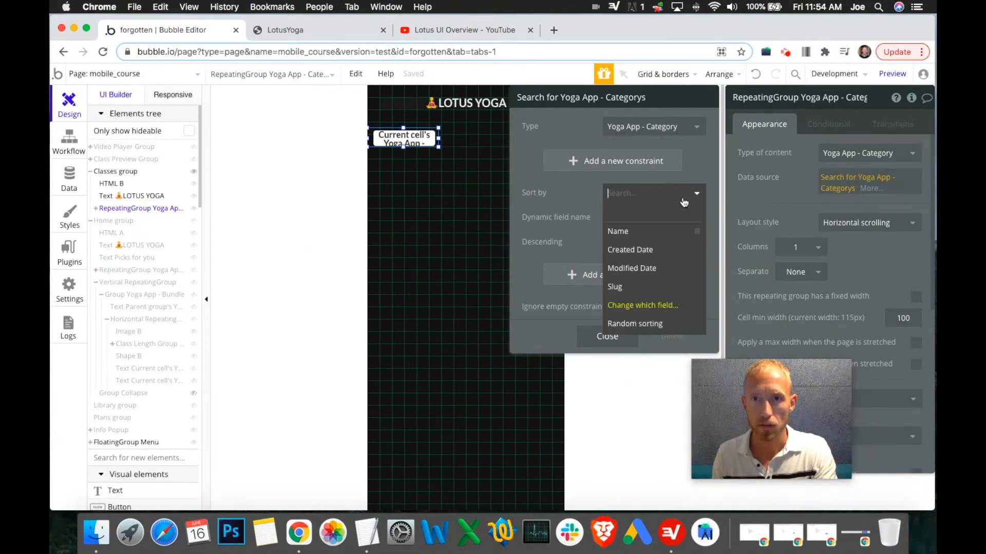
pyautogui.click(590, 200)
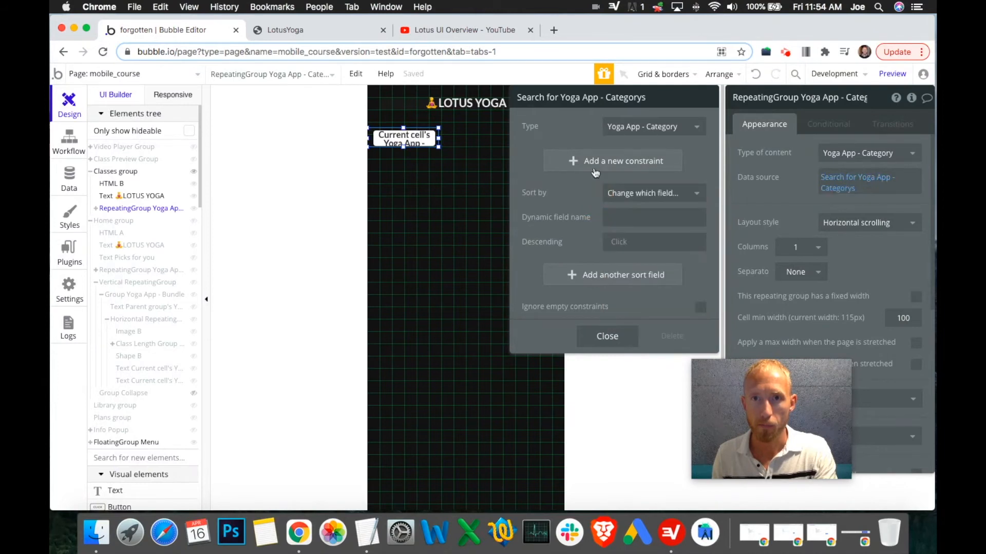
pyautogui.click(616, 222)
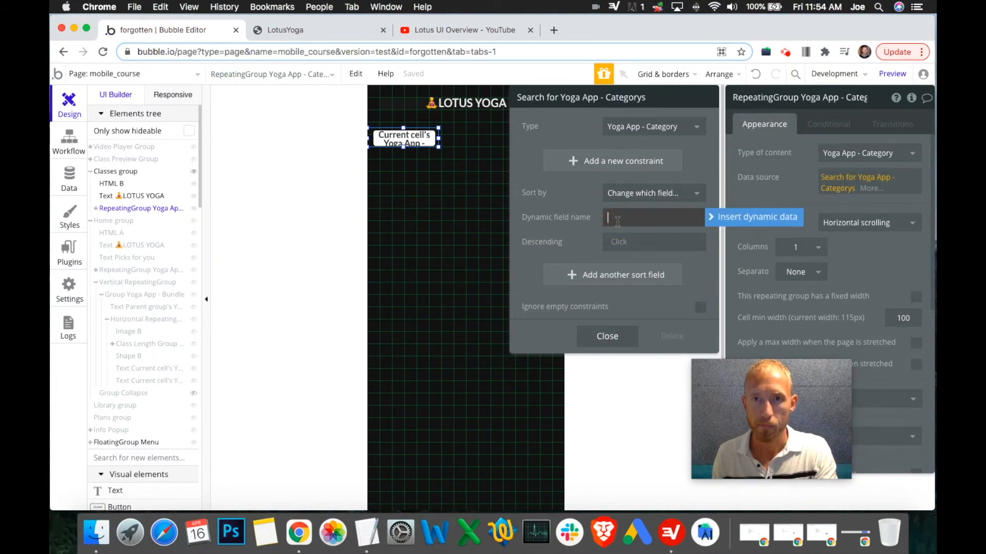
# Step: Set the category search's sort field back to Name, close the search settings and check the LotusYoga preview
pyautogui.click(633, 193)
pyautogui.click(630, 195)
pyautogui.click(634, 193)
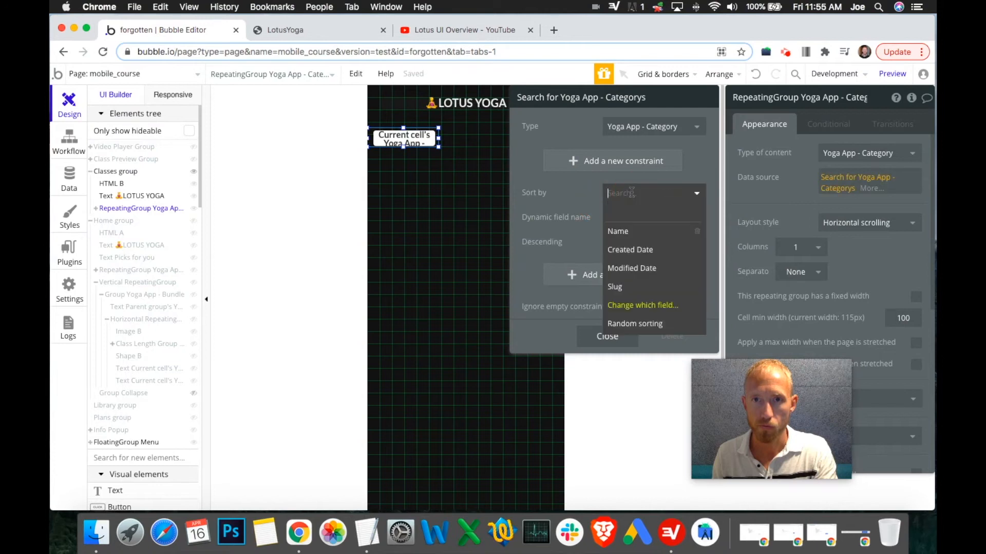
pyautogui.click(618, 231)
pyautogui.click(621, 219)
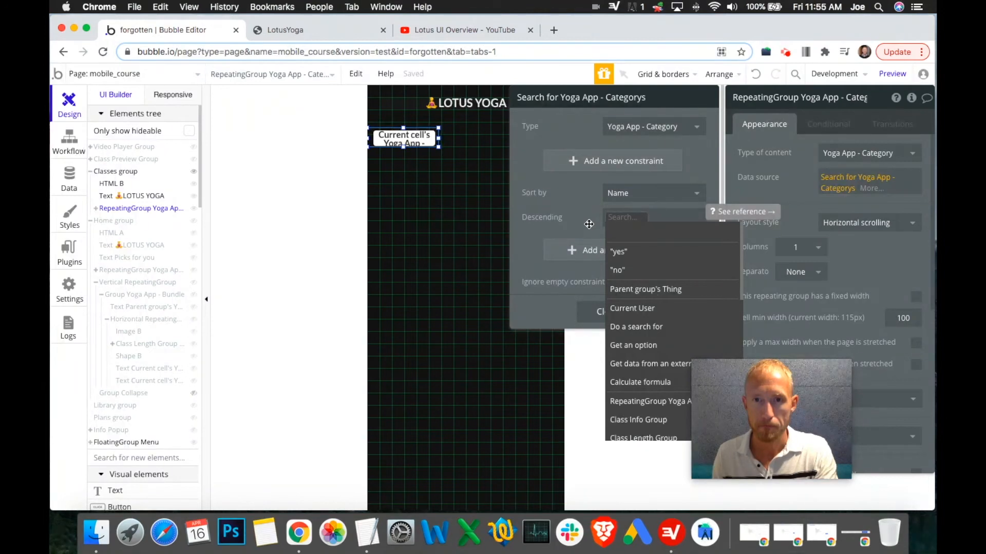
pyautogui.click(589, 224)
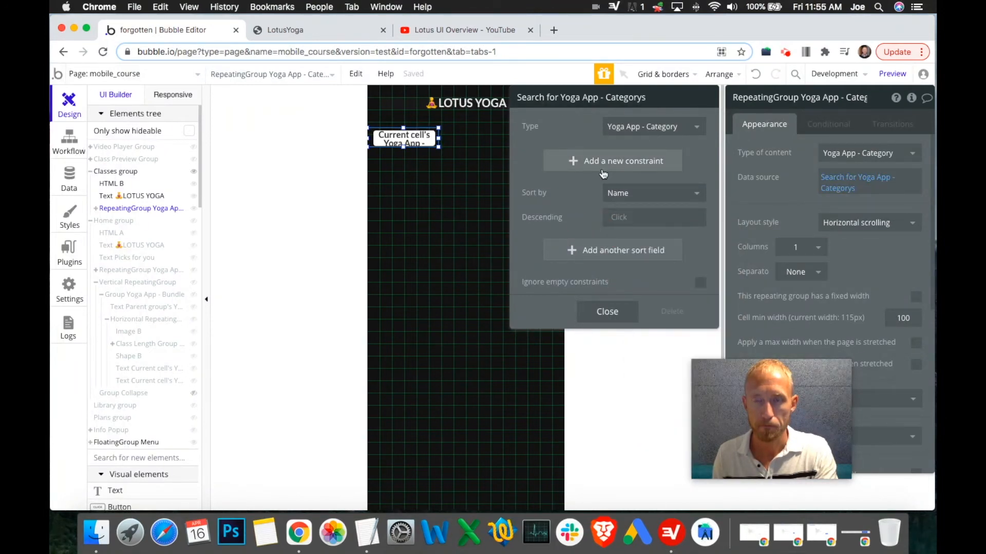
pyautogui.click(612, 318)
pyautogui.click(351, 36)
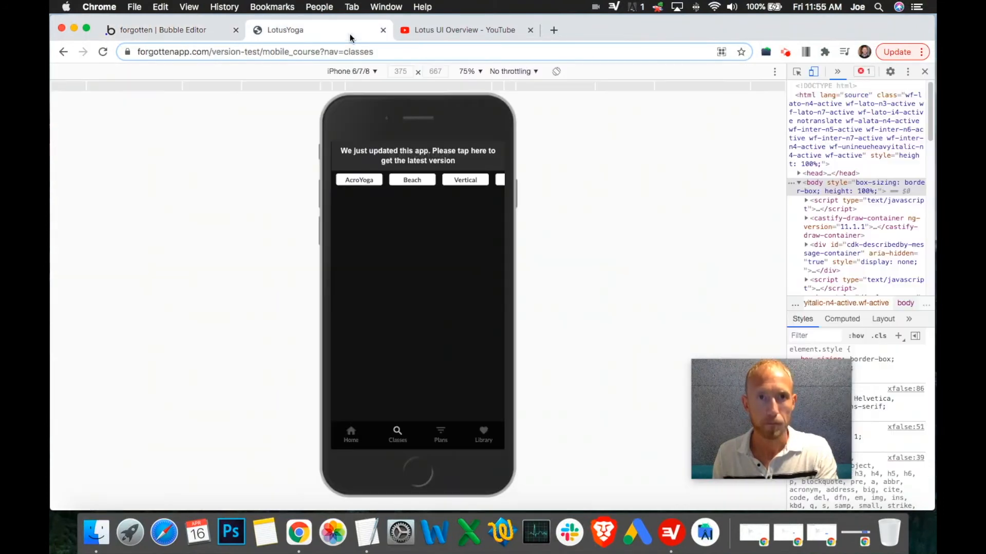
# Step: In the Bubble app data, rename the "All" category entry to "*All*" and save it
pyautogui.click(182, 32)
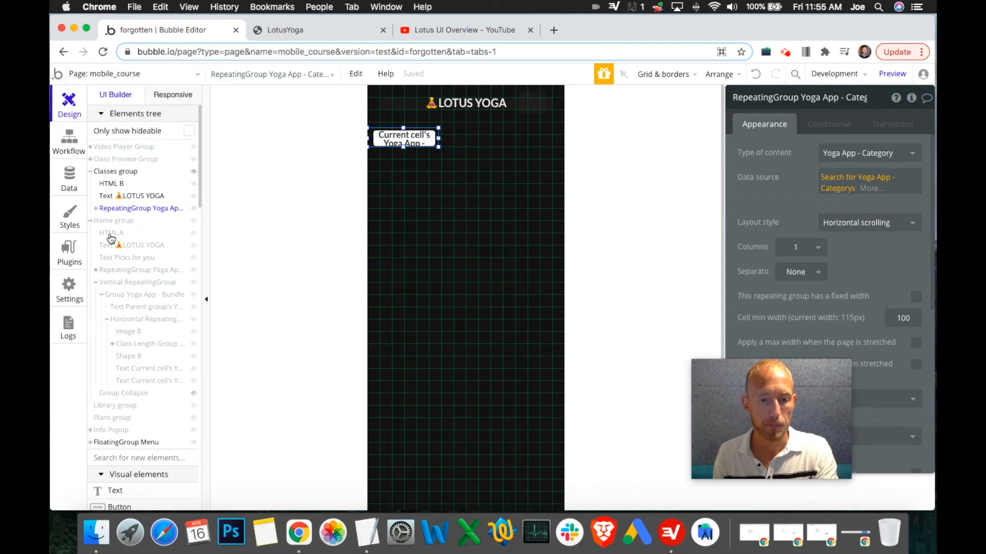
pyautogui.click(69, 181)
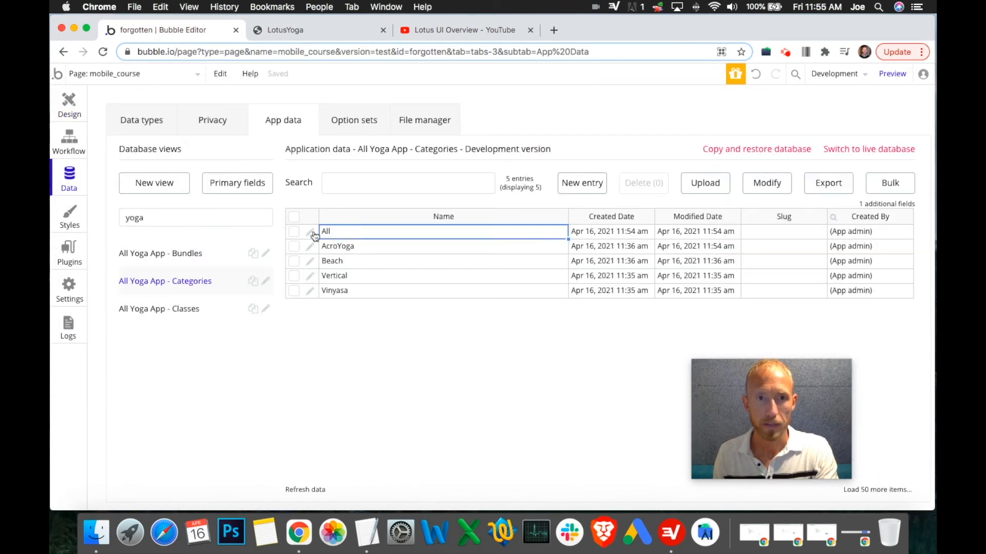
pyautogui.click(309, 231)
pyautogui.click(175, 156)
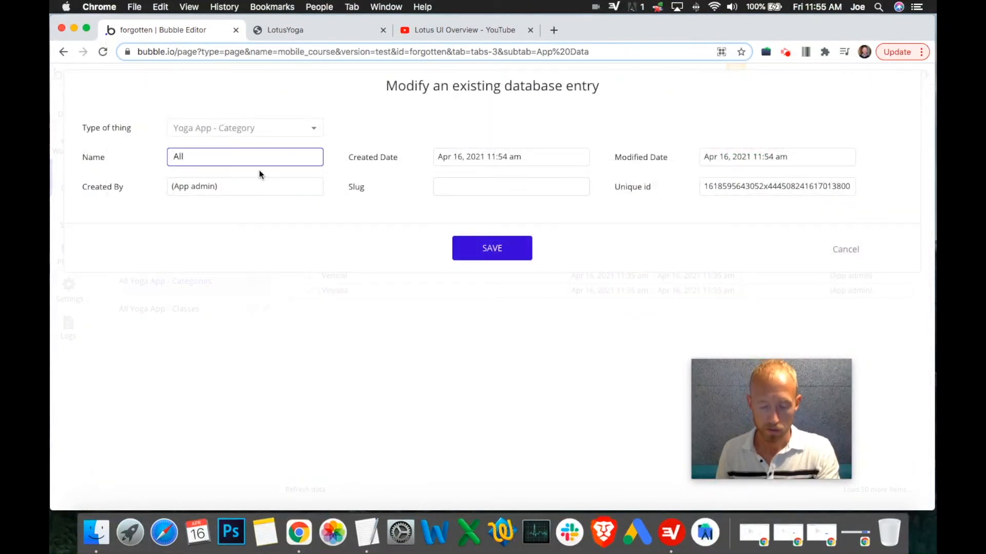
pyautogui.write('*All')
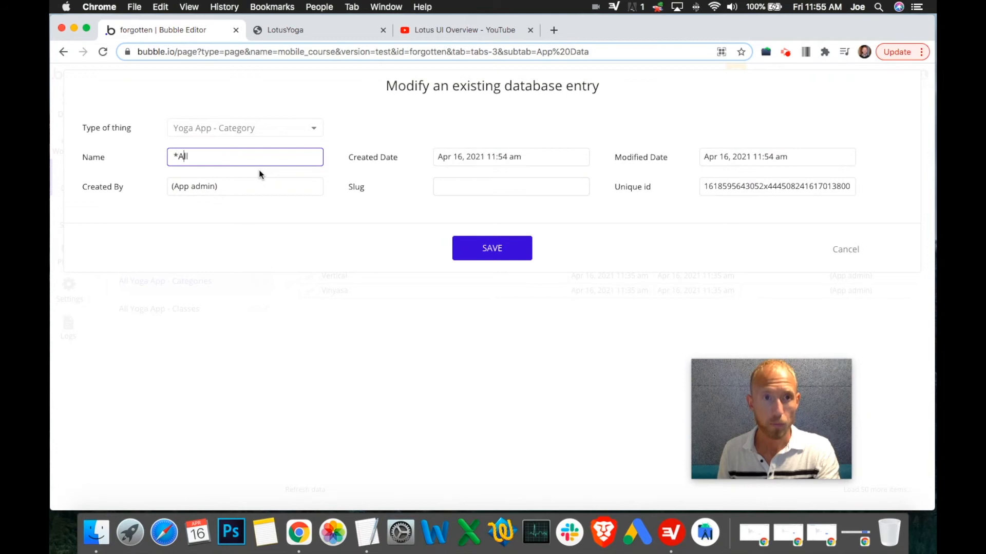
pyautogui.write('*')
pyautogui.click(511, 248)
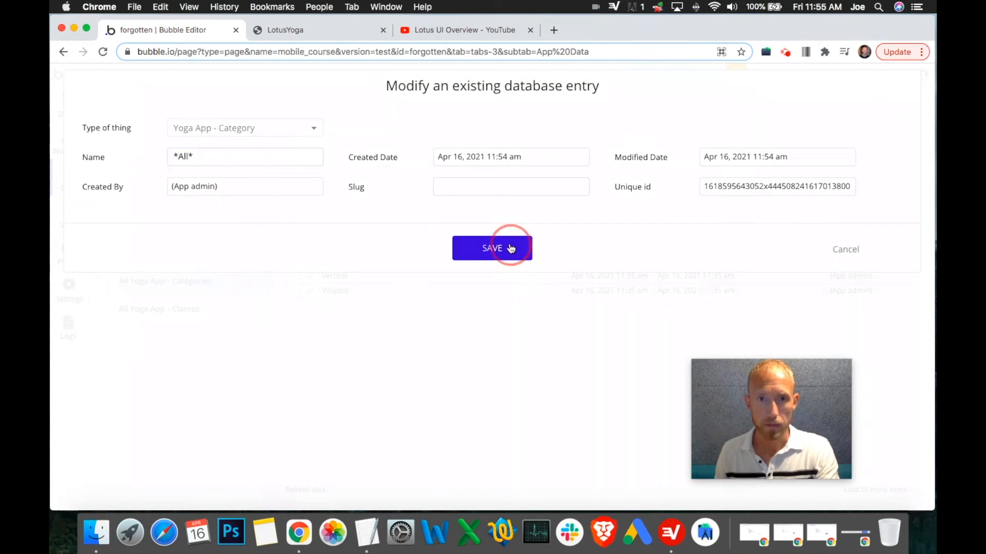
pyautogui.click(499, 227)
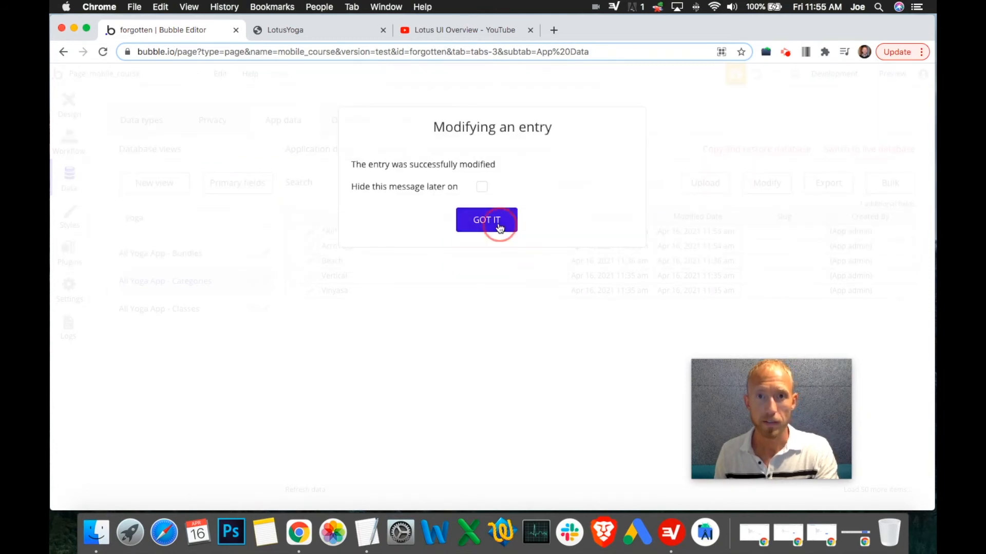
# Step: Reload the LotusYoga preview and scroll through the row of category buttons to check their order
pyautogui.click(324, 32)
pyautogui.click(393, 160)
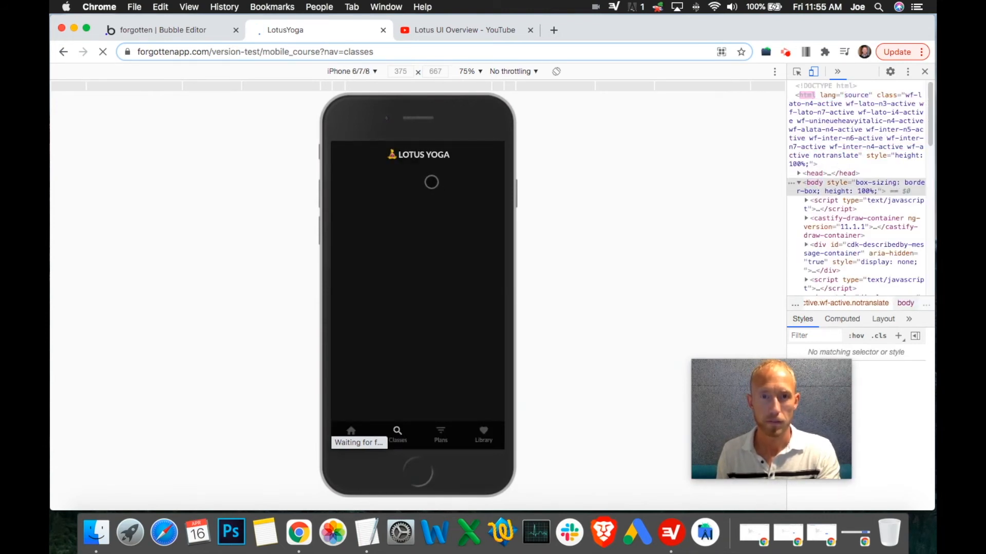
pyautogui.moveTo(436, 180); pyautogui.dragTo(547, 198)
pyautogui.moveTo(430, 178); pyautogui.dragTo(465, 180)
# Step: Back in the Bubble app data, rename the "*All*" category entry to ".All." and save it
pyautogui.click(165, 35)
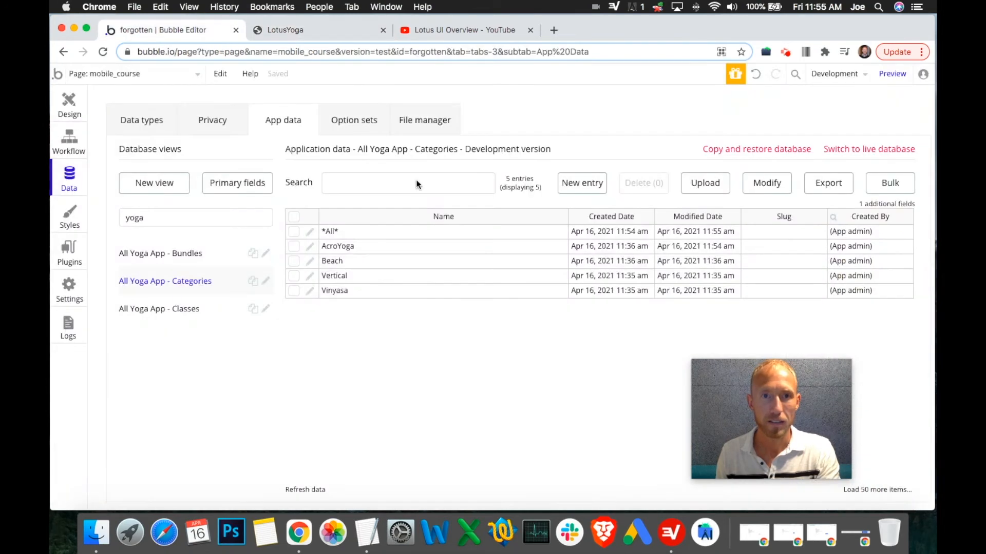
pyautogui.click(325, 232)
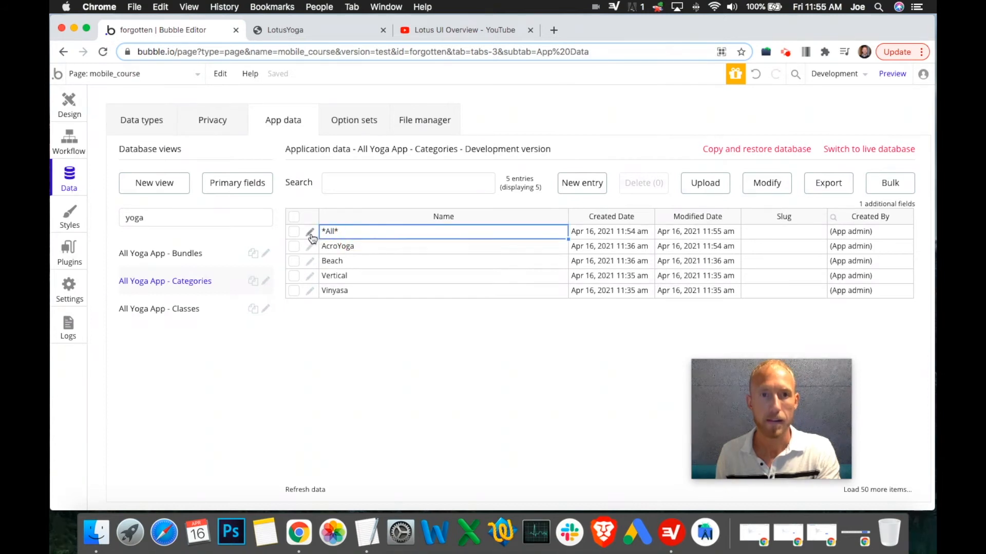
pyautogui.click(310, 234)
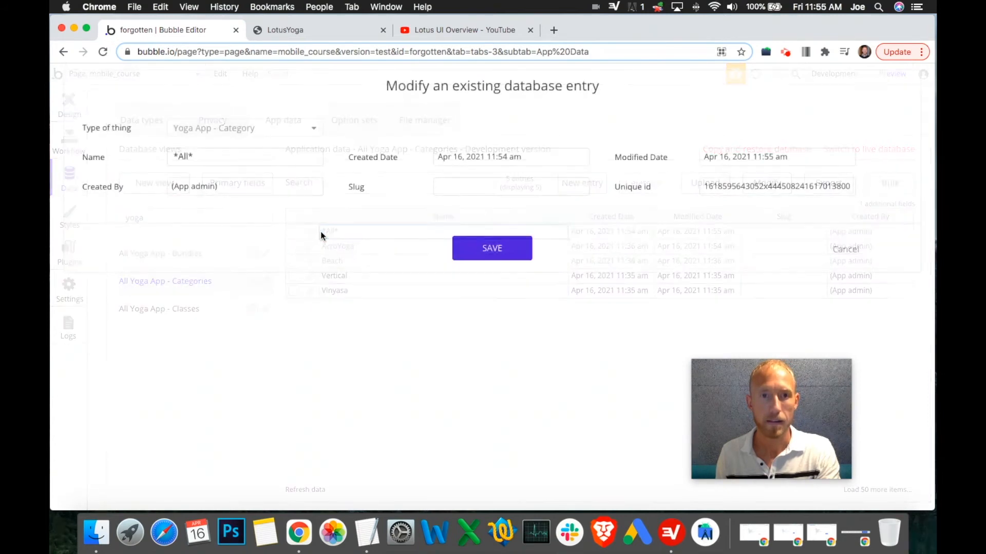
pyautogui.click(177, 159)
pyautogui.press('BackSpace')
pyautogui.click(187, 158)
pyautogui.press('BackSpace')
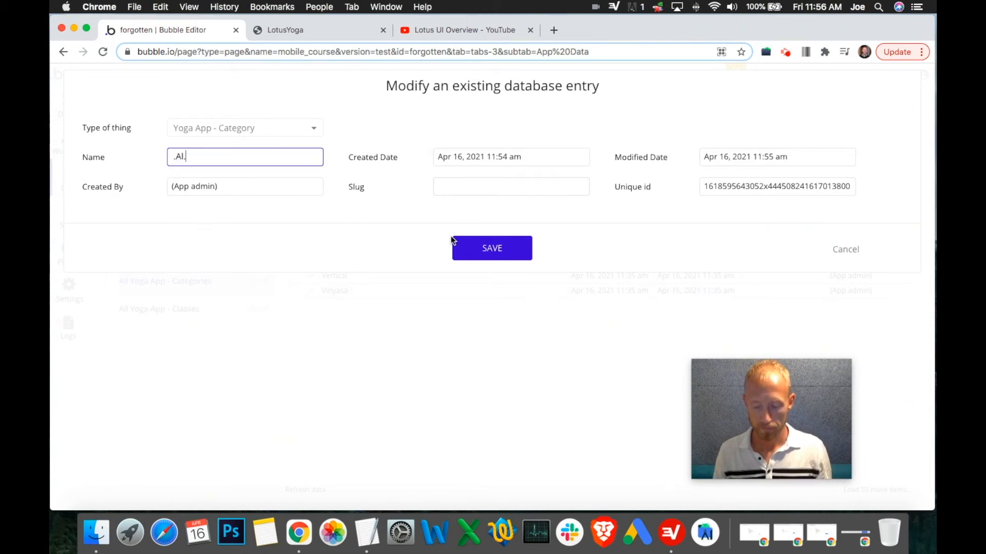
pyautogui.click(507, 243)
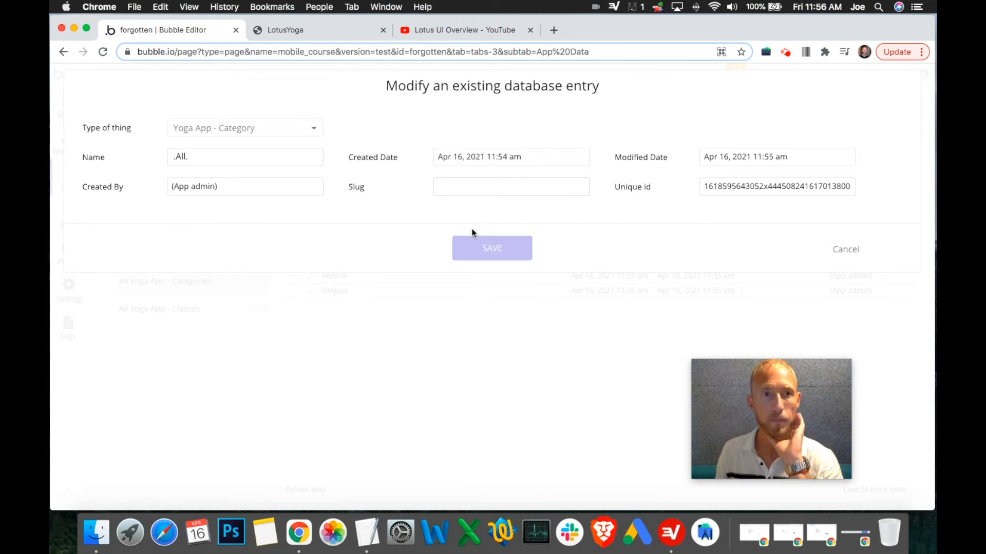
# Step: Check the order of the category buttons in the LotusYoga preview and in the Lotus UI Overview video on YouTube
pyautogui.click(487, 221)
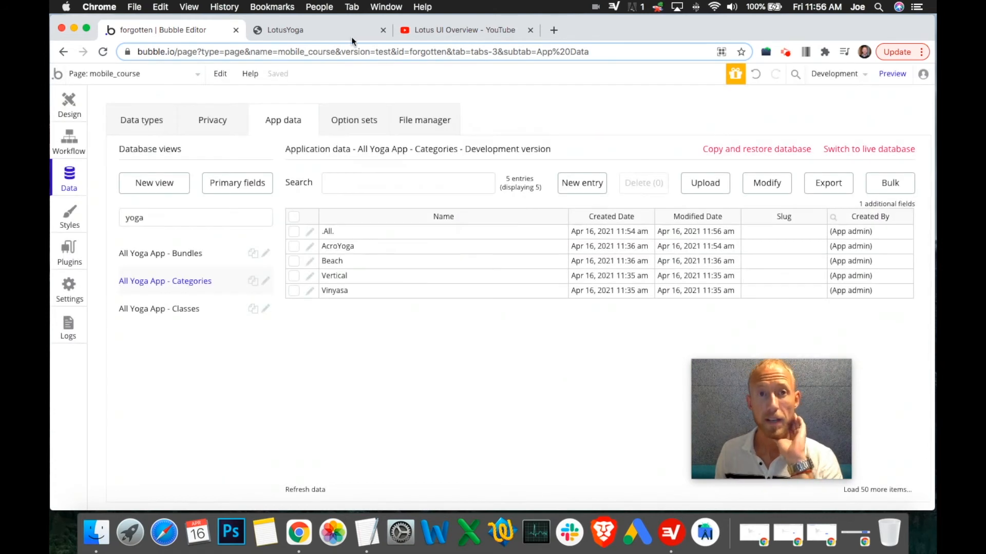
pyautogui.click(354, 32)
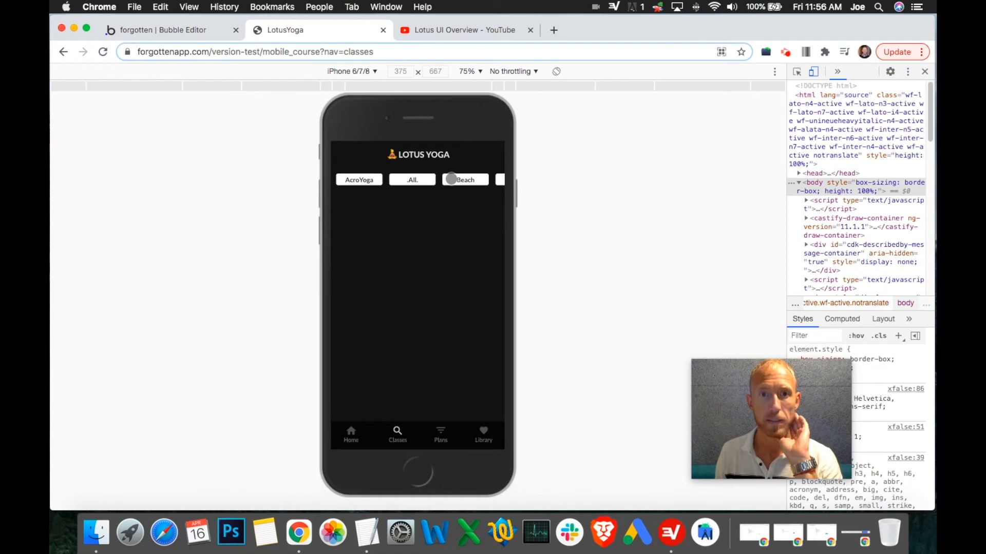
pyautogui.click(427, 39)
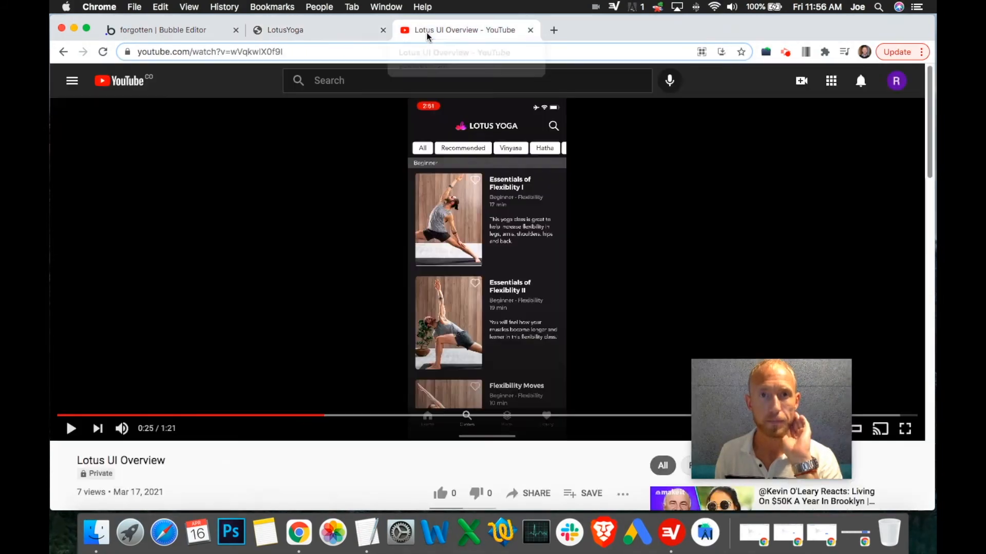
pyautogui.click(322, 33)
pyautogui.click(127, 33)
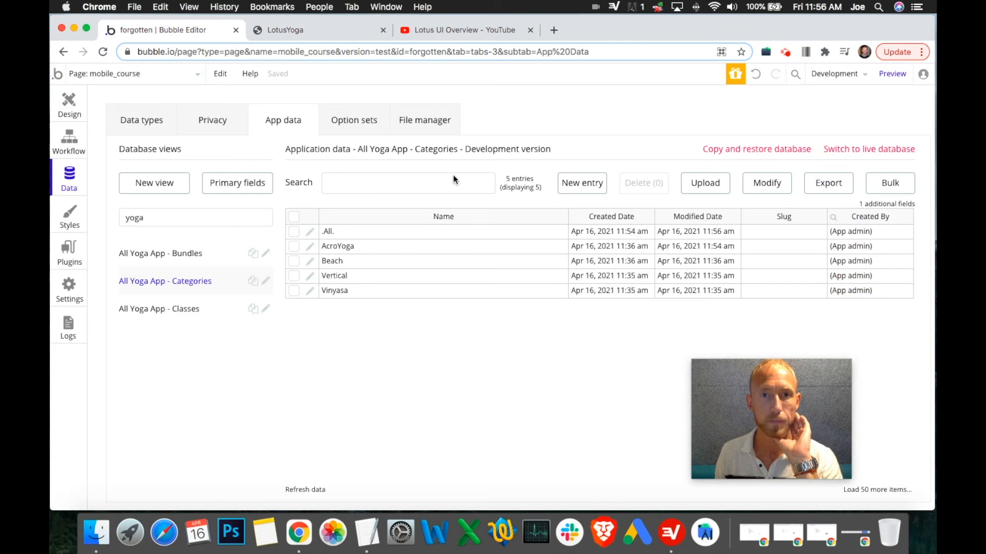
# Step: In the Bubble app data, rename the ".All." category entry to "_All_", save it and check the LotusYoga preview
pyautogui.click(310, 234)
pyautogui.click(220, 153)
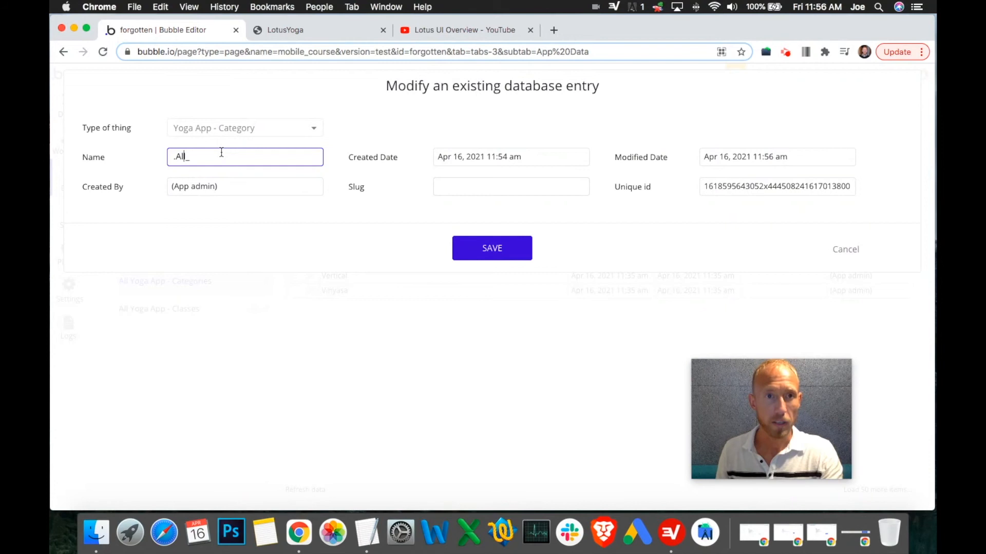
pyautogui.write('_')
pyautogui.click(499, 250)
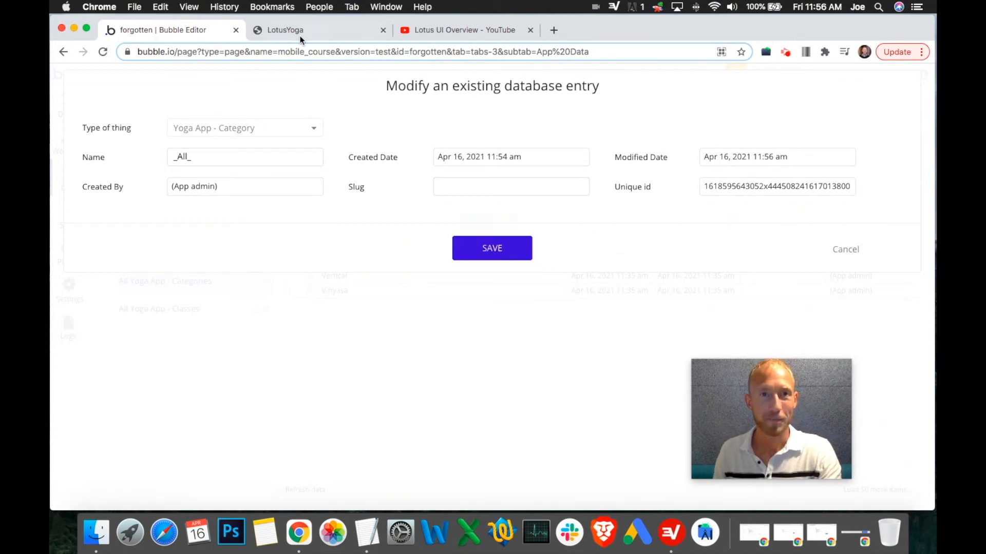
pyautogui.click(483, 219)
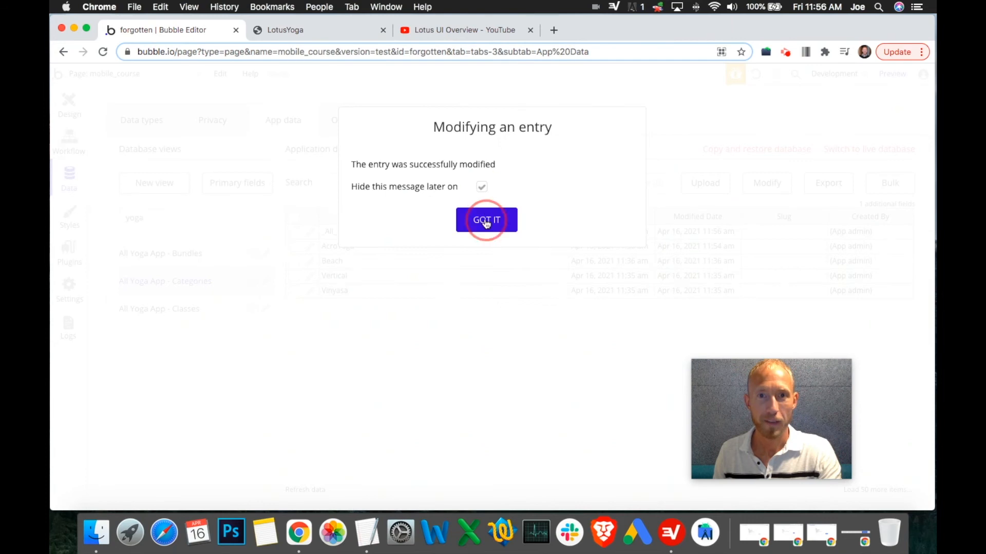
pyautogui.click(353, 37)
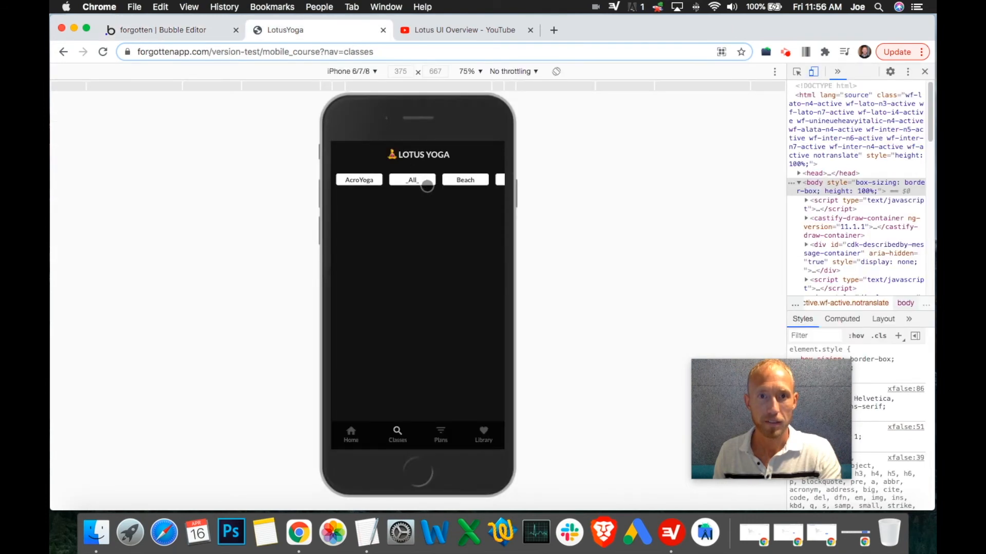
# Step: Back in the Bubble app data, rename the "_All_" category entry to "All" and save it
pyautogui.click(220, 31)
pyautogui.click(309, 232)
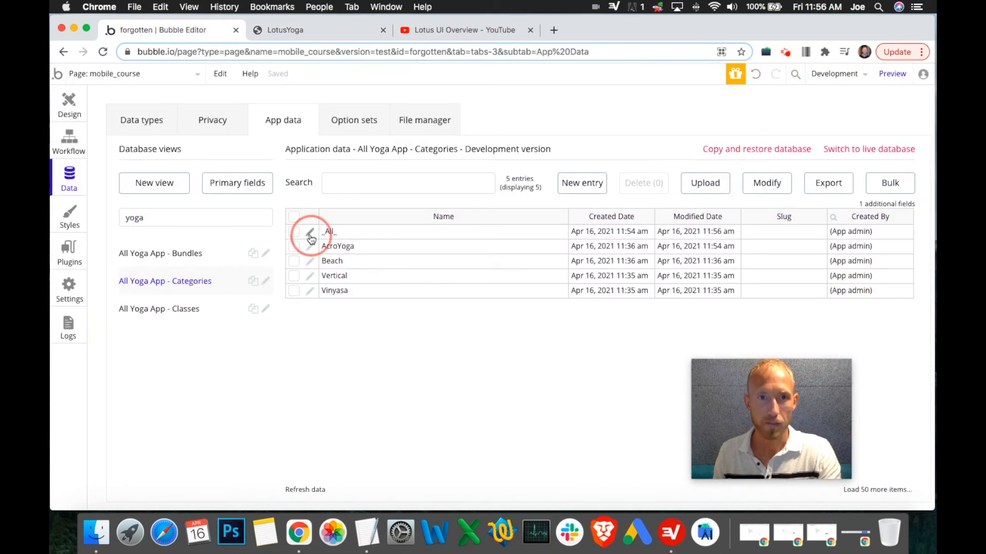
pyautogui.click(846, 250)
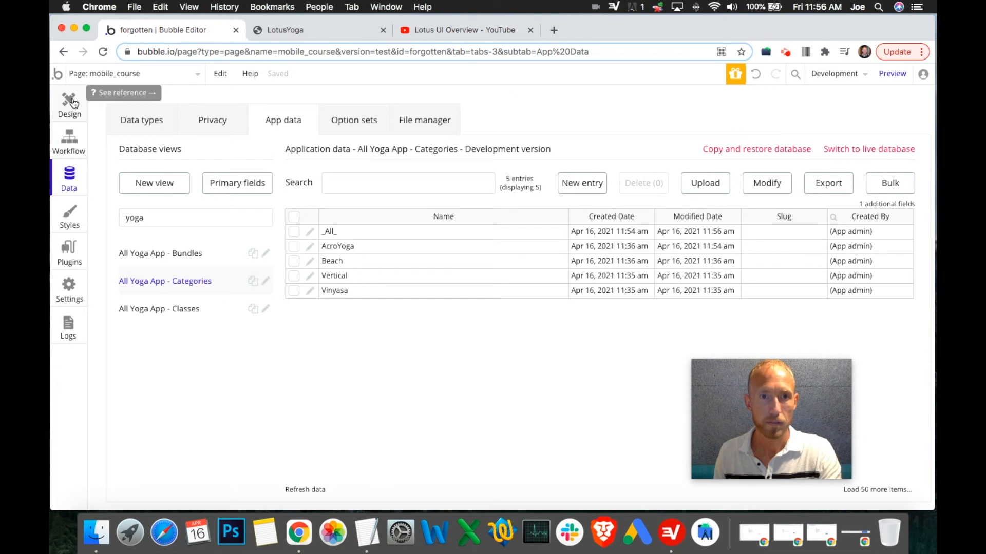
pyautogui.click(309, 231)
pyautogui.click(284, 160)
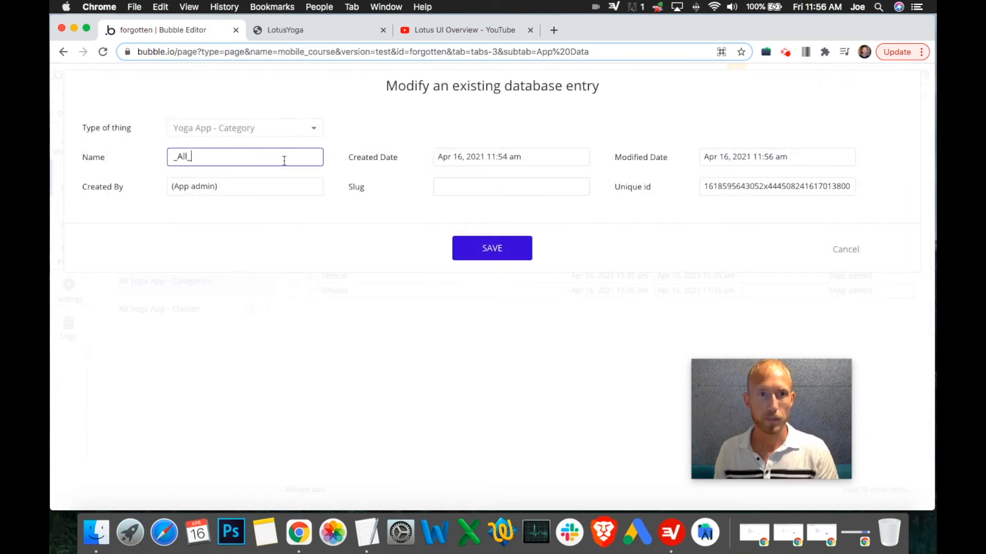
pyautogui.click(177, 158)
pyautogui.press('BackSpace')
pyautogui.click(486, 248)
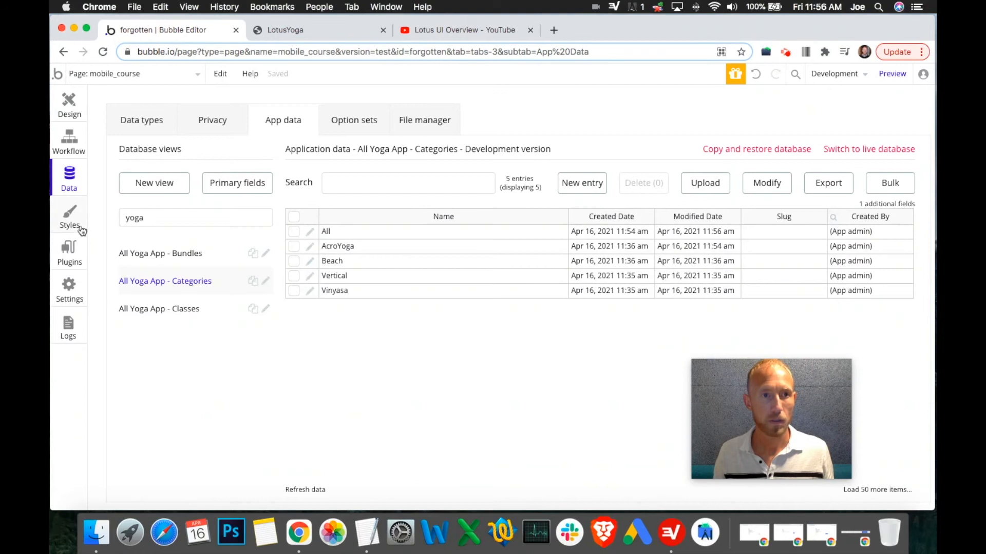
# Step: Create a new field named Order of type number on the Yoga App - Category data type
pyautogui.click(165, 121)
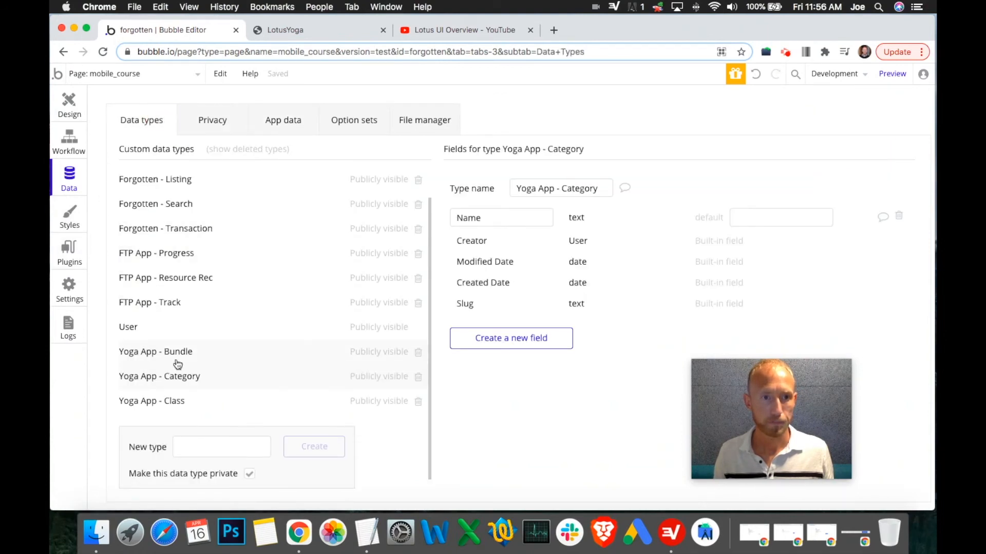
pyautogui.click(499, 339)
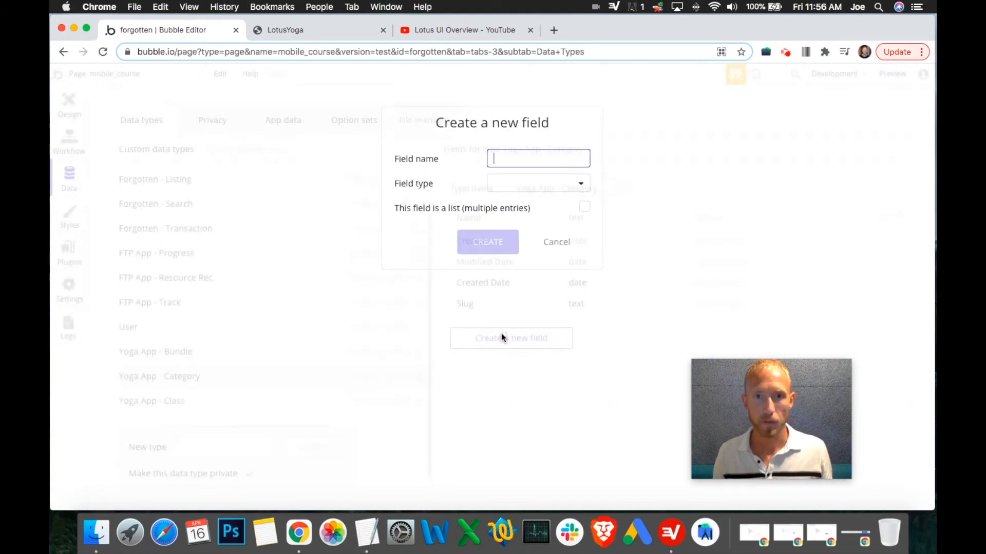
pyautogui.write('Order')
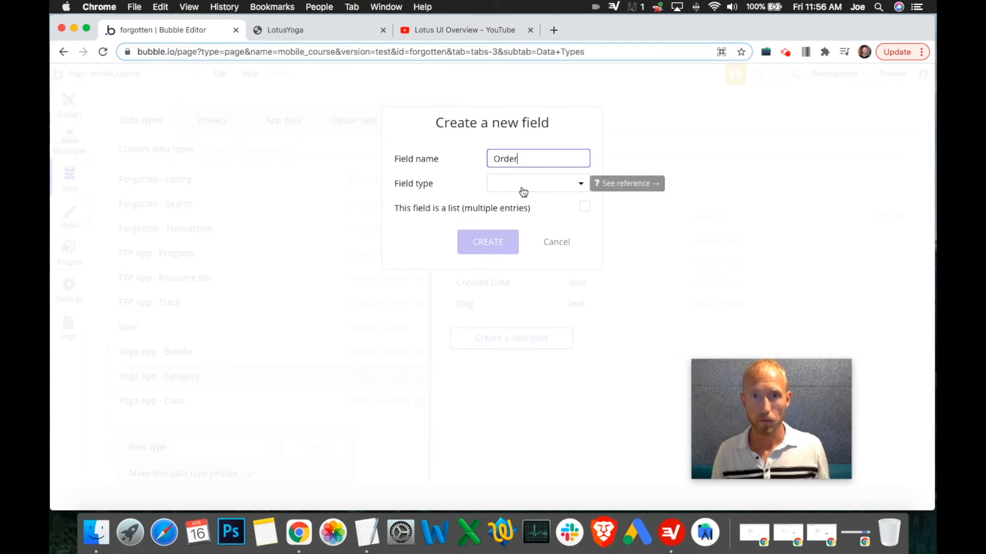
pyautogui.click(527, 190)
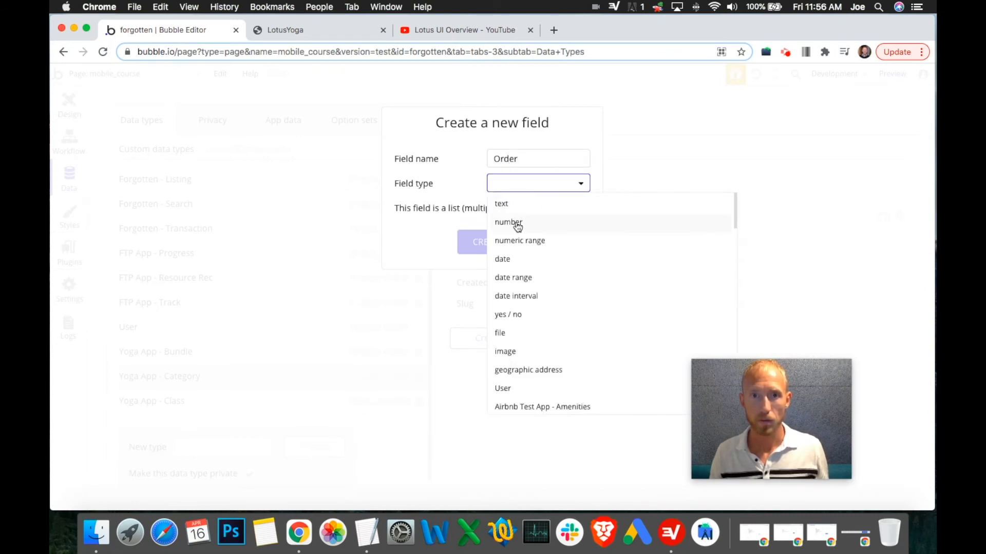
pyautogui.click(516, 222)
pyautogui.click(498, 242)
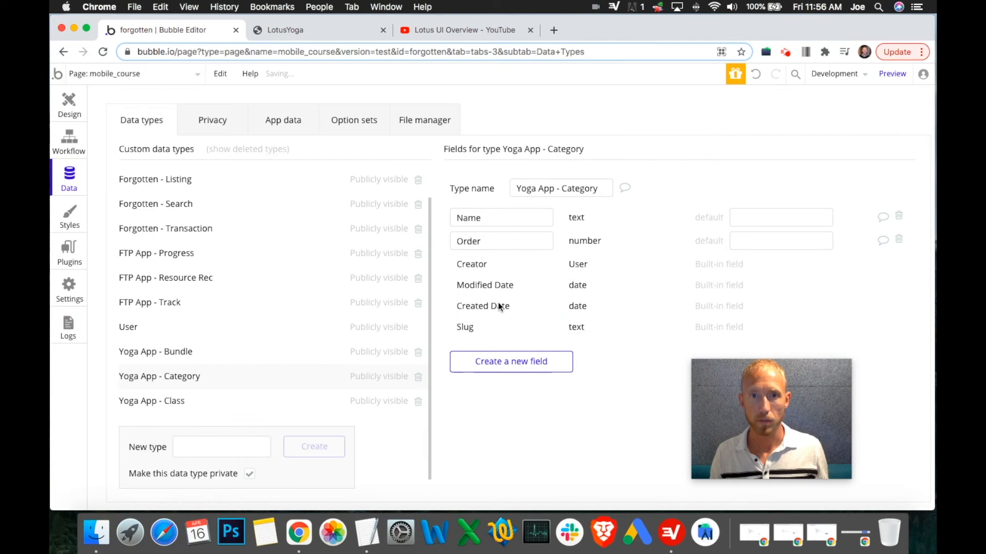
# Step: Return to the app data and display the Order field in the All Yoga App - Categories database view
pyautogui.click(284, 126)
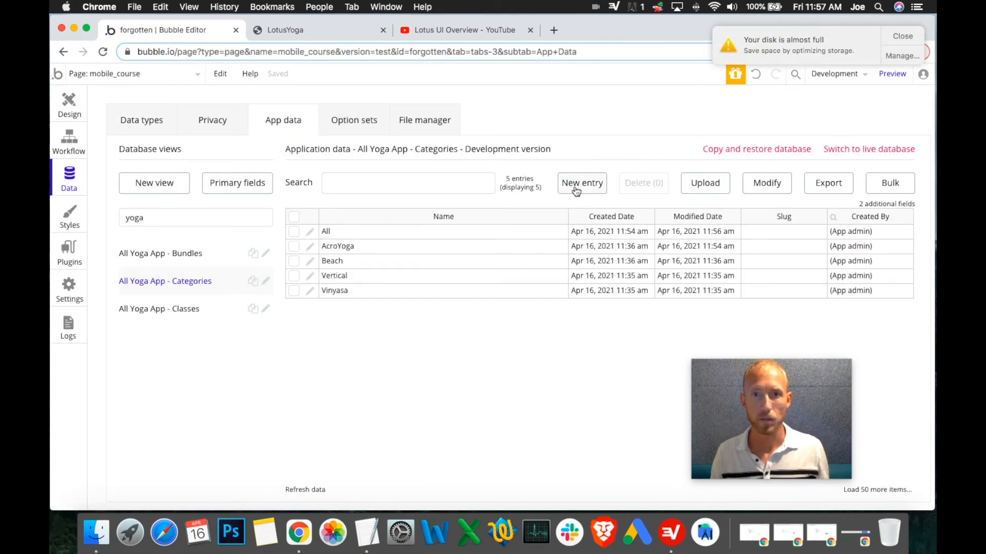
pyautogui.click(265, 284)
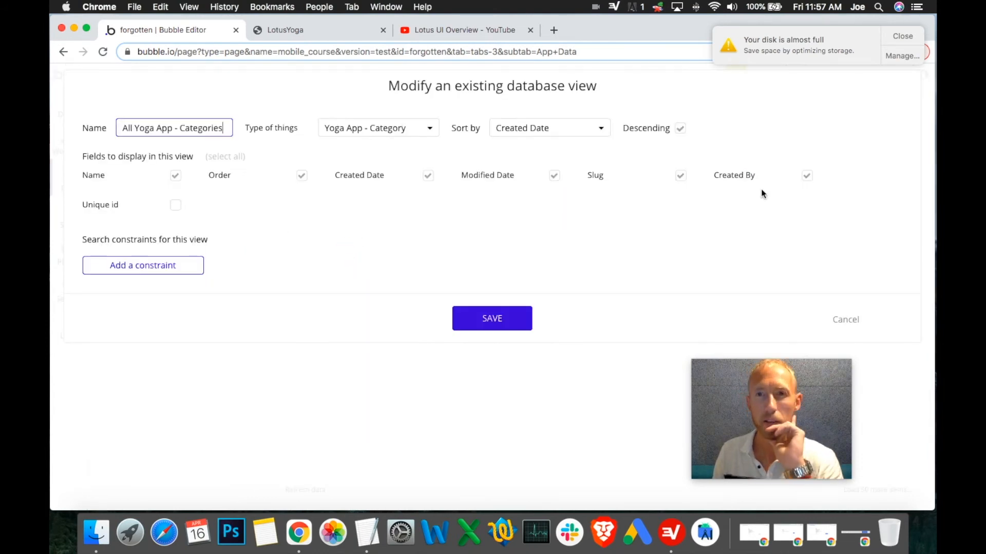
pyautogui.click(844, 320)
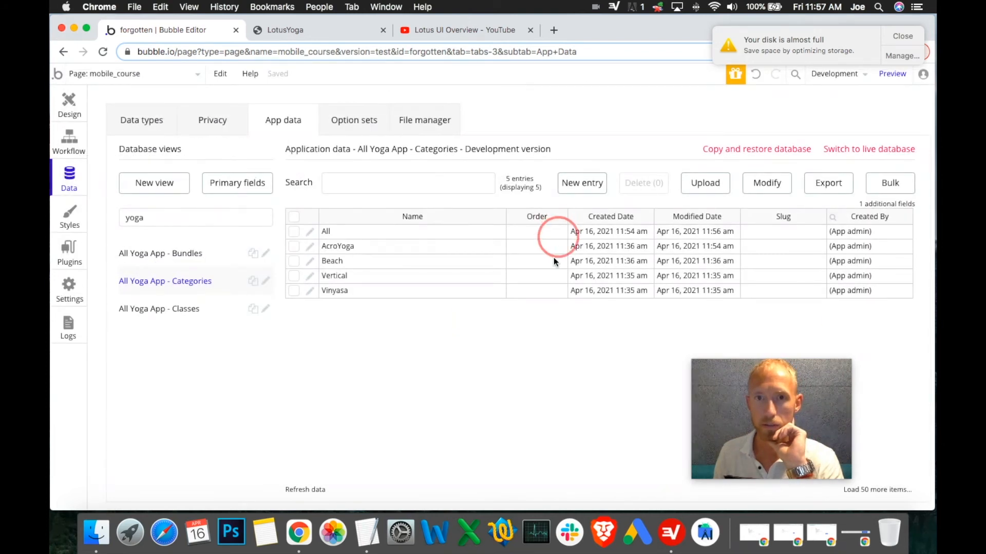
pyautogui.click(572, 188)
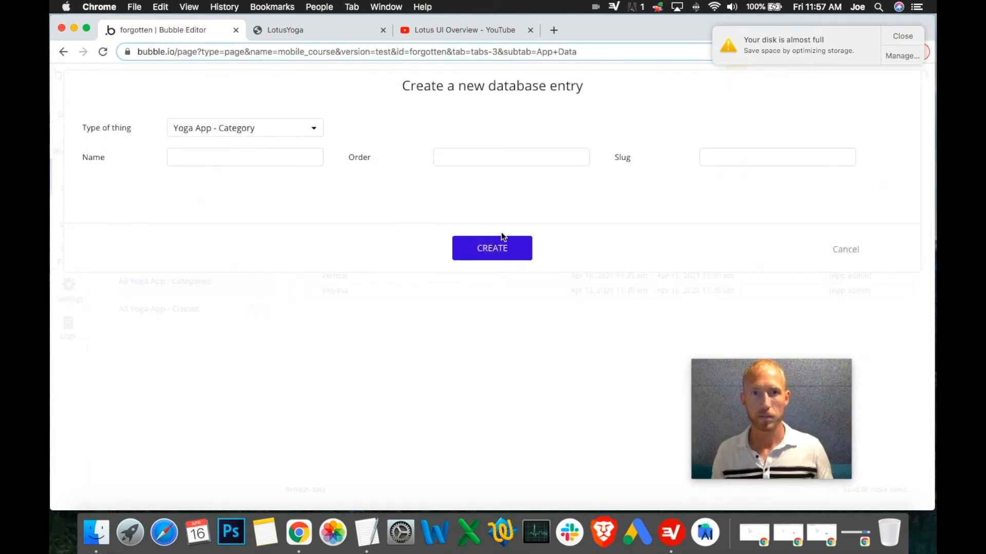
pyautogui.click(850, 248)
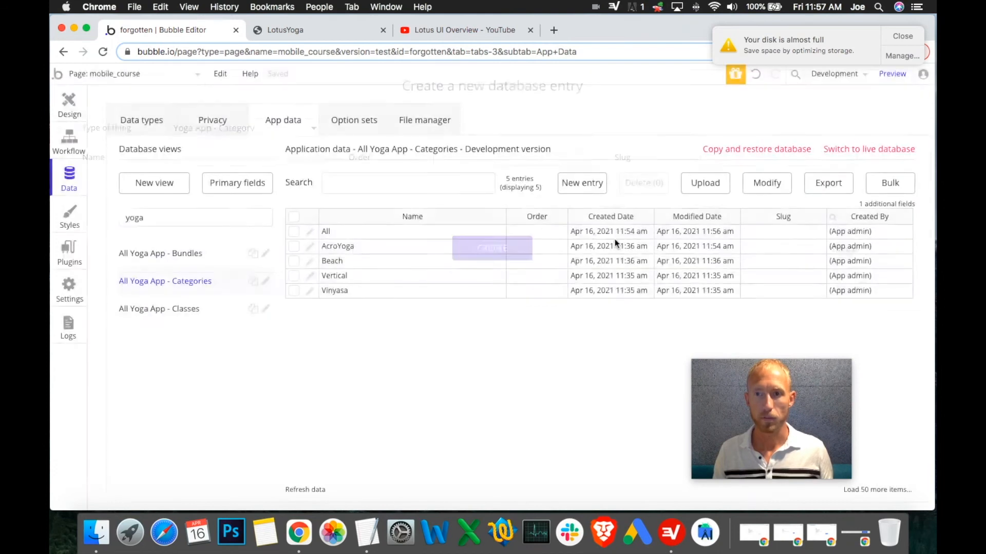
# Step: Set the Order value to 1 for the All category and 2 for AcroYoga, saving each entry
pyautogui.click(310, 231)
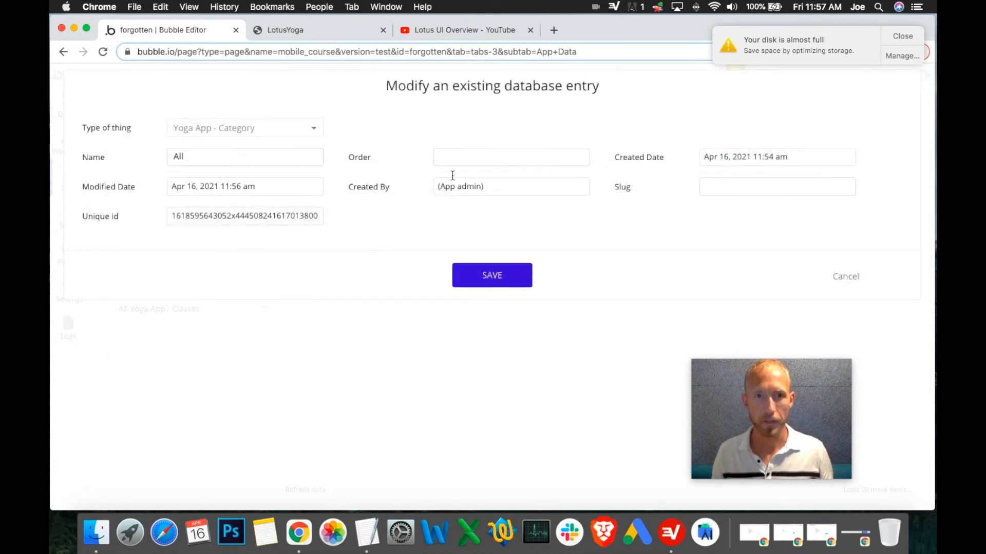
pyautogui.click(475, 162)
pyautogui.write('1')
pyautogui.click(496, 276)
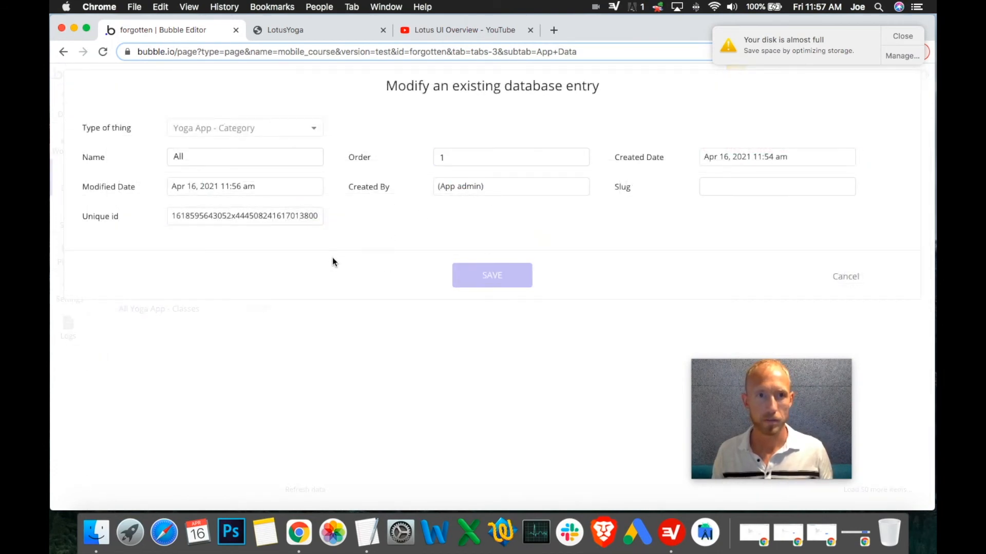
pyautogui.click(311, 247)
pyautogui.click(447, 157)
pyautogui.write('2')
pyautogui.click(478, 282)
# Step: Set the Order value to 3 for the Beach category and also 3 for Vertical, saving each entry
pyautogui.click(310, 261)
pyautogui.click(461, 163)
pyautogui.write('3')
pyautogui.click(495, 277)
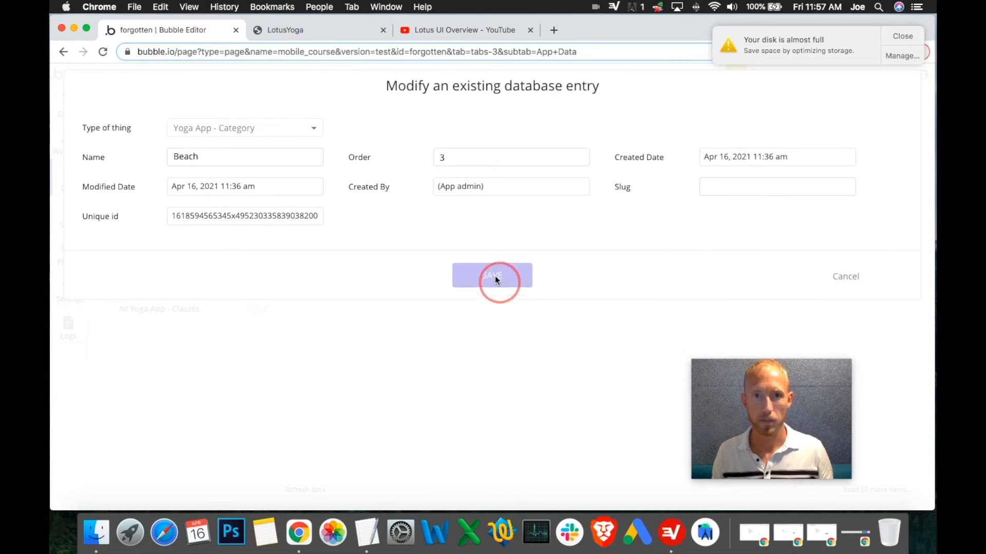
pyautogui.click(310, 276)
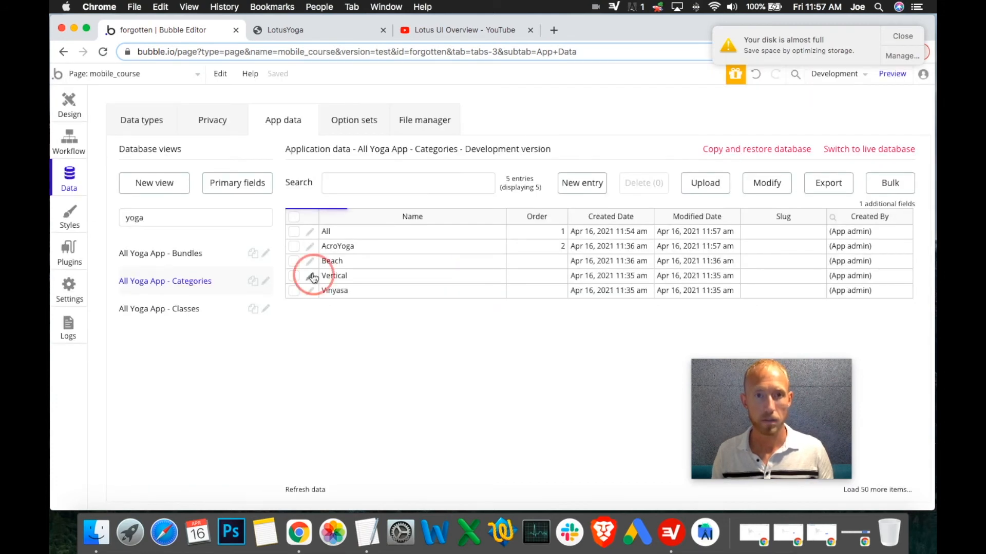
pyautogui.click(468, 157)
pyautogui.write('3')
pyautogui.click(497, 287)
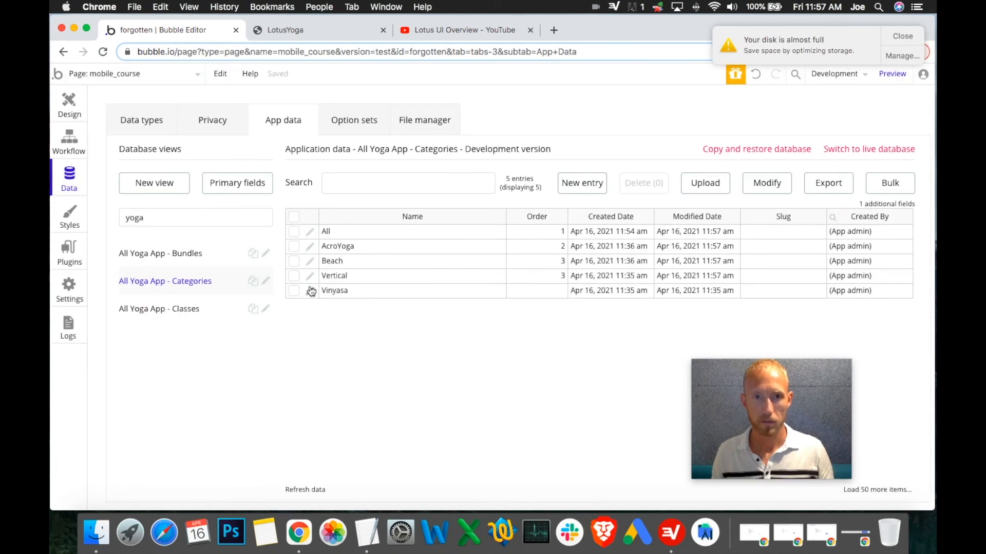
# Step: Set the Order value to 5 for the Vinyasa category and change Vertical's to 4, saving each entry
pyautogui.click(309, 291)
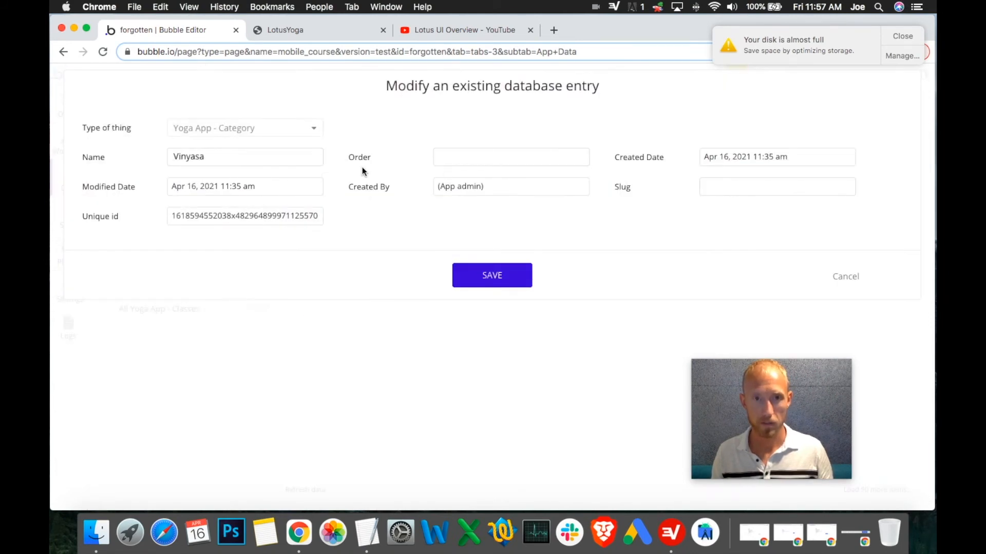
pyautogui.click(469, 155)
pyautogui.write('4')
pyautogui.click(498, 277)
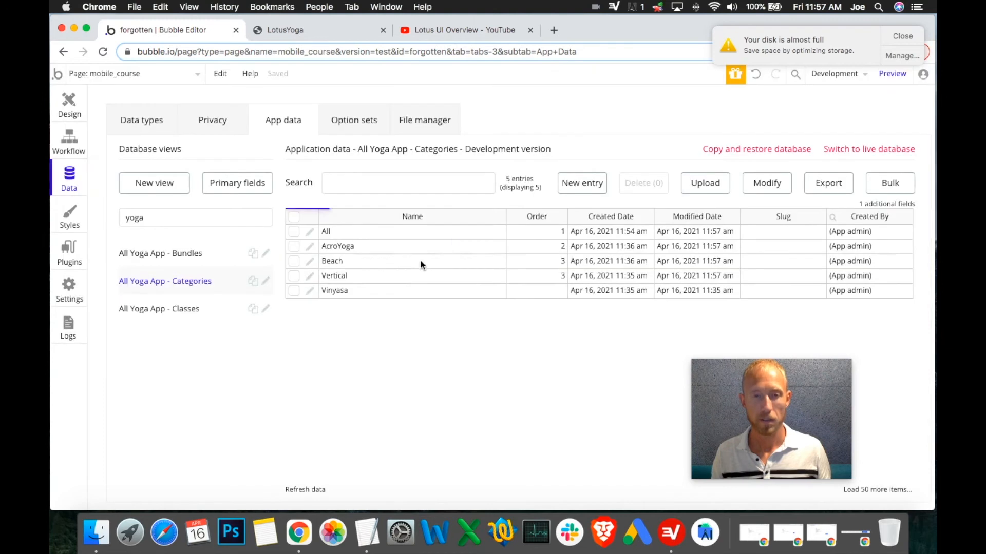
pyautogui.click(309, 275)
pyautogui.click(438, 156)
pyautogui.press('BackSpace')
pyautogui.write('4')
pyautogui.click(484, 284)
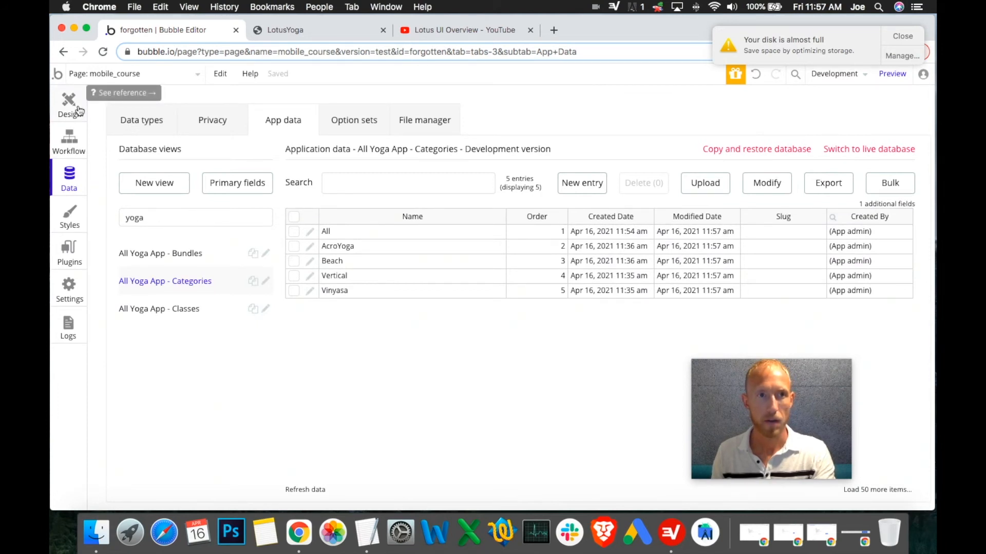
# Step: In the page design, sort the category repeating group's data source search by Order with Descending set to "no"
pyautogui.click(78, 110)
pyautogui.doubleClick(420, 139)
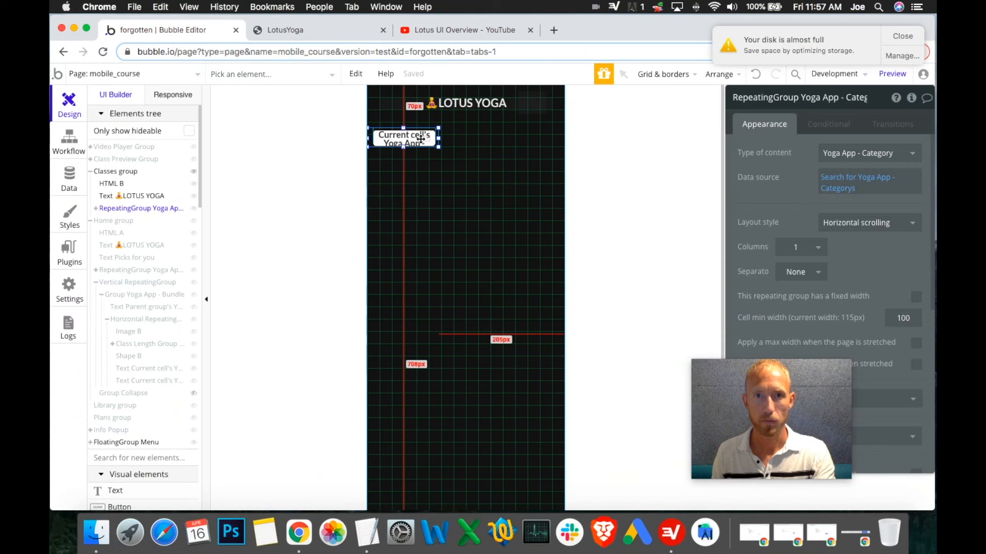
pyautogui.click(837, 184)
pyautogui.click(643, 197)
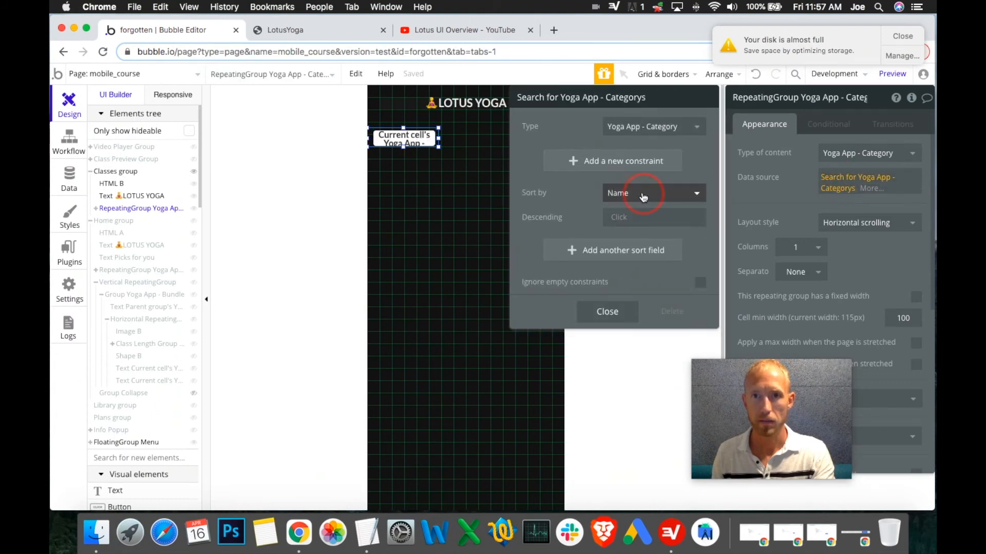
pyautogui.click(624, 249)
pyautogui.click(611, 215)
pyautogui.click(616, 220)
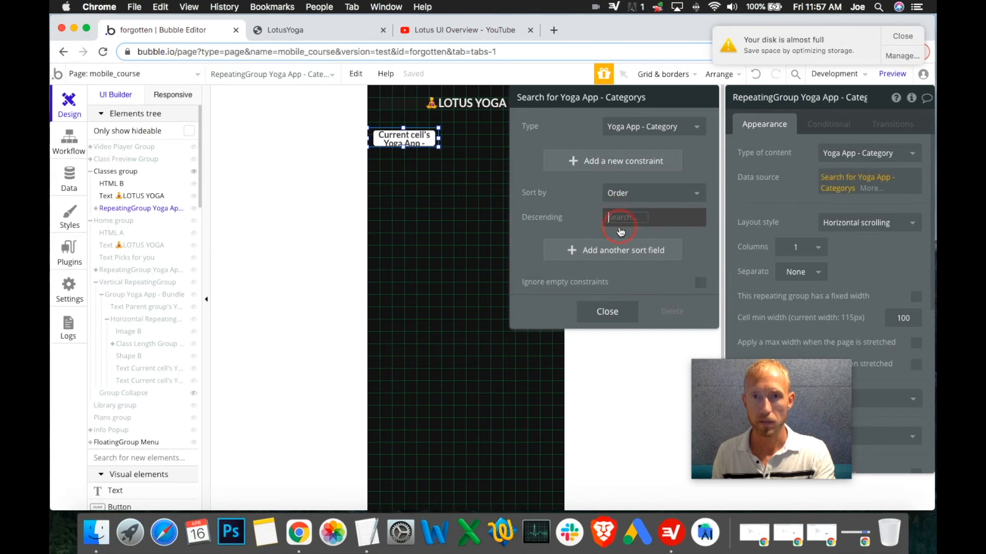
pyautogui.click(625, 271)
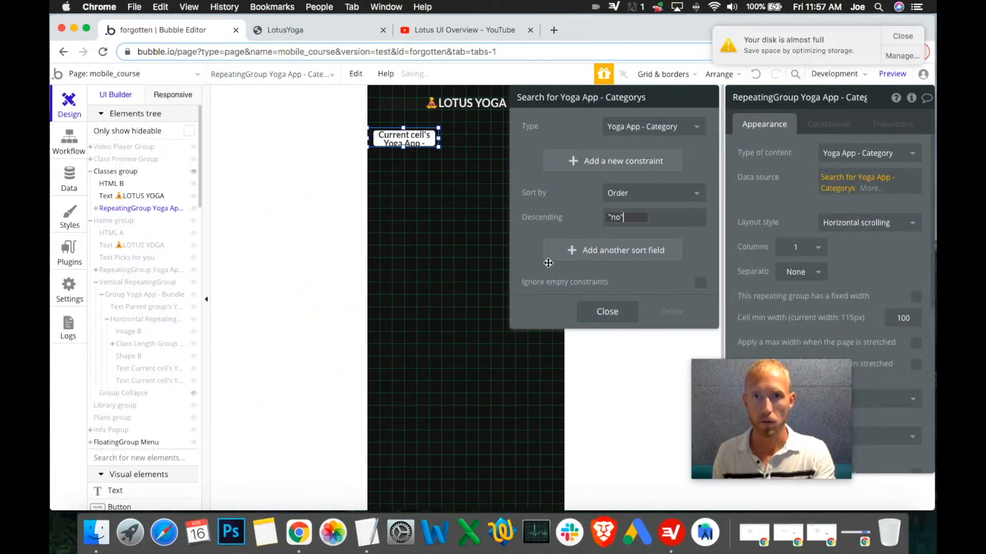
pyautogui.click(615, 315)
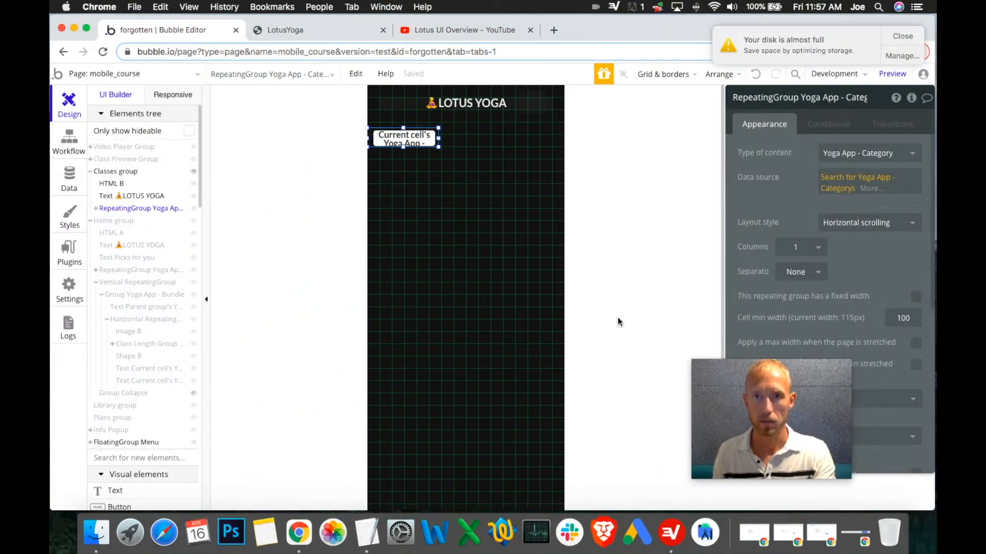
# Step: Check the Classes page preview and play a moment of the Lotus UI Overview video to examine how a selected category button looks
pyautogui.click(896, 36)
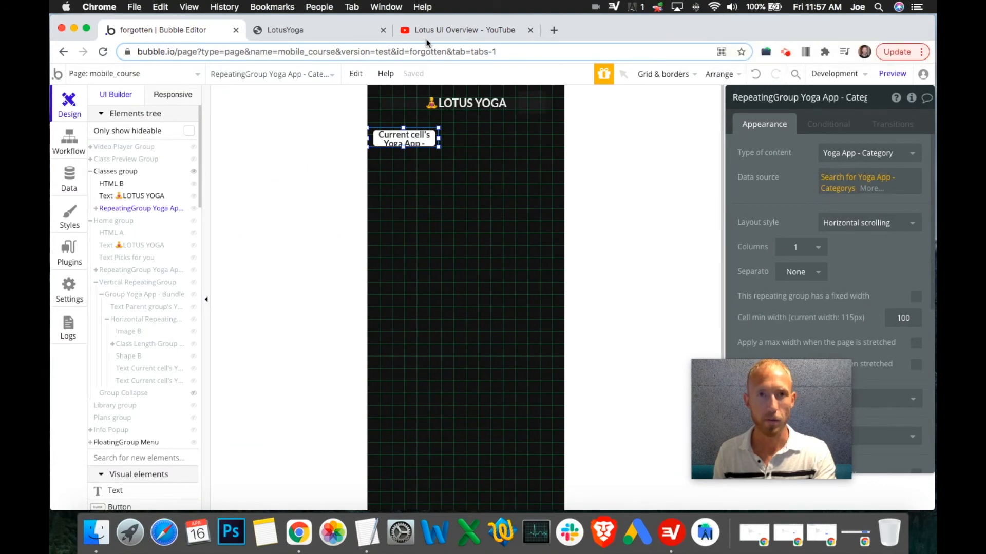
pyautogui.click(335, 32)
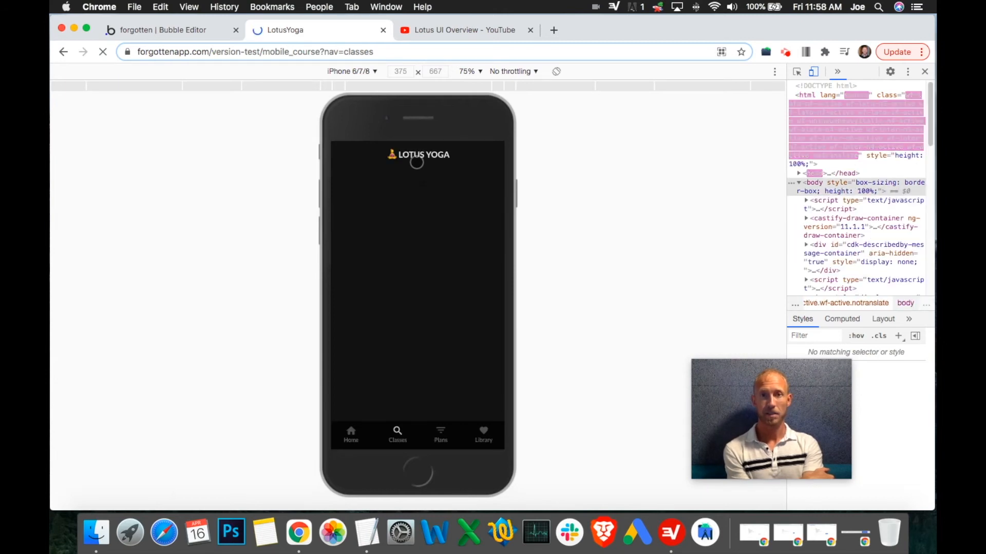
pyautogui.click(424, 32)
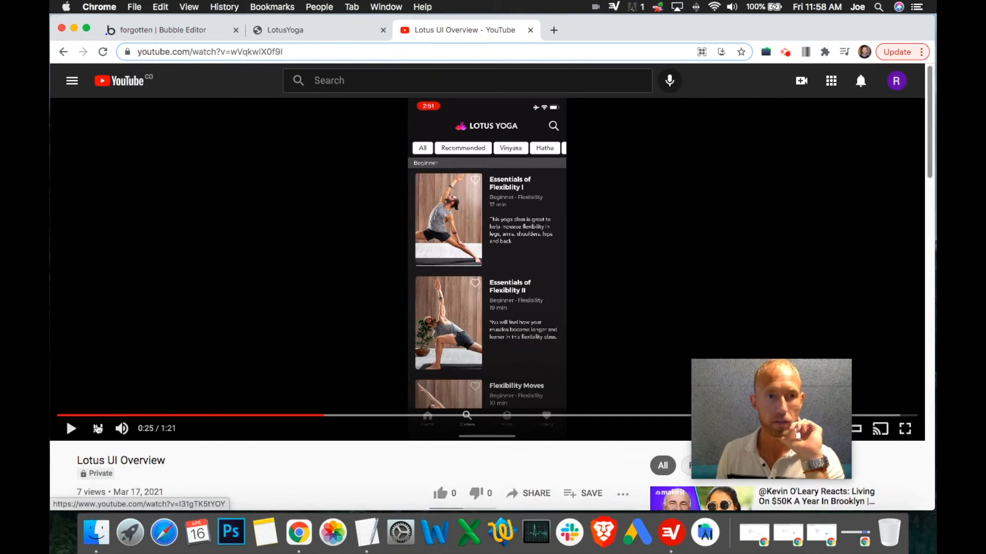
pyautogui.click(71, 429)
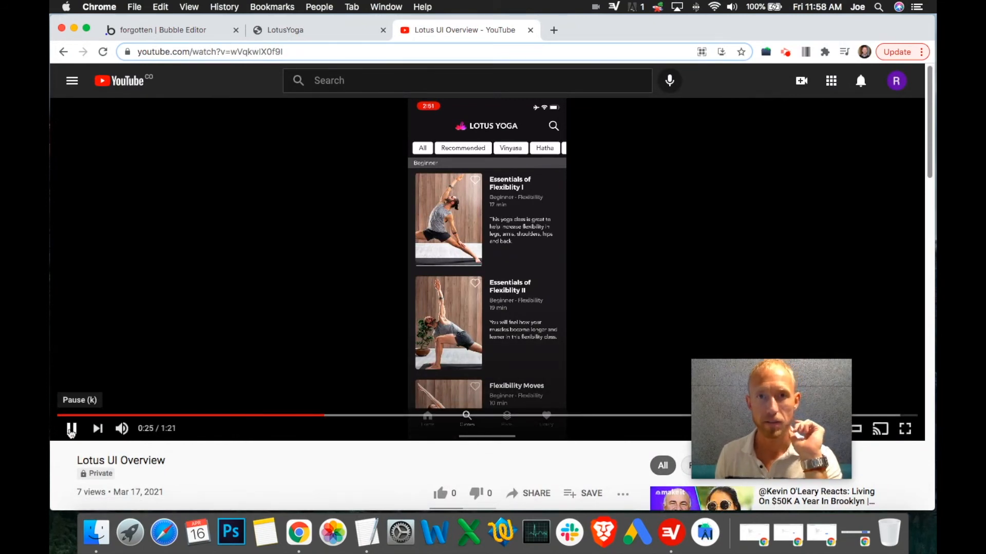
pyautogui.click(72, 434)
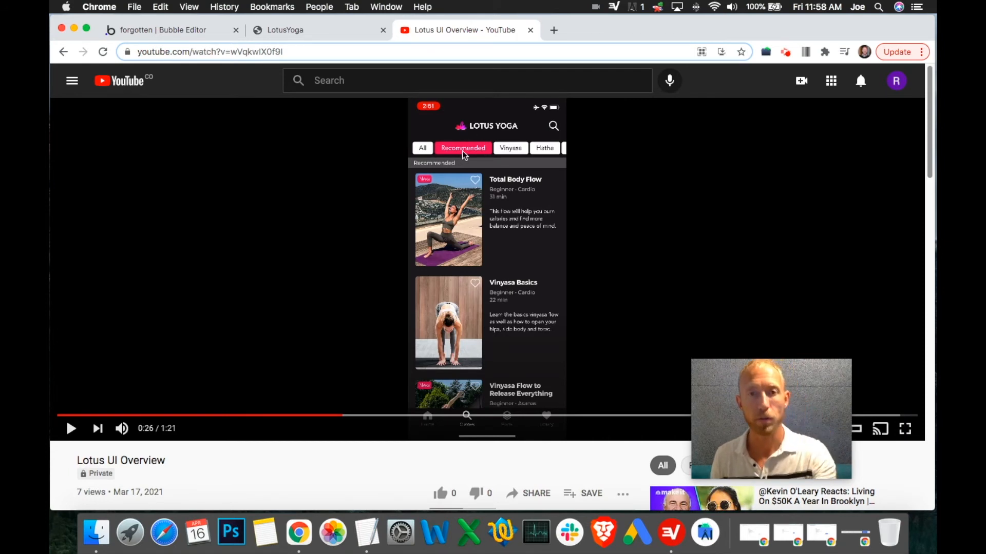
pyautogui.click(166, 28)
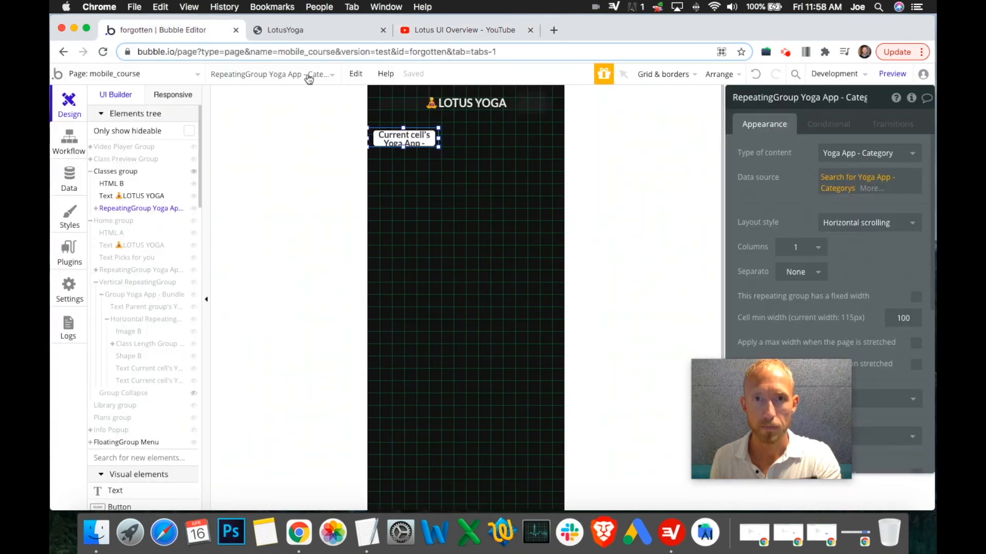
pyautogui.click(824, 125)
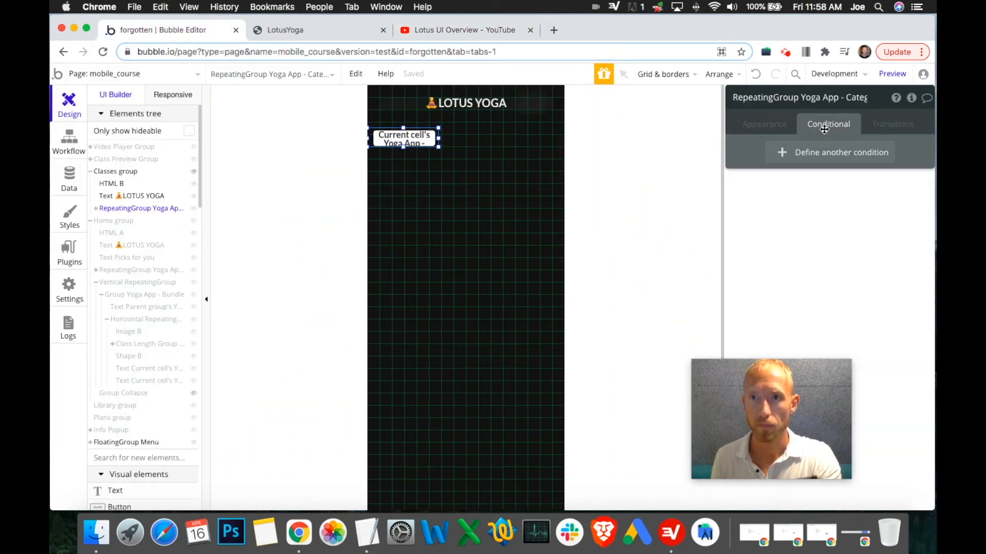
pyautogui.click(752, 127)
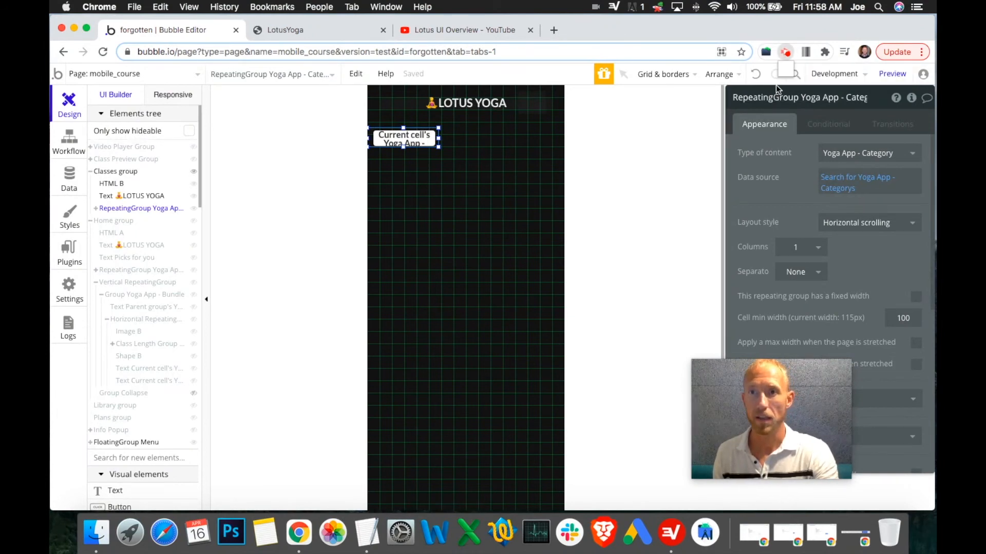
pyautogui.click(785, 52)
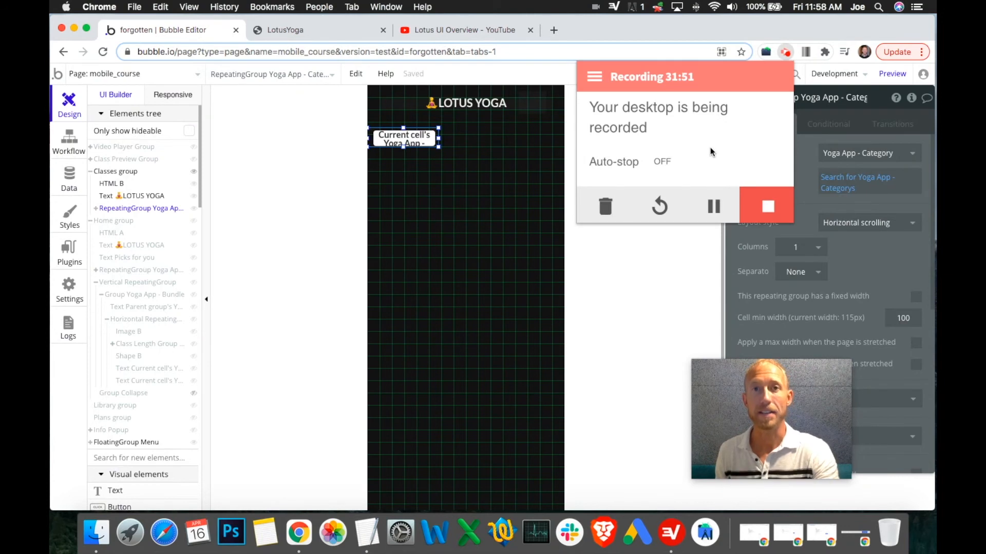
pyautogui.click(709, 213)
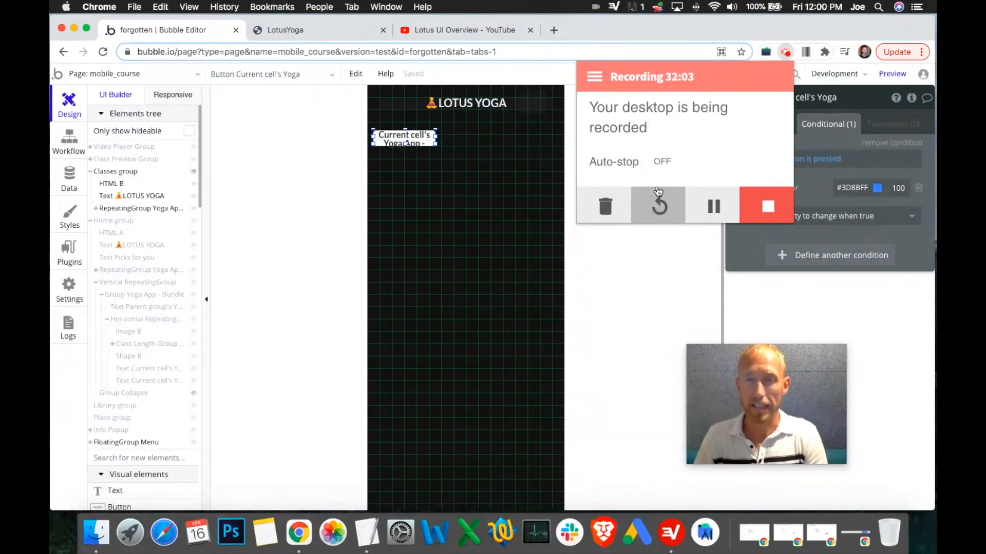
# Step: In the page's workflows, add a new event that runs when the page is loaded
pyautogui.click(60, 152)
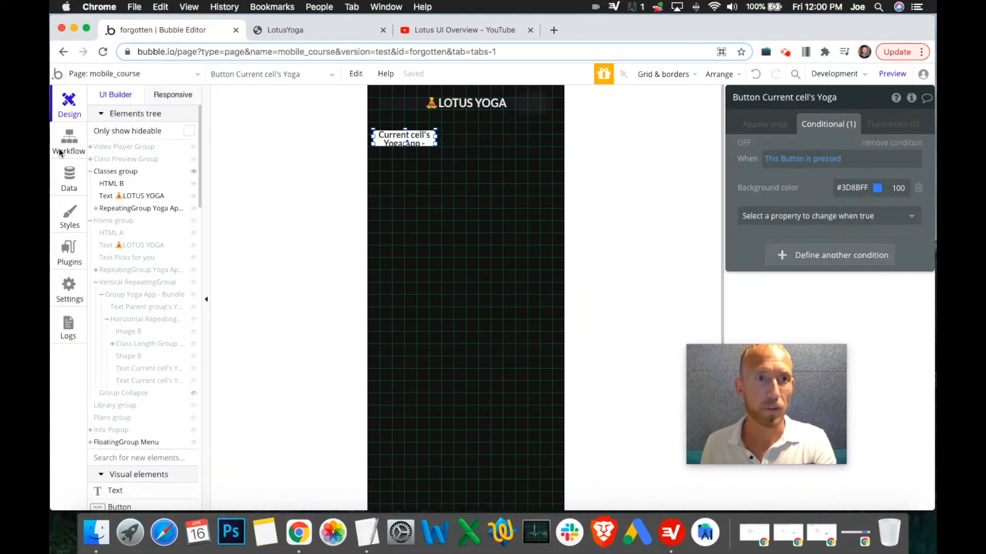
pyautogui.click(73, 143)
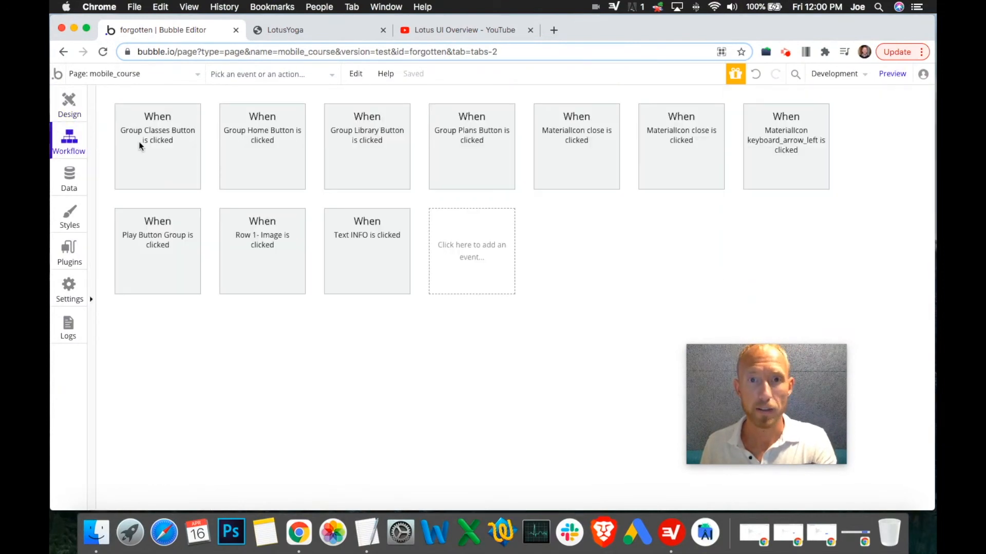
pyautogui.click(476, 250)
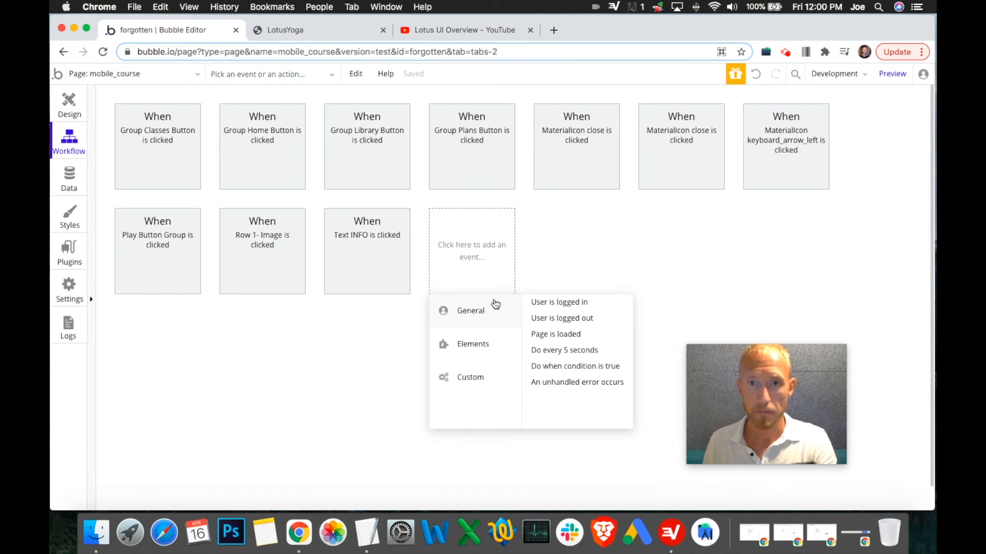
pyautogui.click(567, 336)
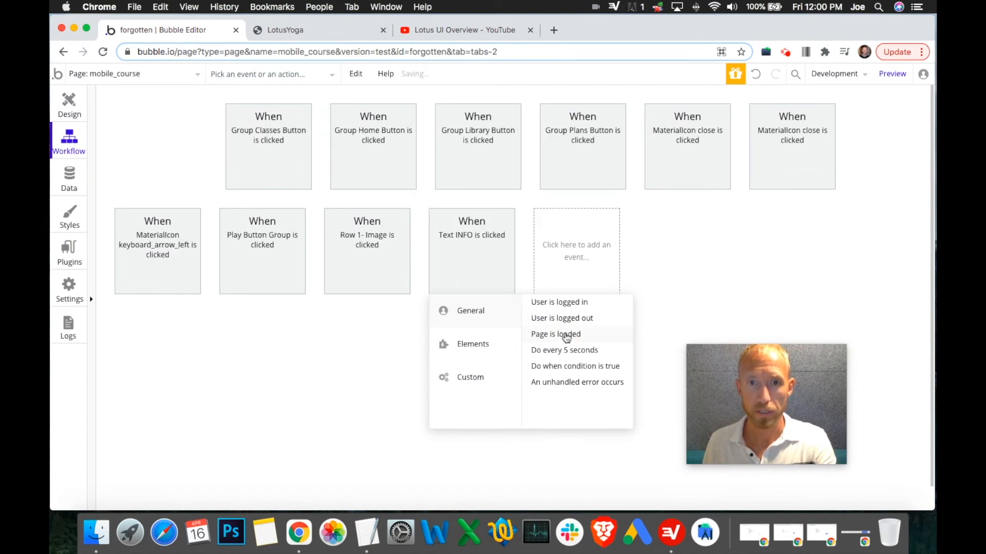
# Step: Add a Set state action to the page-loaded event, with the Classes group as its element
pyautogui.click(178, 234)
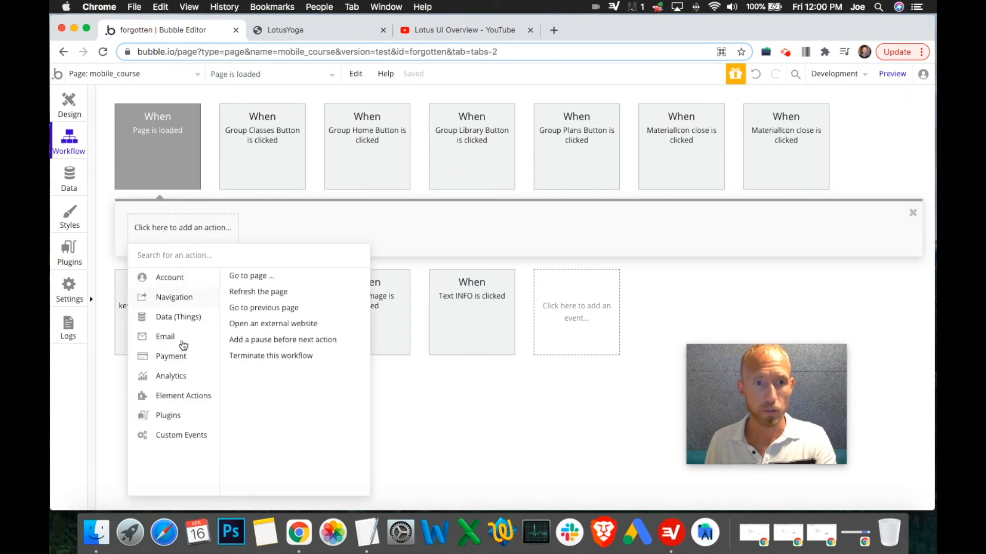
pyautogui.moveTo(195, 398)
pyautogui.click(329, 315)
pyautogui.click(847, 128)
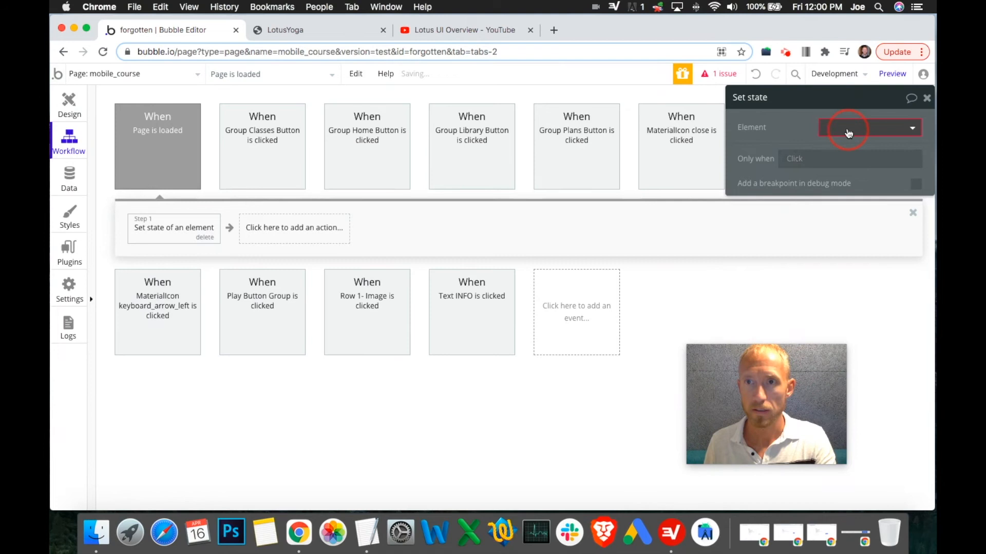
pyautogui.write('clas')
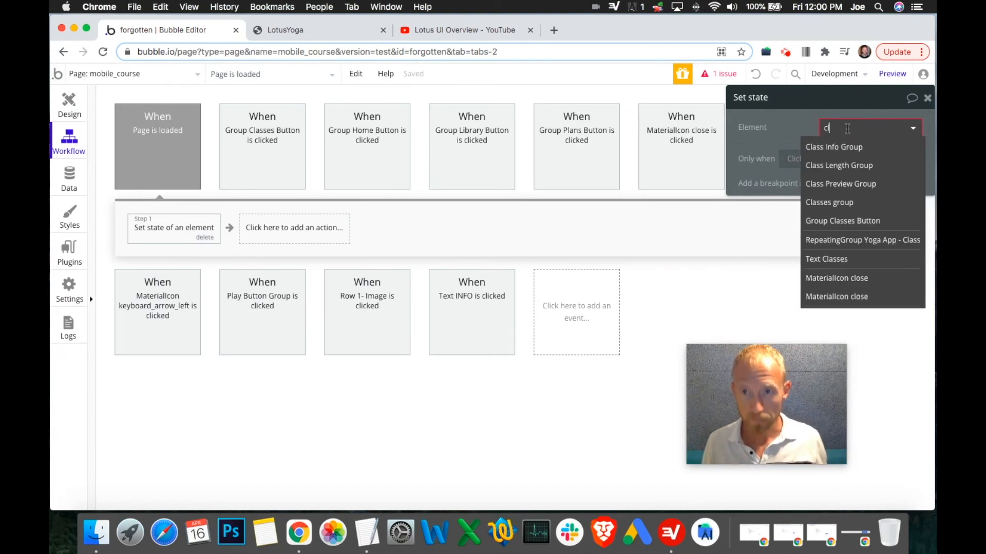
pyautogui.click(853, 204)
# Step: Create a new custom state named FilterSelected with type text on the Classes group
pyautogui.click(838, 160)
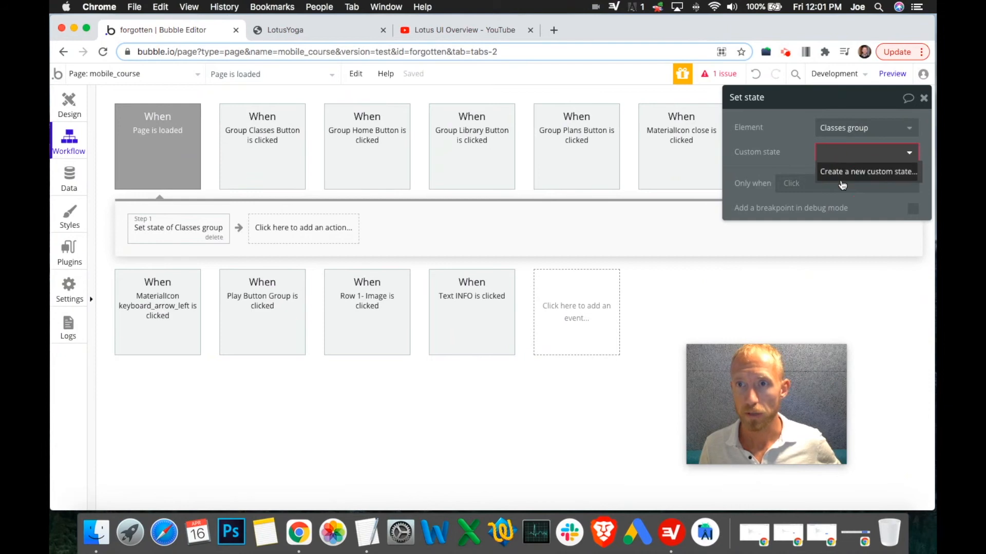
pyautogui.click(841, 172)
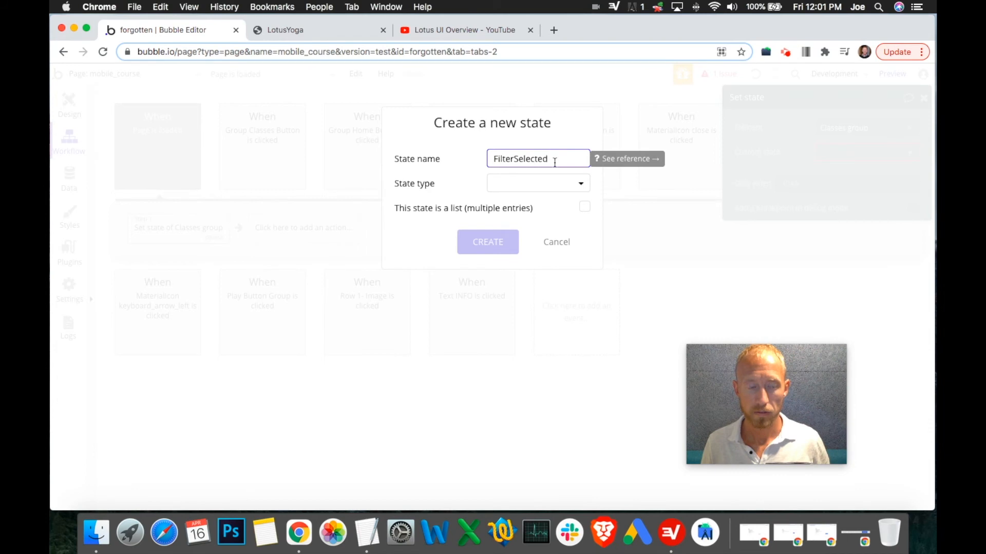
pyautogui.click(578, 185)
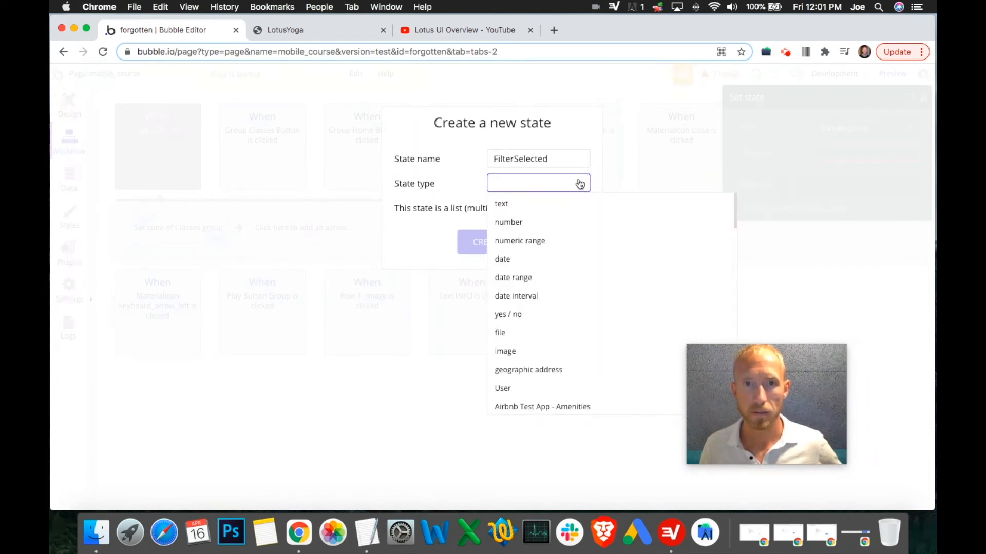
pyautogui.click(518, 213)
pyautogui.click(478, 249)
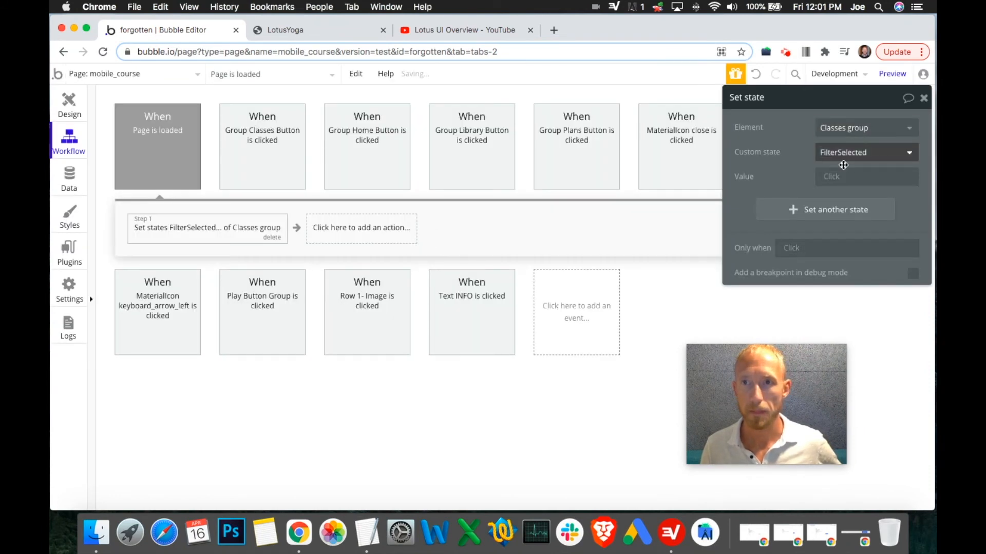
# Step: Set the value of the FilterSelected state to All in the page-loaded action
pyautogui.click(828, 176)
pyautogui.write('All')
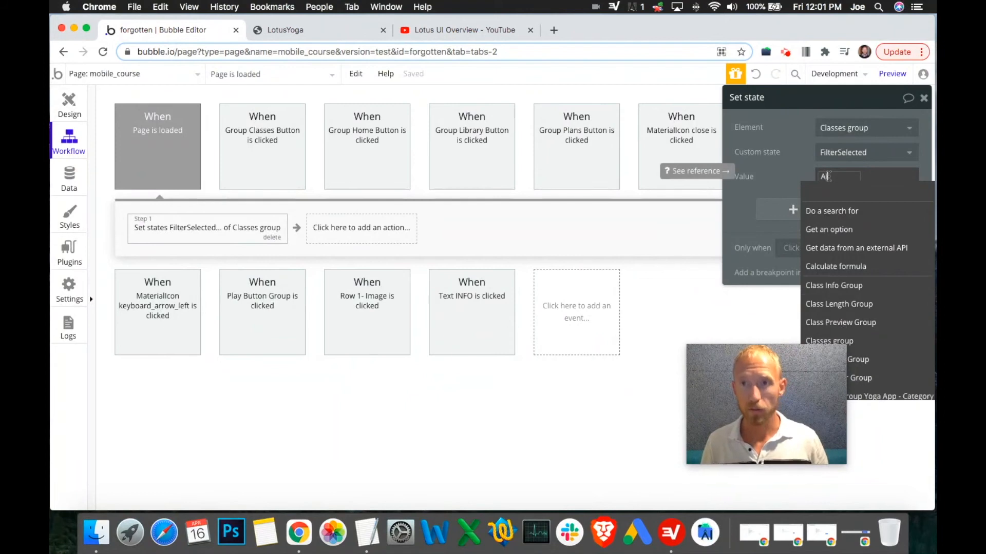
pyautogui.click(787, 179)
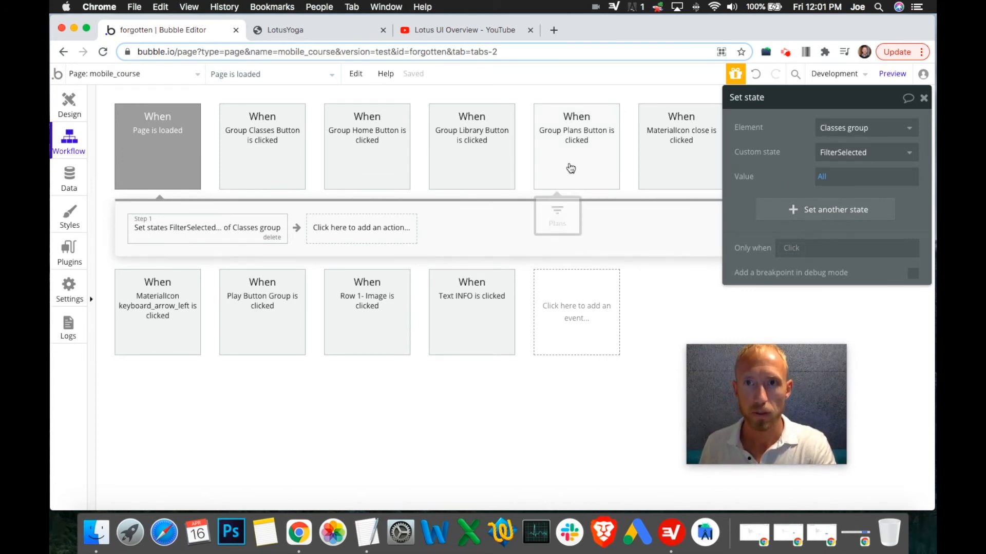
# Step: Review the Classes group, its page-loaded state action and the category button, comparing the reference video with the app preview
pyautogui.click(70, 106)
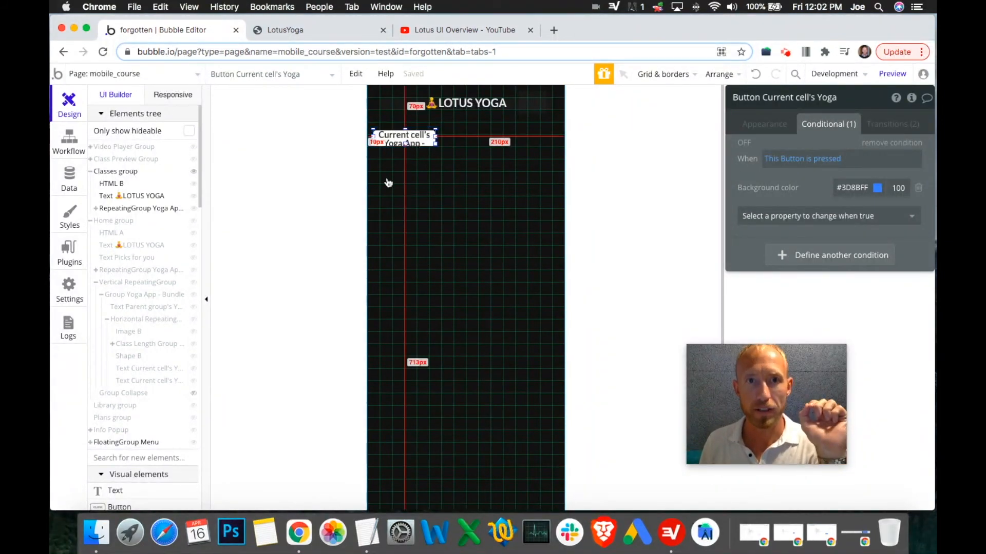
pyautogui.click(553, 123)
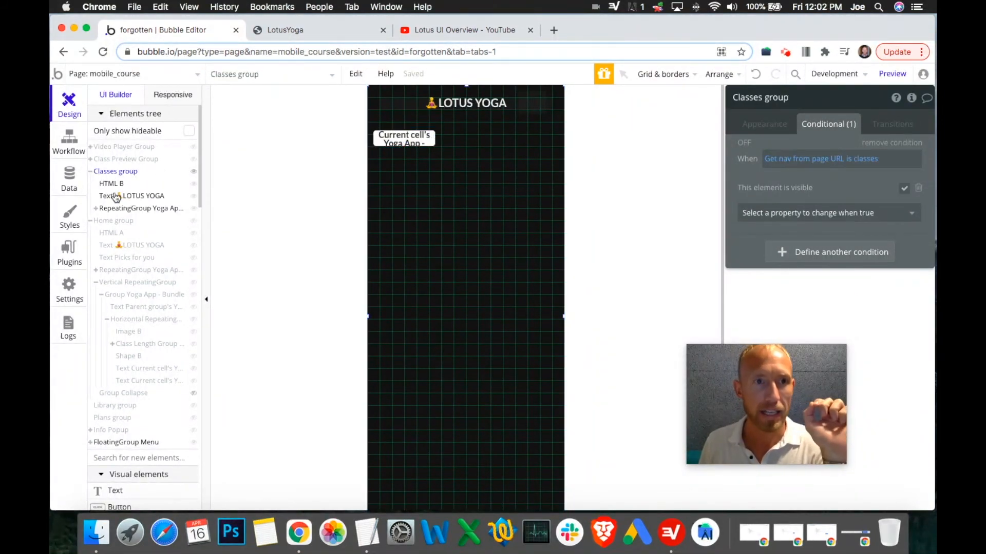
pyautogui.click(65, 139)
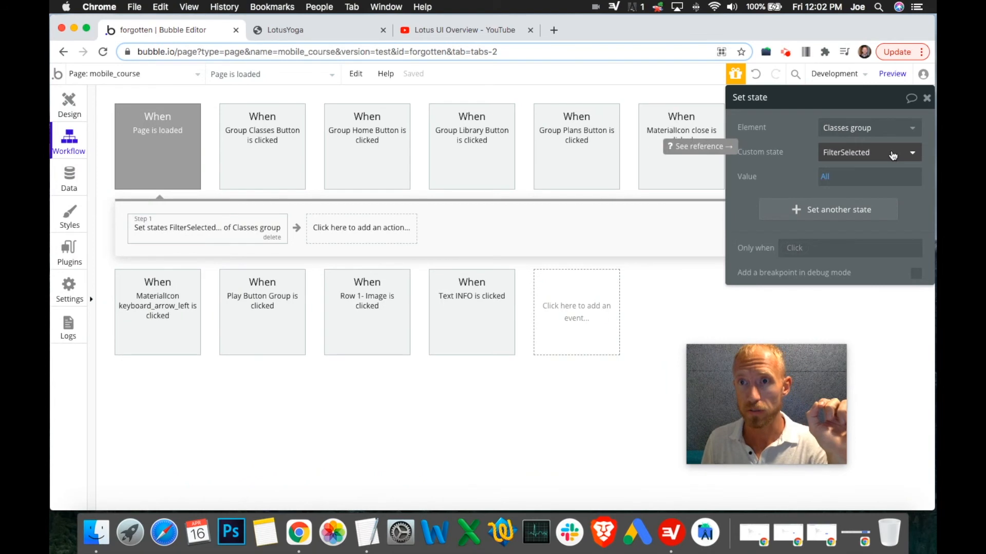
pyautogui.click(70, 106)
pyautogui.click(417, 142)
pyautogui.click(439, 31)
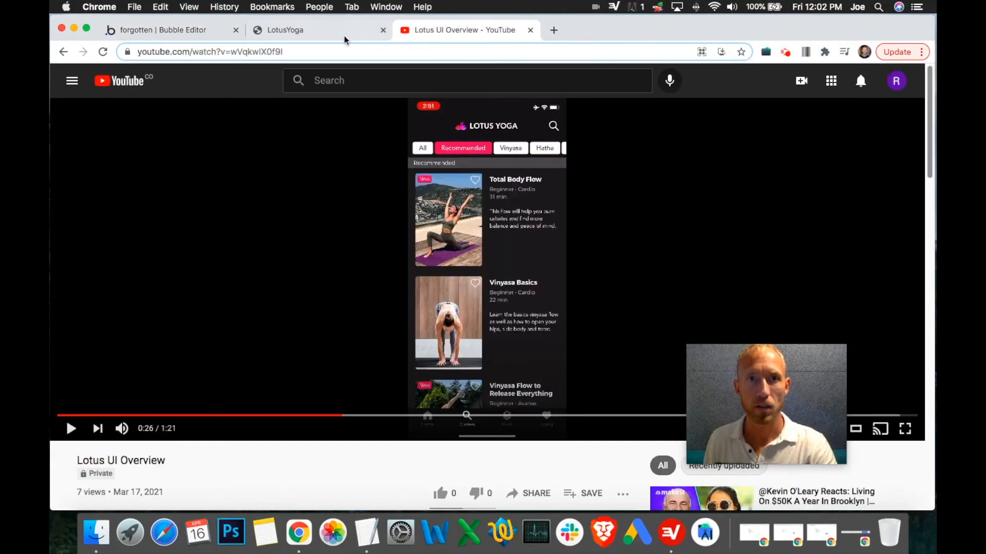
pyautogui.click(344, 36)
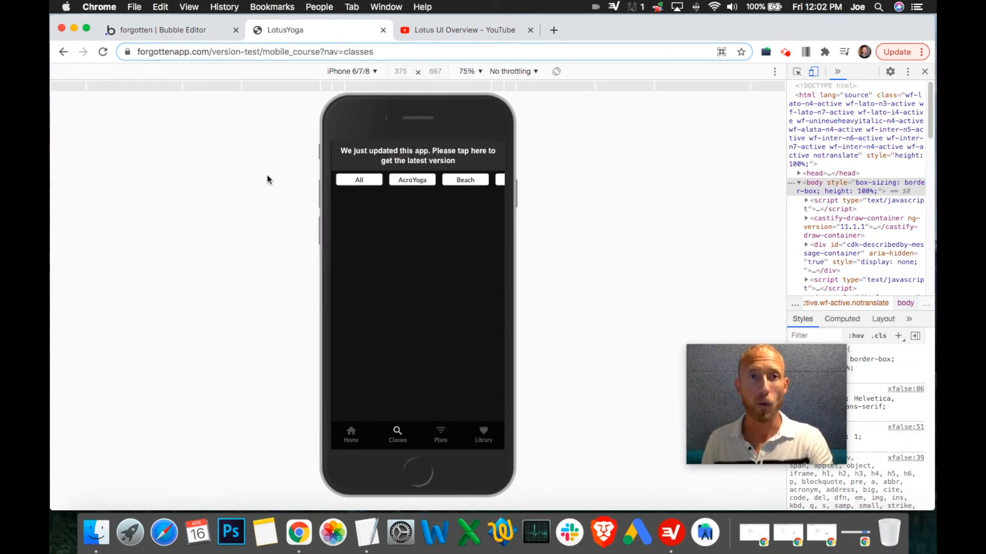
# Step: Set the category button's background color for the "This Button is pressed" condition to pink #FF3BEF in the page design
pyautogui.click(184, 30)
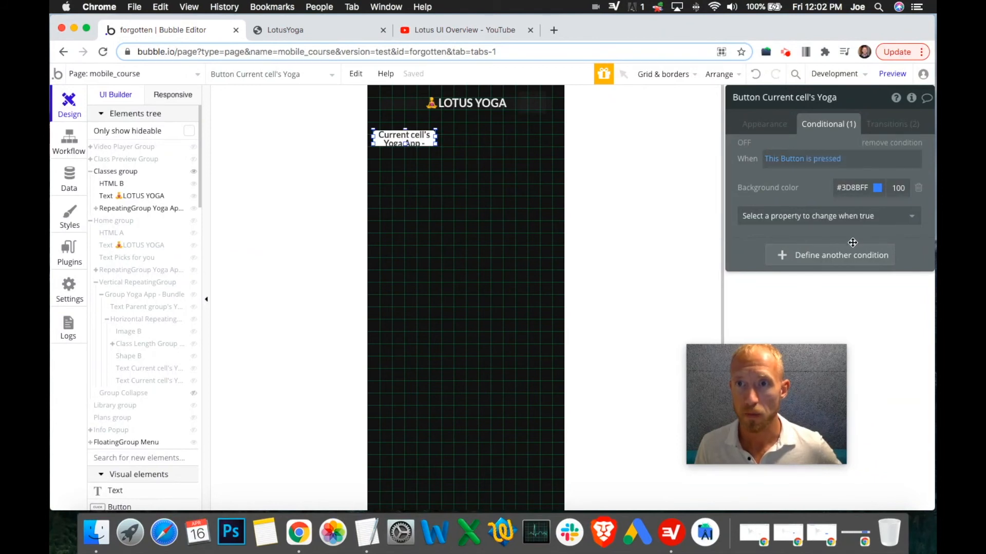
pyautogui.click(832, 255)
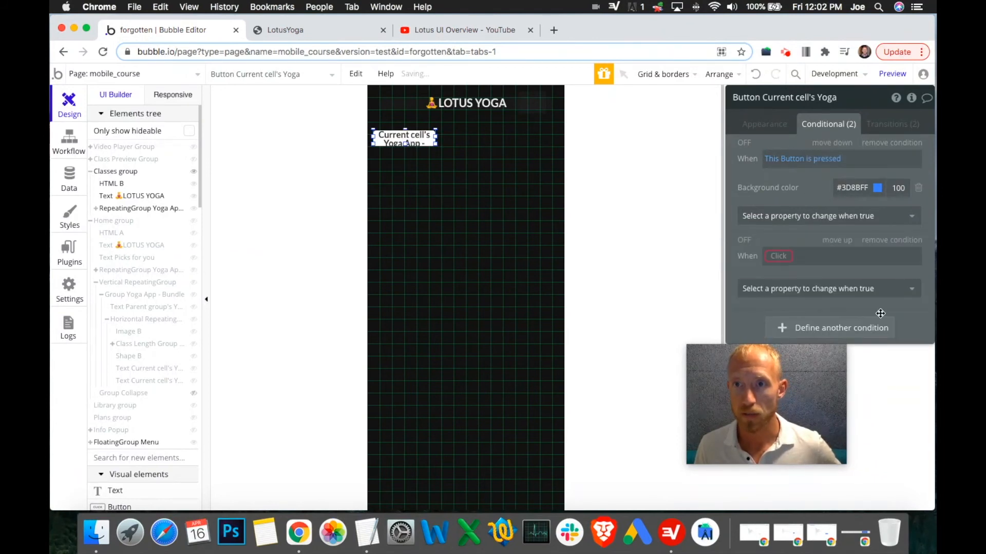
pyautogui.click(917, 241)
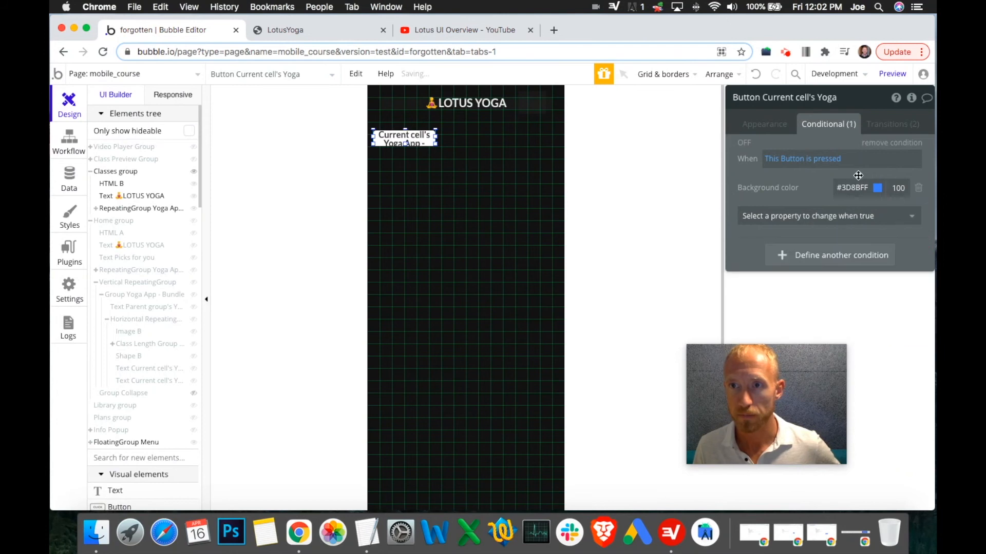
pyautogui.click(862, 188)
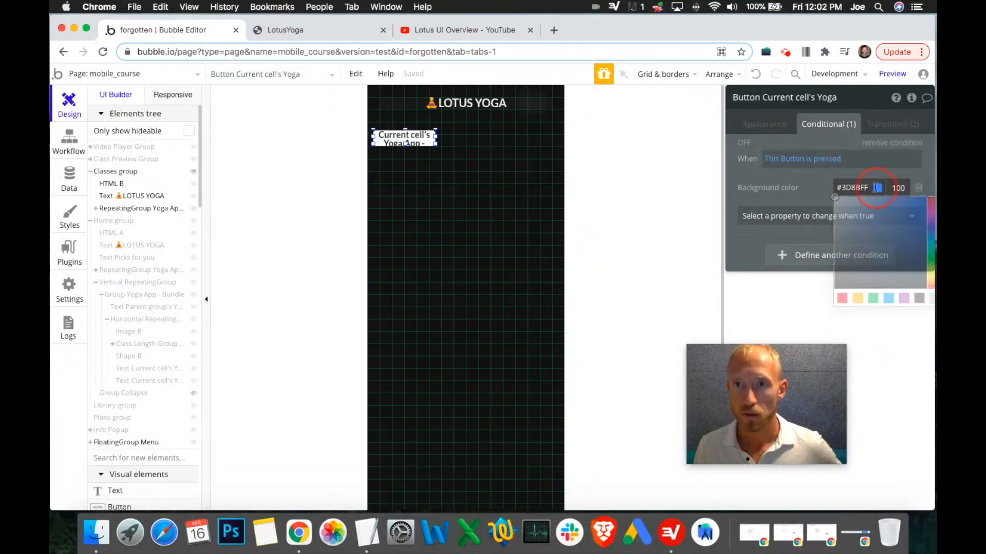
pyautogui.click(912, 214)
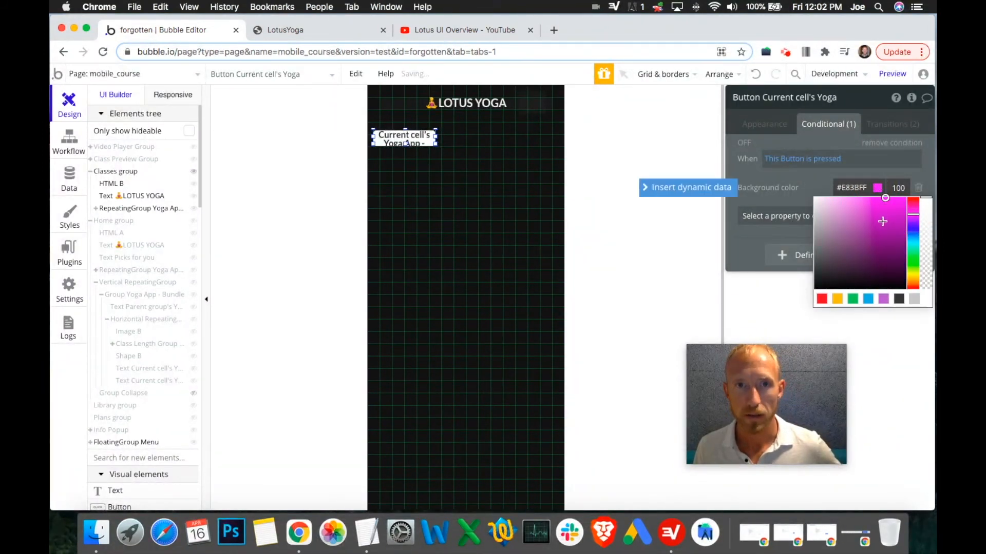
pyautogui.click(913, 210)
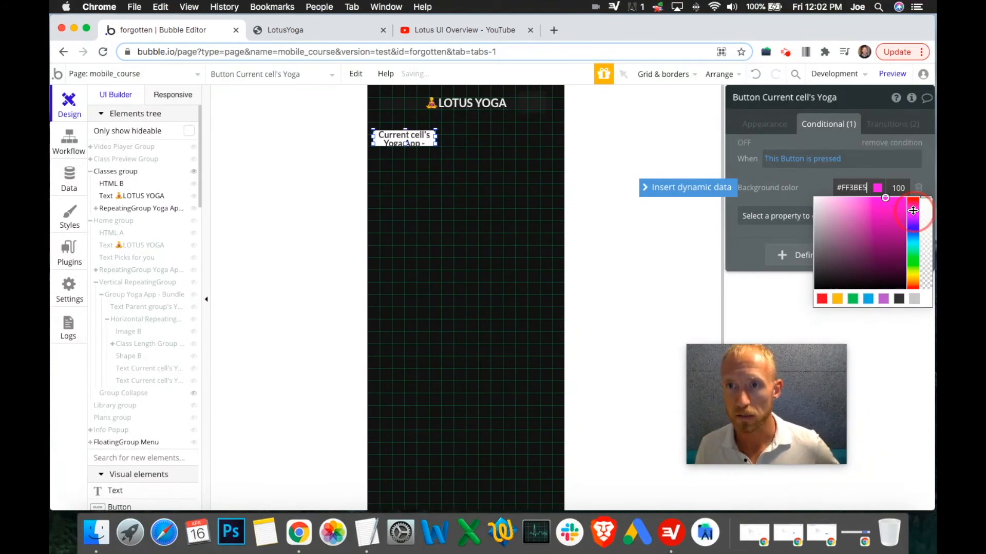
pyautogui.click(815, 184)
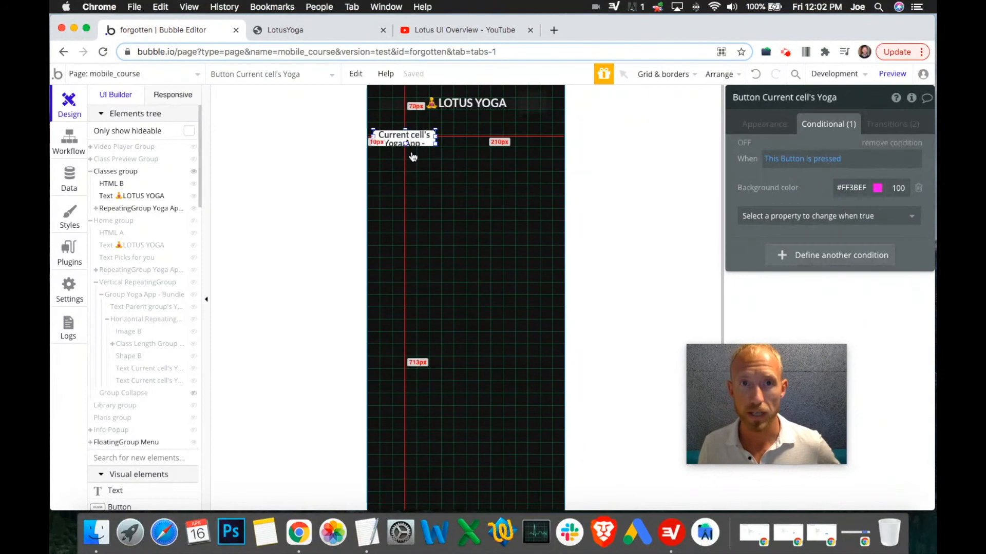
# Step: Look through the properties that the category button's "This Button is pressed" condition can change
pyautogui.click(836, 217)
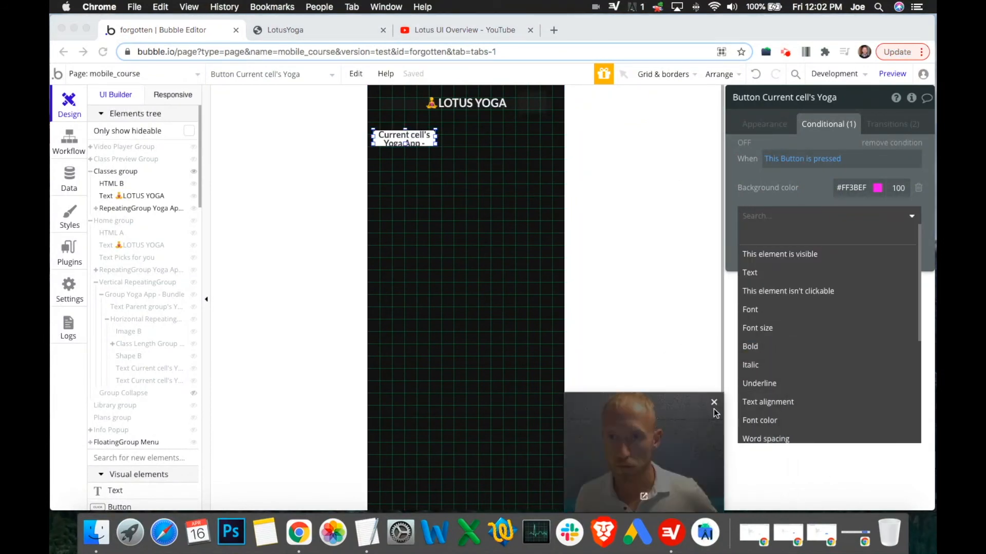
pyautogui.click(804, 217)
pyautogui.click(816, 215)
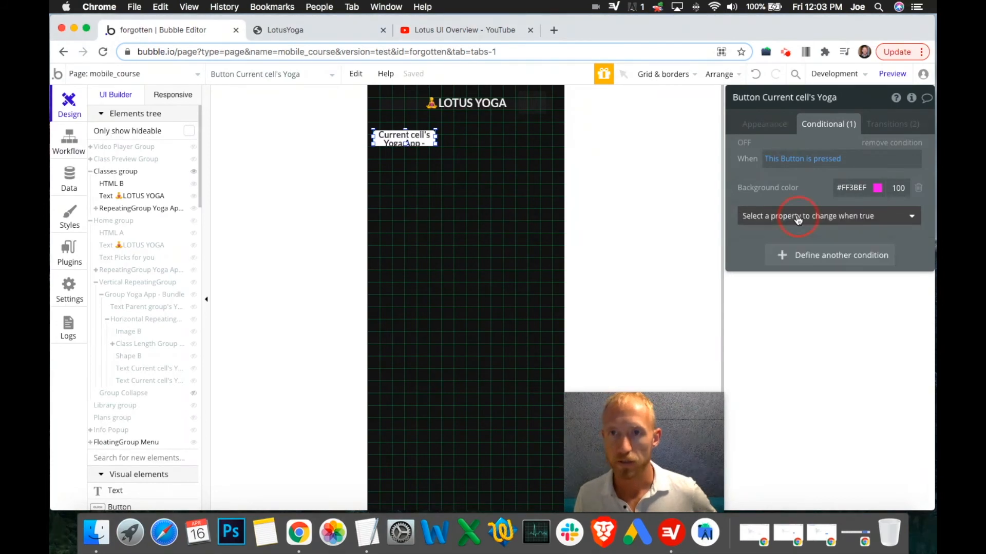
pyautogui.click(830, 215)
pyautogui.scroll(-4, 811, 304)
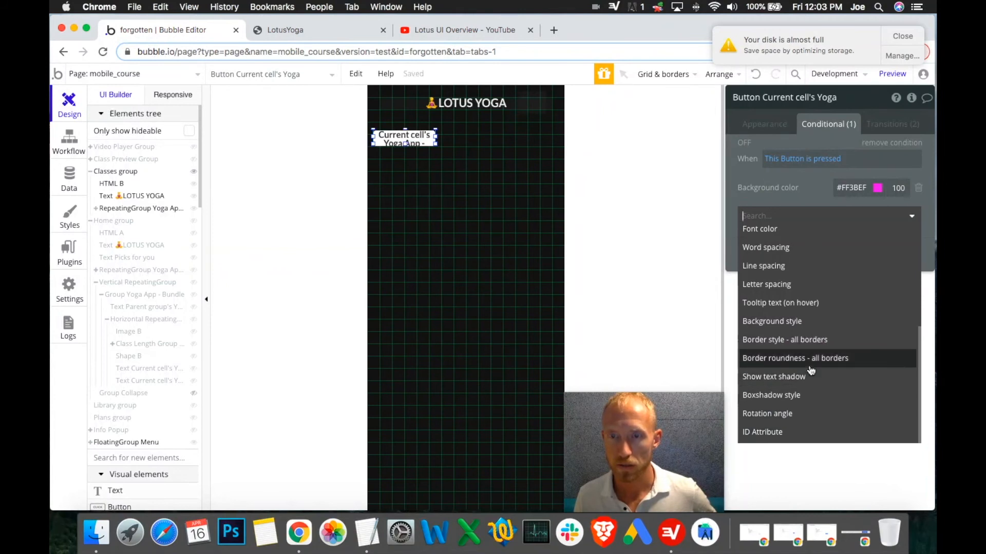
pyautogui.scroll(3, 809, 379)
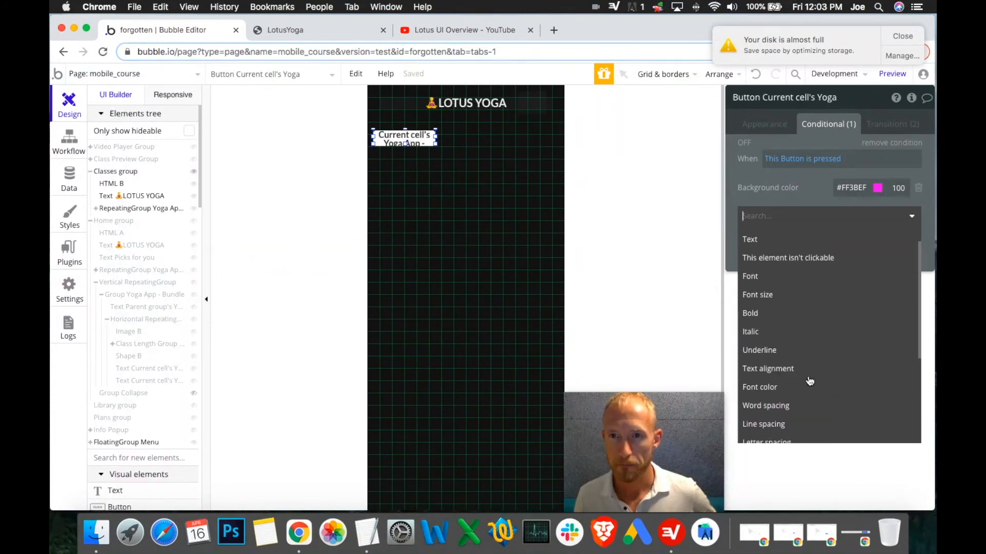
pyautogui.scroll(2, 805, 316)
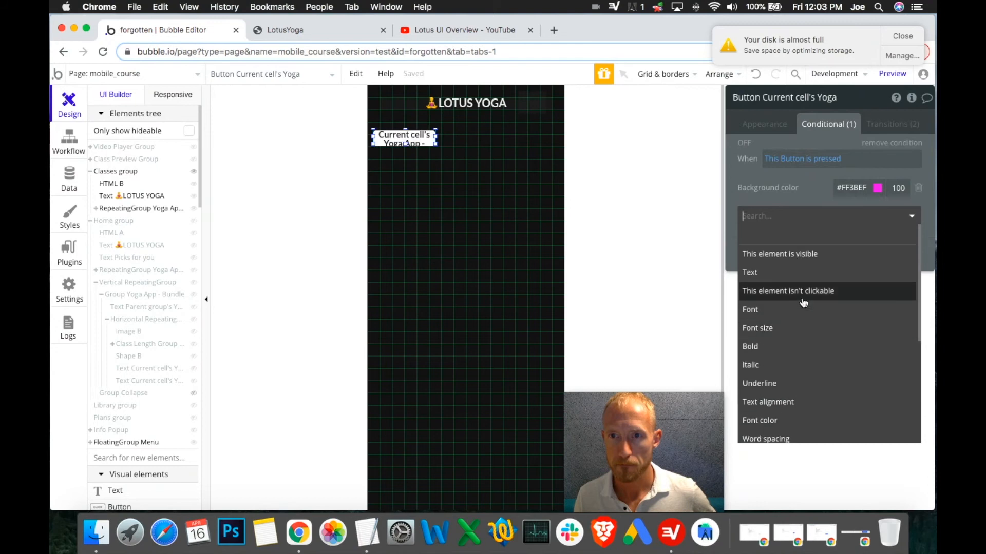
pyautogui.scroll(-5, 803, 316)
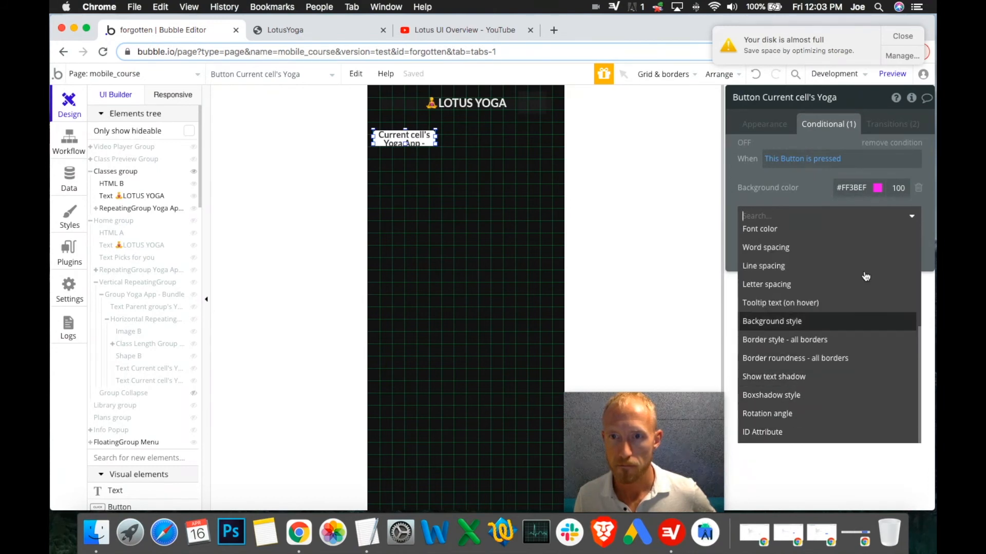
pyautogui.click(925, 217)
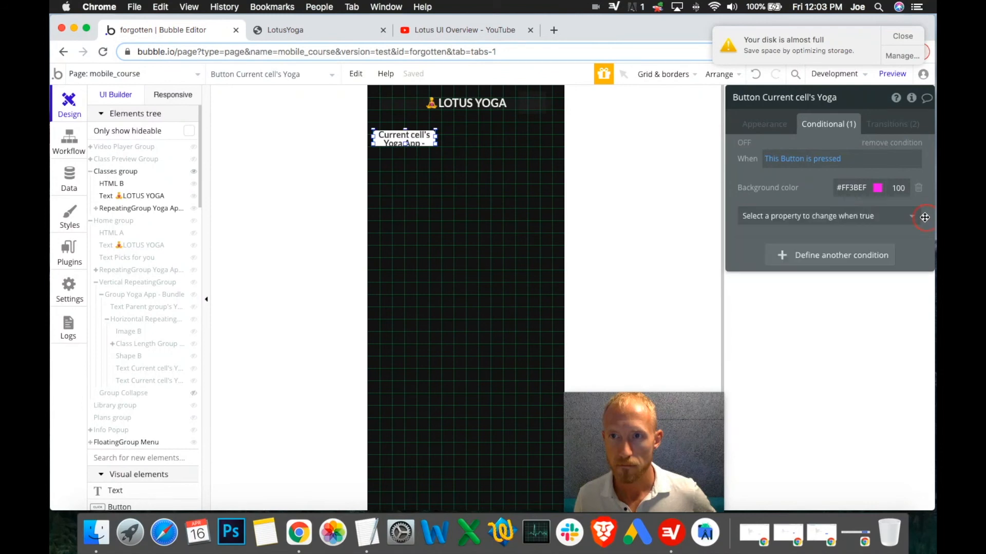
pyautogui.click(855, 255)
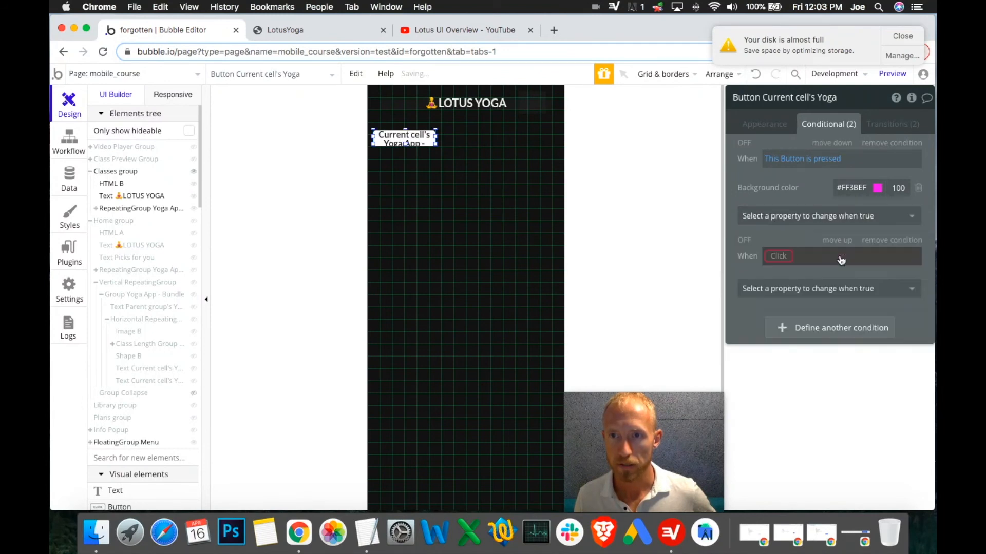
pyautogui.click(776, 253)
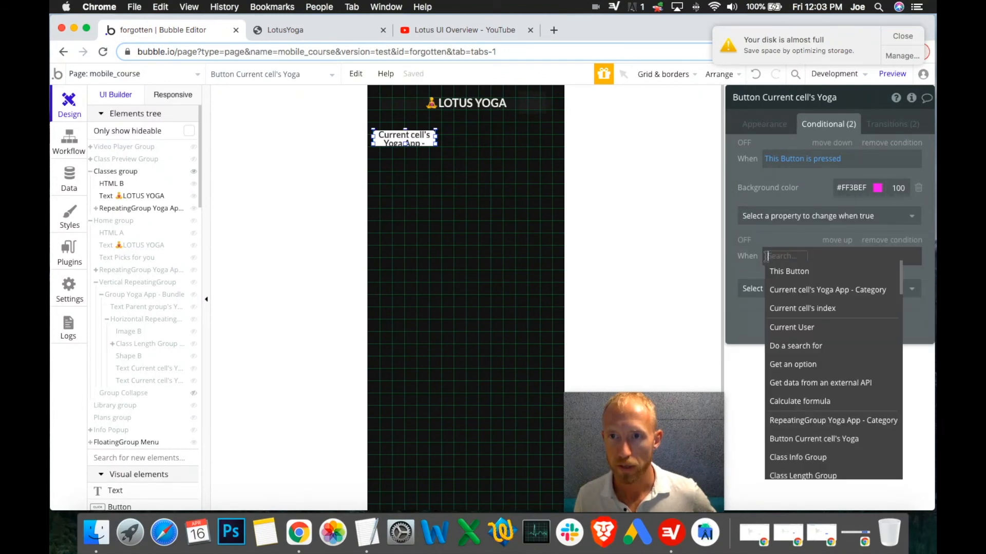
pyautogui.click(794, 269)
pyautogui.click(847, 328)
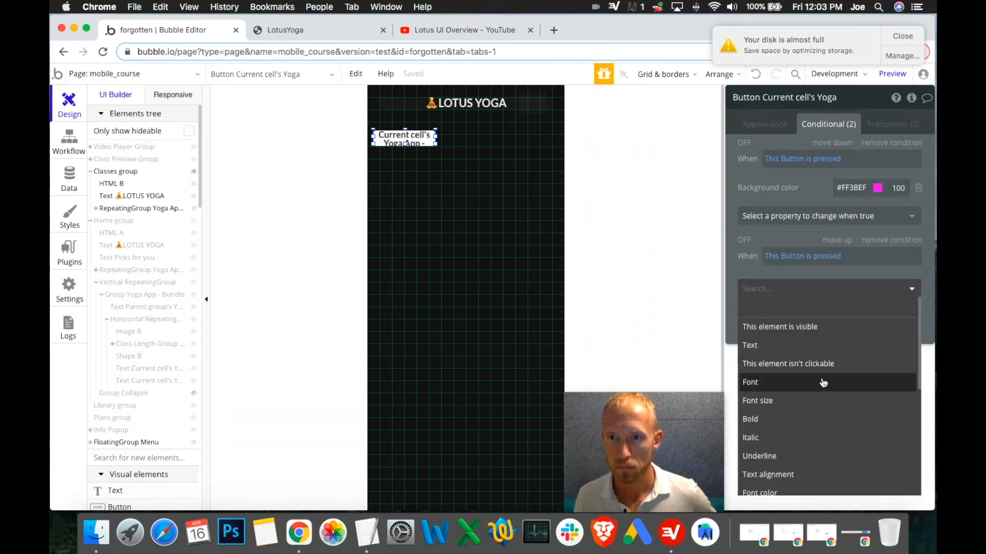
pyautogui.scroll(-5, 810, 439)
pyautogui.click(732, 274)
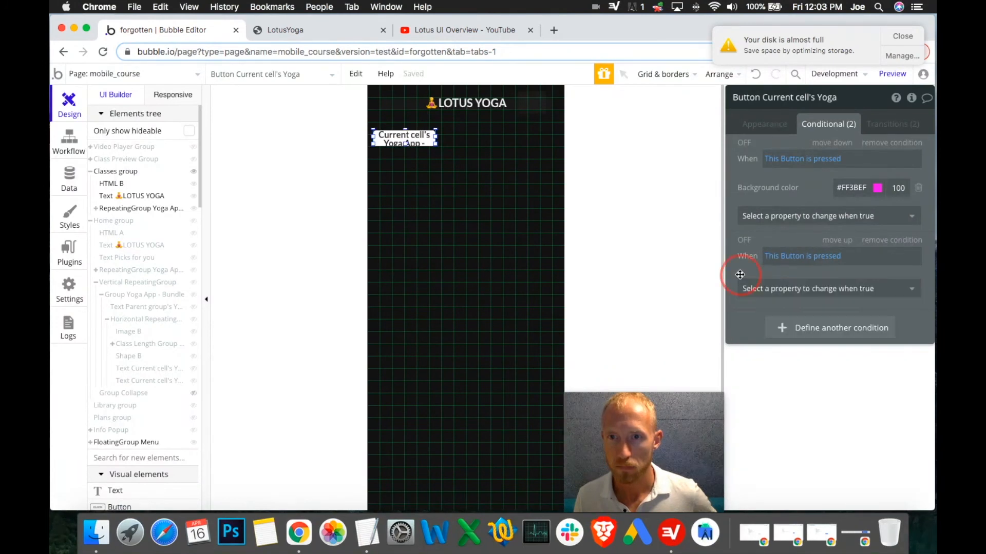
pyautogui.click(888, 241)
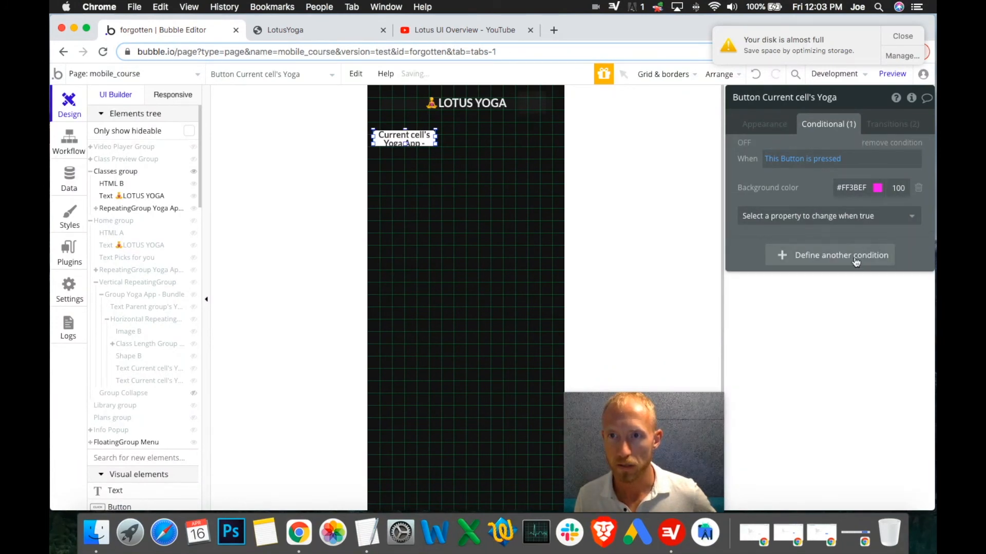
pyautogui.click(829, 255)
pyautogui.click(811, 288)
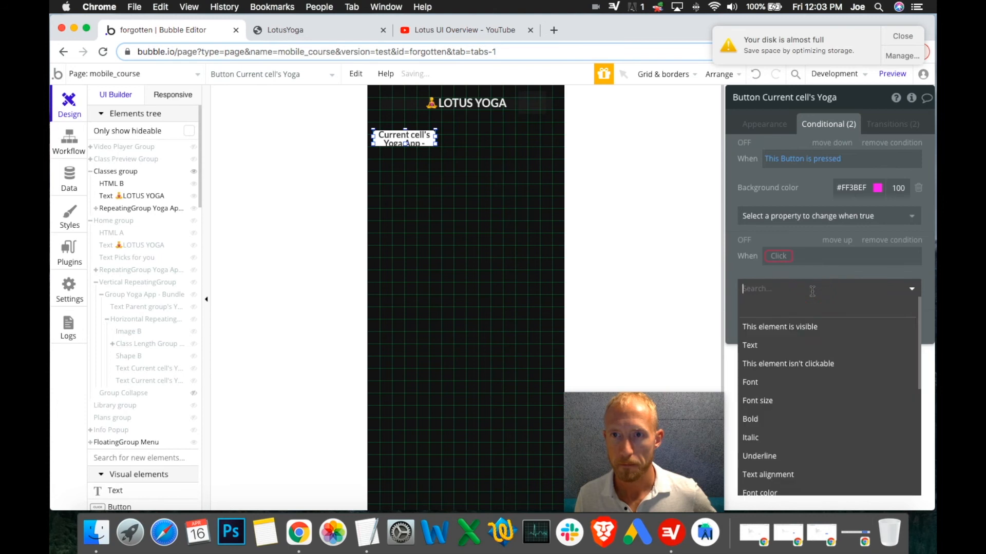
pyautogui.scroll(-5, 823, 360)
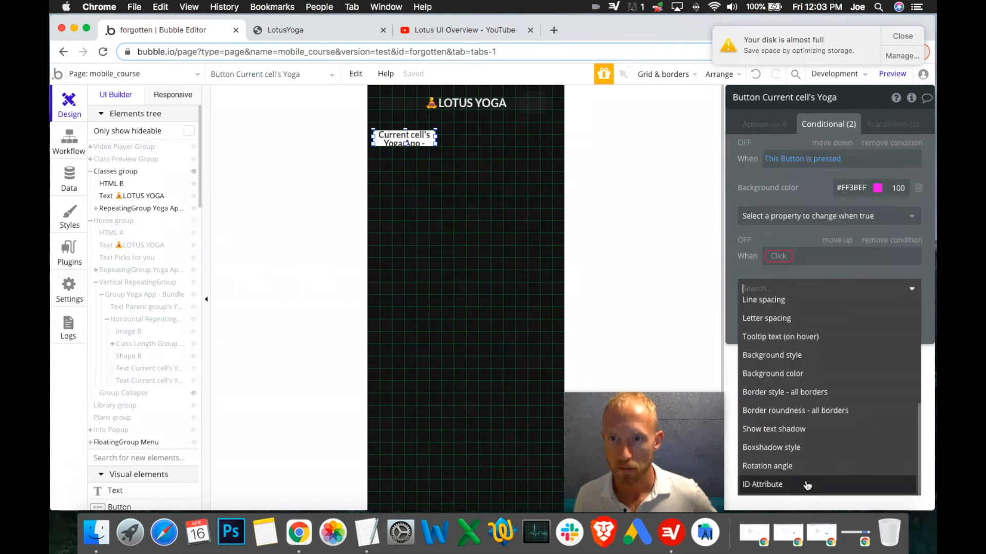
pyautogui.scroll(10, 831, 398)
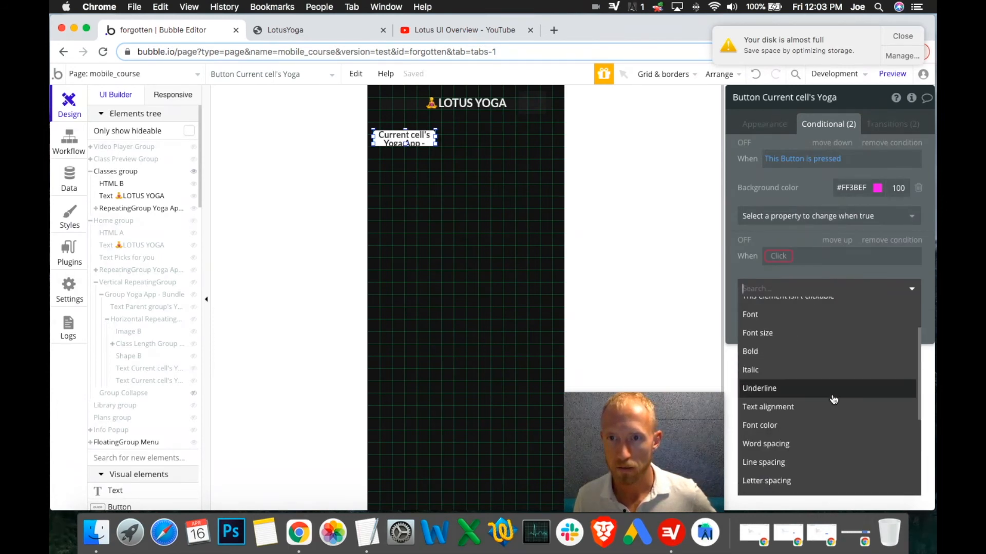
pyautogui.click(925, 283)
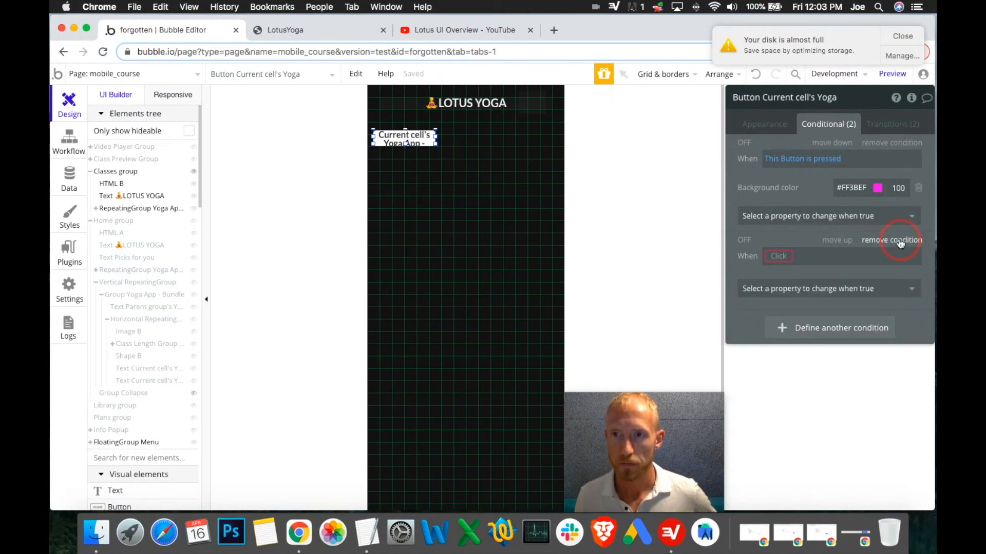
pyautogui.click(900, 239)
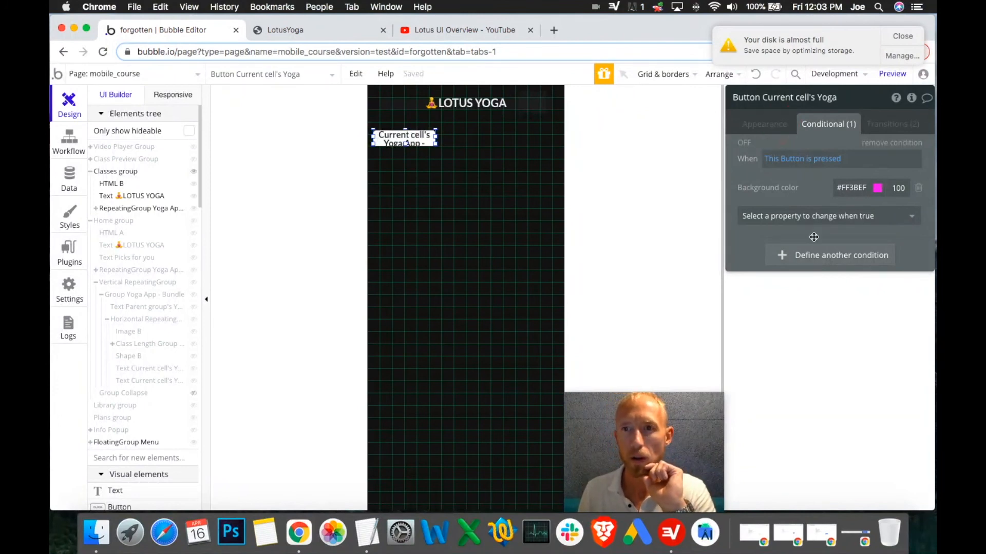
# Step: Create a workflow for the category button's click with a Set state action on the Classes group element
pyautogui.click(772, 125)
pyautogui.click(806, 206)
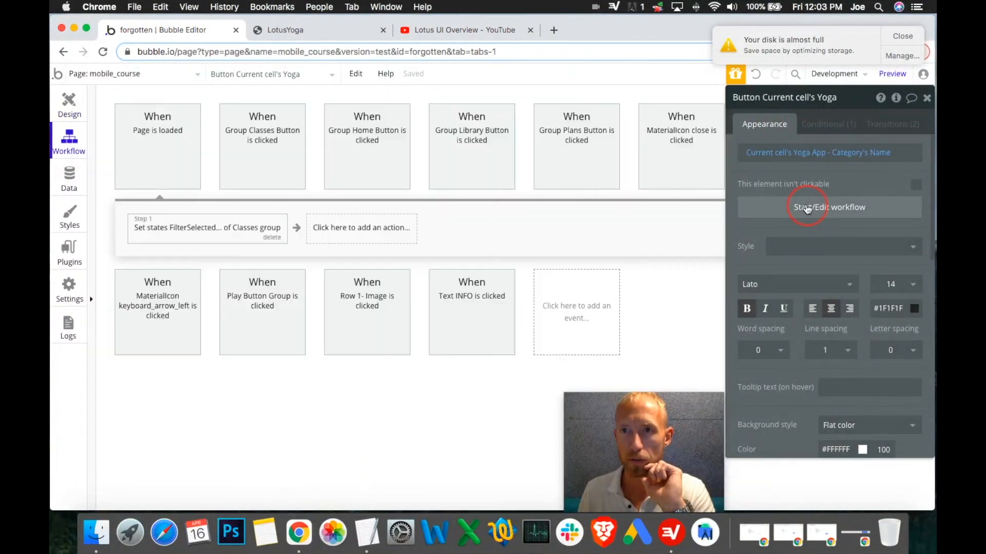
pyautogui.click(176, 229)
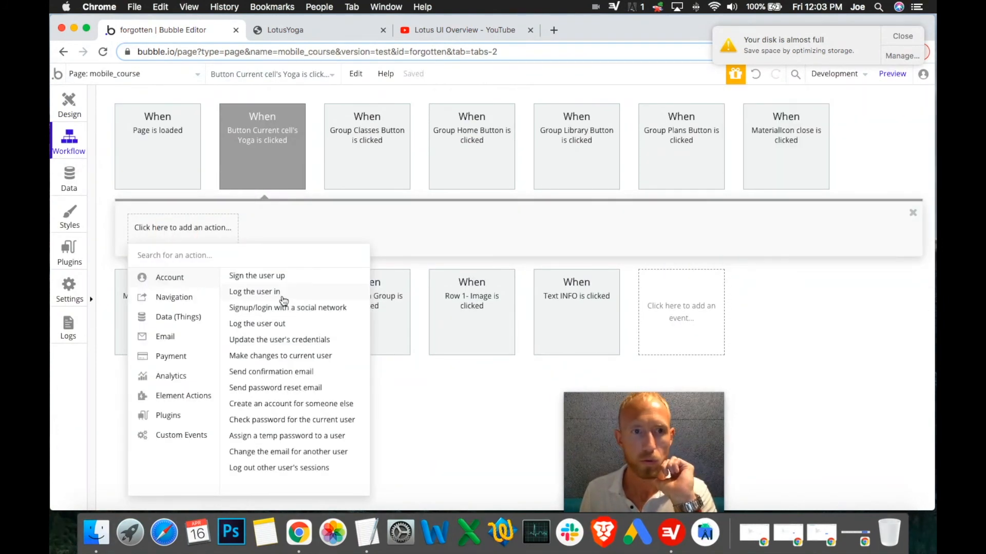
pyautogui.moveTo(169, 396)
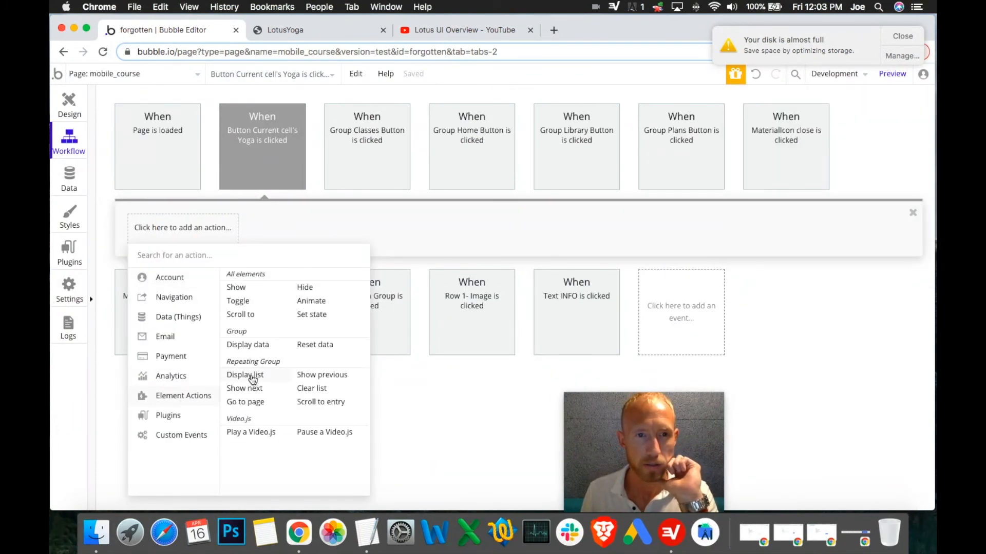
pyautogui.click(318, 315)
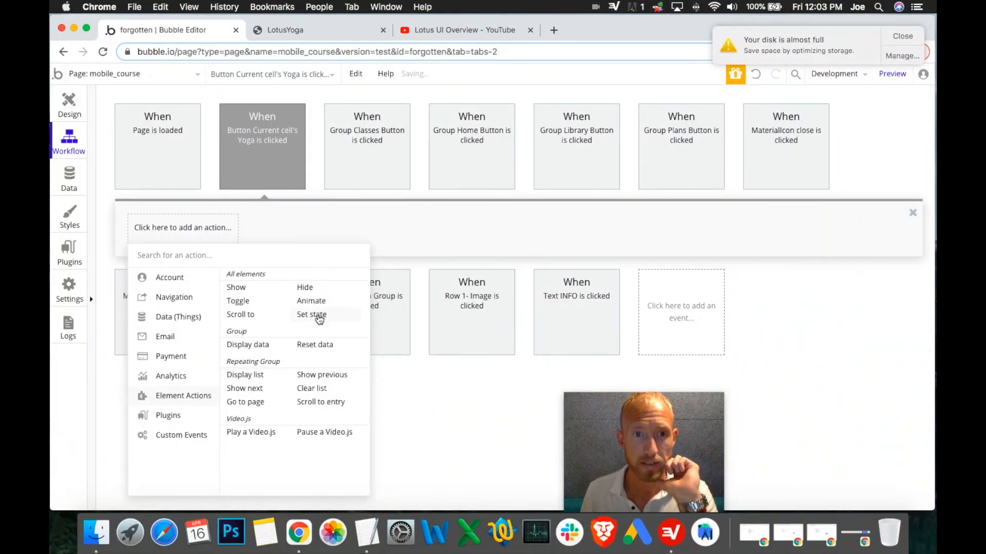
pyautogui.click(864, 127)
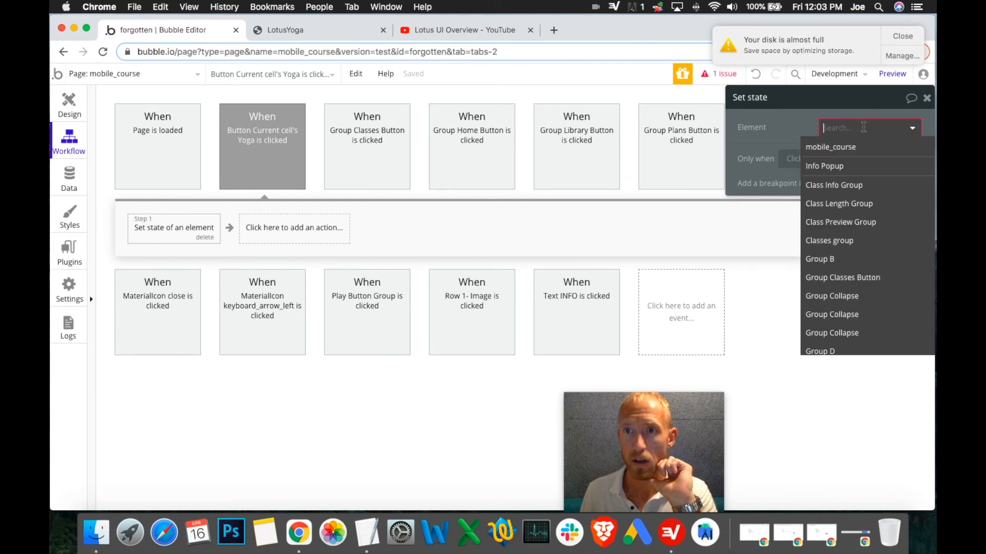
pyautogui.write('cla')
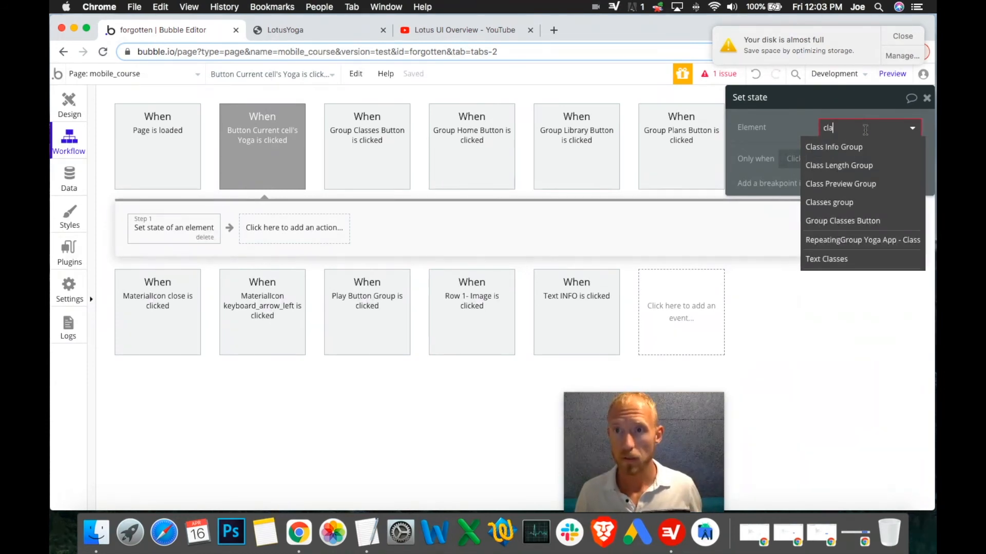
pyautogui.click(851, 205)
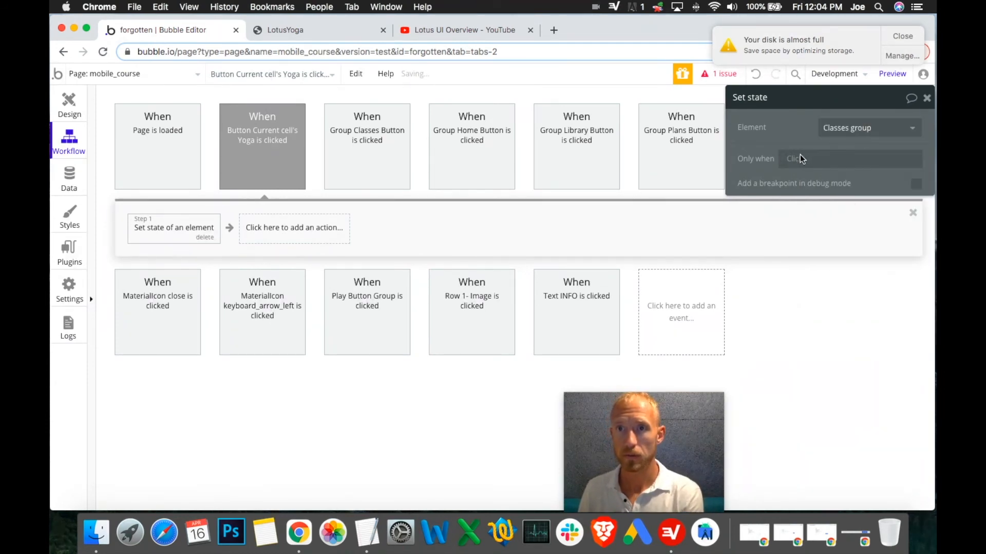
# Step: Have the action set the FilterSelected custom state to Current cell's Yoga App - Category's Name, and dismiss the disk space notification
pyautogui.click(857, 156)
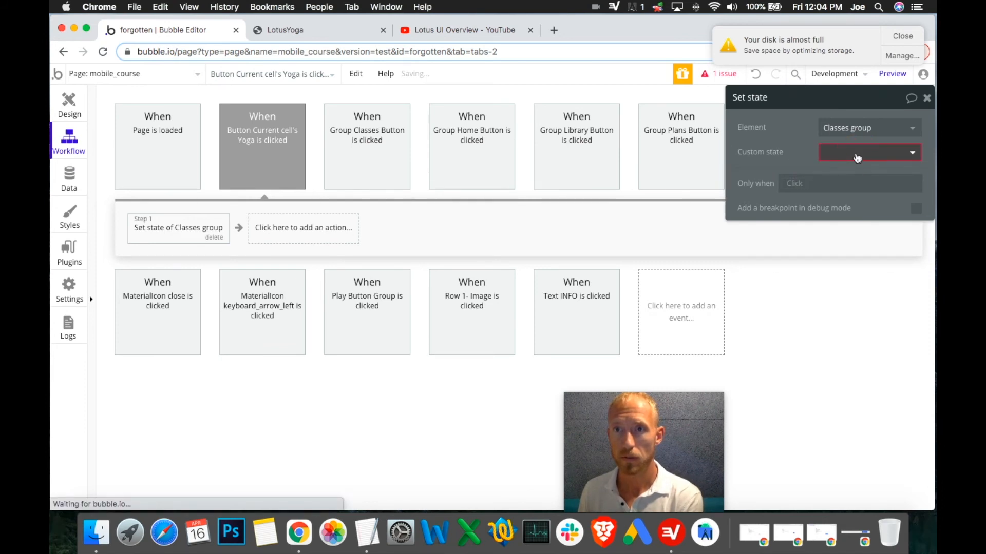
pyautogui.click(846, 170)
pyautogui.click(837, 178)
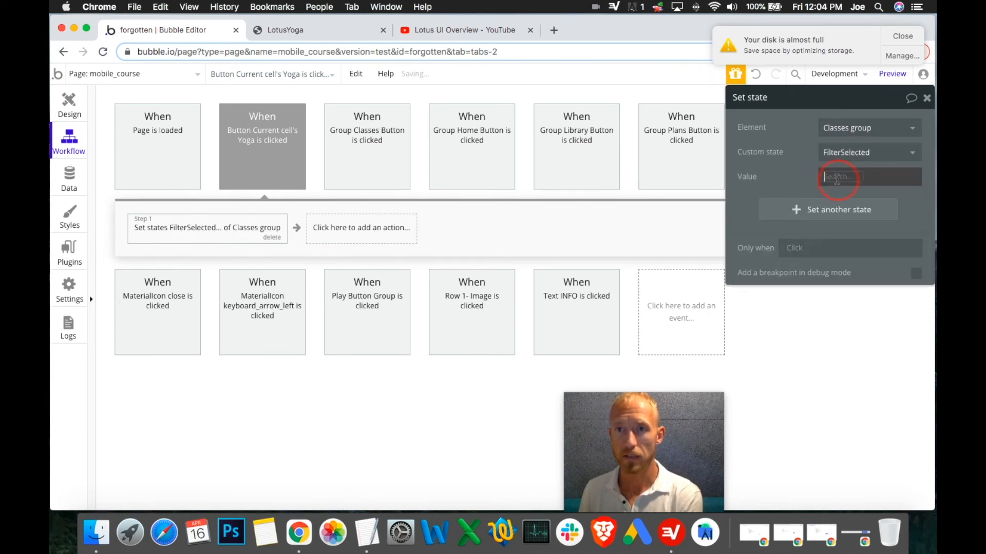
pyautogui.click(852, 209)
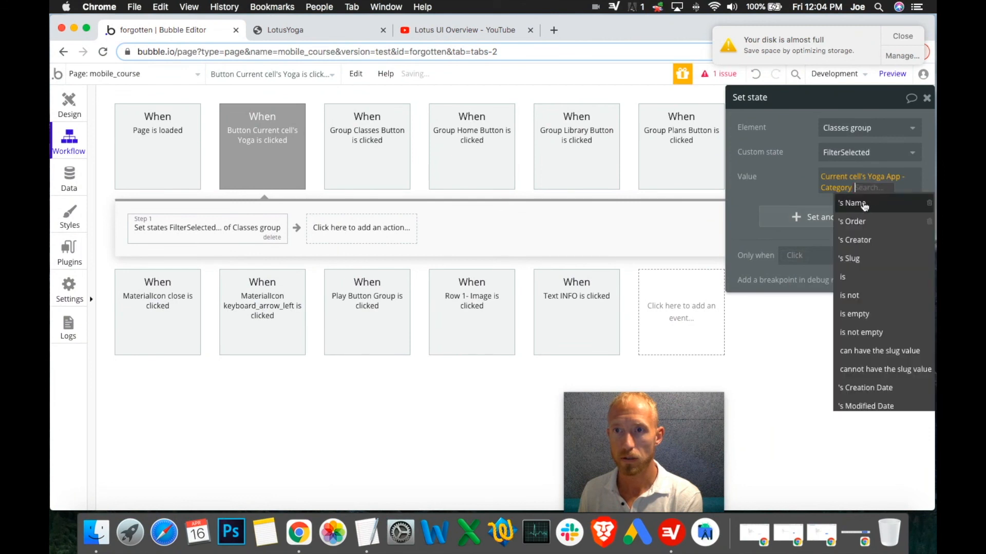
pyautogui.click(866, 206)
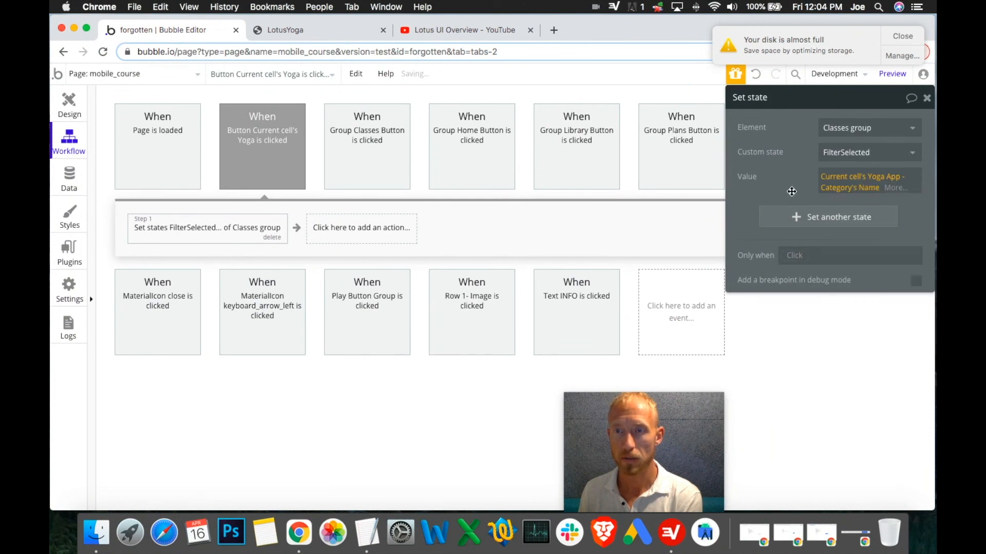
pyautogui.click(911, 42)
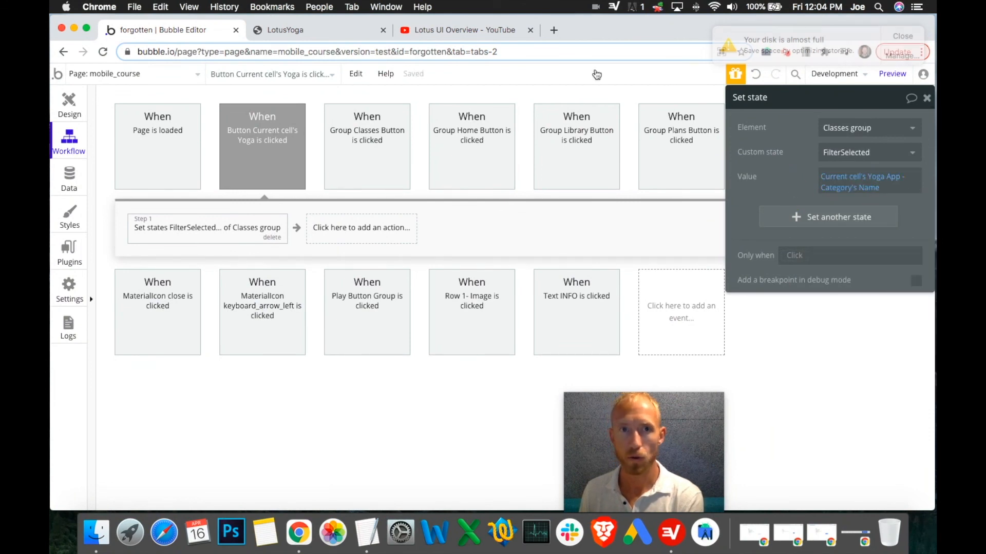
# Step: Review the category names in the All Yoga App - Categories entries of the app data
pyautogui.click(69, 178)
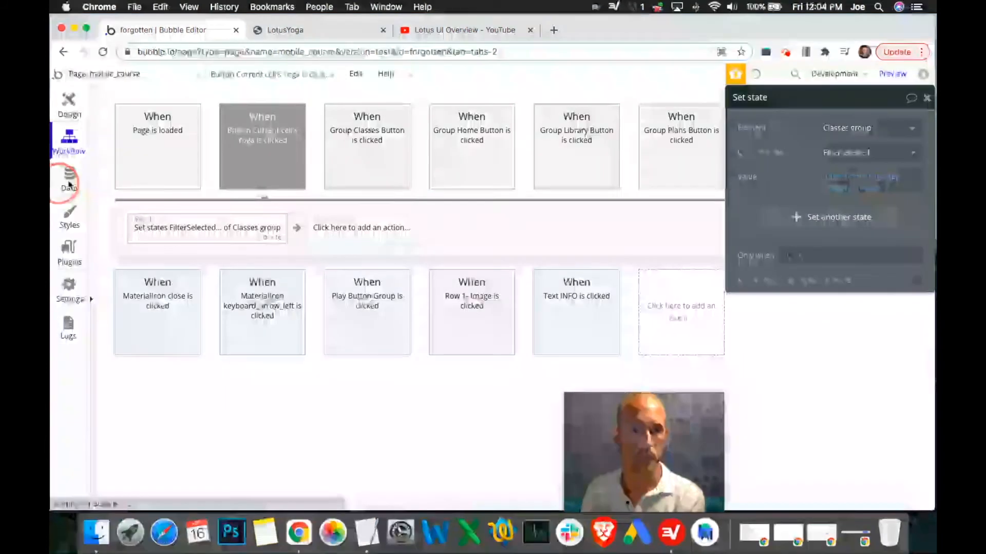
pyautogui.moveTo(344, 246); pyautogui.dragTo(352, 295)
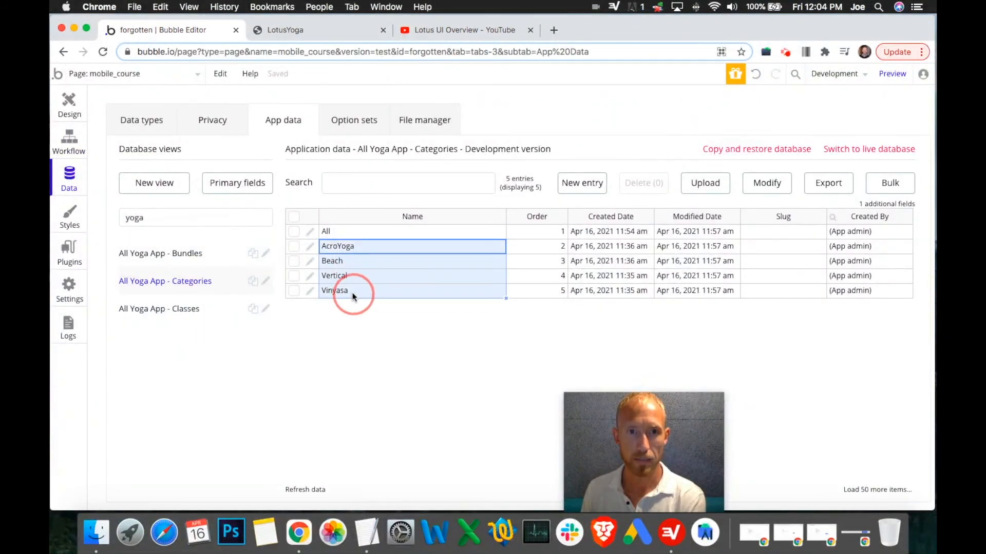
pyautogui.click(342, 232)
pyautogui.moveTo(342, 233); pyautogui.dragTo(349, 260)
pyautogui.click(350, 260)
# Step: Recheck the category button's Set state action in the workflow, and select the Classes group in the page design
pyautogui.click(69, 100)
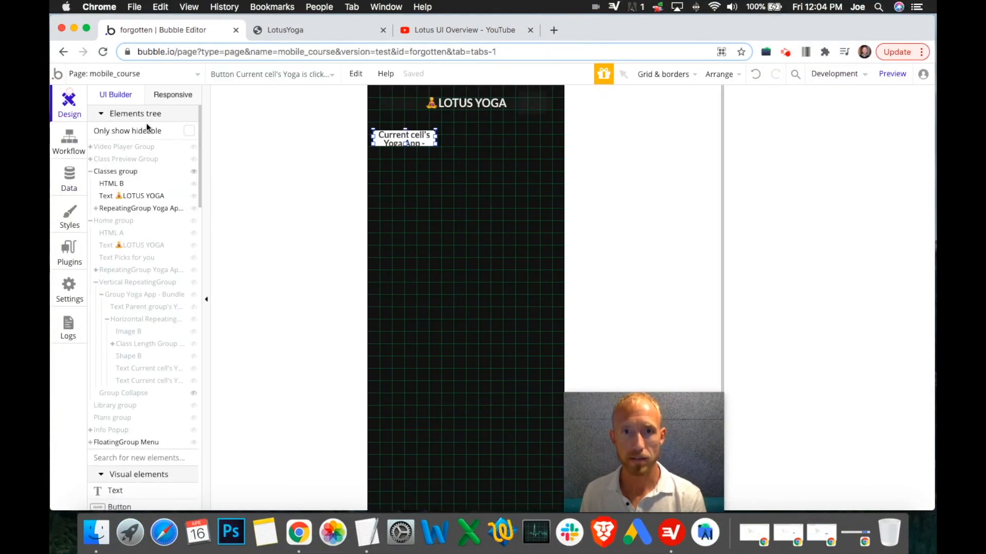
pyautogui.click(69, 146)
pyautogui.click(169, 232)
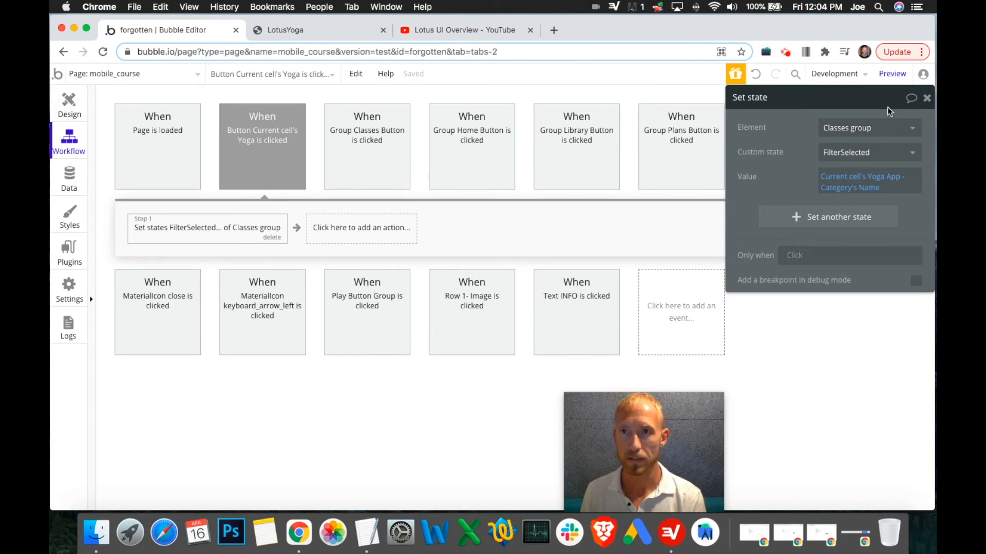
pyautogui.click(67, 101)
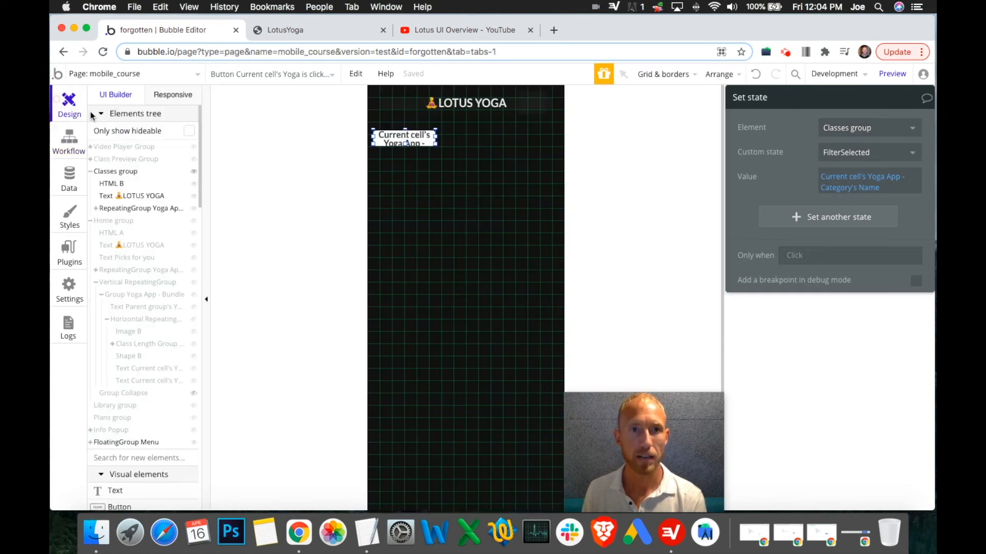
pyautogui.click(511, 180)
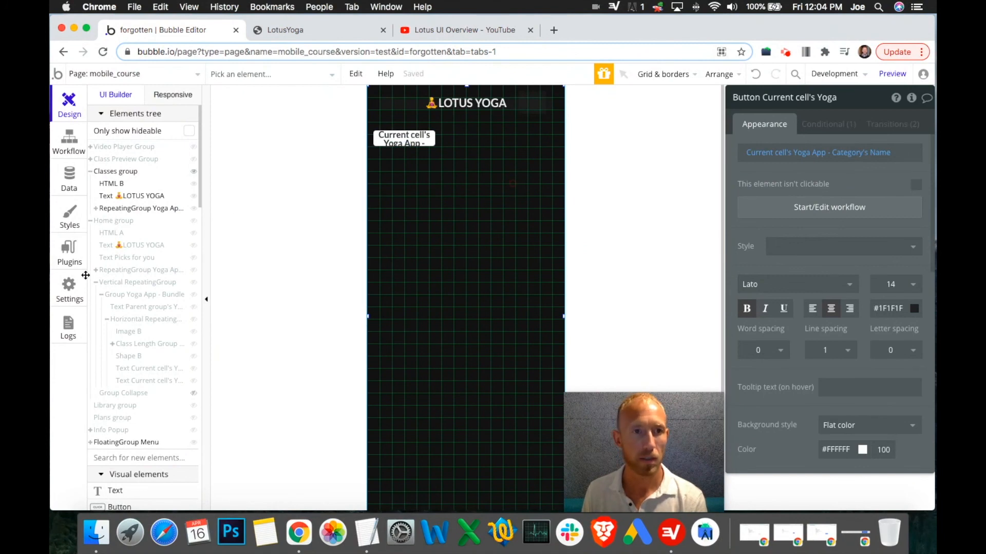
# Step: Update the LotusYoga preview to the latest version, and show the category button's conditions in the Bubble editor
pyautogui.click(91, 221)
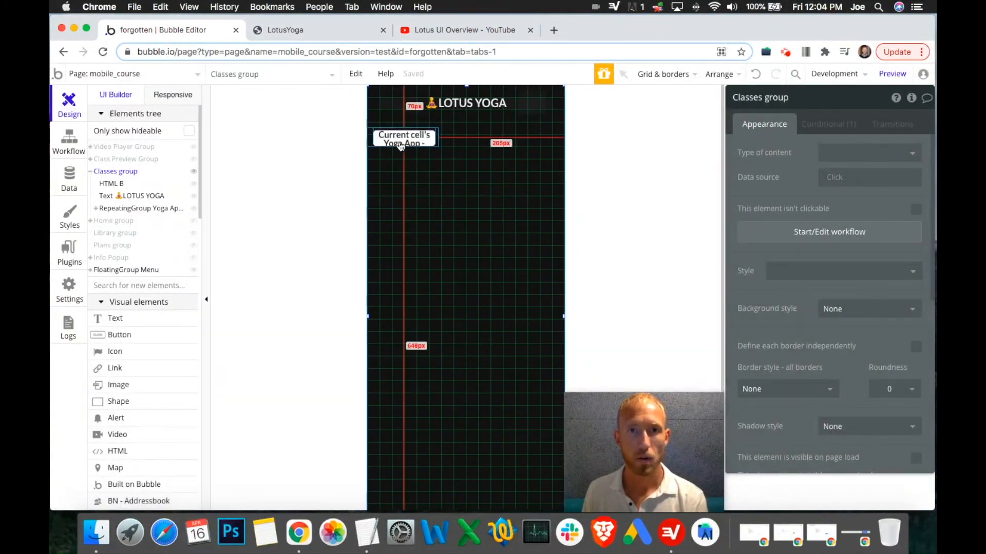
pyautogui.click(343, 34)
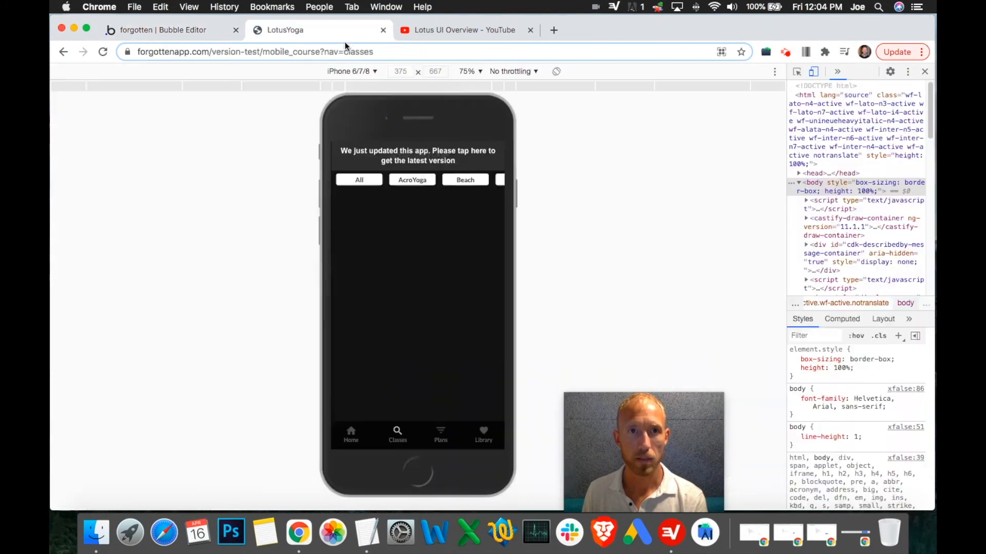
pyautogui.click(433, 157)
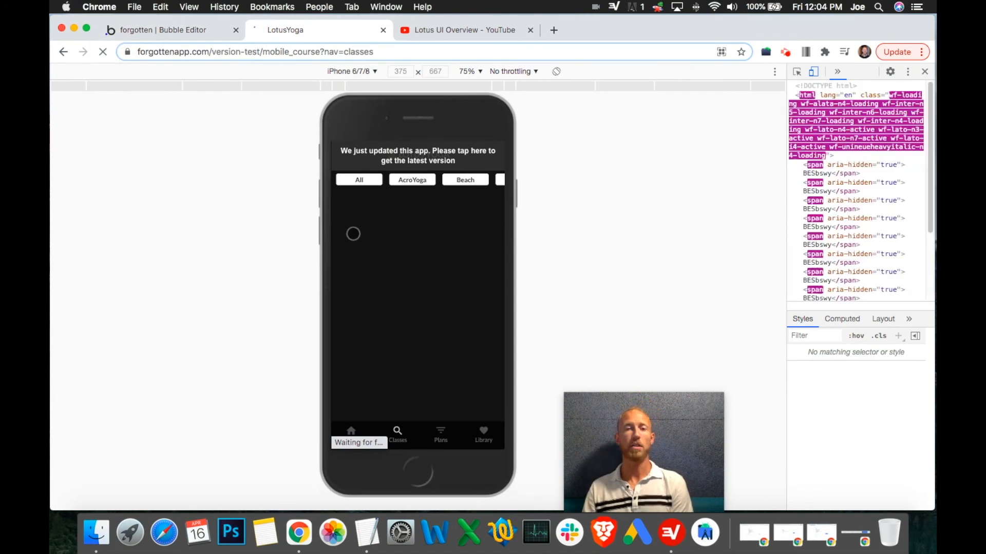
pyautogui.click(193, 31)
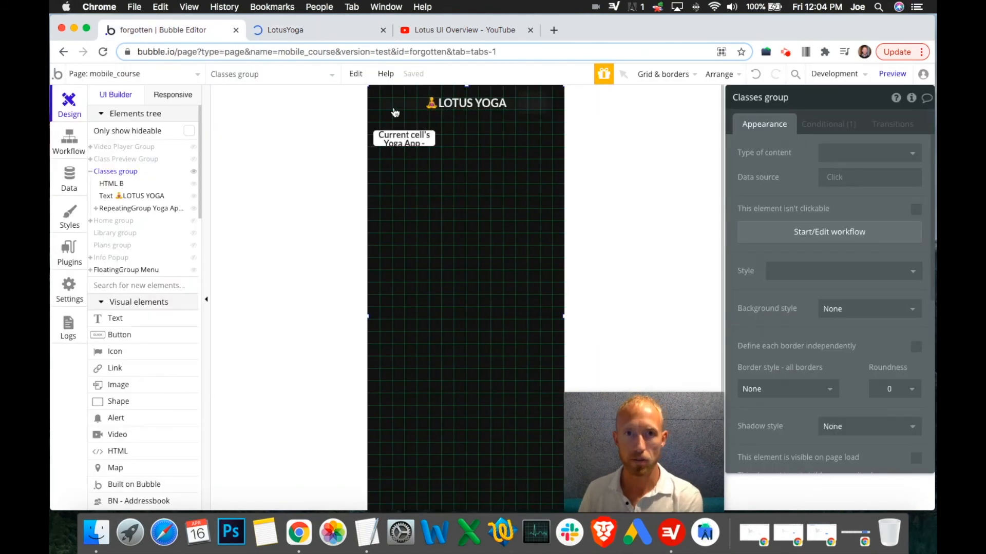
pyautogui.click(422, 144)
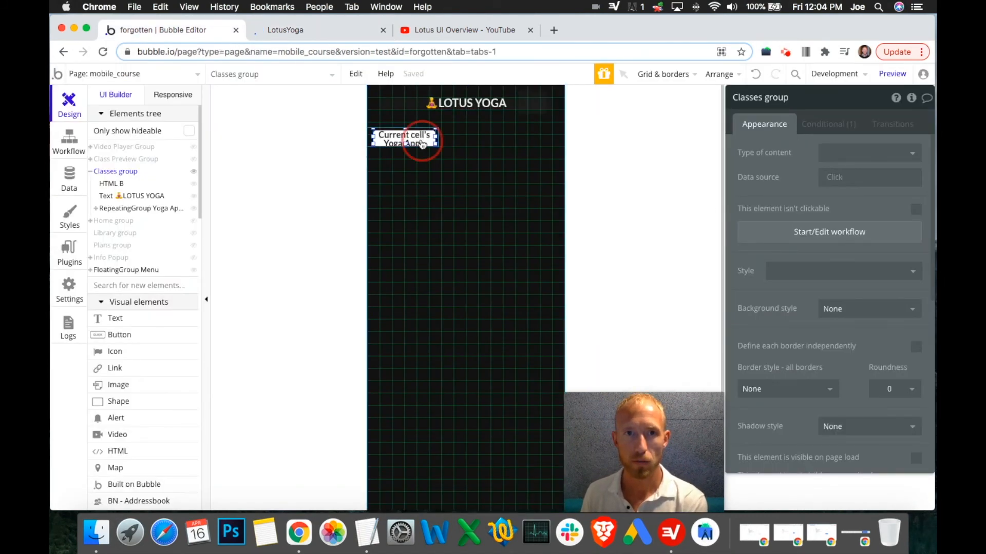
pyautogui.click(828, 126)
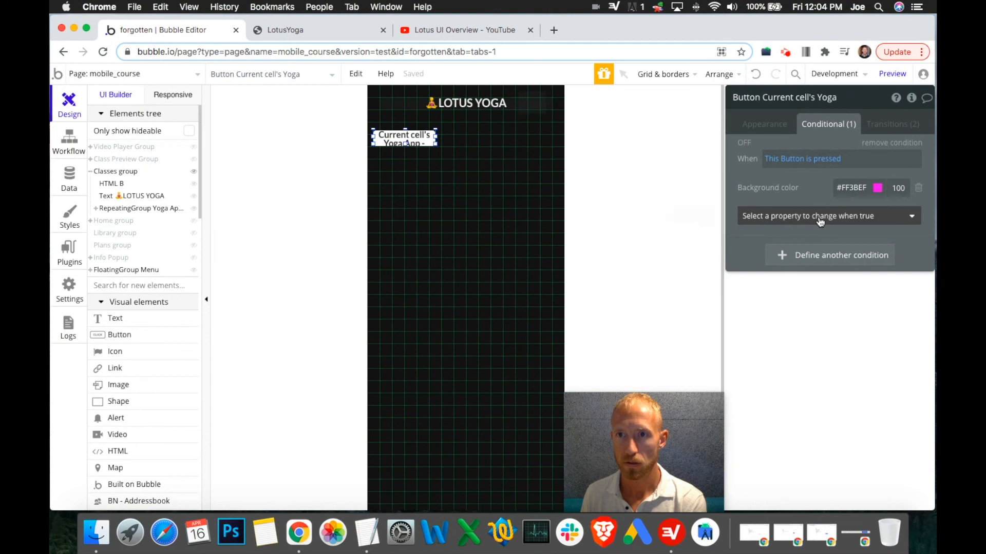
# Step: Test pressing the AcroYoga category button in the preview and compare it with the highlighted filter in the Lotus UI Overview video
pyautogui.click(338, 28)
pyautogui.click(410, 179)
pyautogui.click(409, 179)
pyautogui.rightClick(409, 180)
pyautogui.click(390, 197)
pyautogui.click(420, 193)
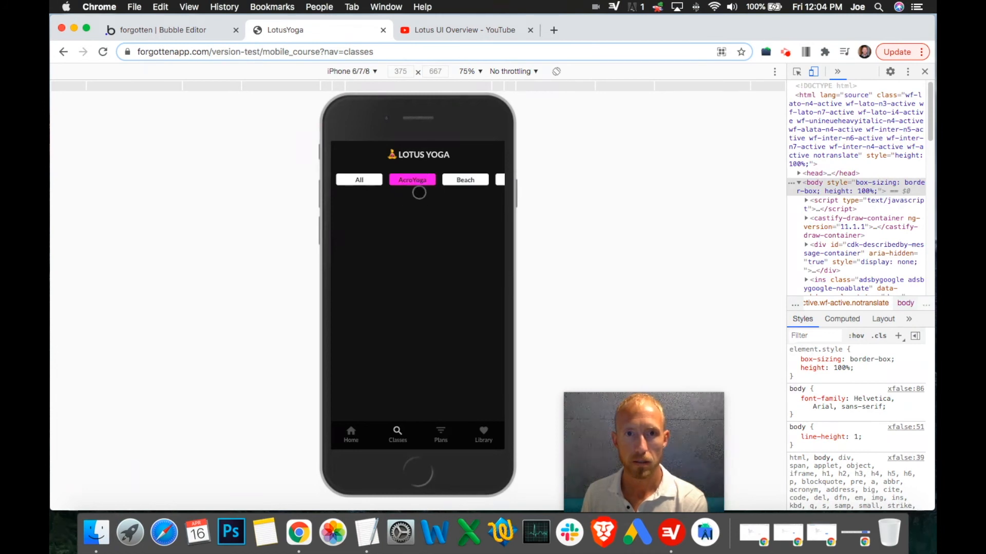
pyautogui.click(405, 180)
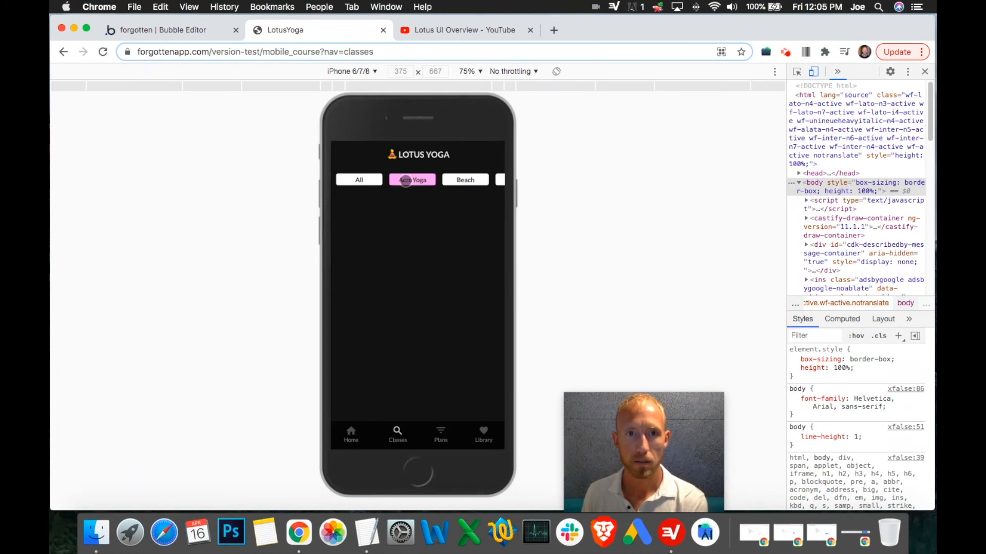
pyautogui.click(430, 31)
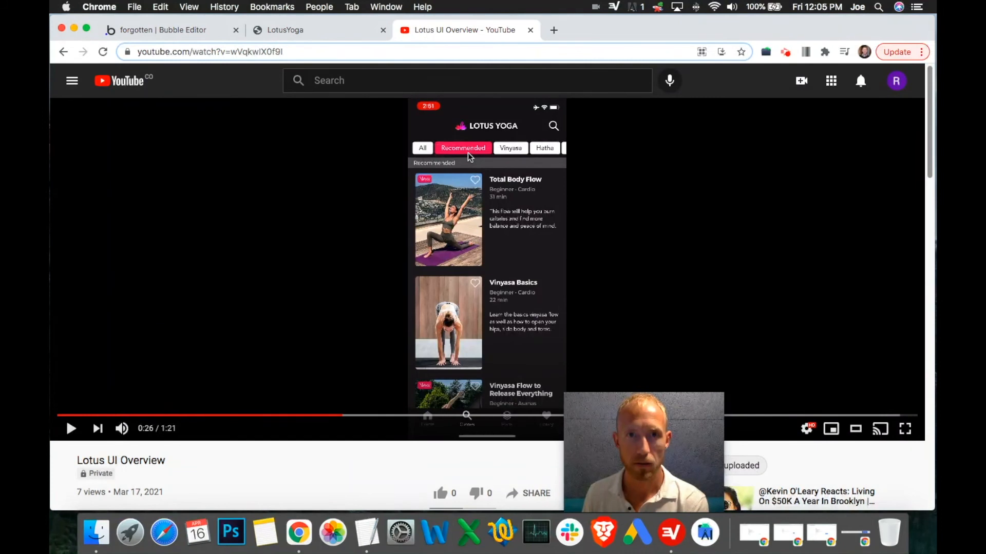
pyautogui.click(293, 31)
pyautogui.click(182, 32)
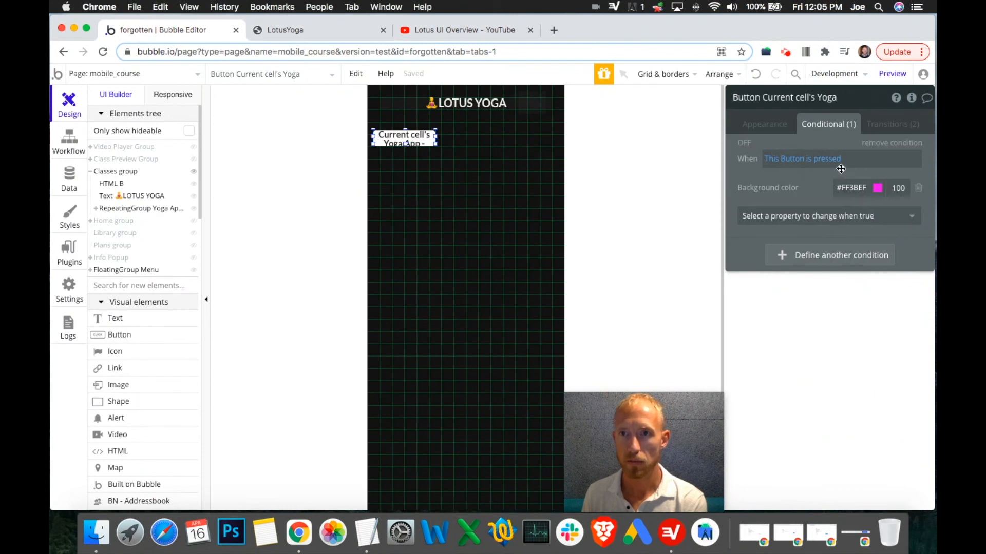
# Step: Check the property and state options of the category button's condition, keeping This Button is pressed
pyautogui.click(842, 220)
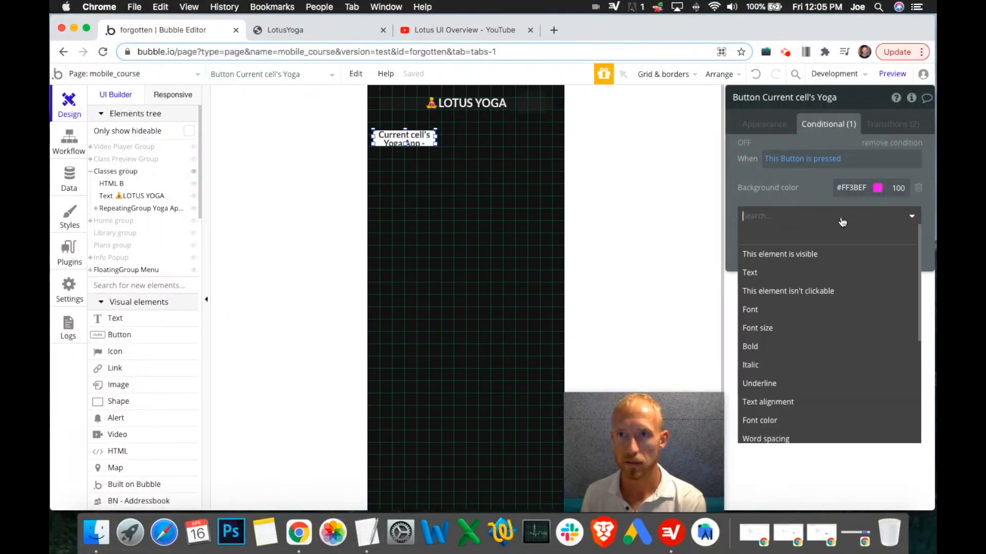
pyautogui.click(810, 191)
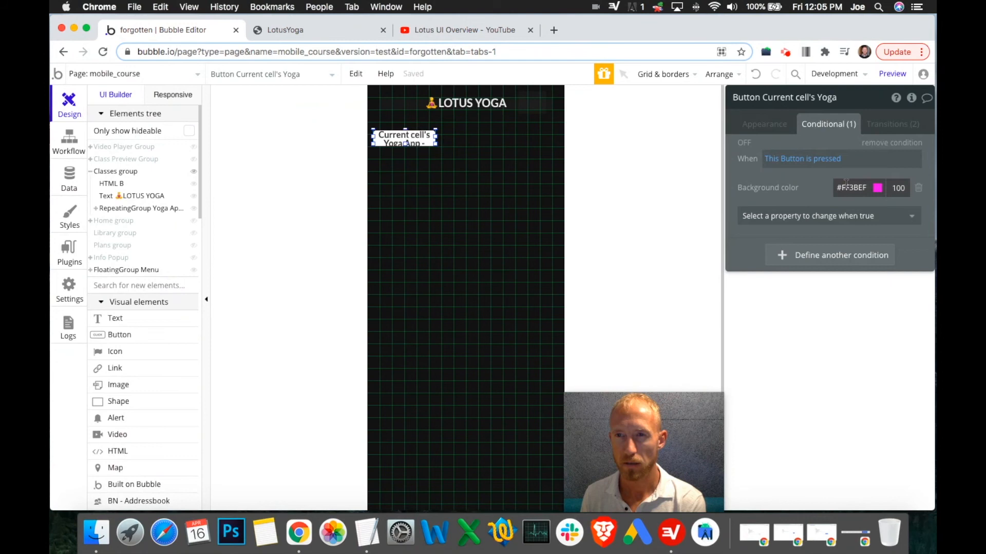
pyautogui.click(829, 159)
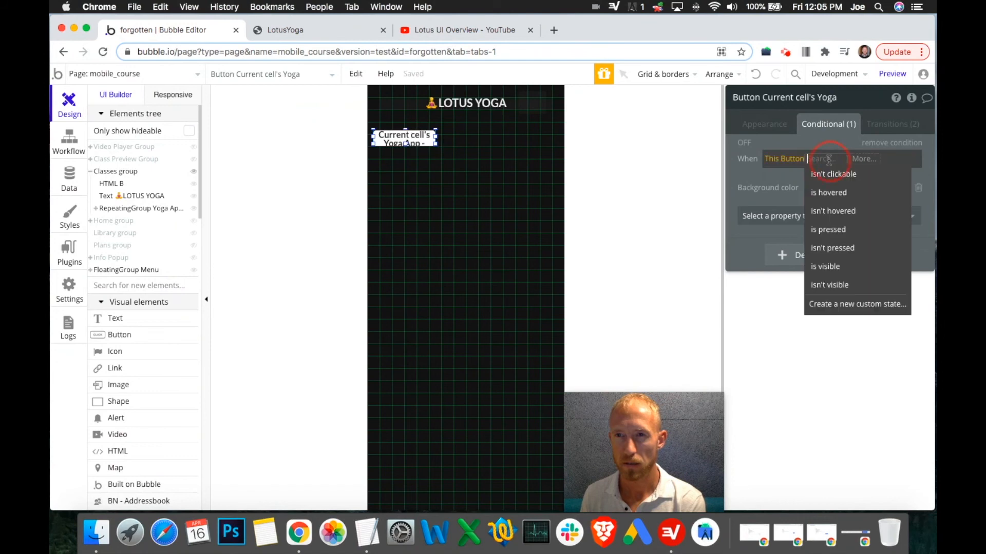
pyautogui.click(838, 230)
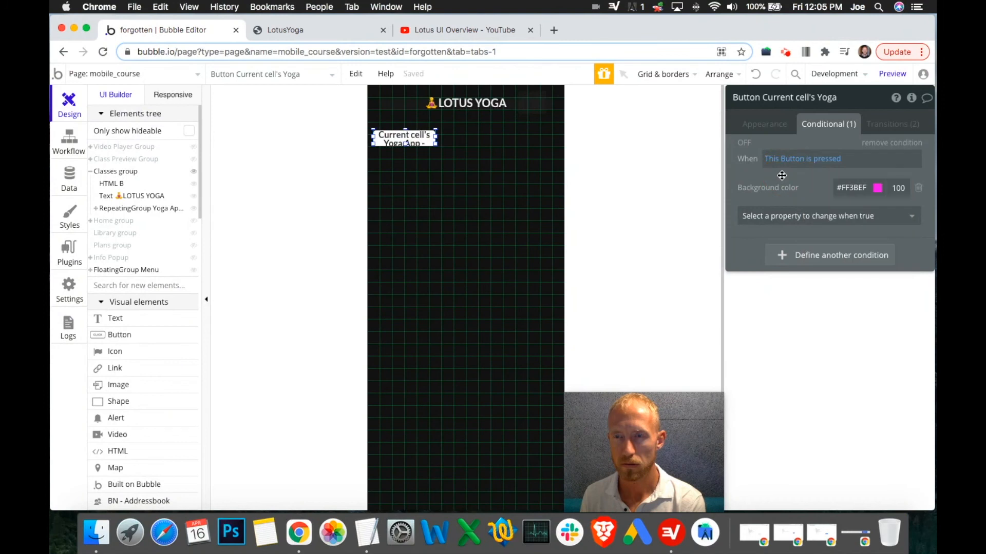
# Step: Retest how the AcroYoga category button reacts to pressing and releasing in the LotusYoga preview
pyautogui.click(307, 33)
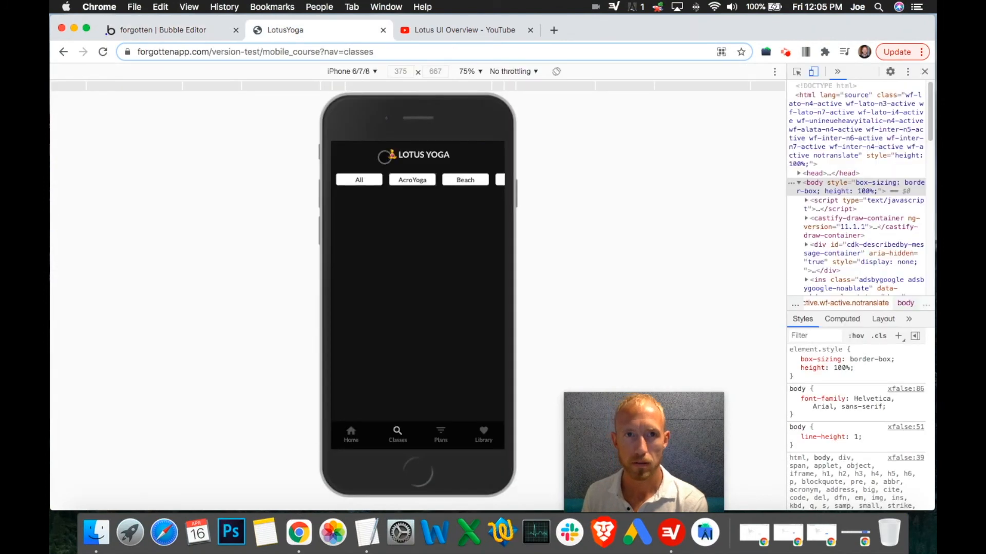
pyautogui.click(415, 177)
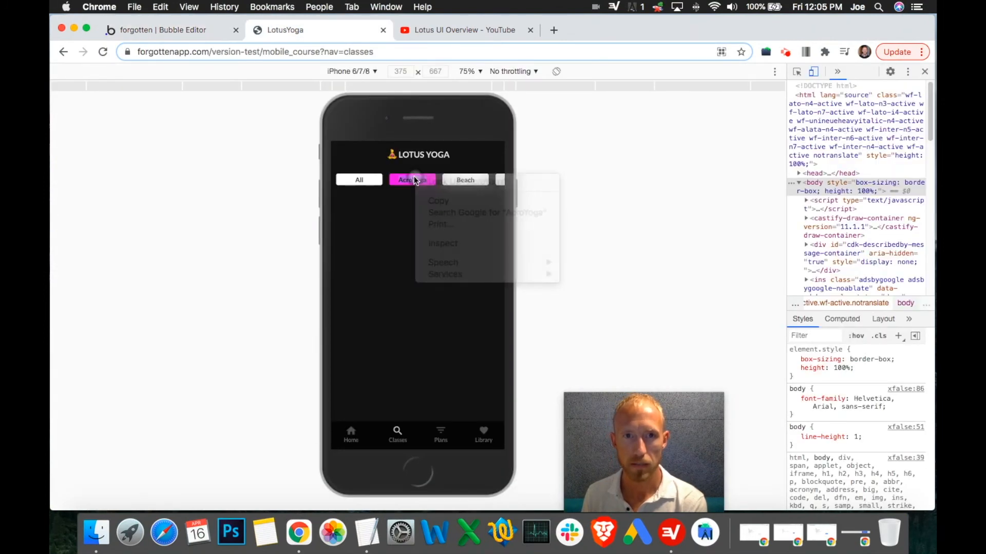
pyautogui.click(403, 178)
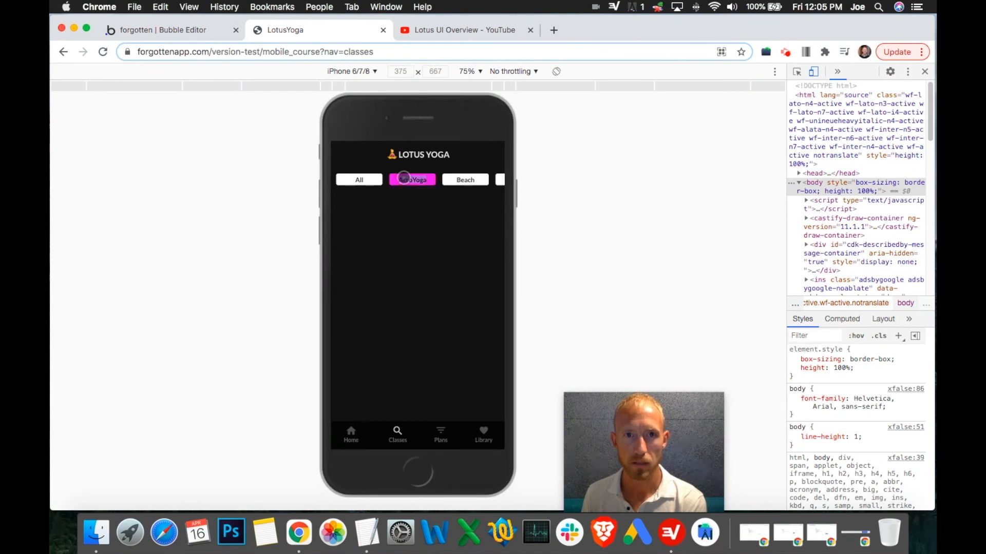
pyautogui.click(400, 184)
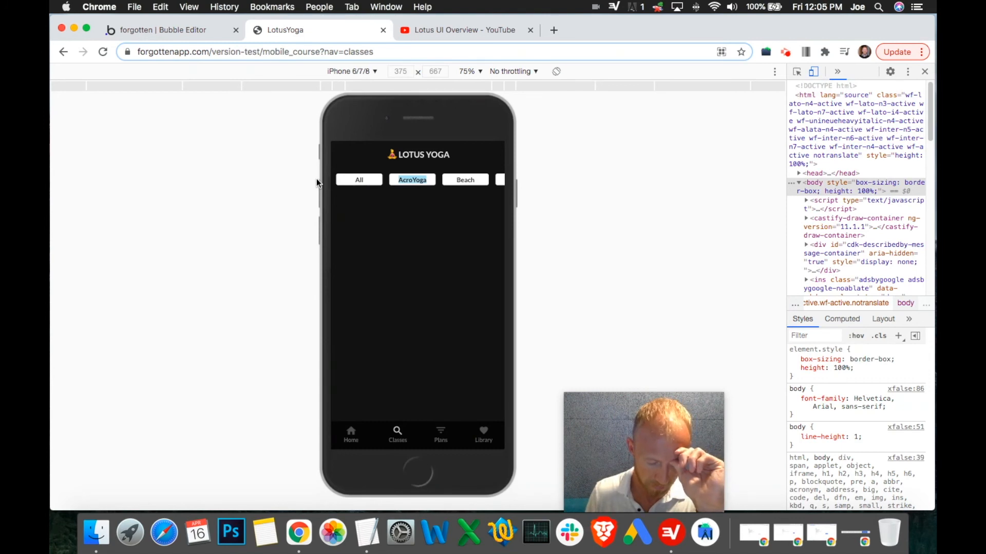
# Step: Remove the is pressed condition from the category button in the Bubble editor and add a new, empty condition
pyautogui.click(181, 30)
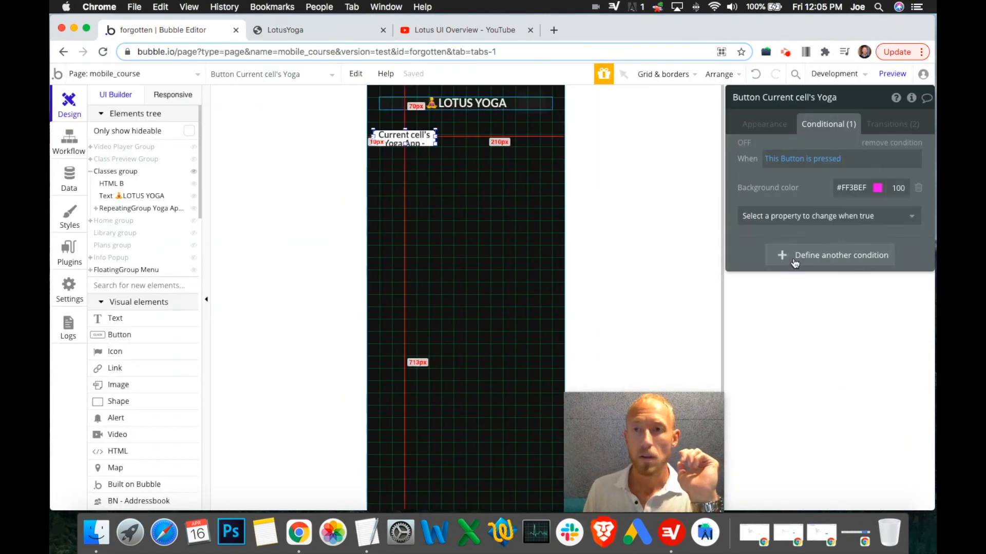
pyautogui.click(893, 143)
pyautogui.click(796, 163)
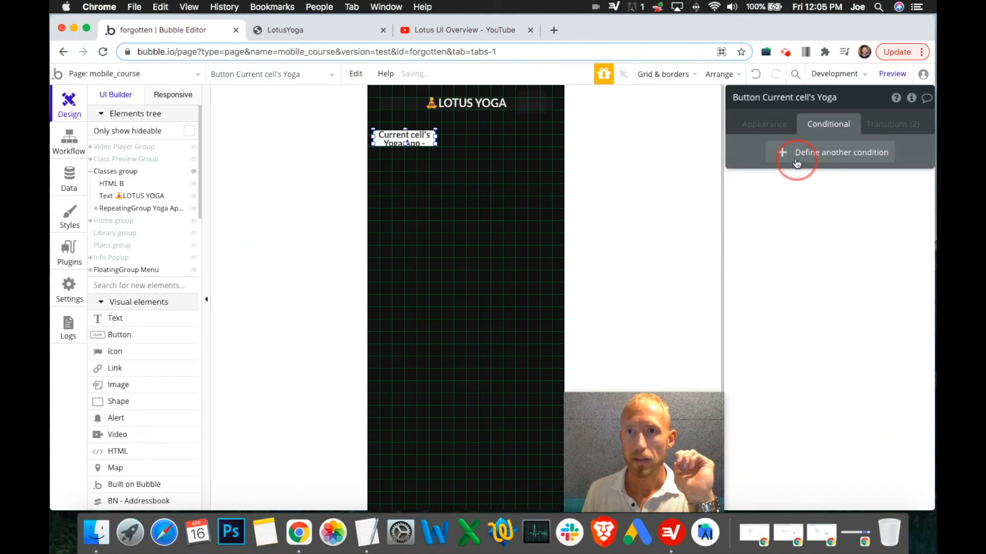
# Step: Set the new condition to Classes group's FilterSelected is Current cell's Yoga App - Category's Name
pyautogui.click(778, 161)
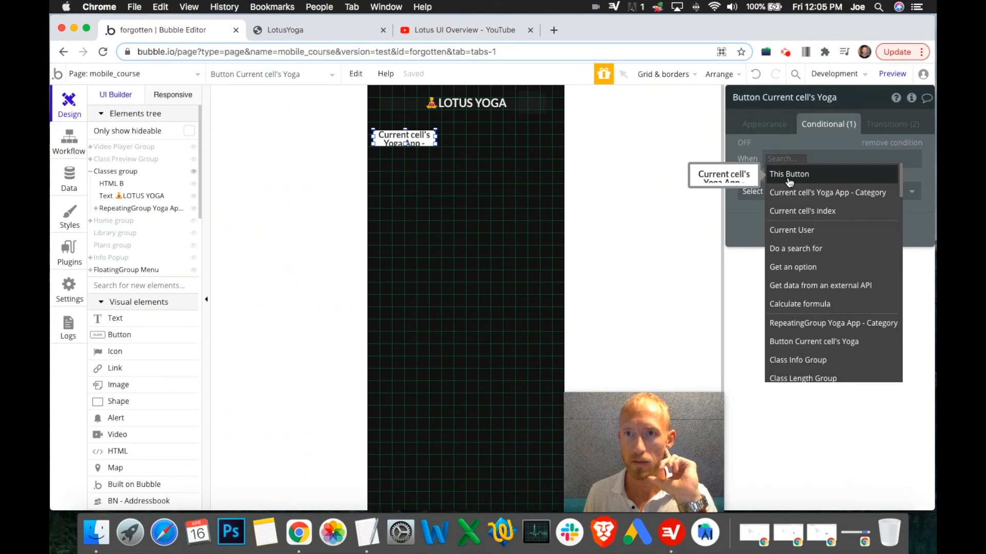
pyautogui.write('cla')
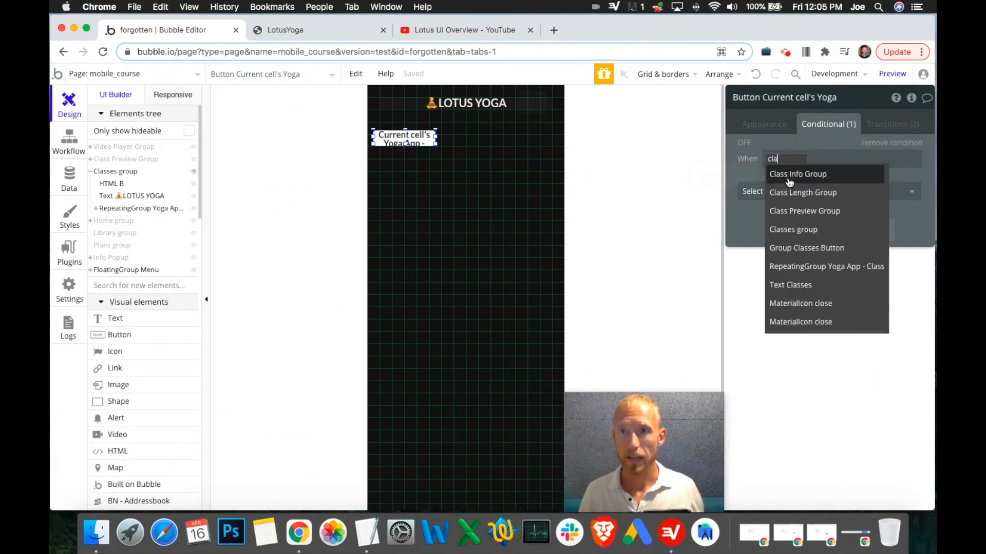
pyautogui.click(810, 232)
pyautogui.click(827, 162)
pyautogui.click(827, 165)
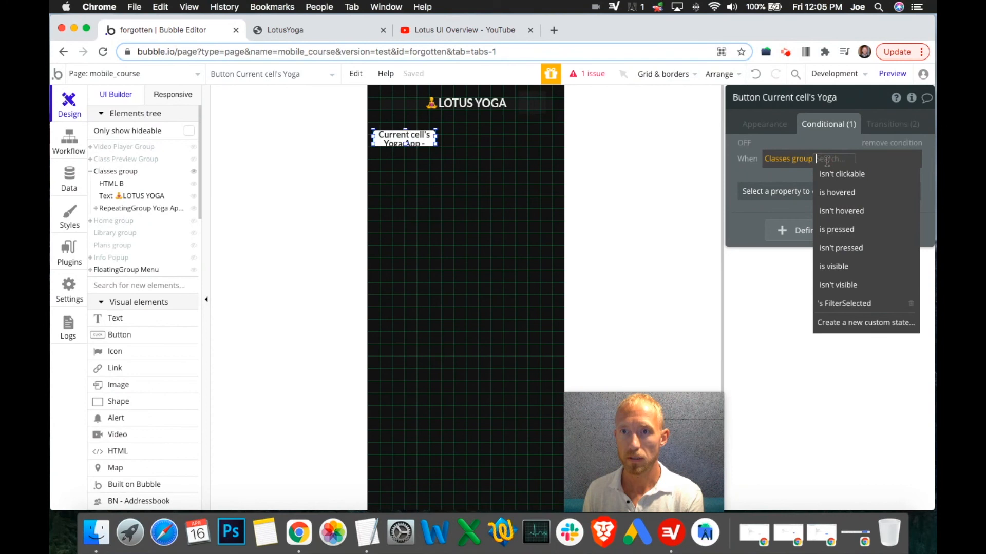
pyautogui.click(846, 306)
pyautogui.click(880, 176)
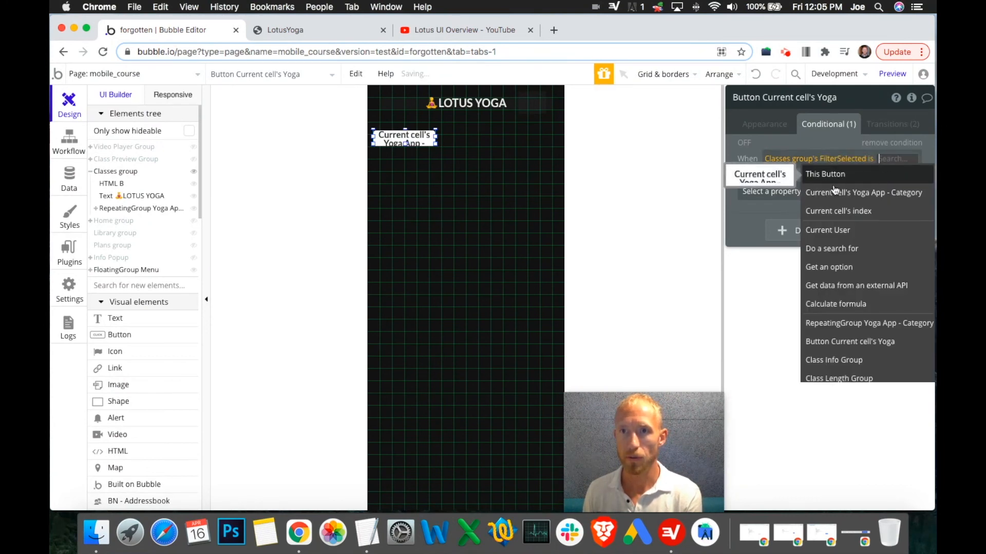
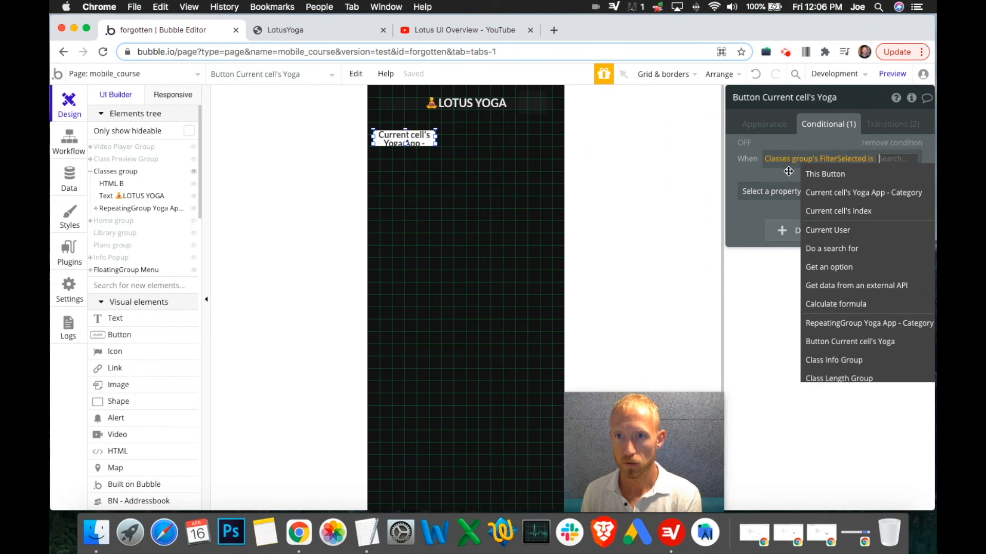
pyautogui.click(896, 159)
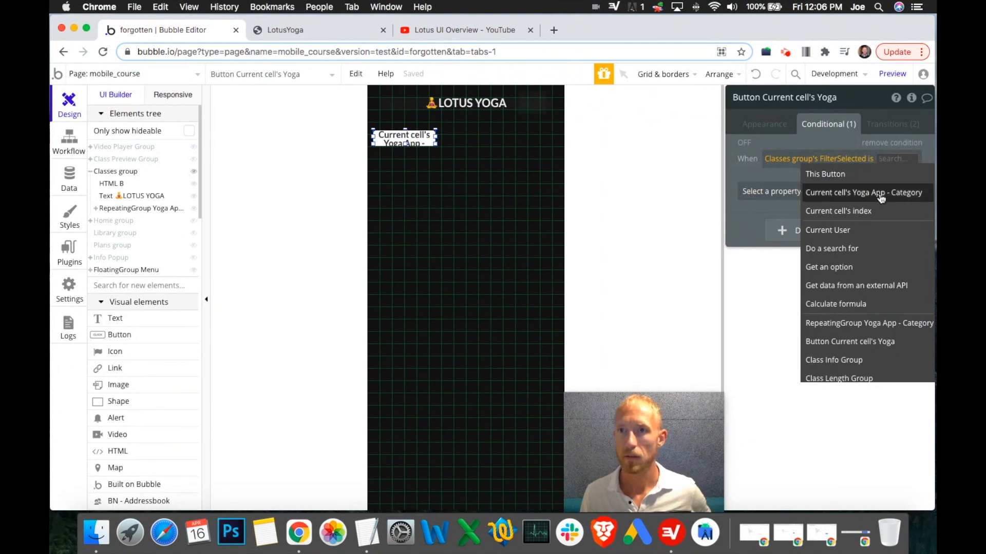
pyautogui.click(881, 193)
pyautogui.click(858, 184)
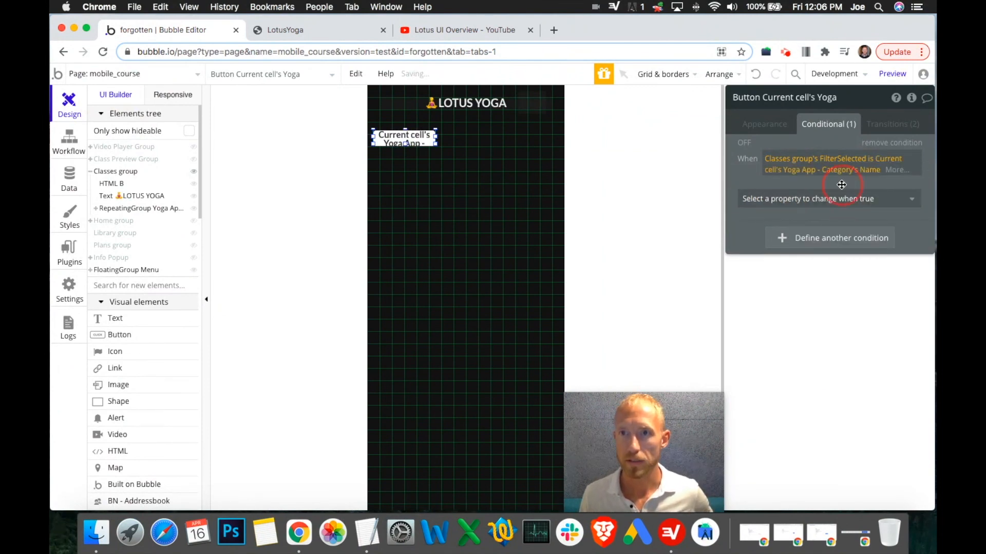
# Step: Look through the stored category names in the app data, and return to the category button's condition in the design
pyautogui.moveTo(784, 163)
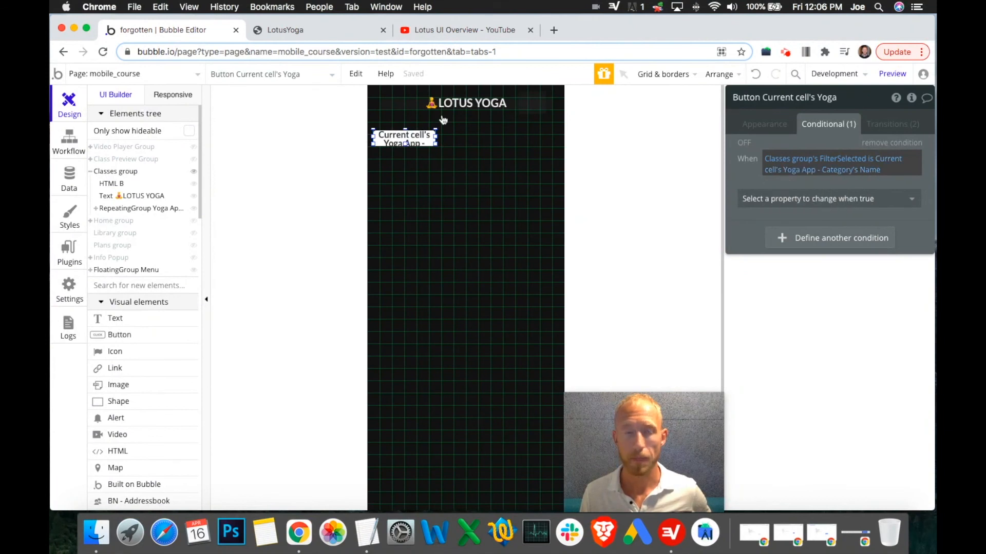
pyautogui.click(69, 177)
pyautogui.click(391, 237)
pyautogui.click(387, 248)
pyautogui.click(387, 264)
pyautogui.click(387, 275)
pyautogui.click(364, 285)
pyautogui.click(71, 118)
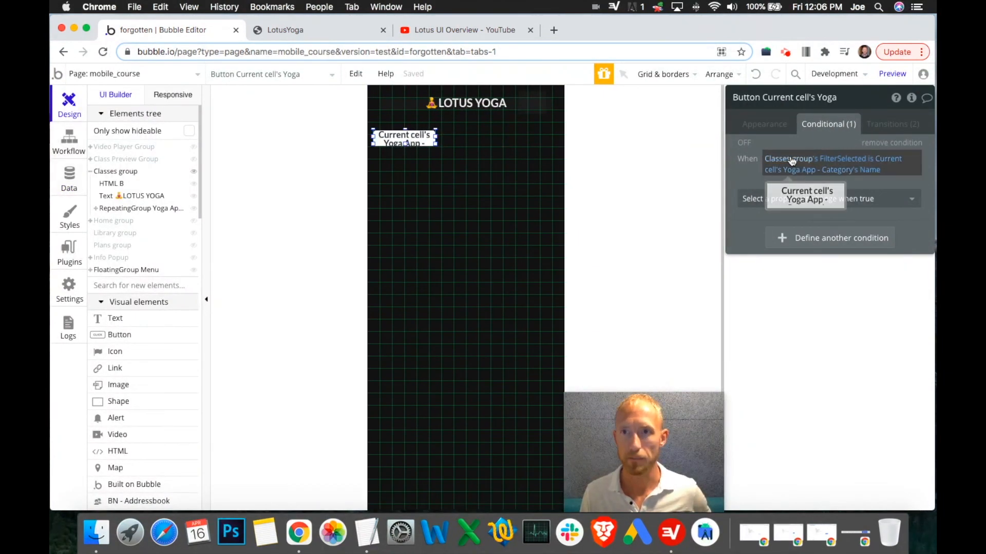
# Step: Have the FilterSelected condition change the category button's background color to pink #EB49E3
pyautogui.click(863, 200)
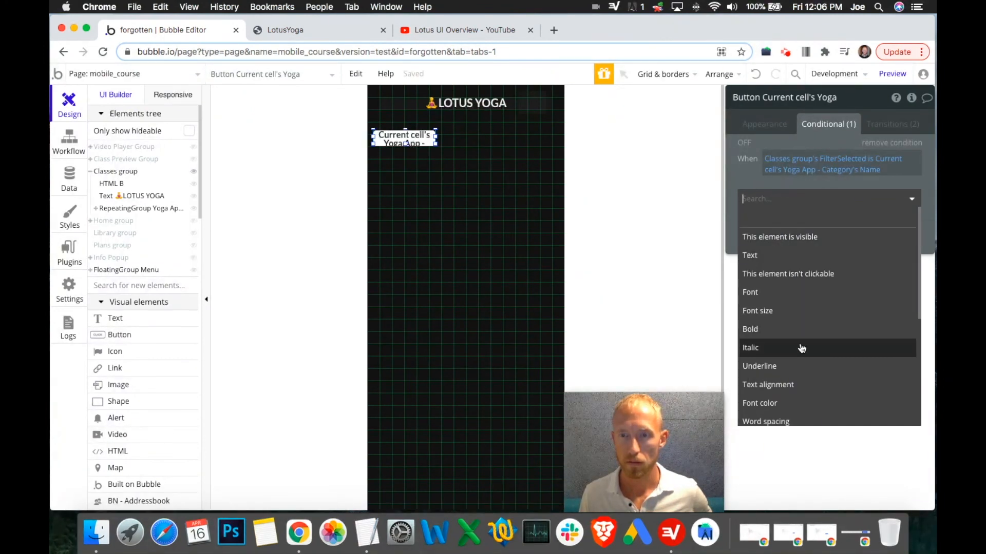
pyautogui.scroll(-5, 802, 348)
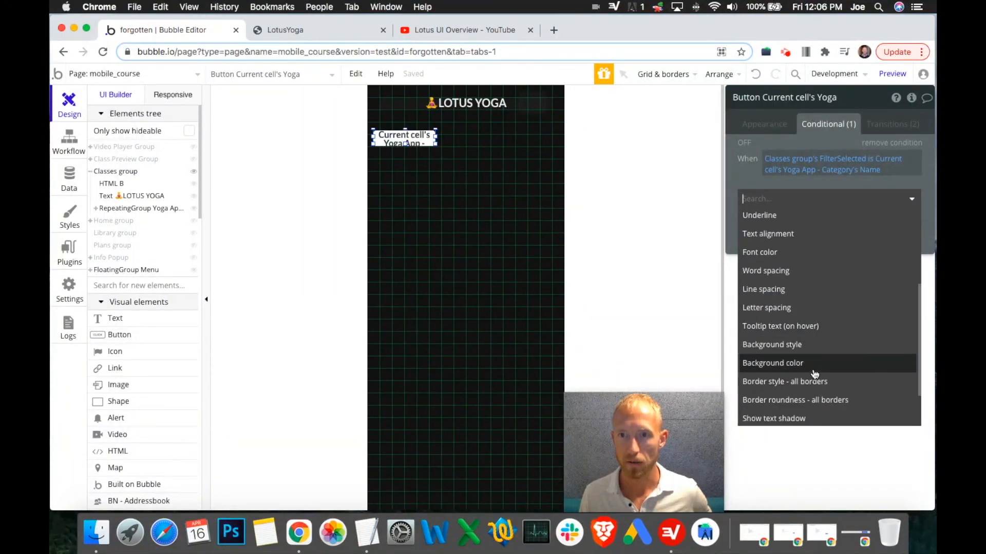
pyautogui.click(817, 373)
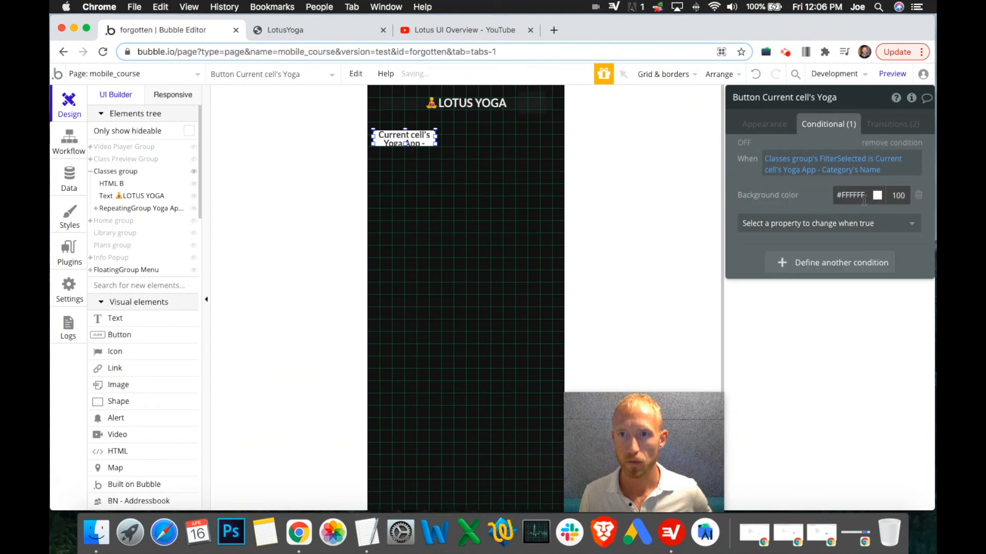
pyautogui.click(845, 196)
pyautogui.click(847, 196)
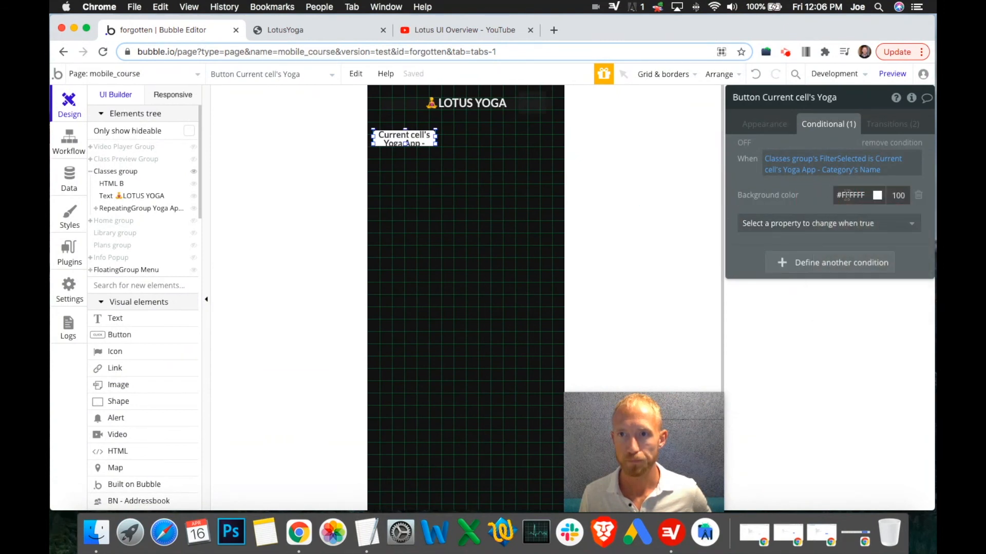
pyautogui.click(864, 195)
pyautogui.click(913, 220)
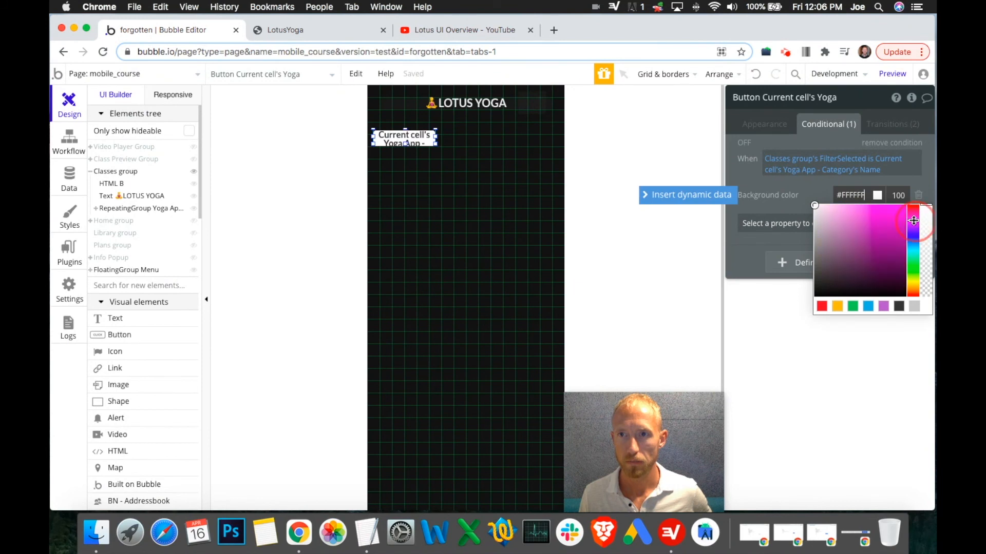
pyautogui.moveTo(872, 218); pyautogui.dragTo(878, 212)
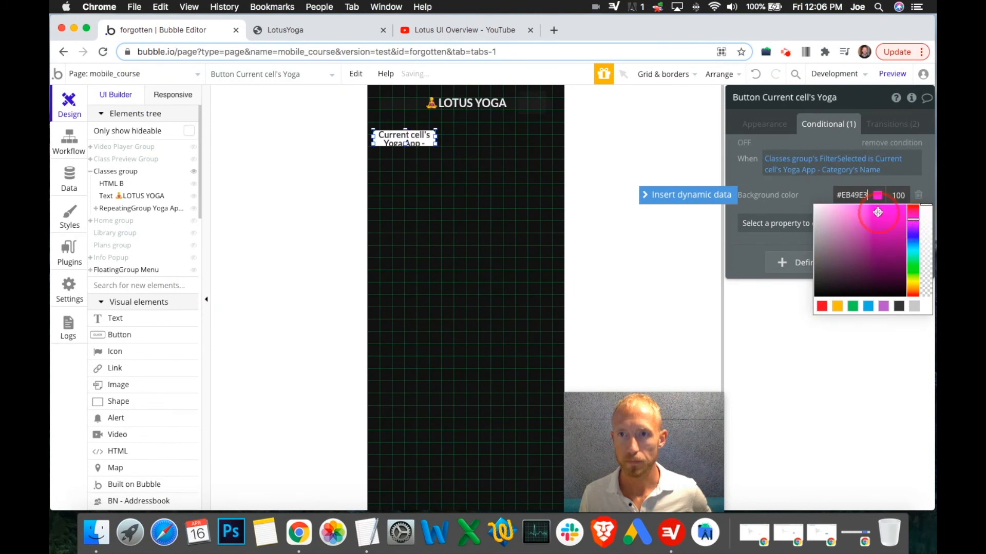
# Step: Refresh the LotusYoga preview to the updated version and test the selection highlight on the AcroYoga, Beach and All category buttons
pyautogui.click(802, 190)
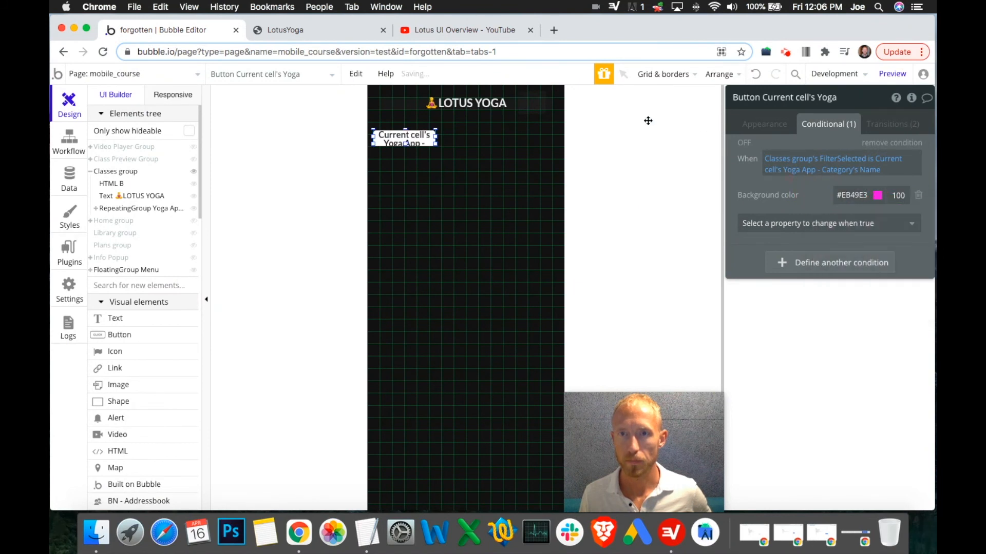
pyautogui.click(682, 157)
pyautogui.click(295, 29)
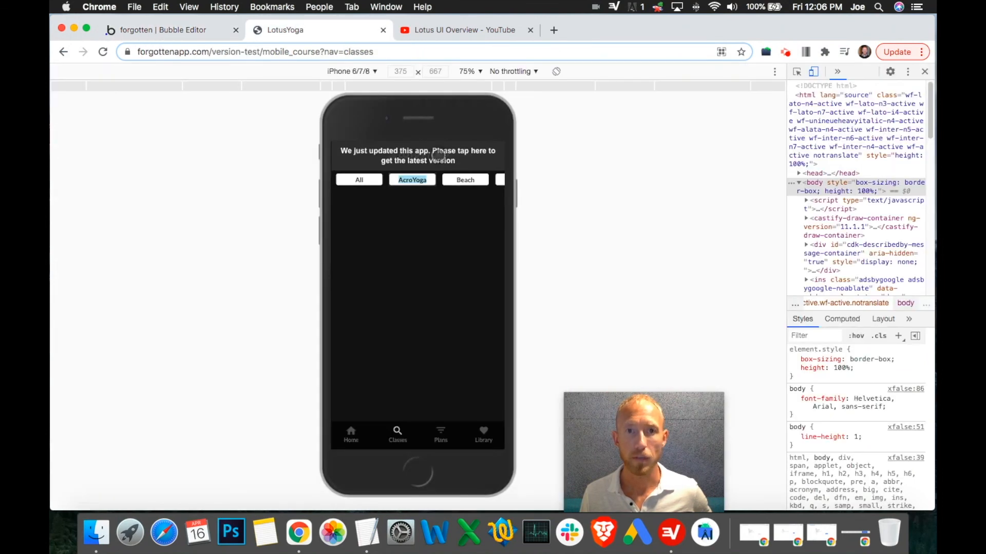
pyautogui.click(438, 155)
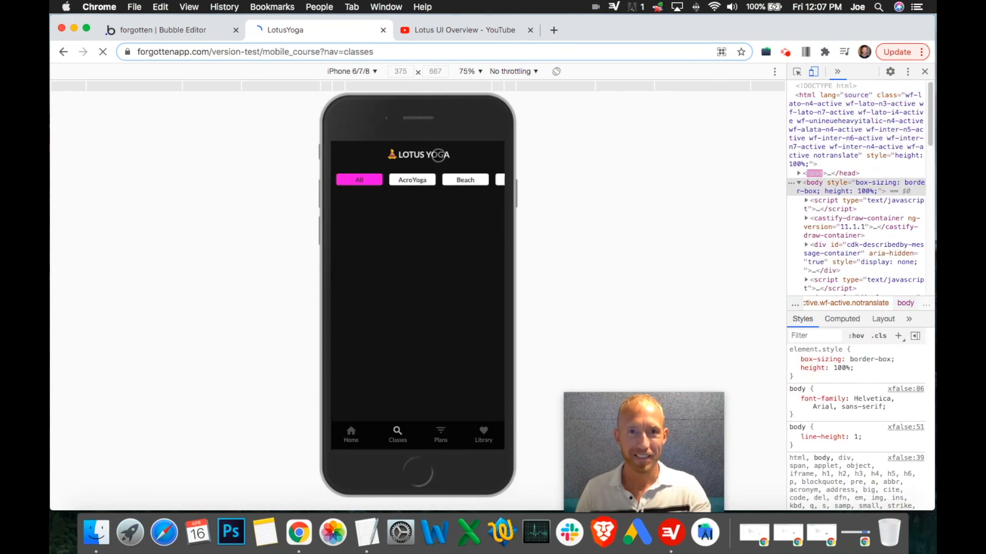
pyautogui.click(413, 180)
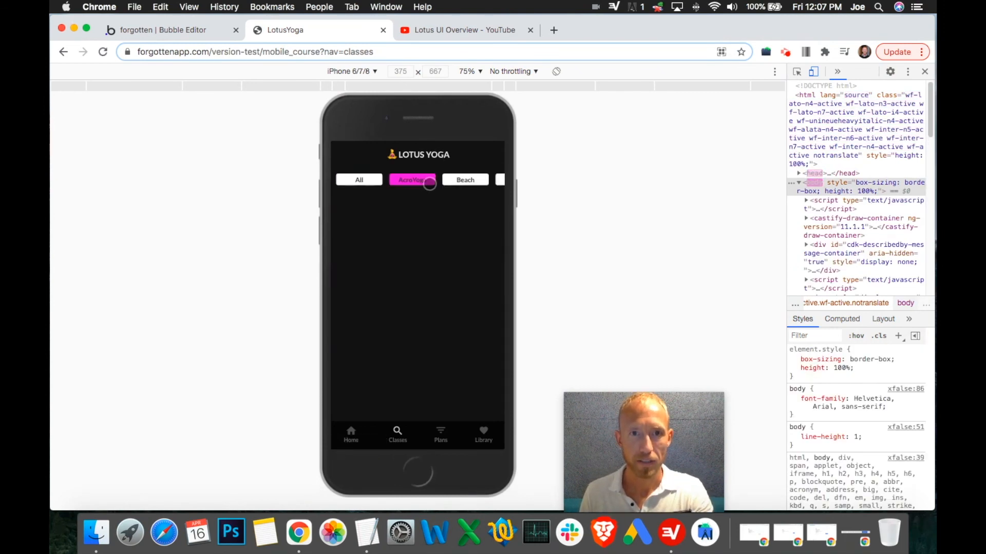
pyautogui.click(479, 180)
pyautogui.moveTo(480, 180); pyautogui.dragTo(501, 171)
pyautogui.click(421, 180)
pyautogui.click(469, 181)
pyautogui.click(419, 180)
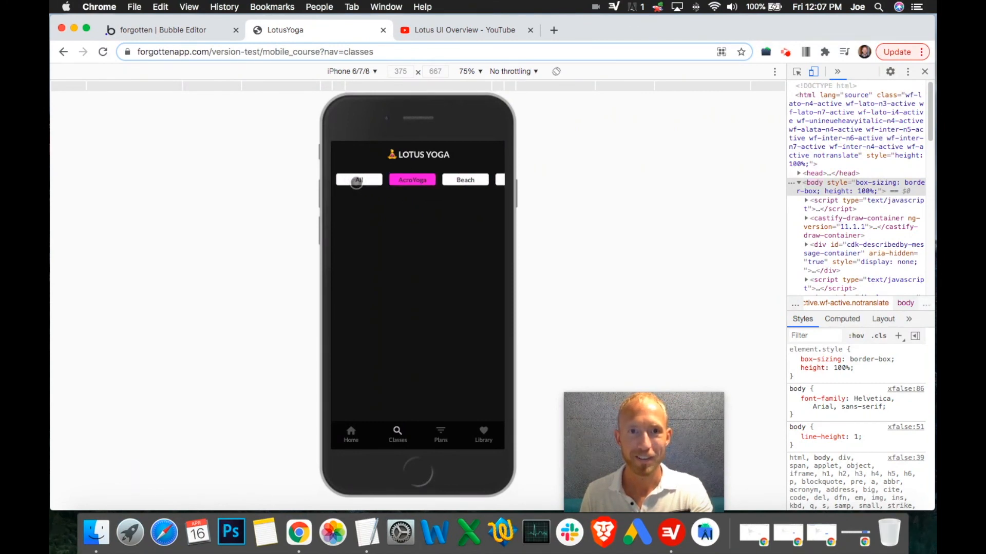
pyautogui.click(356, 183)
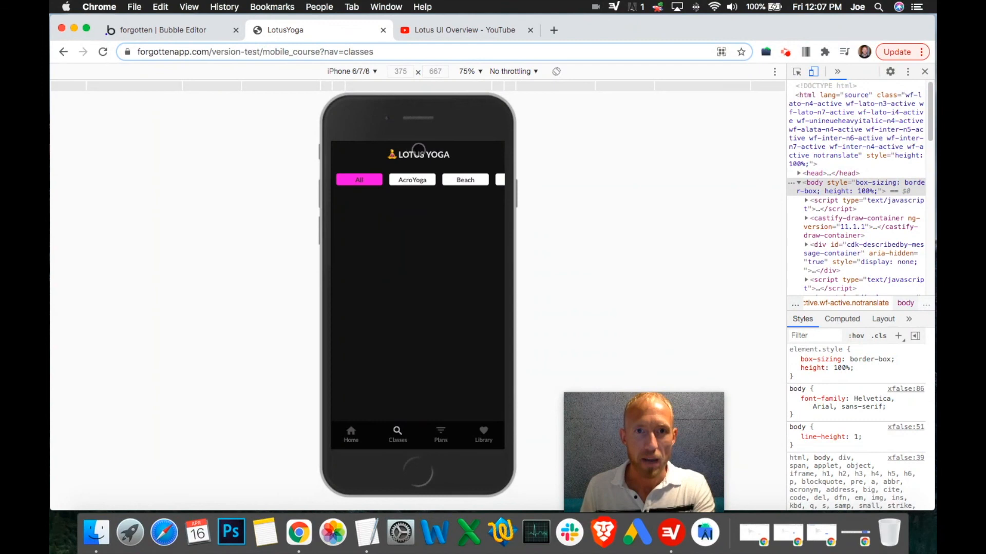
# Step: Switch back to the Bubble editor and reopen the conditional settings of the category button
pyautogui.click(163, 30)
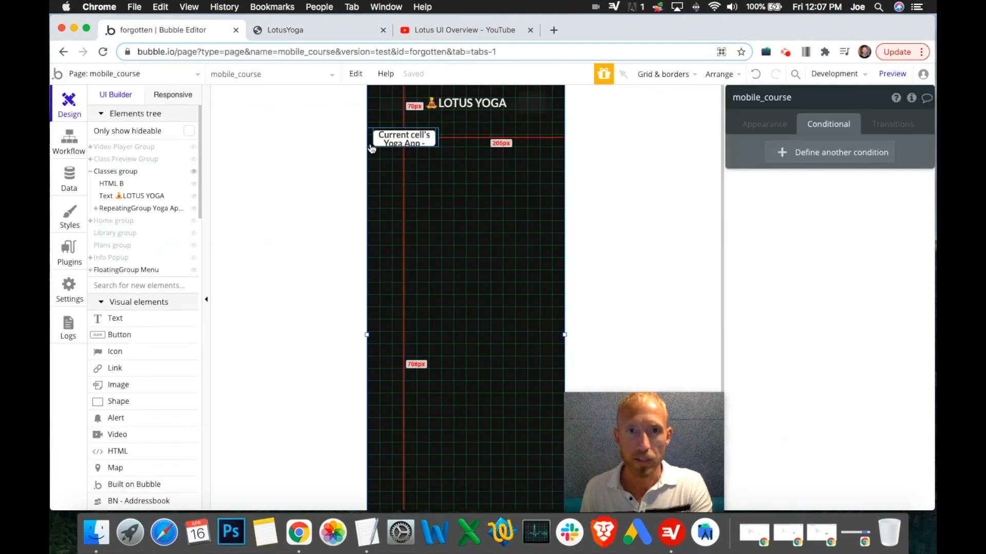
pyautogui.click(404, 139)
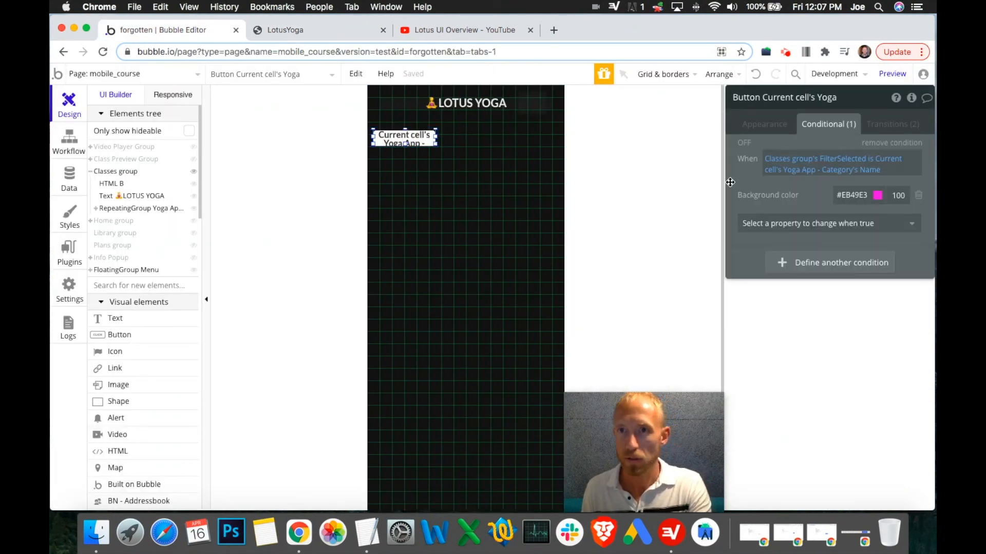
pyautogui.click(853, 222)
pyautogui.click(858, 278)
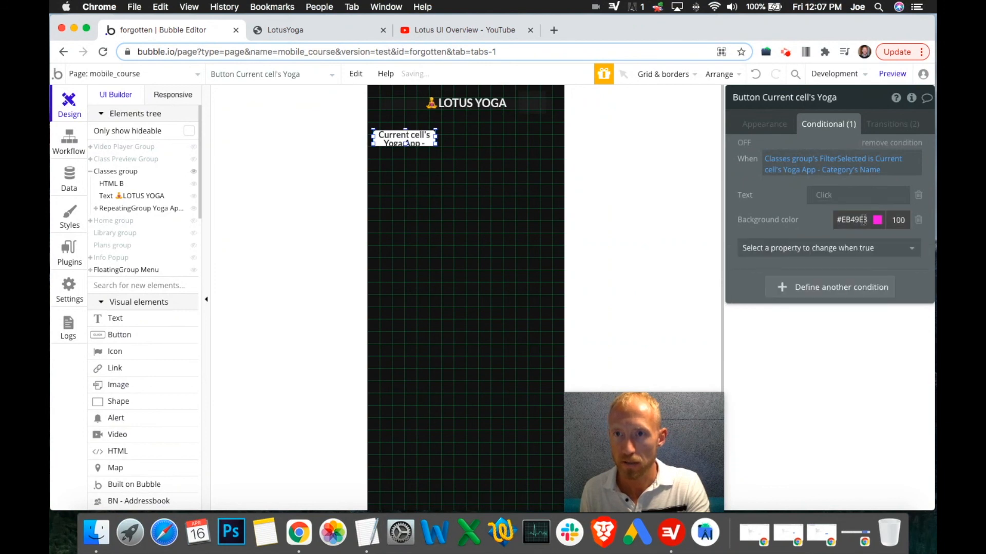
pyautogui.click(831, 200)
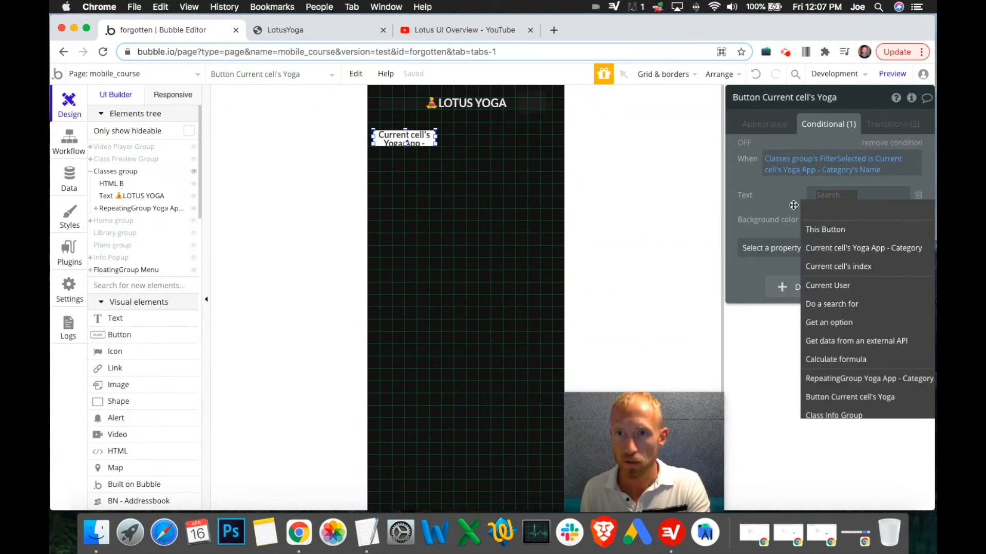
pyautogui.click(913, 210)
pyautogui.click(919, 202)
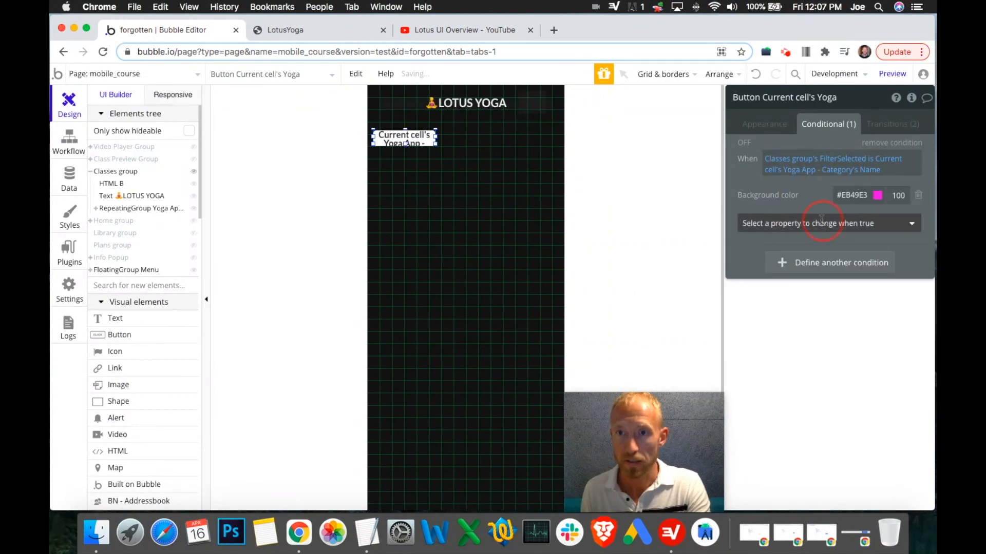
# Step: Have the category button's FilterSelected condition also change the font color to white #FFFFFF
pyautogui.click(842, 223)
pyautogui.click(801, 429)
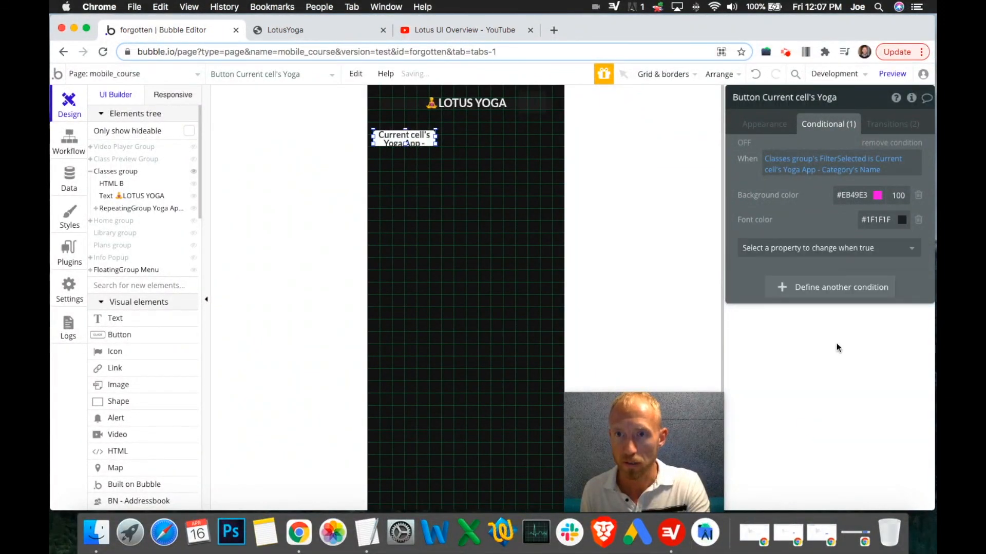
pyautogui.click(880, 220)
pyautogui.moveTo(837, 242); pyautogui.dragTo(790, 224)
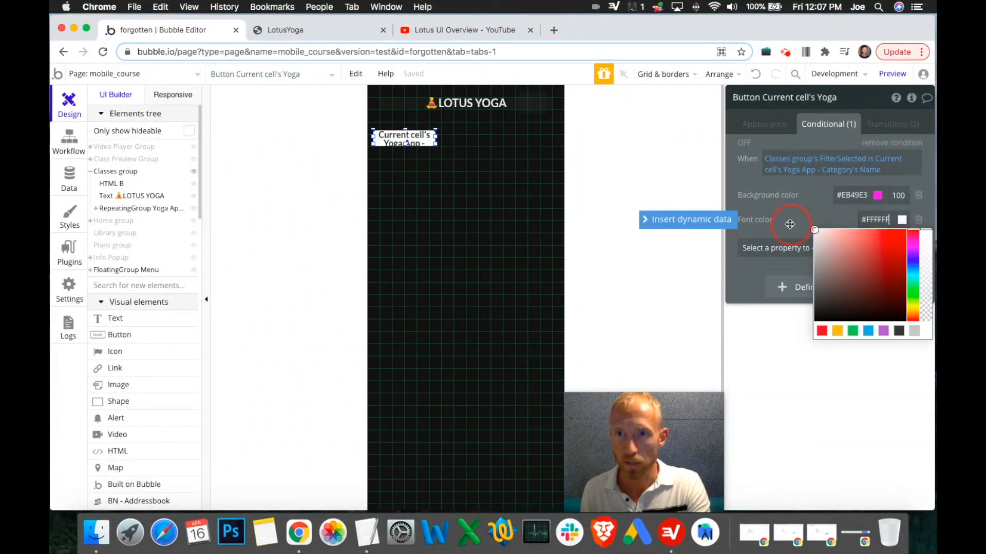
pyautogui.click(804, 212)
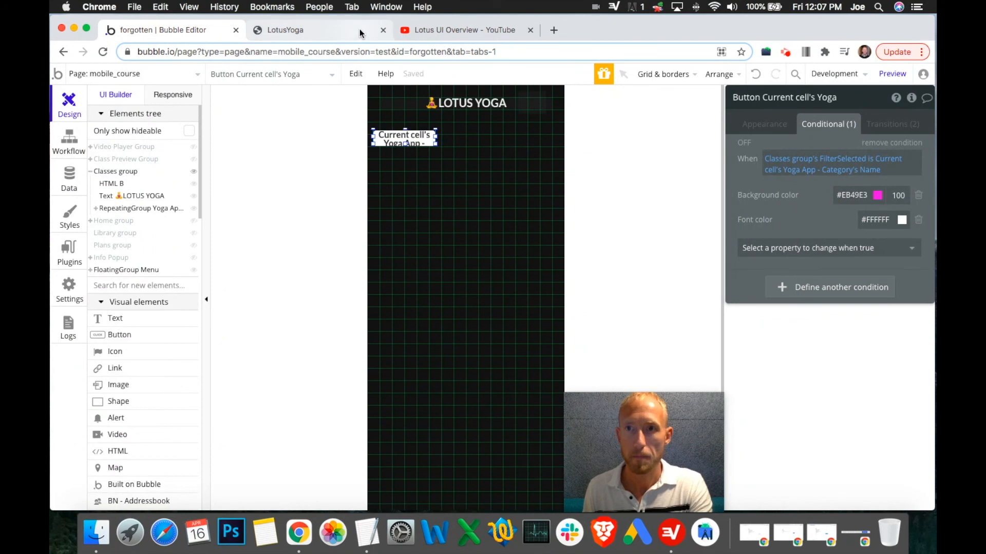
# Step: Switch to the LotusYoga preview, refresh it and test the white highlighted text by selecting the AcroYoga and Beach categories
pyautogui.click(359, 29)
pyautogui.click(396, 161)
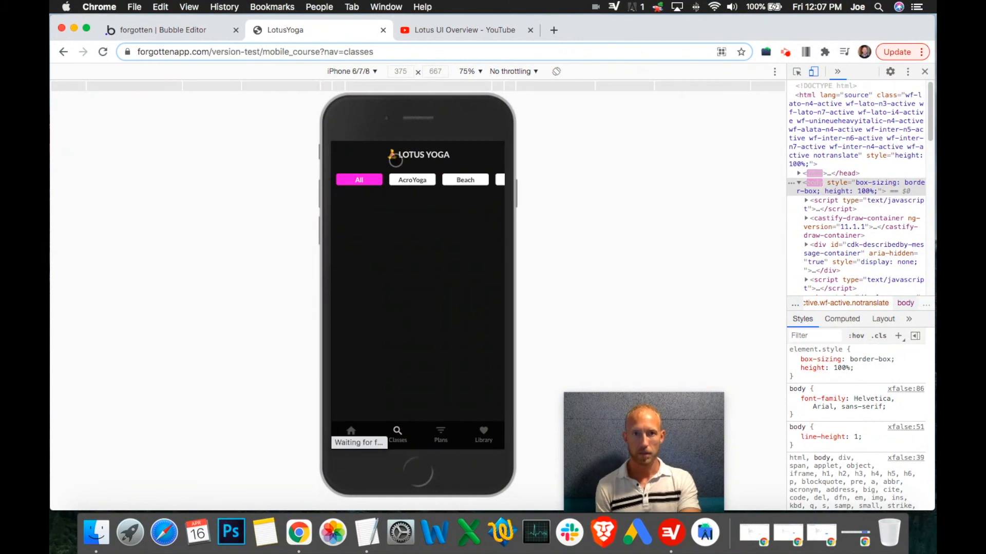
pyautogui.click(401, 180)
pyautogui.click(485, 183)
pyautogui.moveTo(481, 184); pyautogui.dragTo(438, 183)
pyautogui.click(435, 180)
pyautogui.click(486, 181)
# Step: Check the category bar in the Lotus UI Overview video, and return to the preview to select the All category
pyautogui.click(450, 32)
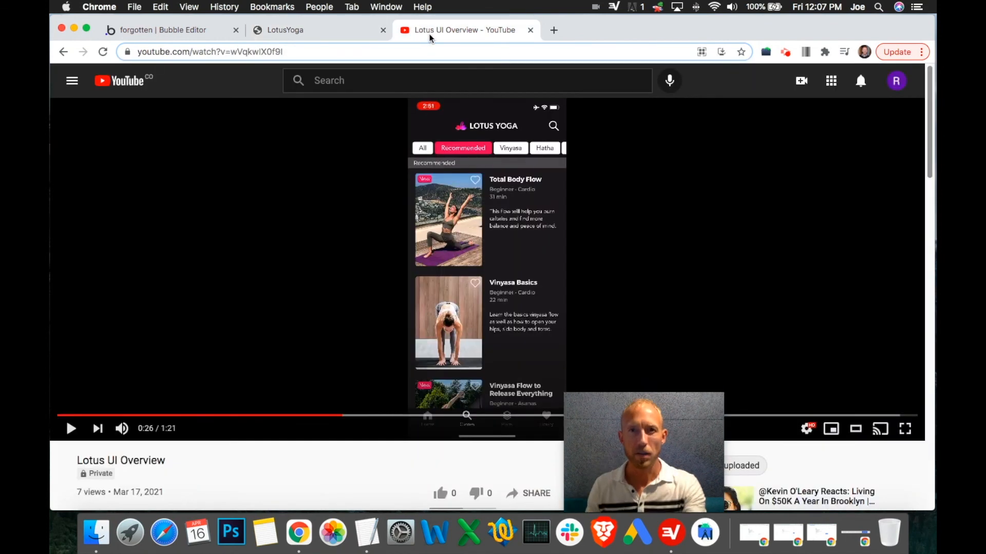
pyautogui.click(331, 29)
pyautogui.moveTo(363, 180); pyautogui.dragTo(468, 174)
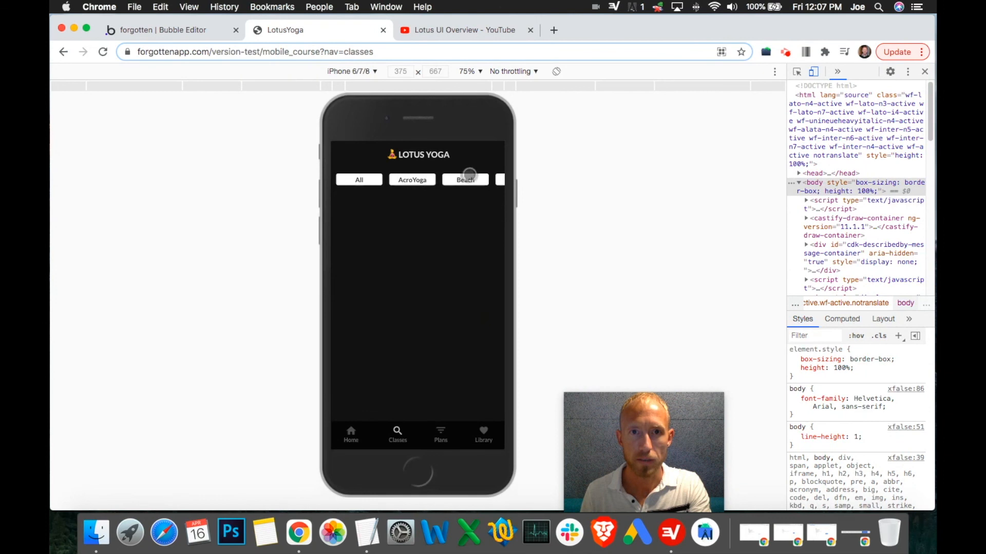
pyautogui.click(369, 181)
pyautogui.moveTo(371, 181); pyautogui.dragTo(444, 179)
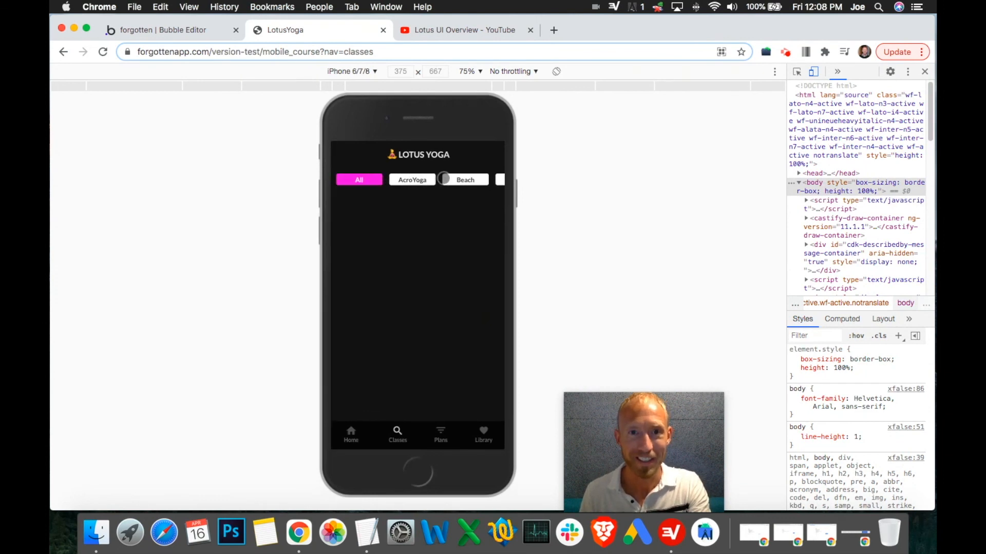
# Step: Glance back at the button's condition in the editor, and retest switching between AcroYoga, Beach and All in the preview
pyautogui.click(175, 32)
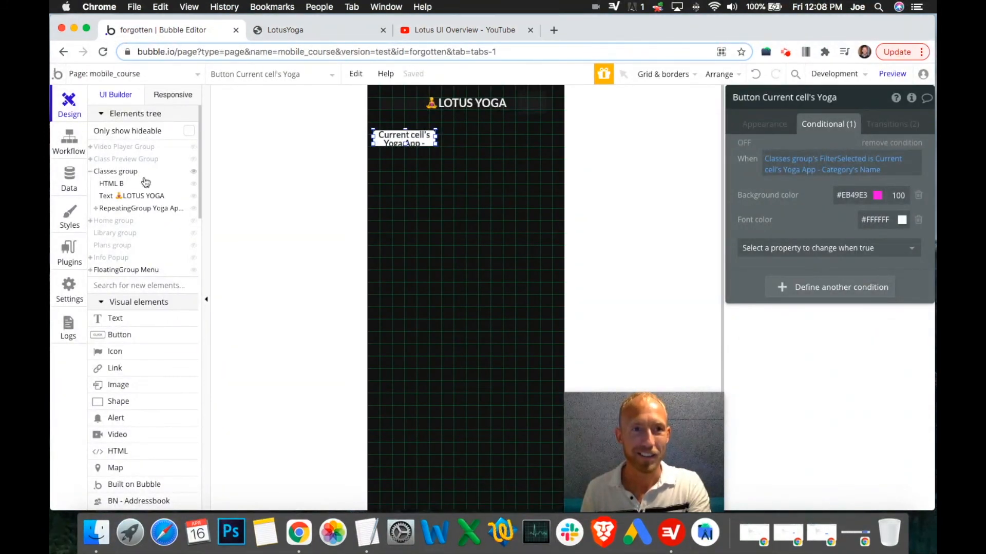
pyautogui.click(303, 39)
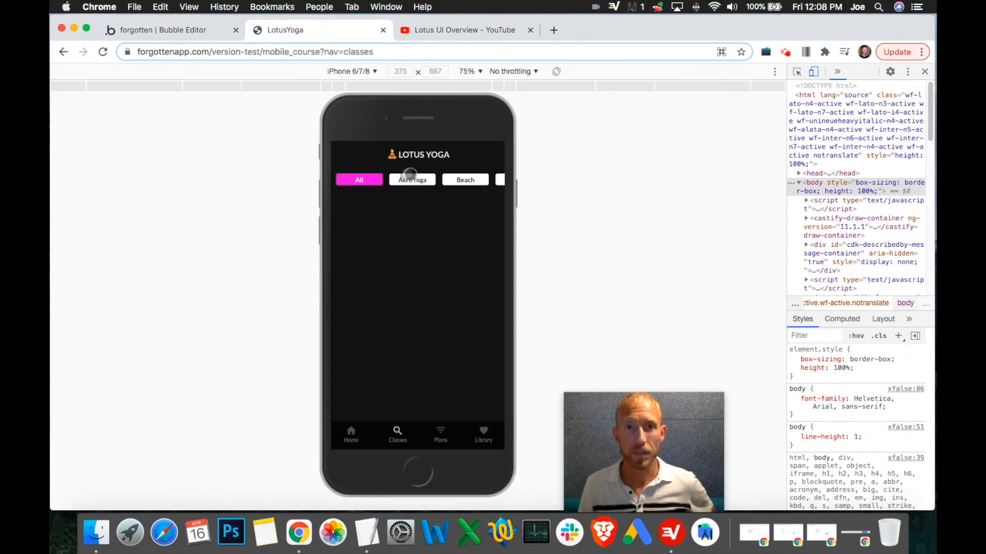
pyautogui.click(410, 177)
pyautogui.click(465, 180)
pyautogui.click(457, 179)
pyautogui.moveTo(457, 179); pyautogui.dragTo(492, 176)
pyautogui.click(459, 180)
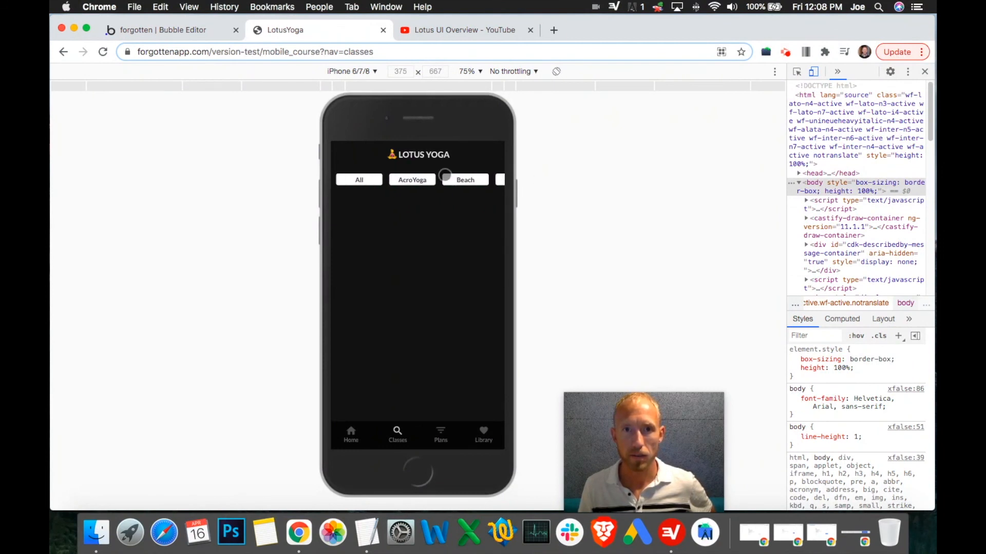
pyautogui.click(367, 180)
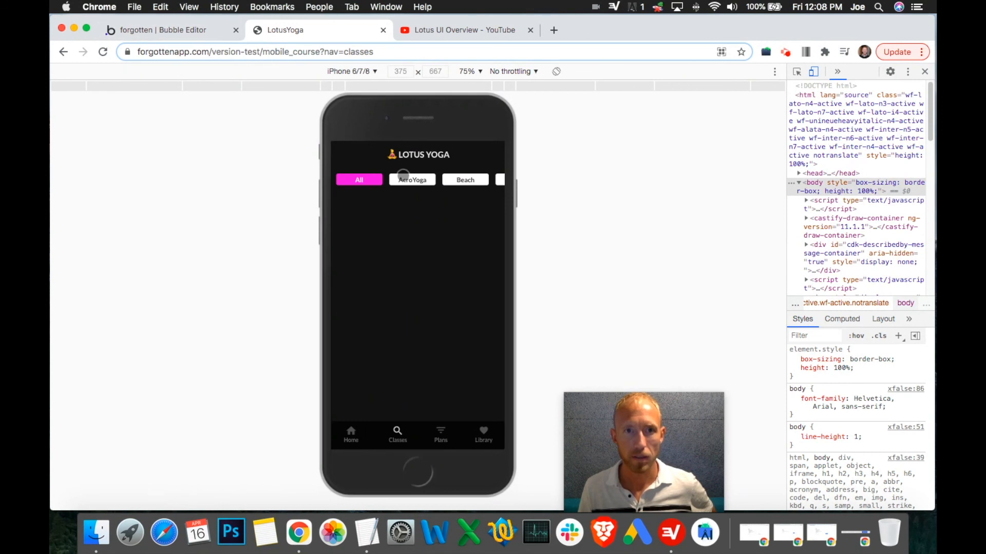
pyautogui.click(405, 178)
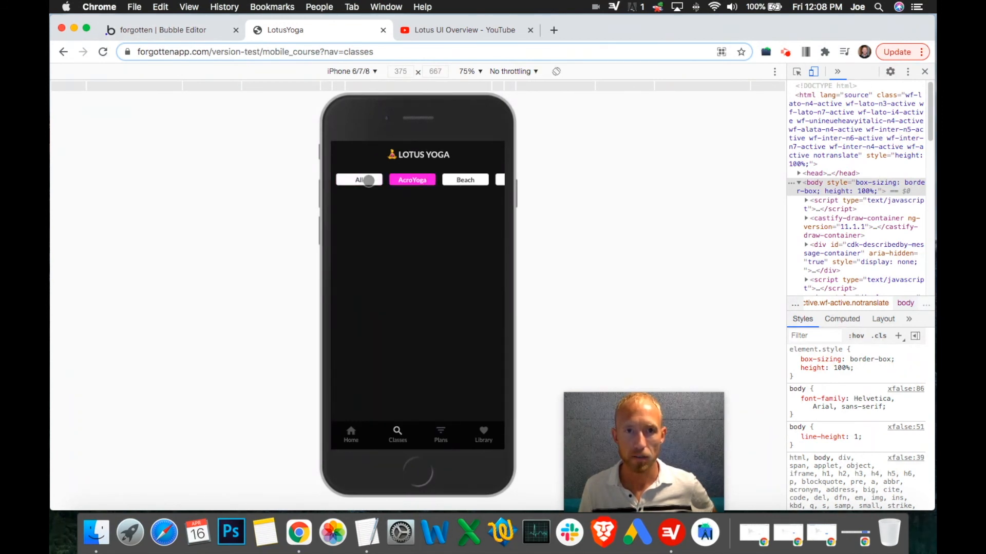
pyautogui.click(473, 181)
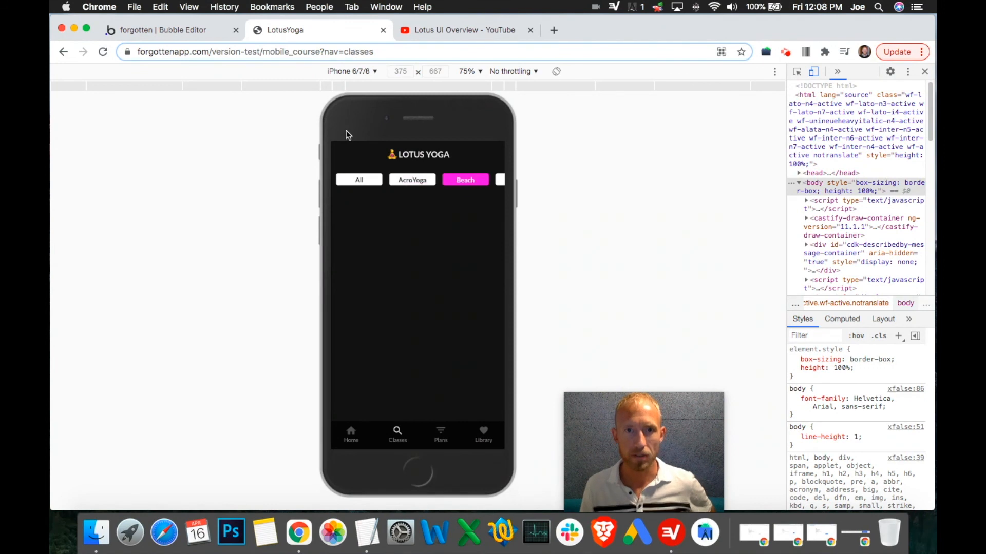
# Step: Review the Set state action for FilterSelected in the category button's click workflow in the Bubble editor
pyautogui.click(136, 31)
pyautogui.click(69, 139)
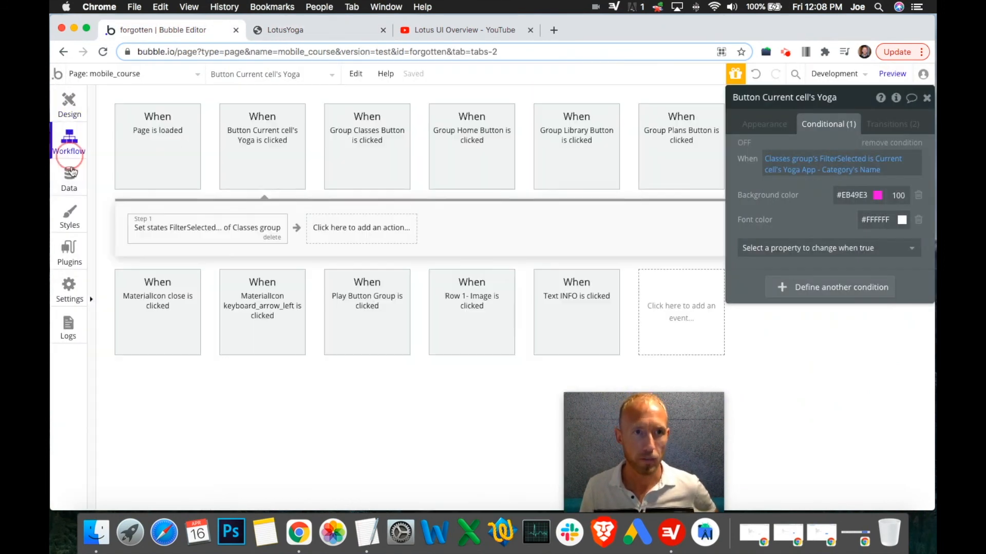
pyautogui.click(183, 228)
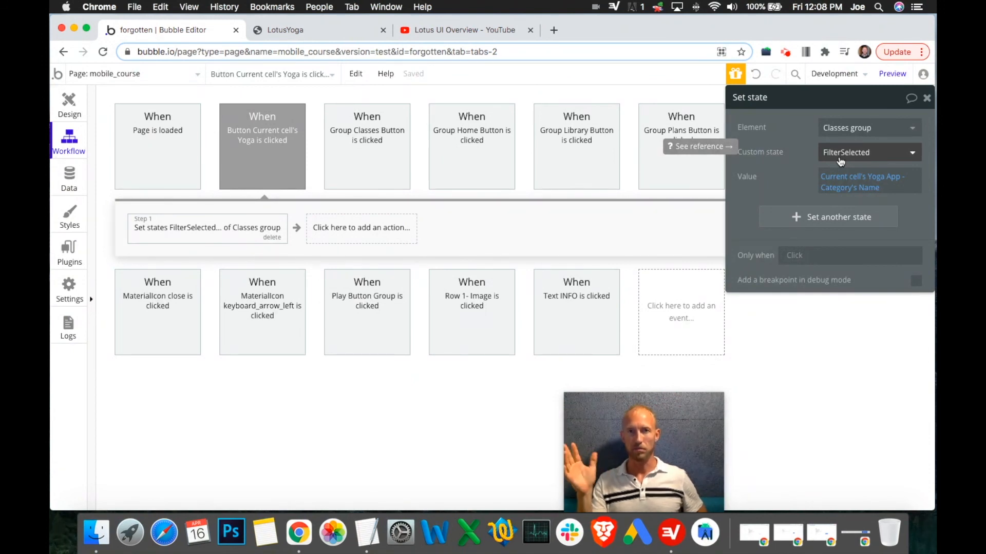
# Step: In the page design, draw a repeating group about 277 px wide below the category buttons
pyautogui.click(68, 101)
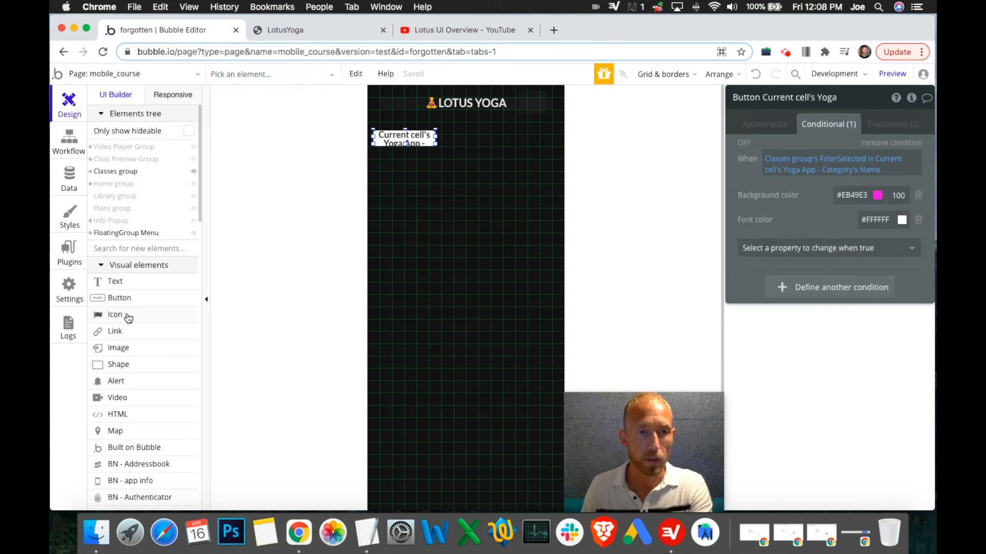
pyautogui.scroll(-10, 170, 334)
pyautogui.scroll(-5, 154, 344)
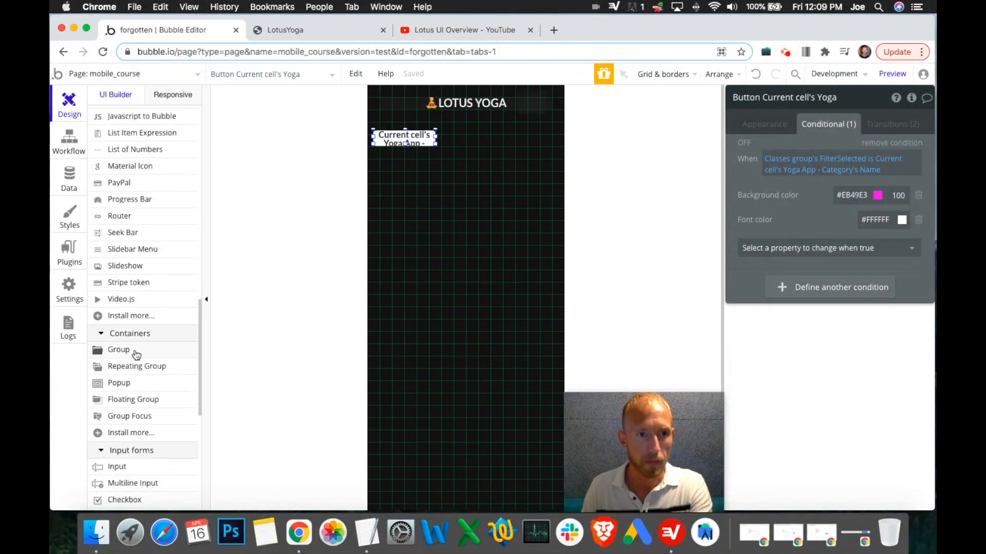
pyautogui.click(129, 366)
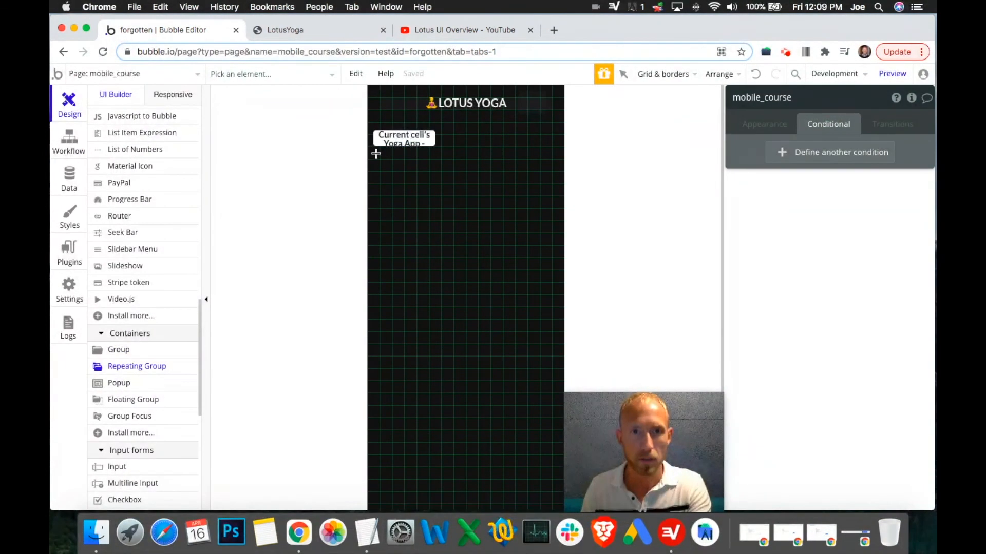
pyautogui.moveTo(379, 160); pyautogui.dragTo(550, 428)
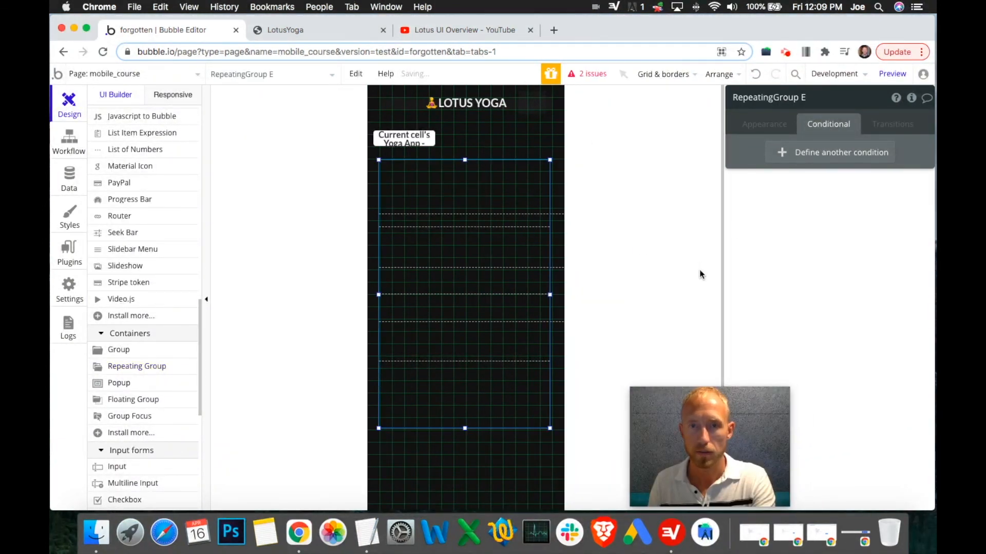
# Step: Rename the new repeating group Class List Repeating Group and set its type of content to Yoga App - Class
pyautogui.click(772, 124)
pyautogui.click(767, 97)
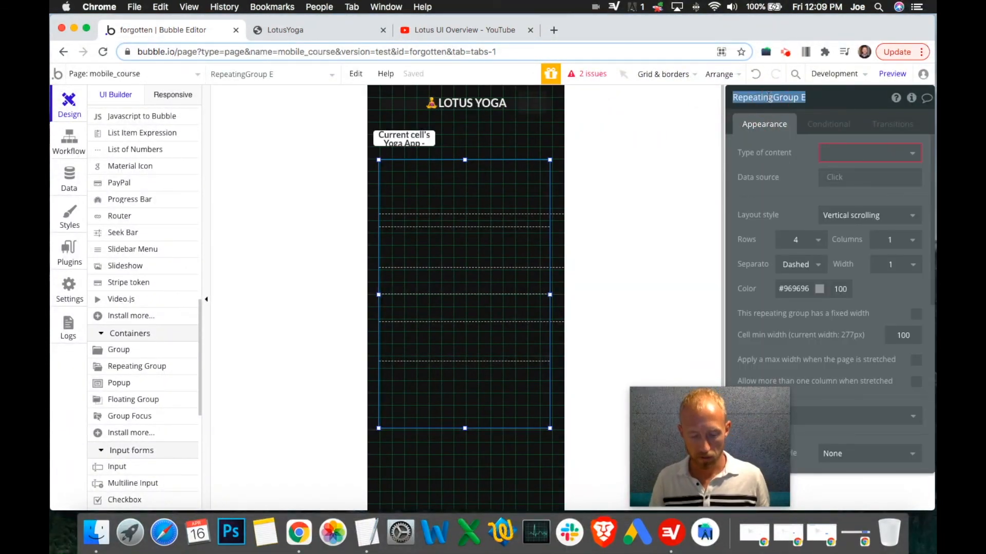
pyautogui.write('Class List Repear')
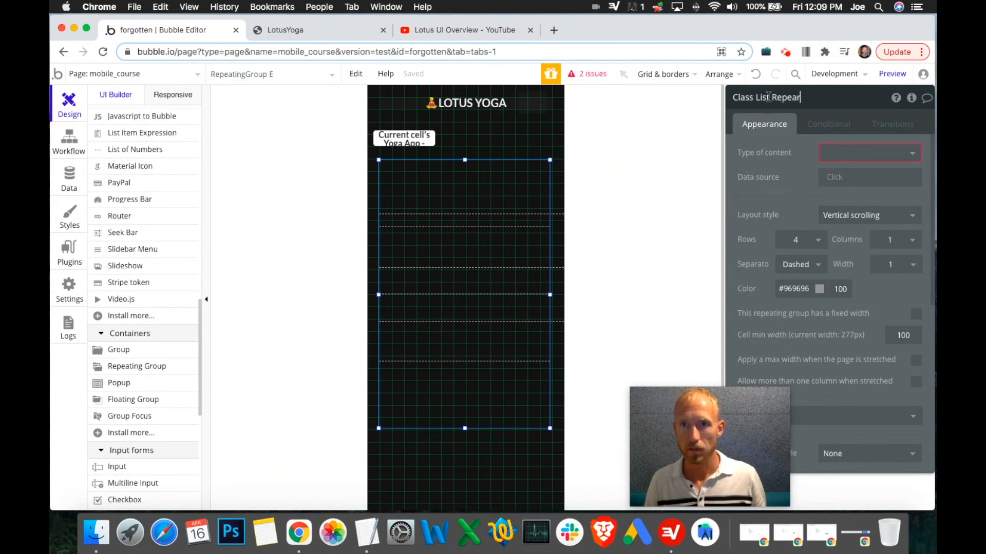
pyautogui.press('BackSpace')
pyautogui.write('ting Group')
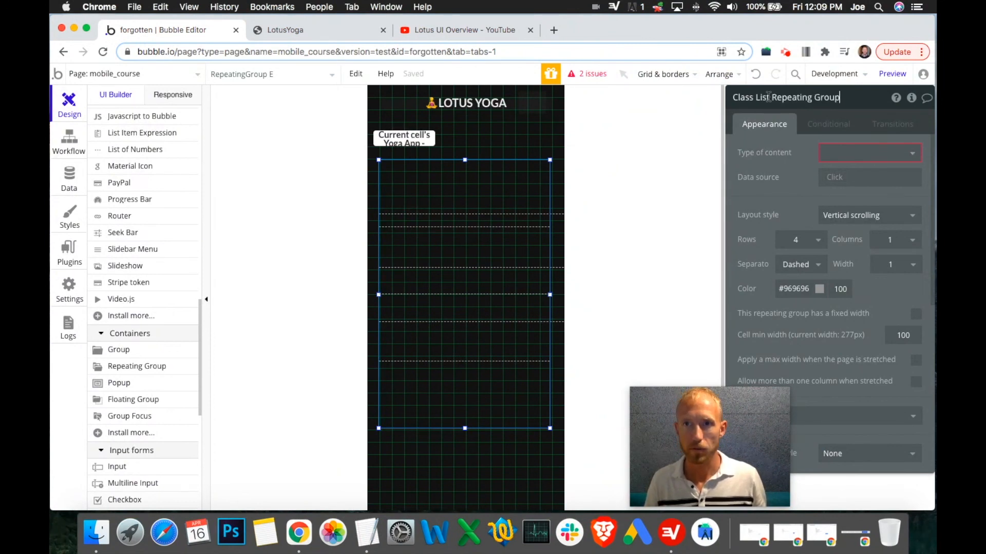
pyautogui.click(860, 154)
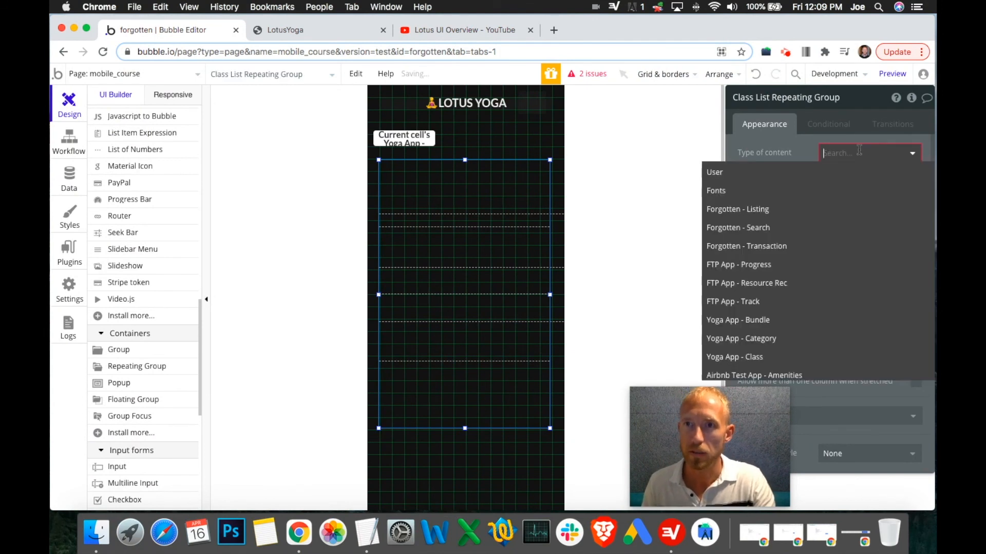
pyautogui.click(769, 358)
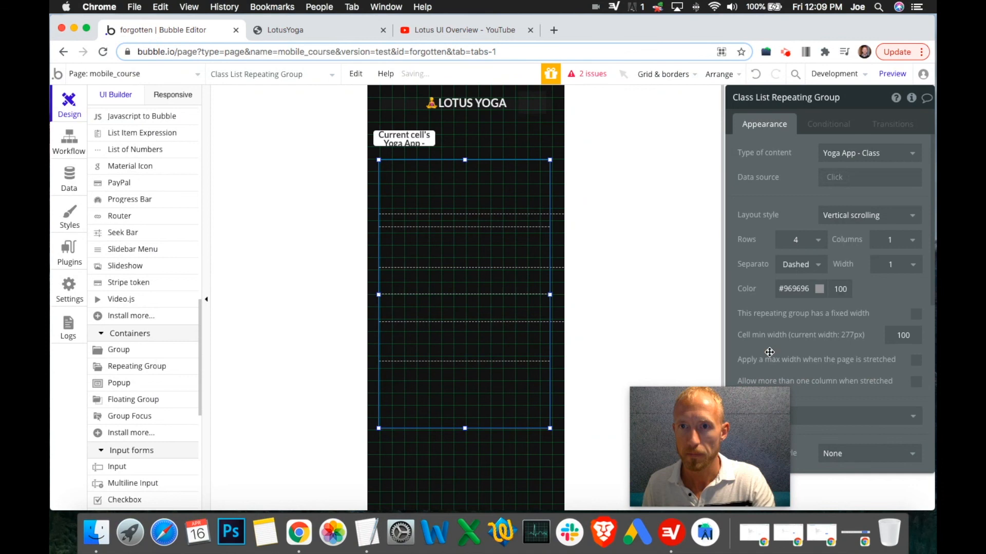
# Step: Set the data source of Class List Repeating Group to a search for Yoga App - Class
pyautogui.click(841, 183)
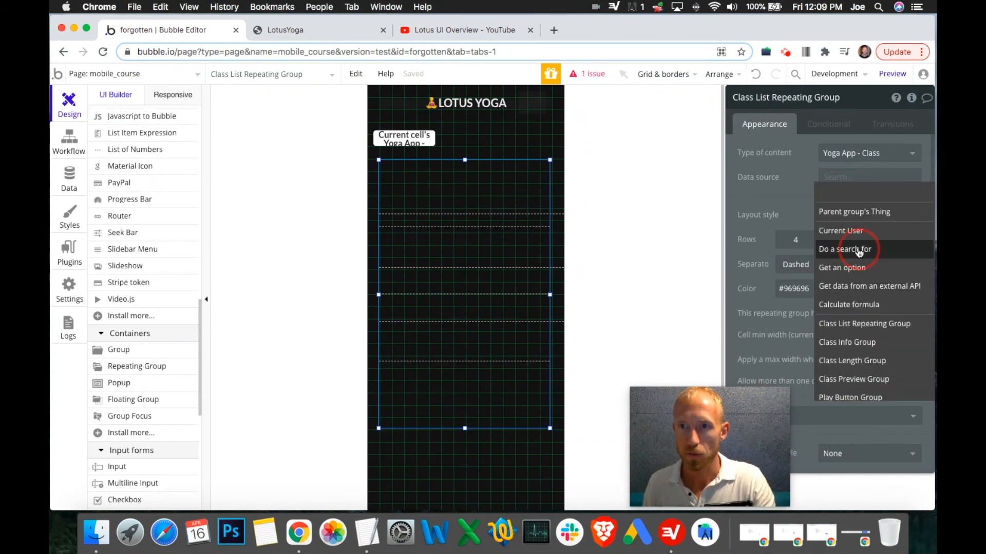
pyautogui.click(858, 251)
pyautogui.click(680, 136)
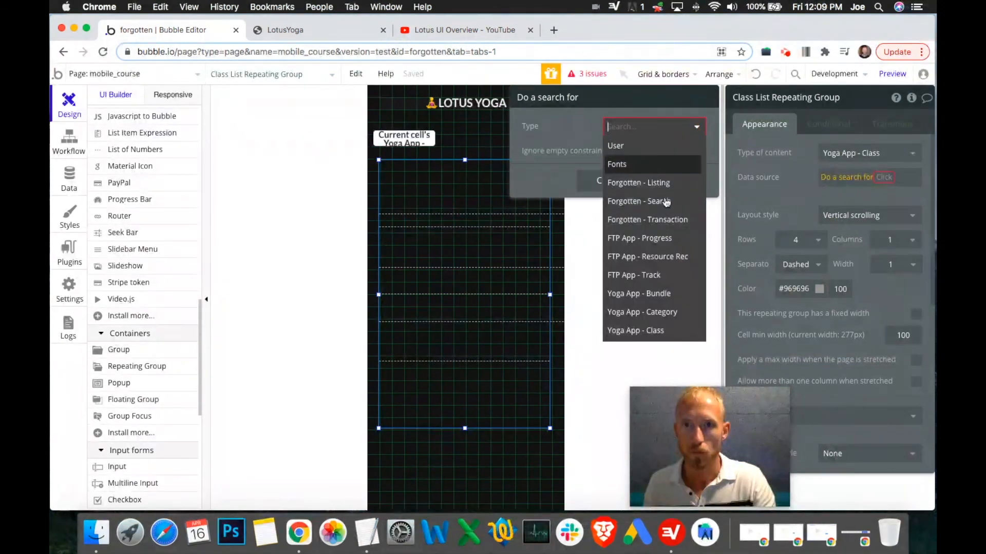
pyautogui.click(640, 331)
# Step: Try to add a constraint to the Yoga App - Class search, looking through the fields it offers
pyautogui.click(614, 162)
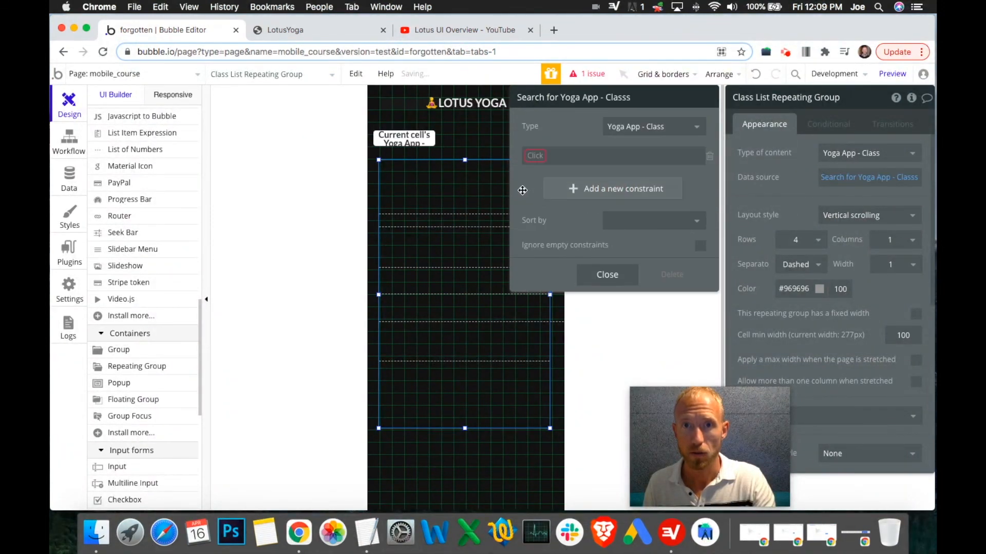
pyautogui.click(535, 156)
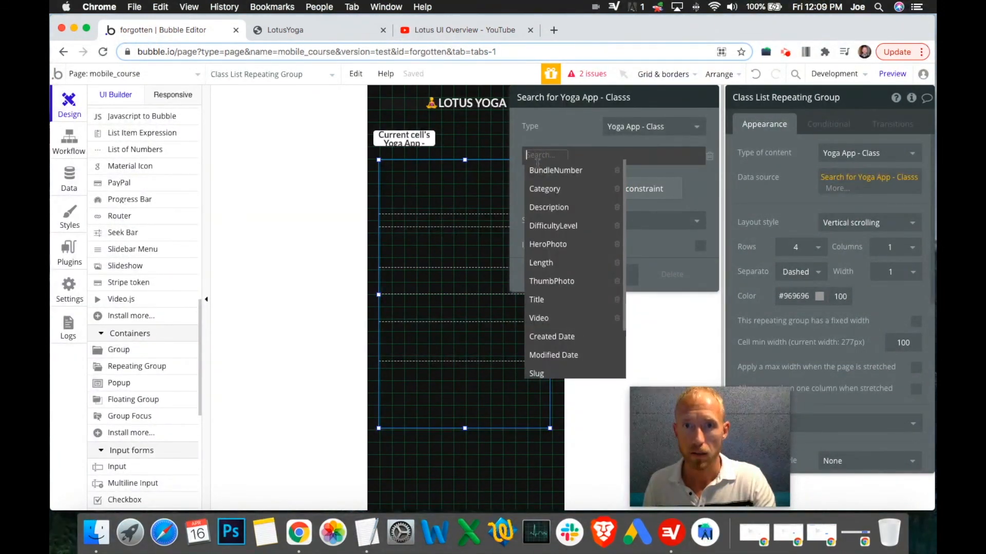
pyautogui.scroll(-3, 577, 287)
pyautogui.scroll(3, 580, 323)
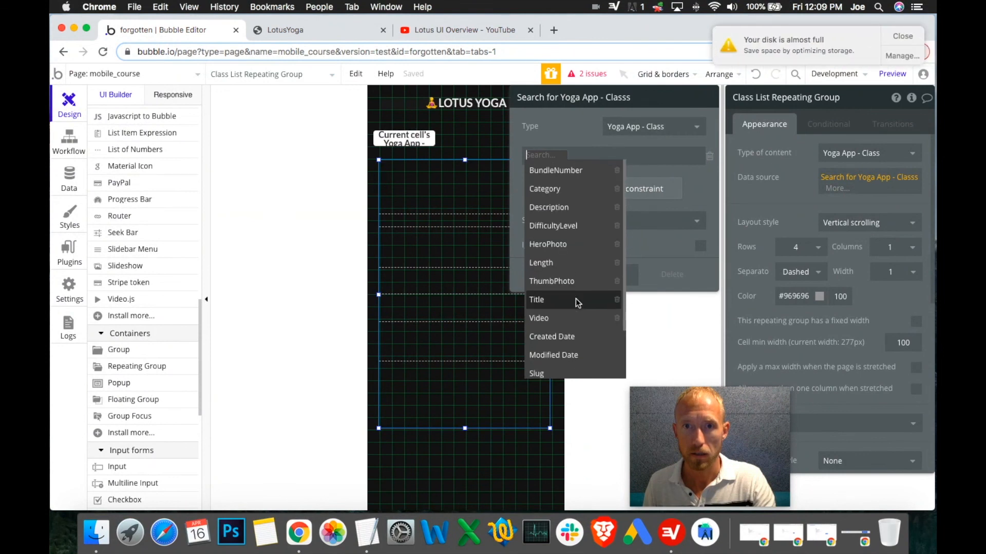
pyautogui.click(680, 179)
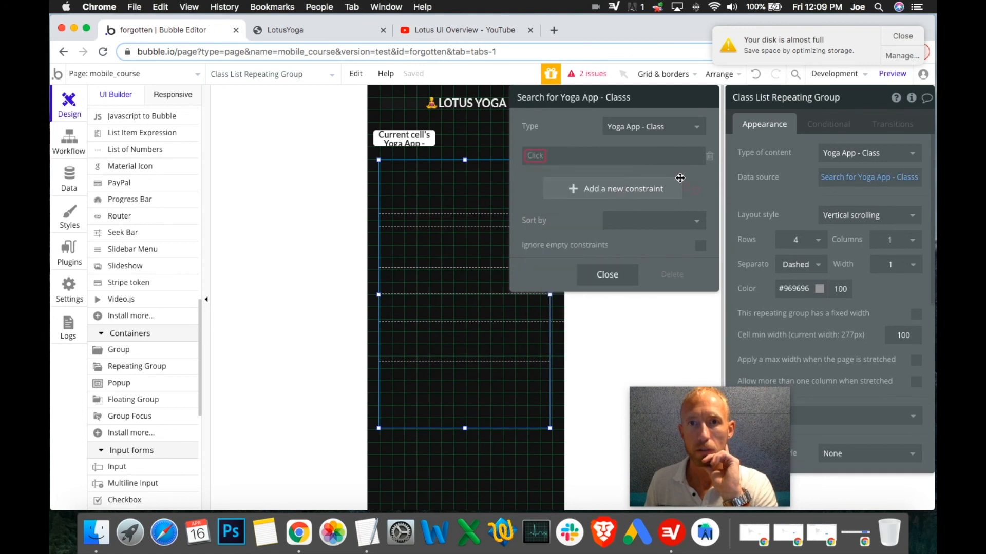
pyautogui.click(536, 157)
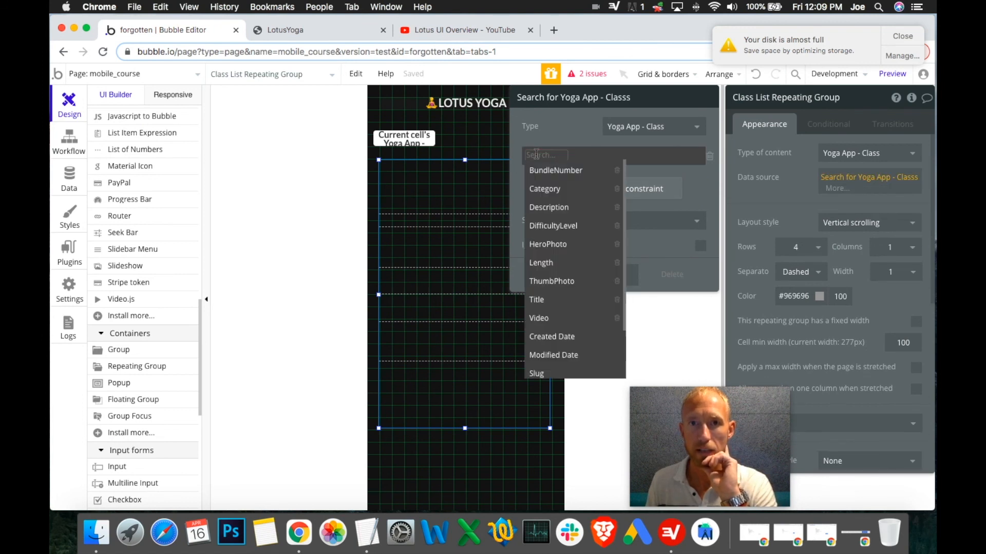
# Step: Delete both repeating groups below the category button: RepeatingGroup F and Class List Repeating Group
pyautogui.click(416, 146)
pyautogui.click(901, 33)
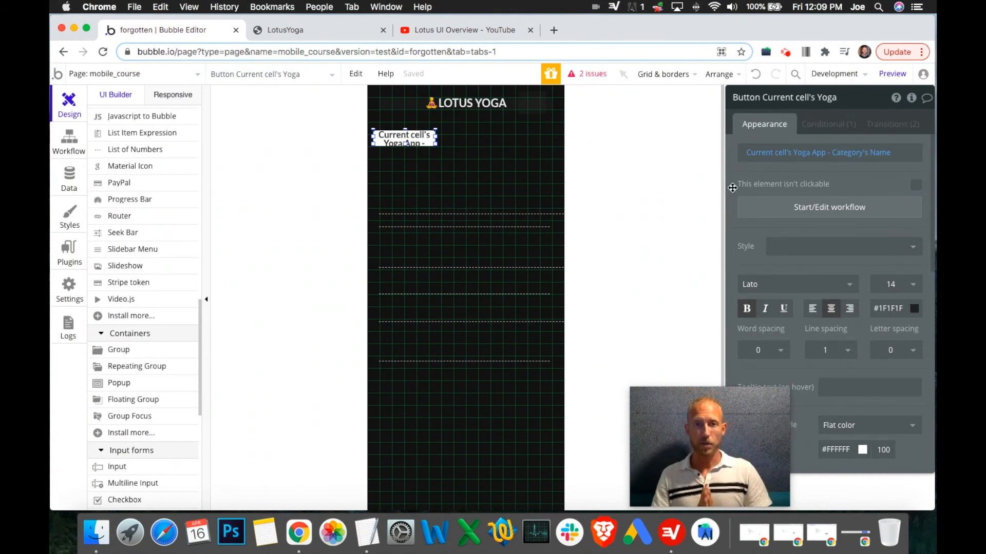
pyautogui.click(541, 253)
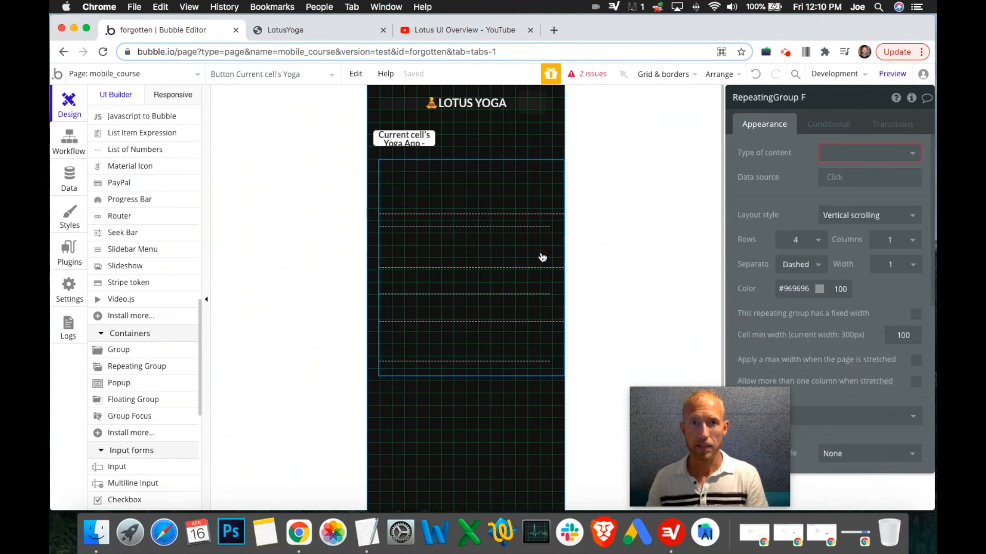
pyautogui.press('Delete')
pyautogui.click(485, 188)
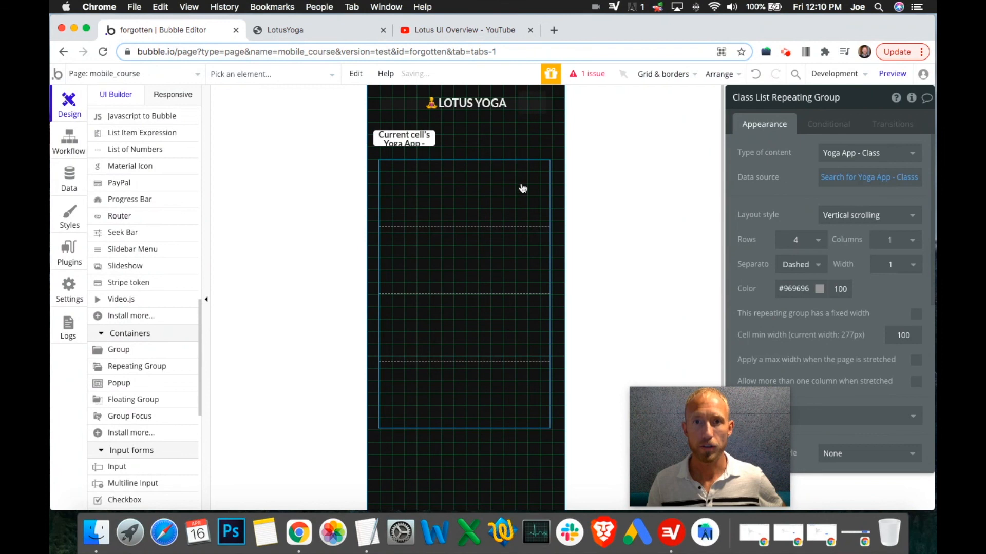
pyautogui.press('Delete')
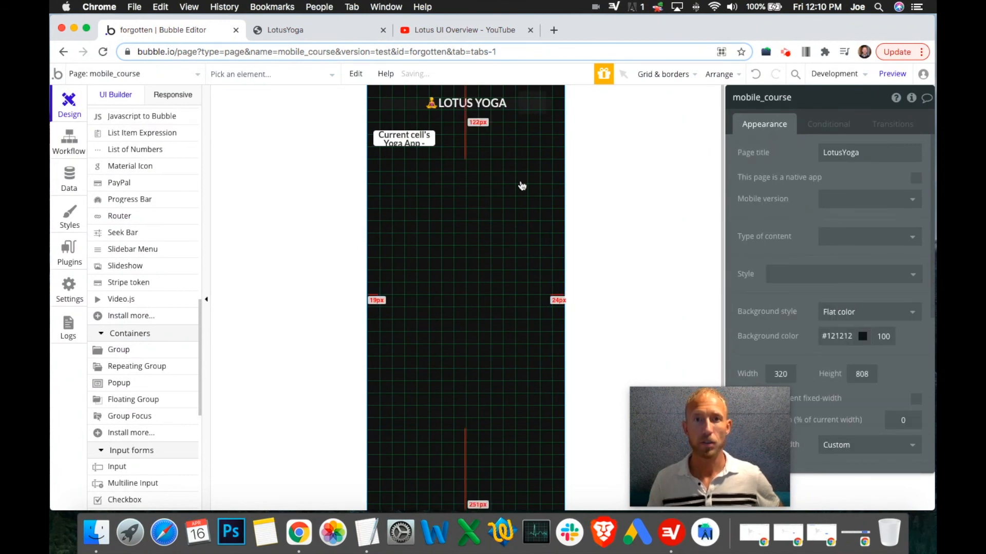
# Step: Glance at the class list in the Lotus UI Overview video, and switch between the AcroYoga, All and Beach filters in the LotusYoga preview
pyautogui.click(447, 31)
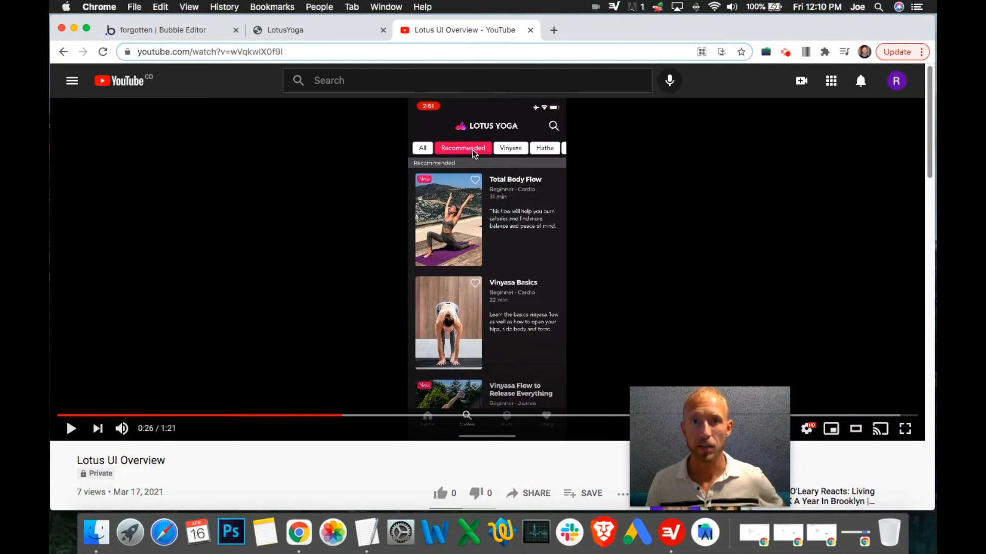
pyautogui.click(334, 31)
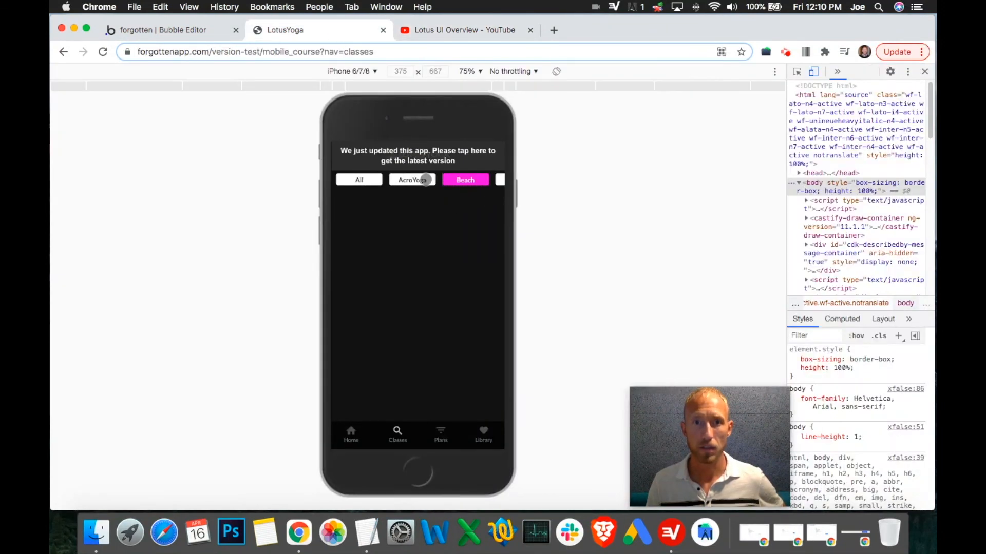
pyautogui.moveTo(428, 181); pyautogui.dragTo(364, 186)
pyautogui.click(364, 184)
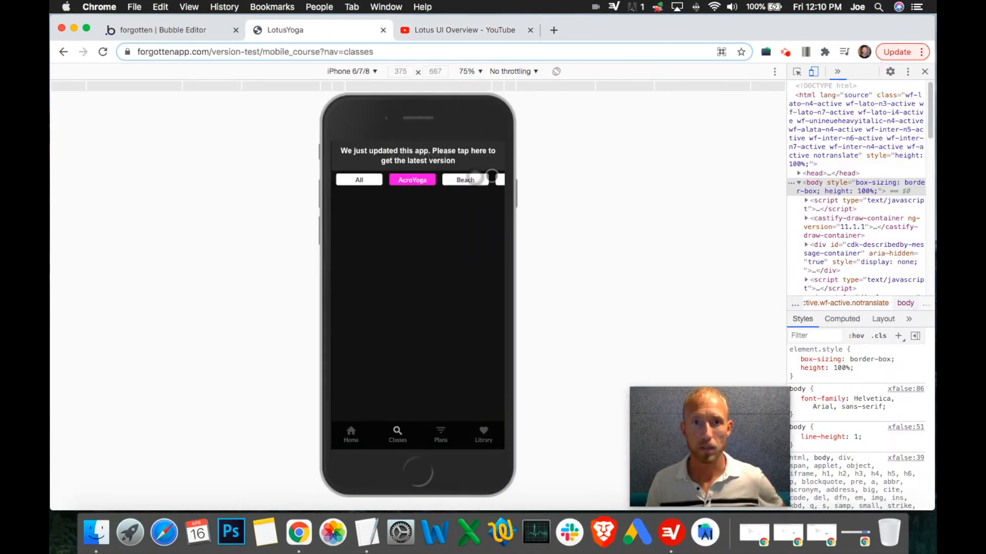
pyautogui.click(363, 184)
pyautogui.click(418, 180)
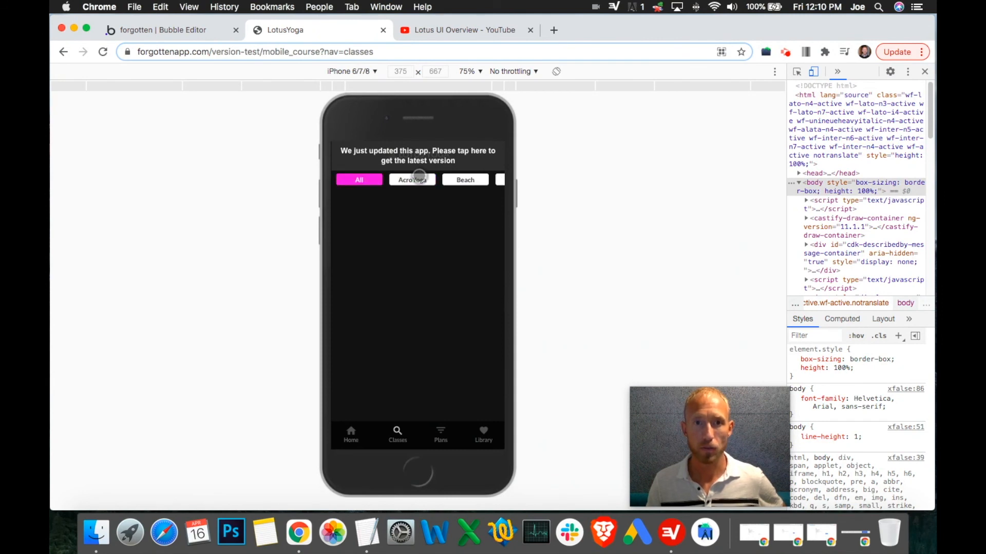
pyautogui.click(466, 180)
# Step: Test swiping the row of category filter buttons sideways in the LotusYoga preview
pyautogui.moveTo(482, 177)
pyautogui.mouseDown()
pyautogui.moveTo(402, 186)
pyautogui.moveTo(501, 180)
pyautogui.mouseUp()
pyautogui.click(440, 180)
pyautogui.click(496, 176)
pyautogui.moveTo(435, 179); pyautogui.dragTo(518, 188)
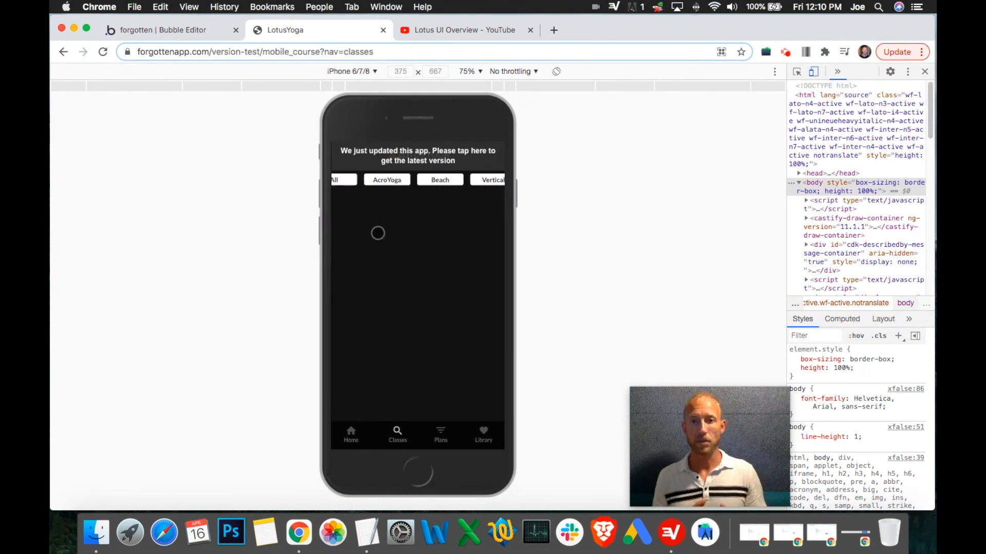